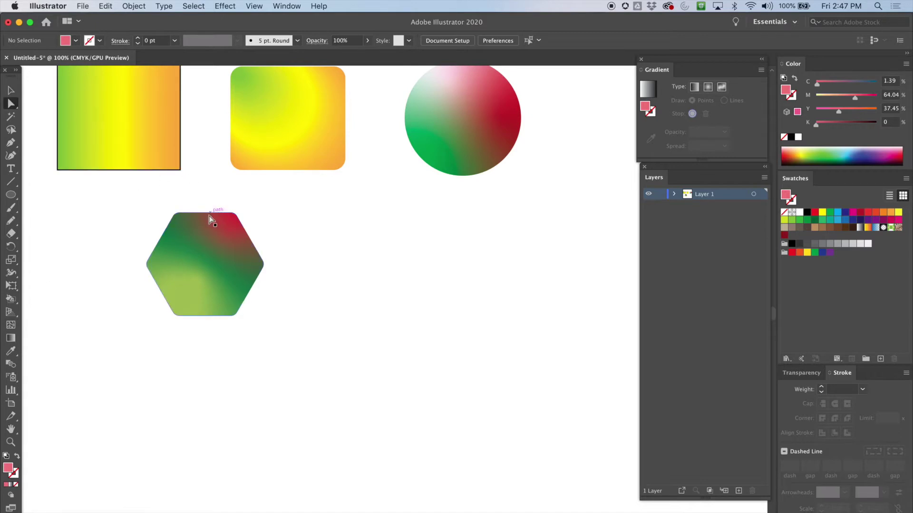
Draw a rectangle about 192 by 167 pt in the empty area beside the gradient hexagon
key(space)
drag(233, 234, 302, 160)
drag(260, 206, 120, 229)
drag(271, 187, 197, 215)
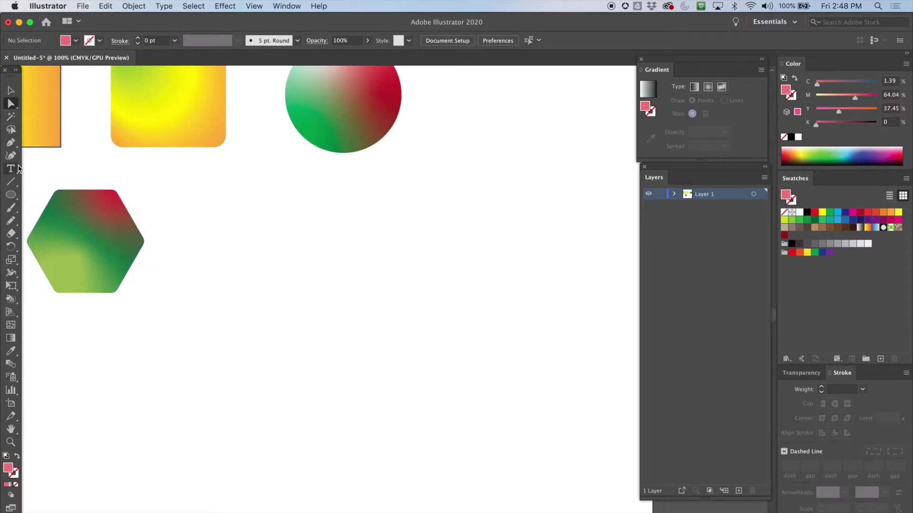
click(10, 195)
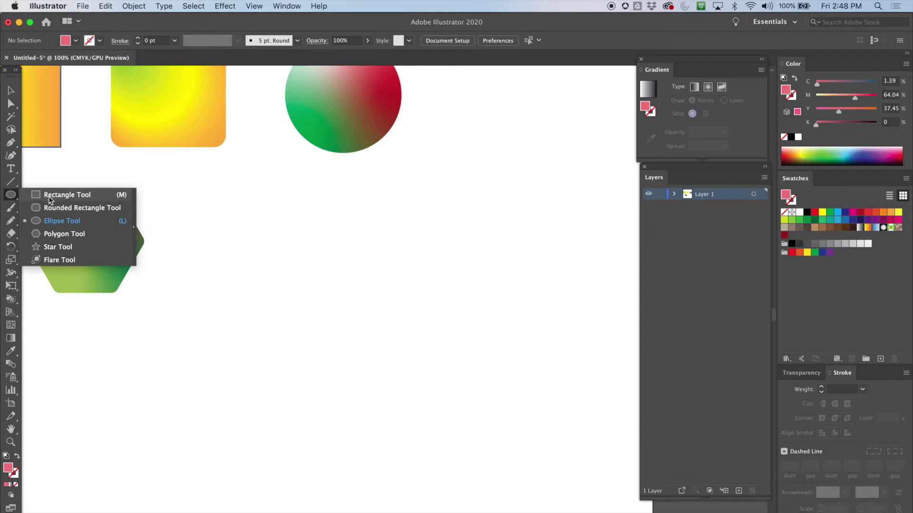
click(57, 195)
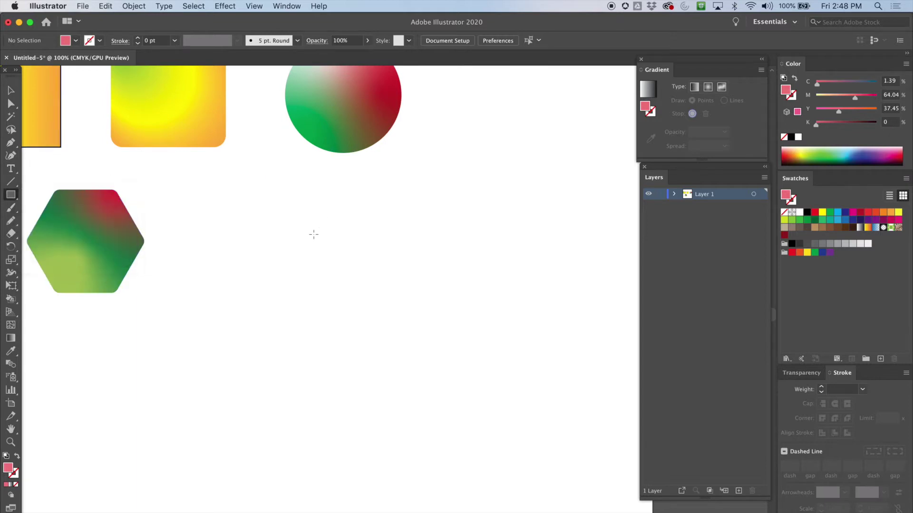
drag(254, 227, 442, 390)
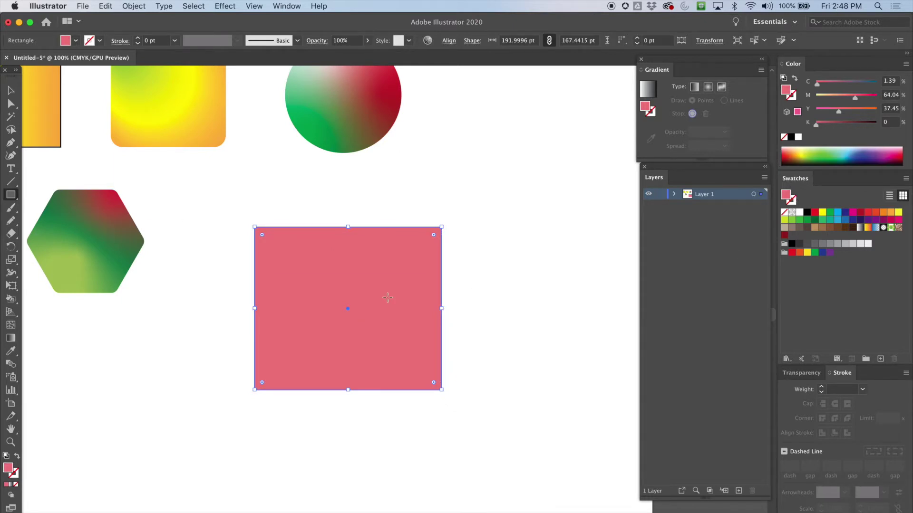
Add seven vertical mesh lines across the pink rectangle with the Mesh tool, starting from points along its upper edge
click(11, 325)
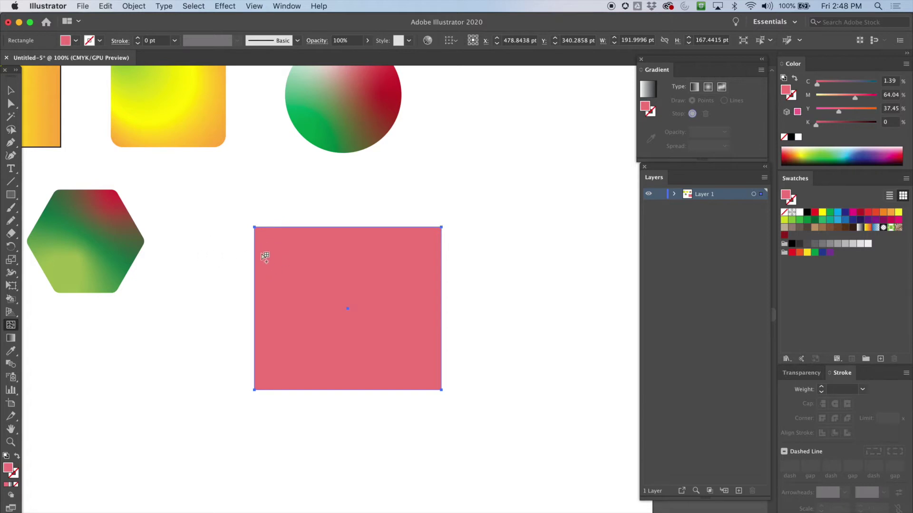
click(278, 228)
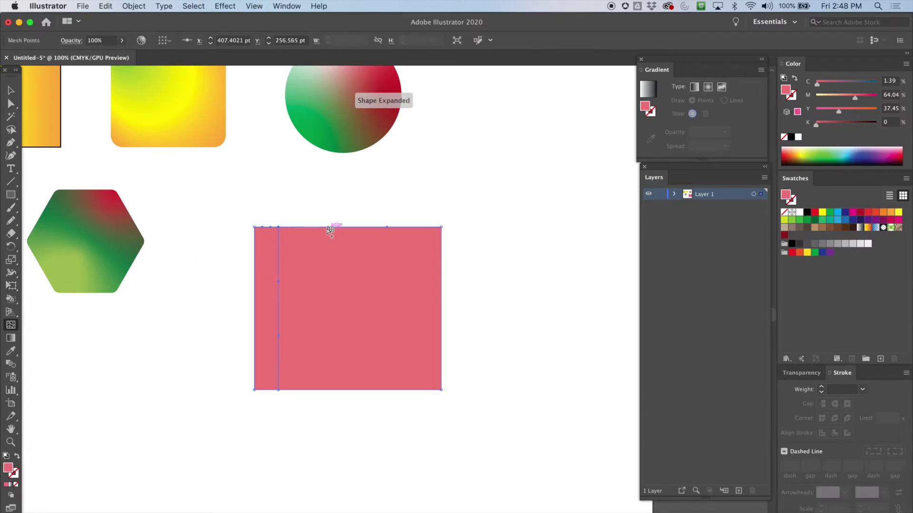
click(304, 228)
click(332, 228)
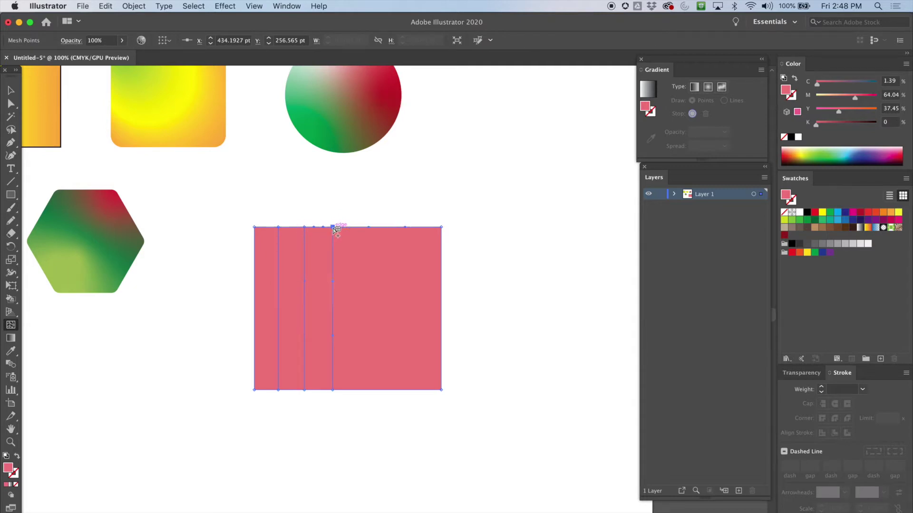
click(360, 228)
click(378, 228)
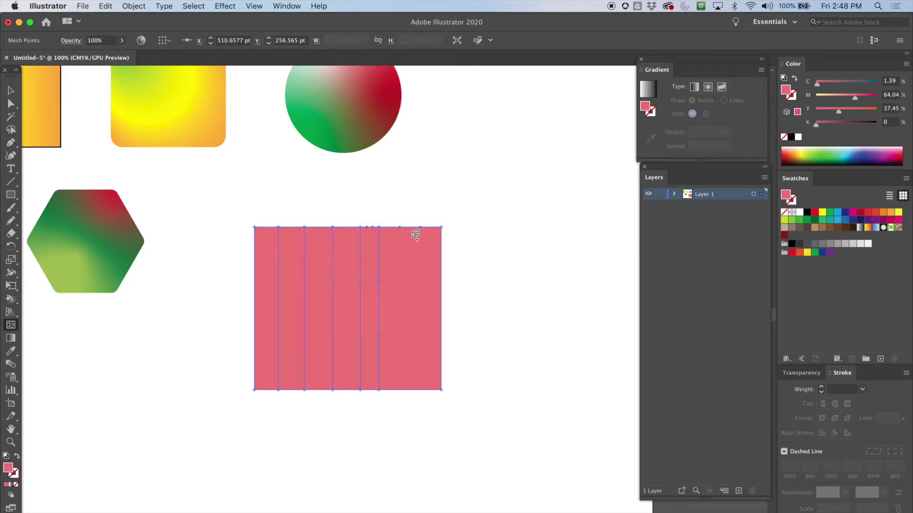
click(407, 228)
click(424, 227)
Add six horizontal mesh lines down the rectangle from points along its right edge
click(441, 248)
click(442, 280)
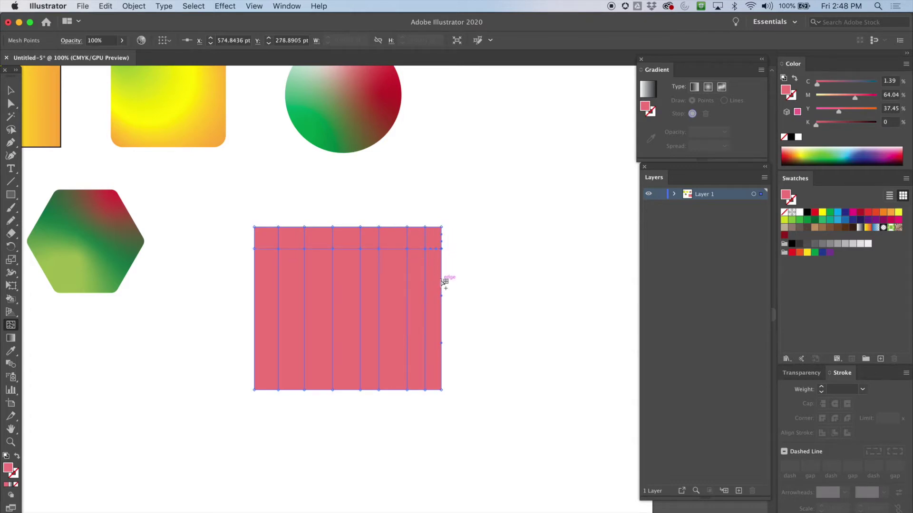
click(441, 305)
click(442, 328)
click(441, 355)
click(442, 372)
Try adjusting the direction handles of the upper-left interior mesh point
key(super+equal)
key(super+equal)
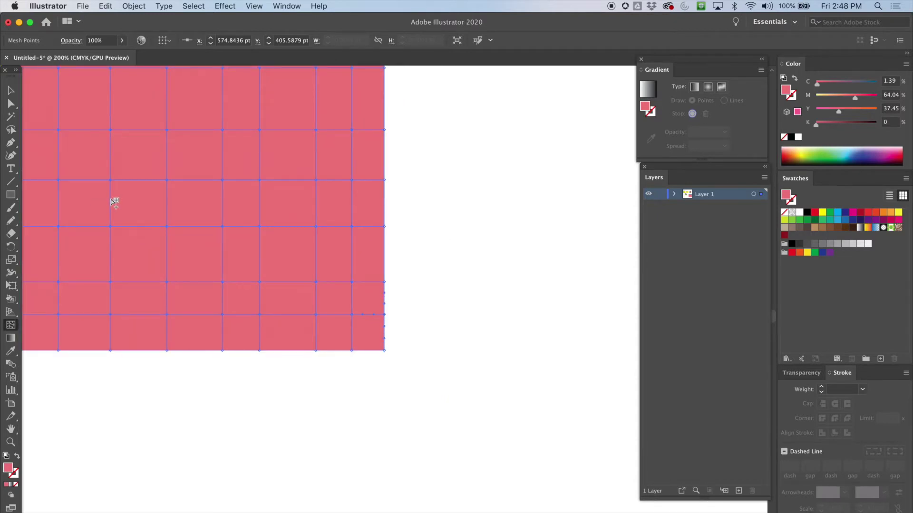
drag(106, 187, 213, 287)
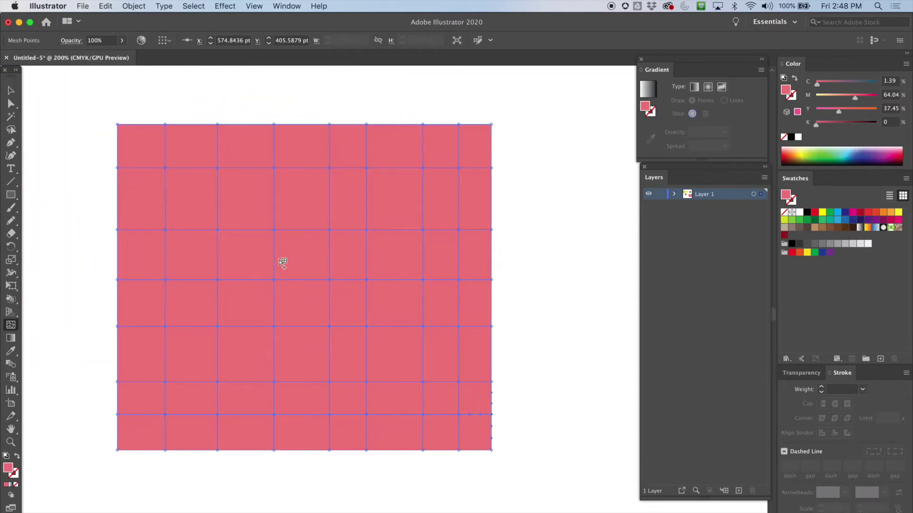
click(165, 168)
drag(179, 161, 165, 167)
click(10, 104)
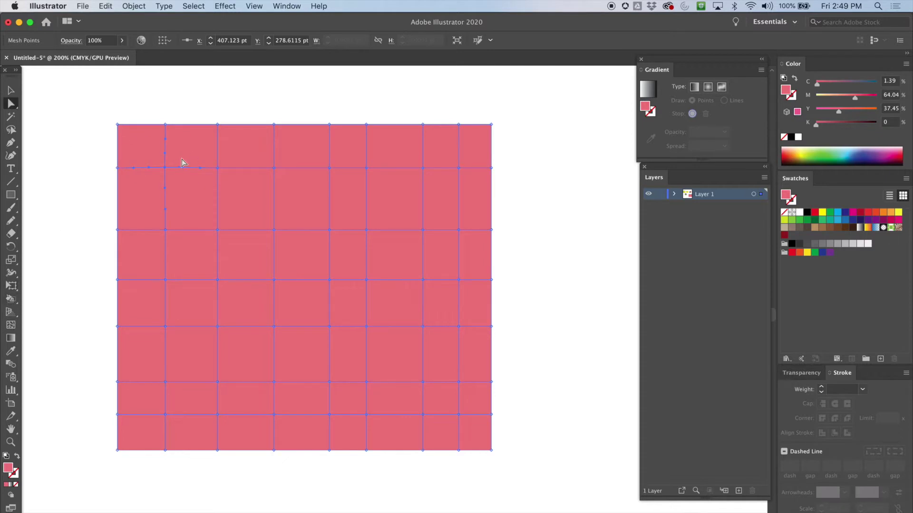
drag(174, 163, 181, 187)
drag(159, 156, 143, 140)
drag(168, 185, 150, 186)
drag(174, 155, 190, 157)
key(super+a)
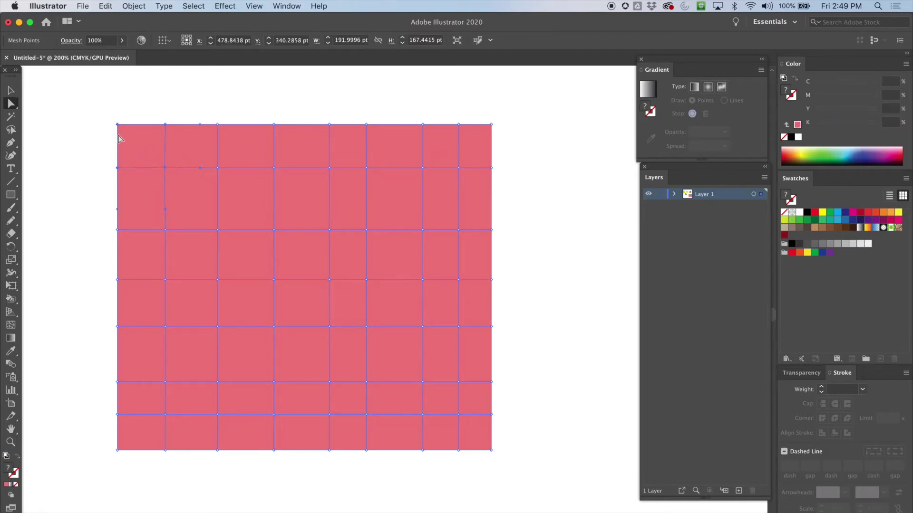
Try reshaping the mesh by pulling its upper-left corner patch outward and shifting the third patch of the uppermost row slightly down
drag(165, 170, 68, 118)
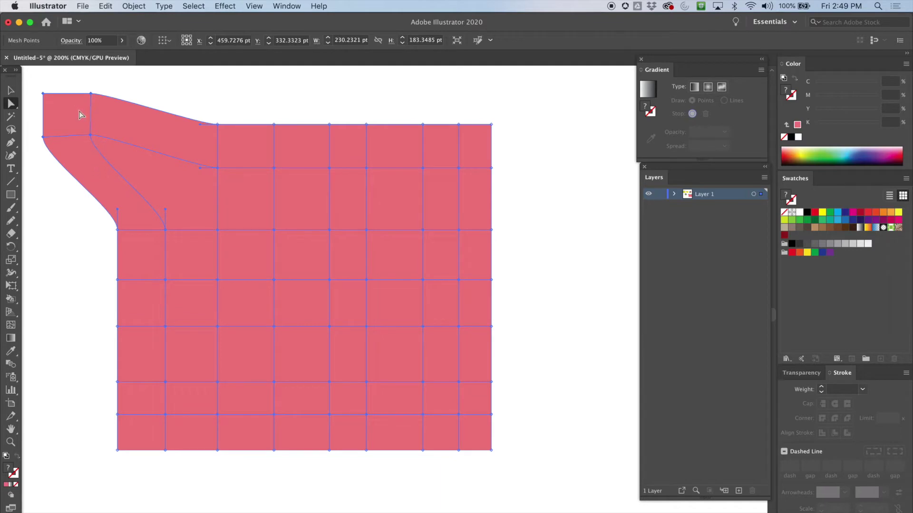
drag(65, 114, 58, 129)
mouse_move(241, 149)
mouse_down()
mouse_move(241, 110)
mouse_move(238, 163)
mouse_up()
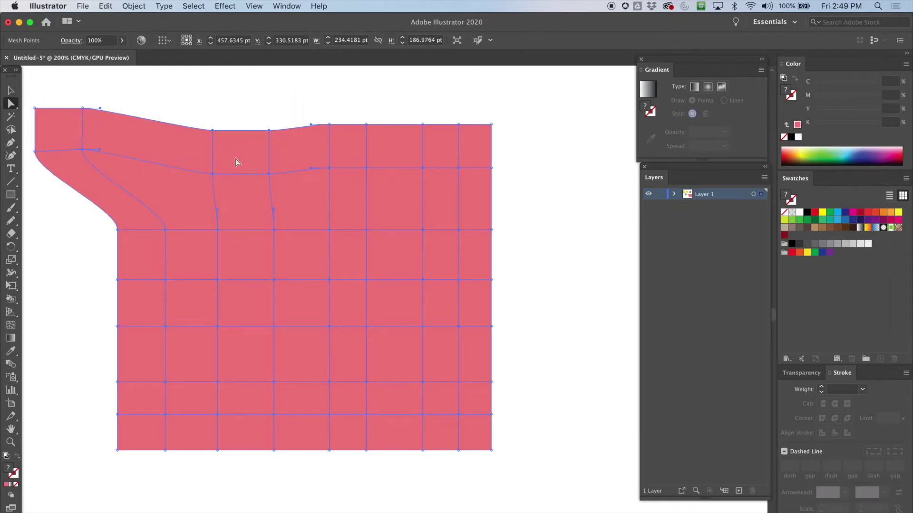
Undo the mesh patch moves
key(super+z)
key(super+z)
key(super+z)
key(super+z)
key(super+z)
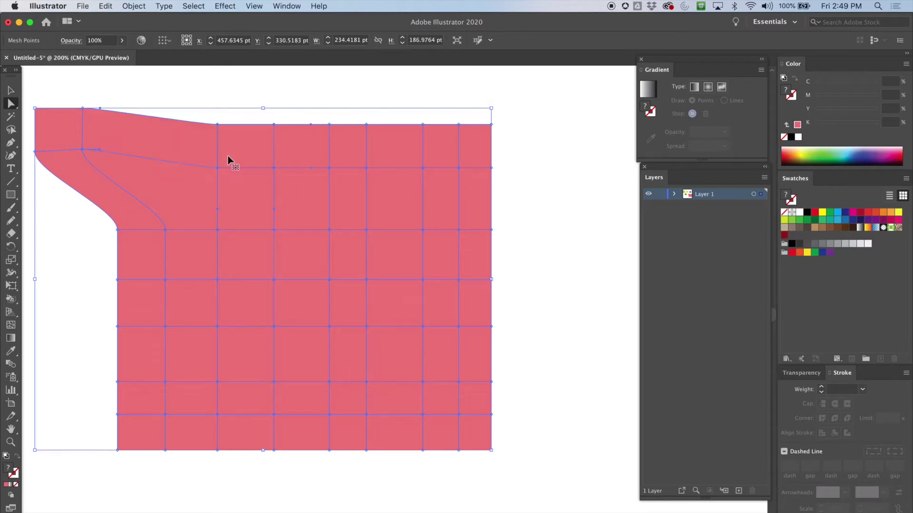
key(super+z)
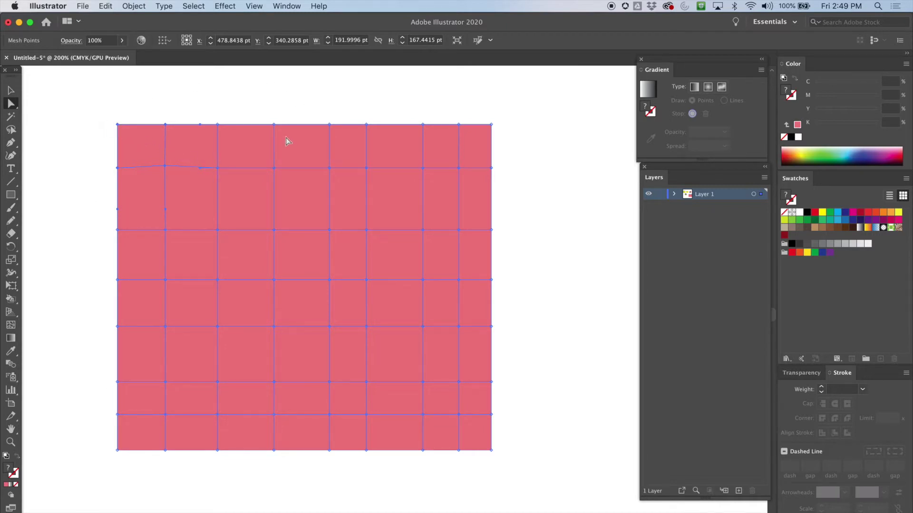
Select the interior mesh points along the uppermost interior horizontal line, switch the colour values to HSB, and lower their brightness to 46%
click(165, 166)
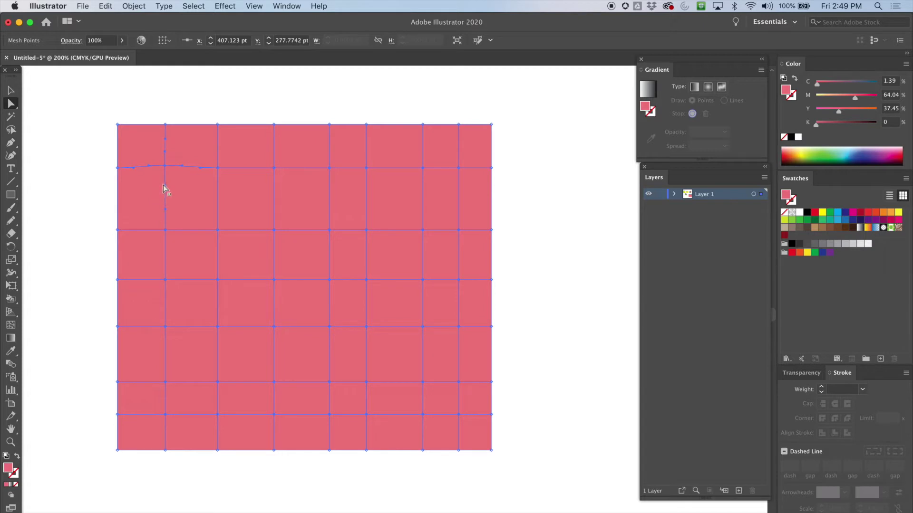
shift+click(218, 167)
shift+click(329, 167)
shift+click(366, 167)
shift+click(422, 168)
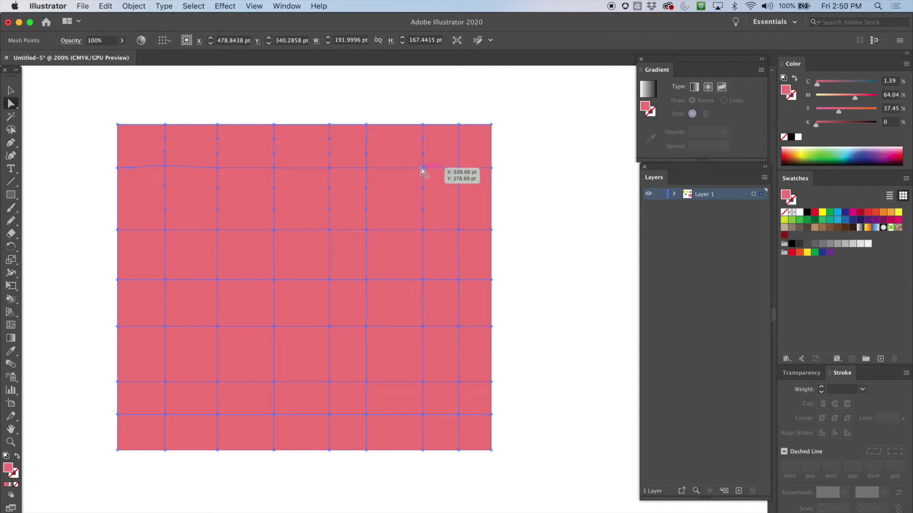
shift+click(459, 167)
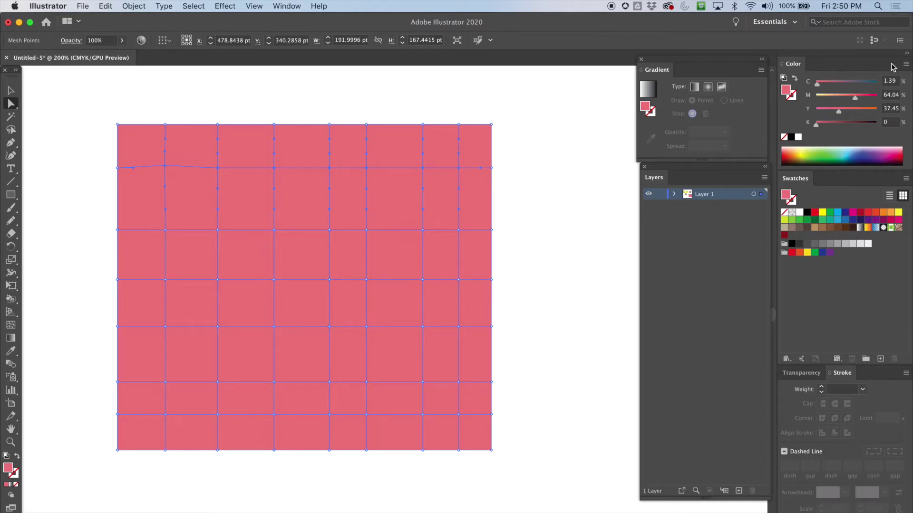
click(906, 63)
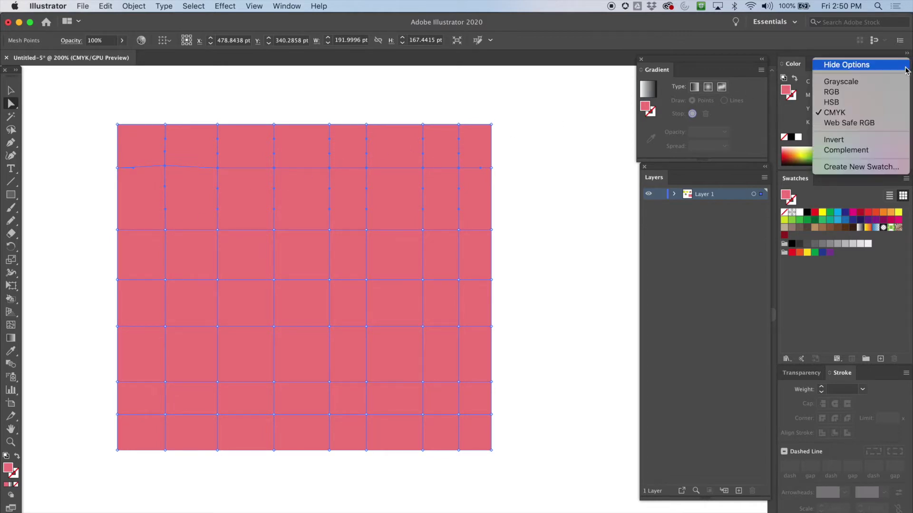
click(873, 102)
drag(874, 121, 846, 123)
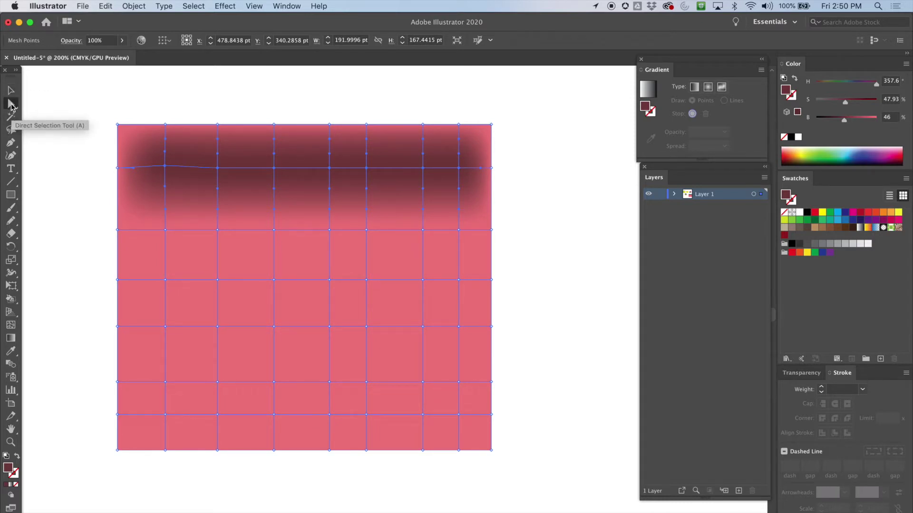
Recolour the mesh points on the rightmost interior vertical line below the dark band to 12% saturation and 86% brightness
click(458, 230)
click(463, 280)
shift+click(459, 326)
shift+click(459, 382)
shift+click(458, 414)
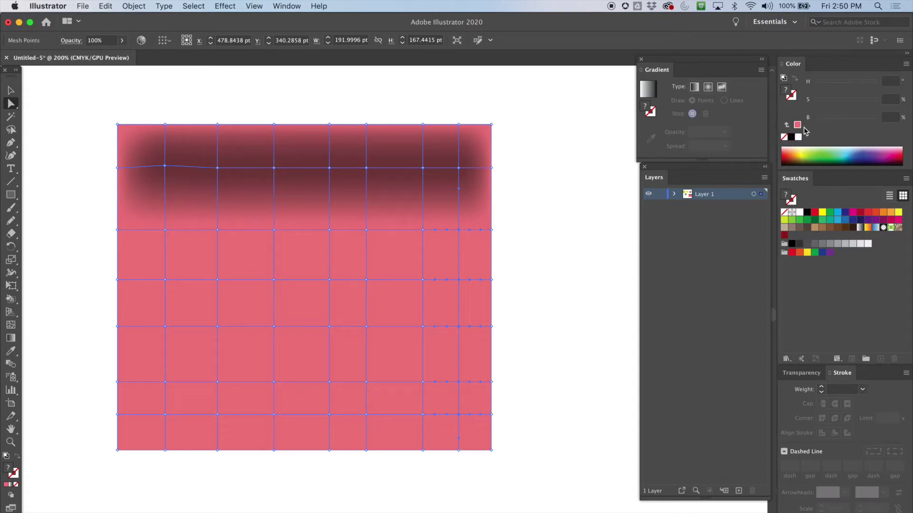
click(797, 125)
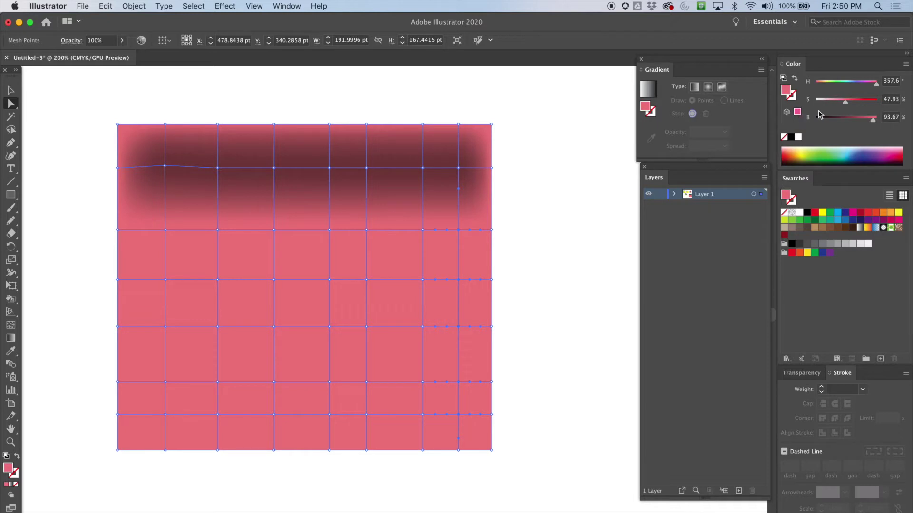
drag(845, 105, 823, 103)
click(559, 244)
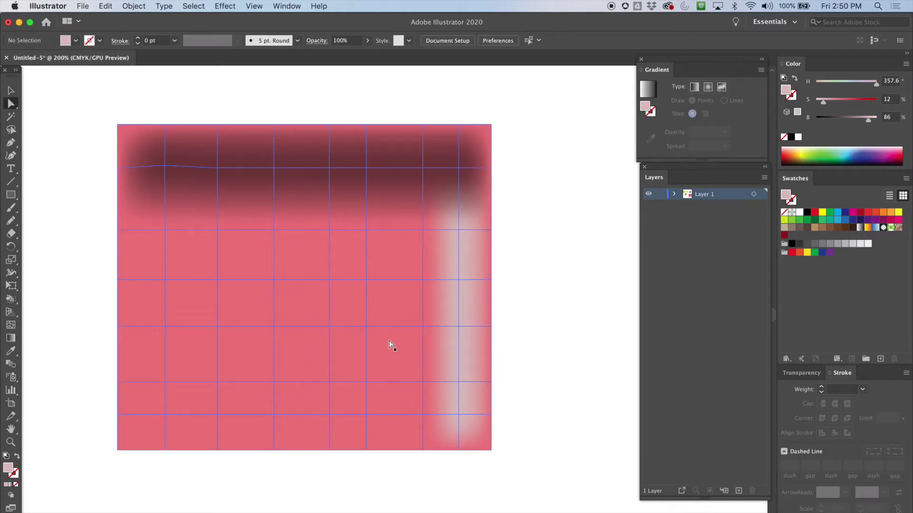
Lighten a block of four mesh points in the rectangle's lower-left area to 21% saturation and 99% brightness
click(165, 326)
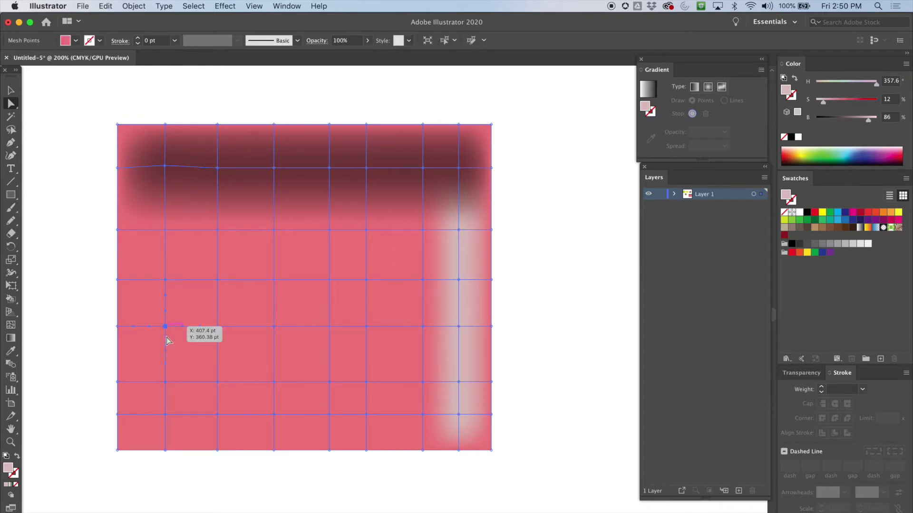
shift+click(165, 382)
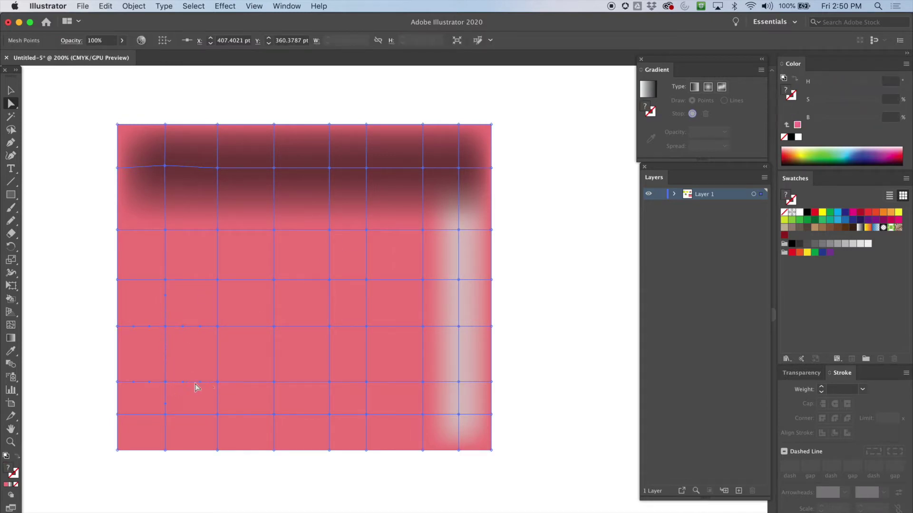
shift+click(217, 382)
shift+click(217, 326)
drag(216, 327, 216, 326)
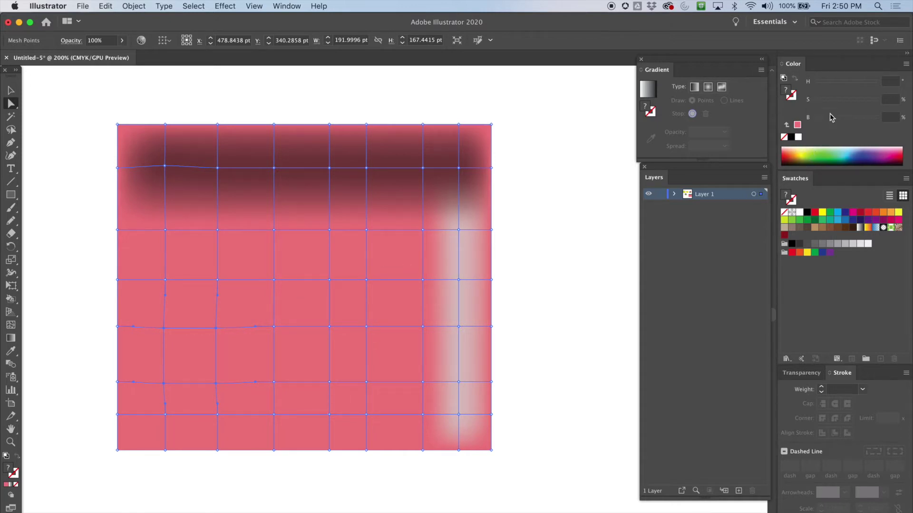
click(798, 125)
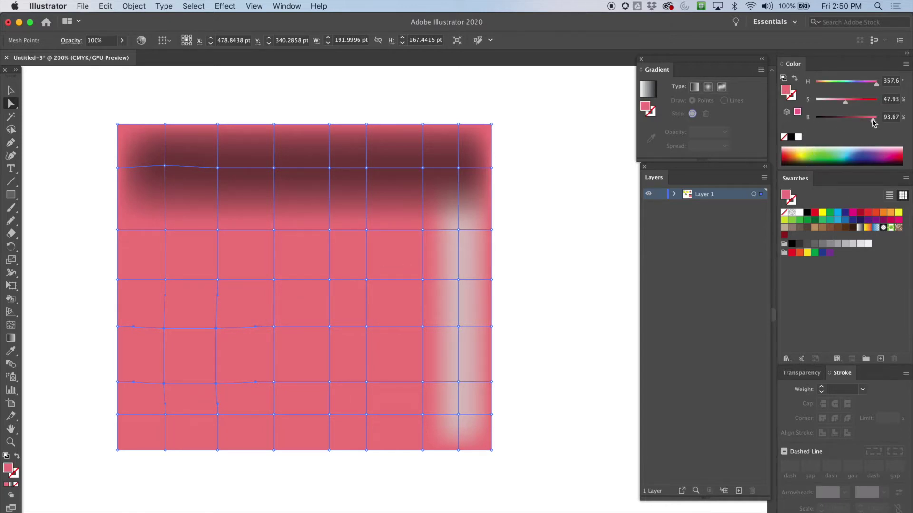
drag(847, 104, 877, 121)
click(10, 95)
click(60, 189)
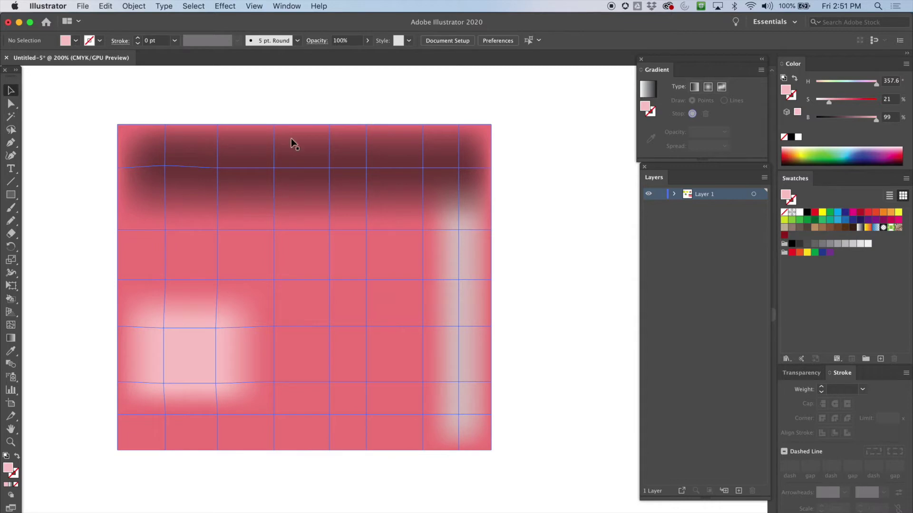
Try darkening a diagonal run of mesh points from below the dark band to the lower right to 36% brightness
click(217, 229)
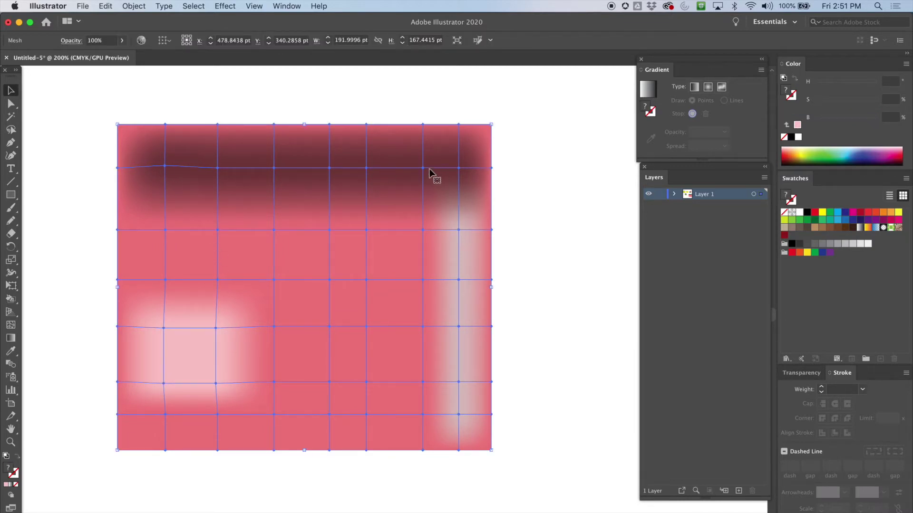
click(11, 103)
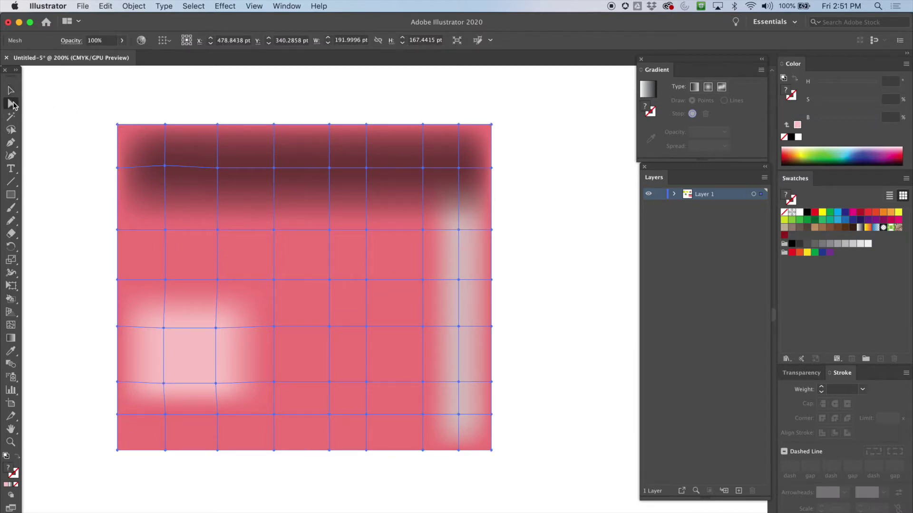
click(218, 231)
drag(275, 275, 367, 383)
click(798, 125)
drag(876, 124, 839, 122)
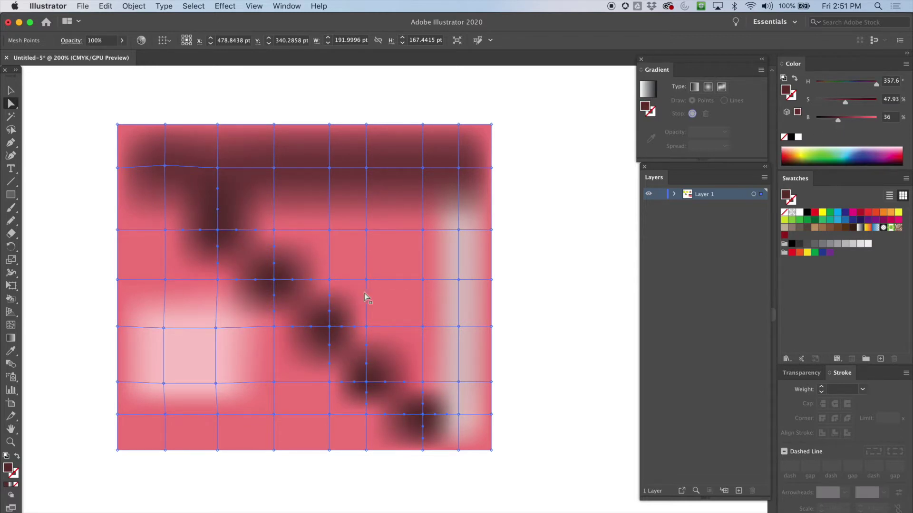
Undo the darkening of the diagonal mesh points
key(super+z)
key(super+z)
key(super+z)
key(super+z)
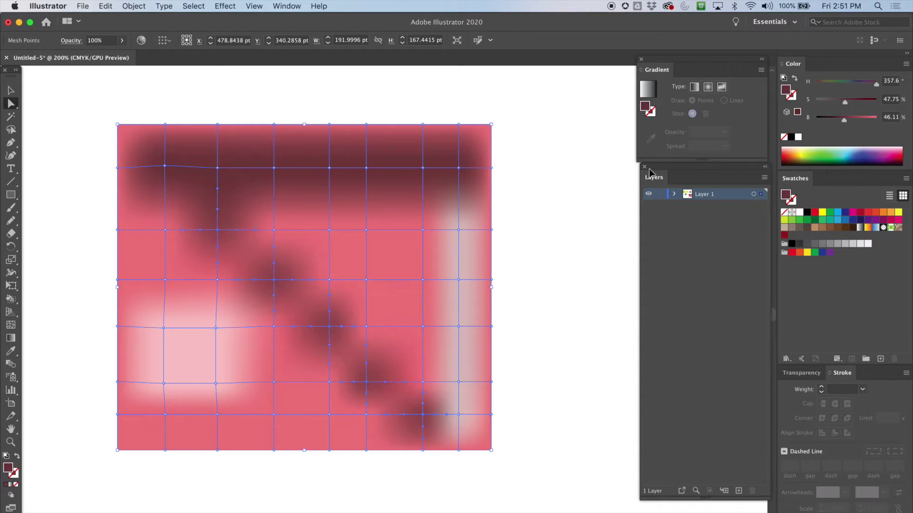
key(super+shift+a)
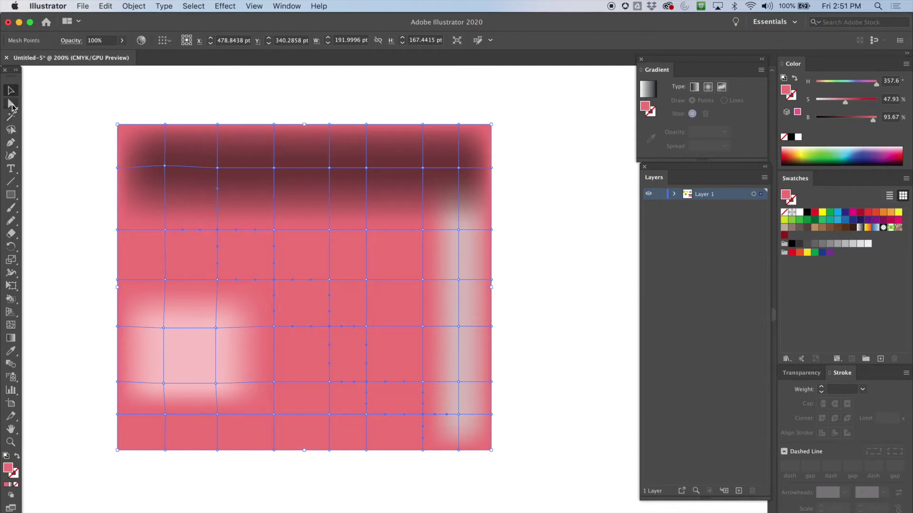
Swing the direction handles of the leftmost interior mesh point in the dark band to curve the mesh lines around it
click(10, 94)
key(super+equal)
key(super+equal)
key(super+equal)
drag(222, 177, 450, 431)
drag(412, 206, 493, 349)
key(a)
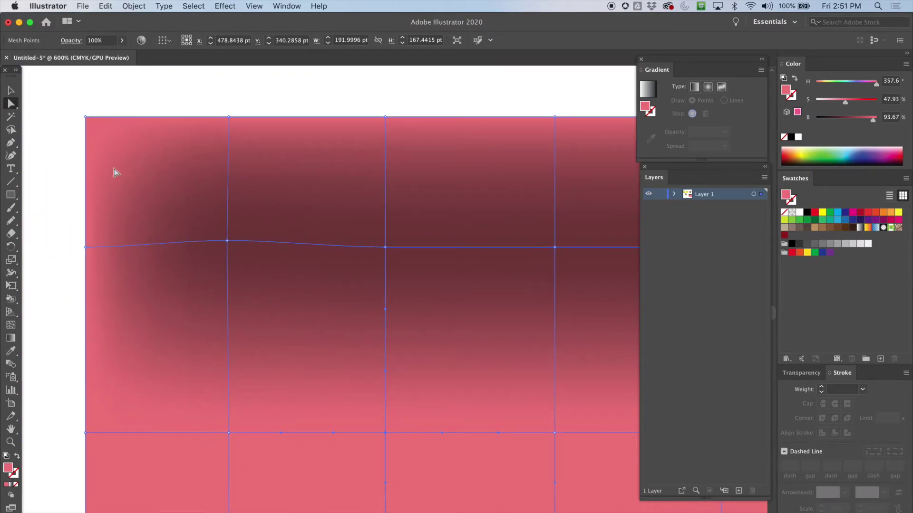
click(227, 241)
drag(228, 303, 255, 188)
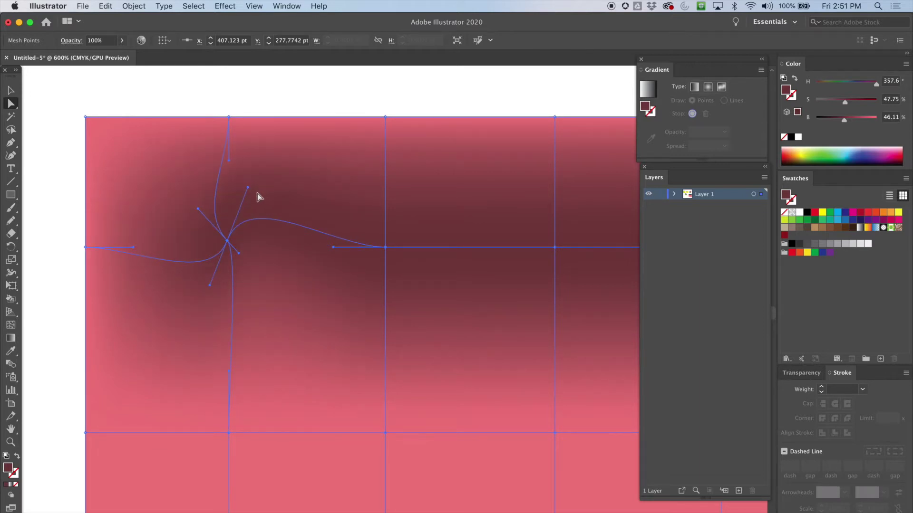
Angle the horizontal direction handles of the dark band's second interior mesh point steeply to form a wave in the shading
click(386, 247)
drag(333, 247, 349, 307)
drag(415, 200, 399, 172)
Adjust the vertical and horizontal direction handles of the dark band's third interior mesh point
click(555, 247)
drag(554, 204, 557, 235)
drag(498, 247, 526, 247)
key(super+shift+a)
click(555, 247)
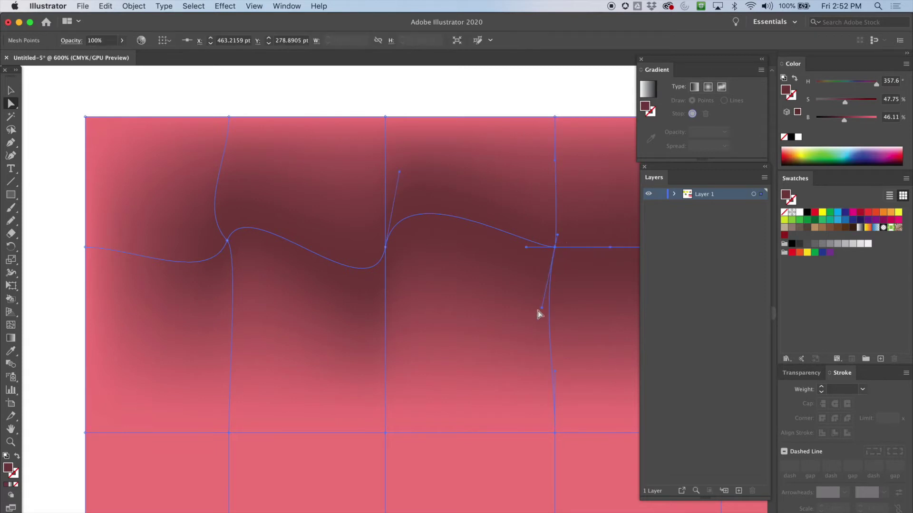
drag(541, 308, 564, 231)
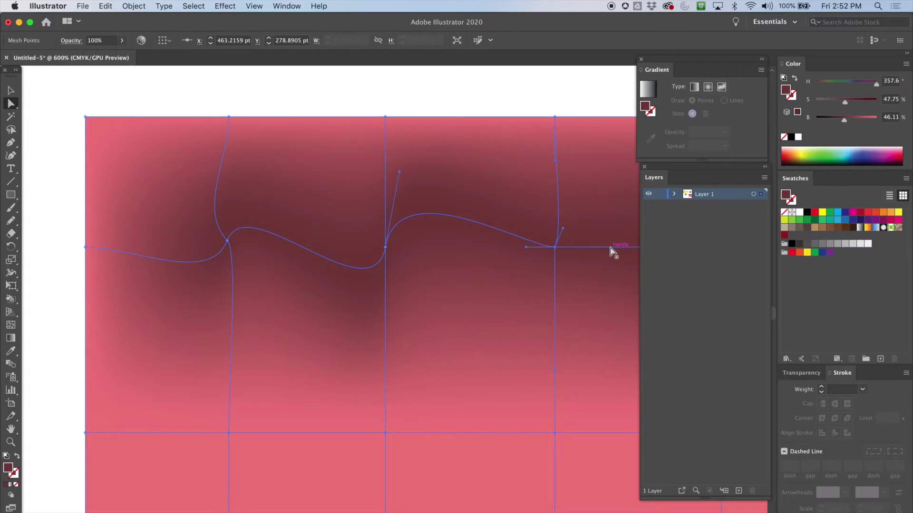
Undo the last two handle changes and shorten the third mesh point's upper and lower handles close to the point
key(super+z)
key(super+z)
drag(557, 235, 559, 239)
drag(543, 269, 550, 255)
Lengthen the lower and upper direction handles of the dark band's fourth interior mesh point to spread the shadow vertically
drag(579, 290, 370, 291)
click(512, 248)
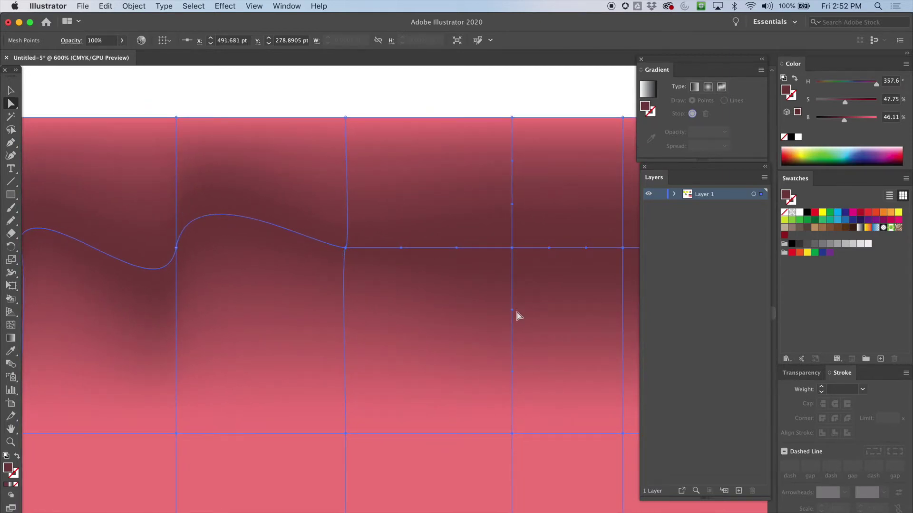
drag(511, 311, 521, 418)
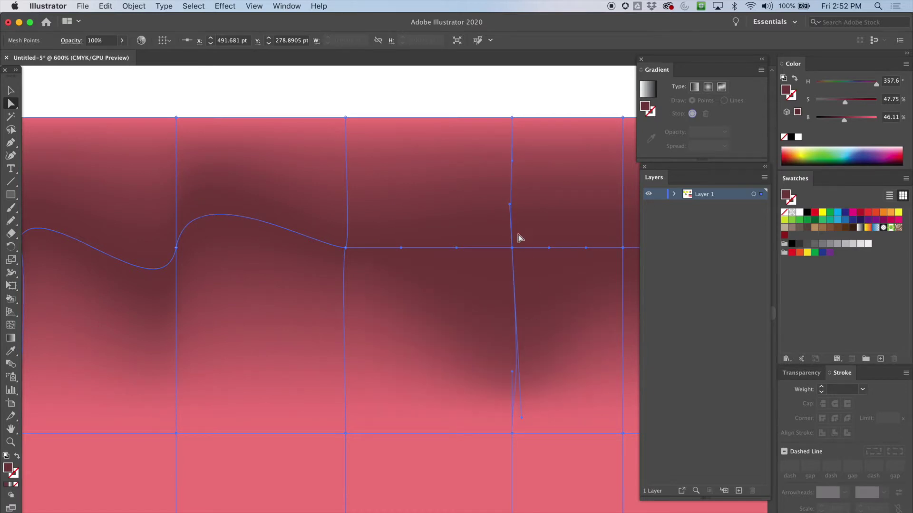
click(511, 205)
drag(517, 255, 503, 120)
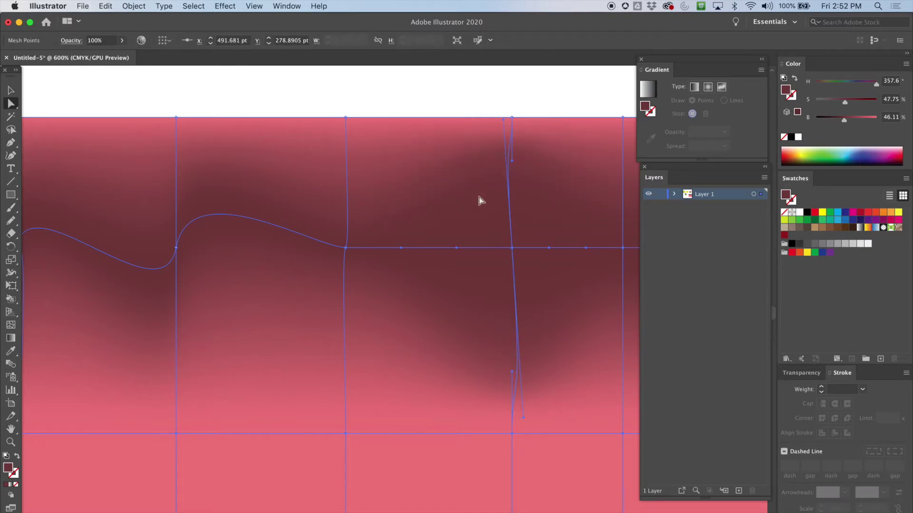
With the Anchor Point tool, independently redirect the right-hand and upper handles of the leftmost interior mesh point in the dark band
key(super+minus)
key(super+minus)
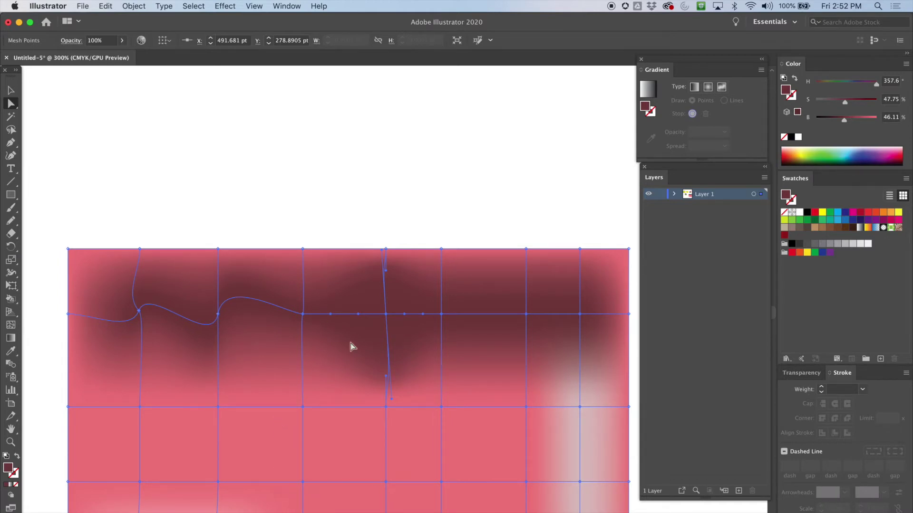
click(11, 142)
click(72, 181)
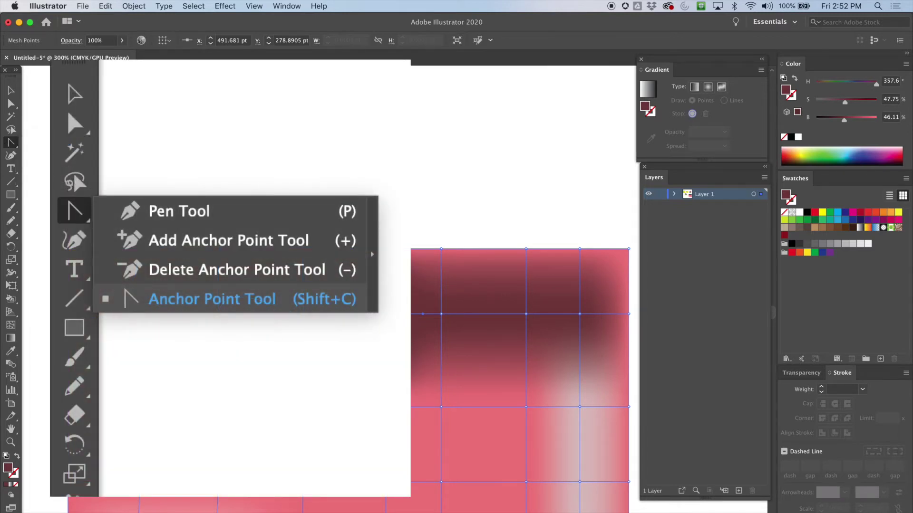
key(super+=)
key(super+=)
key(super+=)
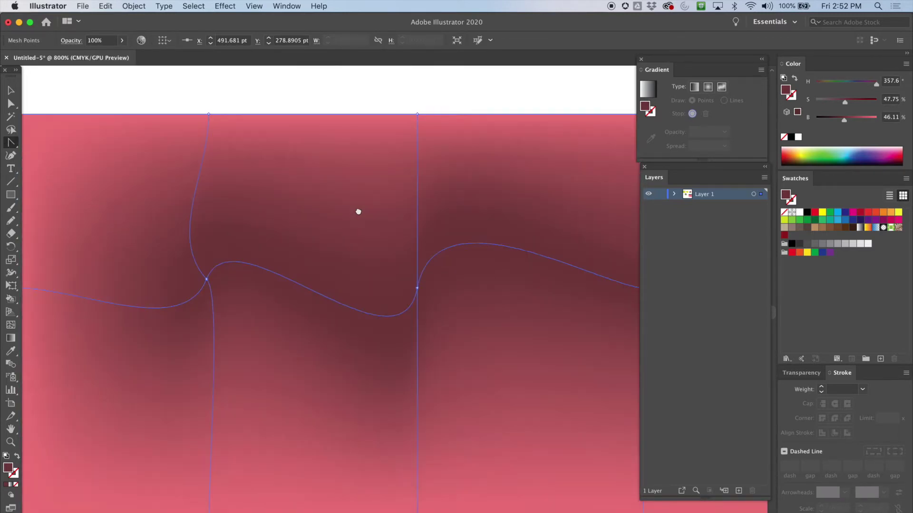
drag(356, 210, 489, 218)
click(360, 274)
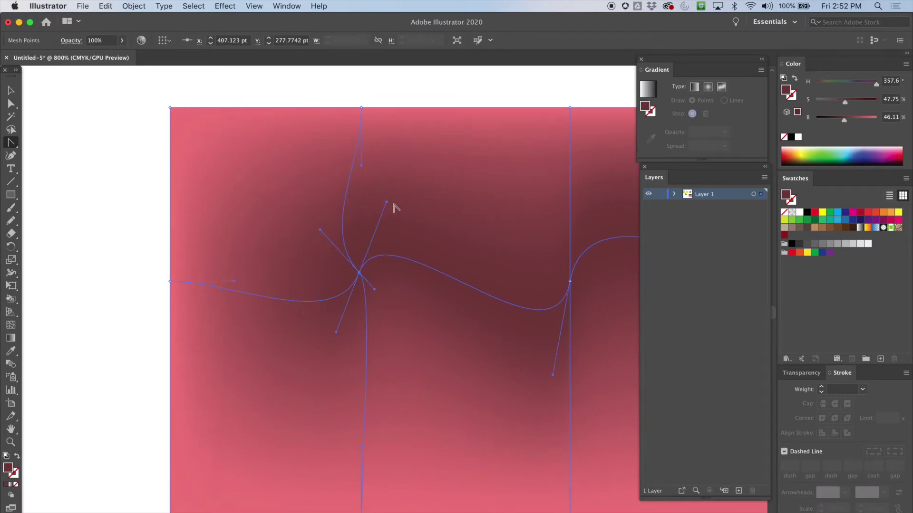
drag(388, 203, 407, 281)
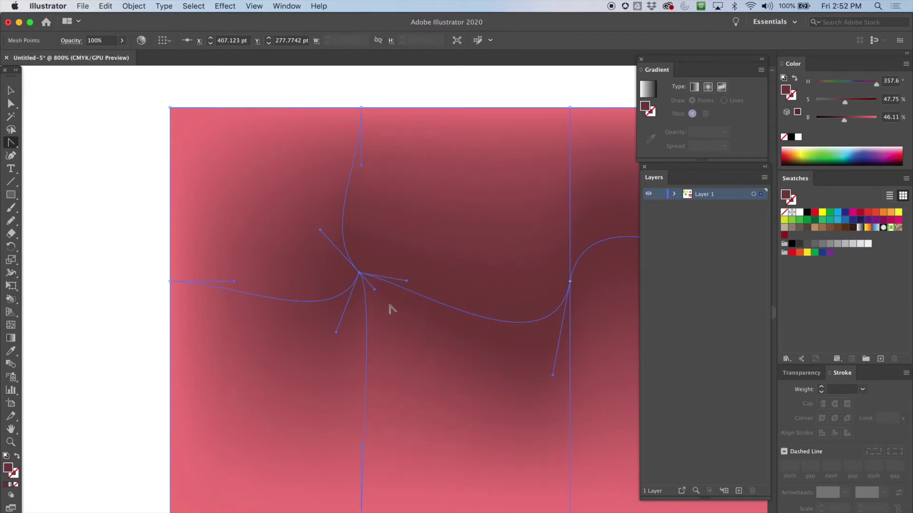
drag(319, 231, 257, 263)
Try crossing the leftmost interior mesh point's lower-left handle over to its upper right so the mesh lines overlap
drag(335, 330, 389, 209)
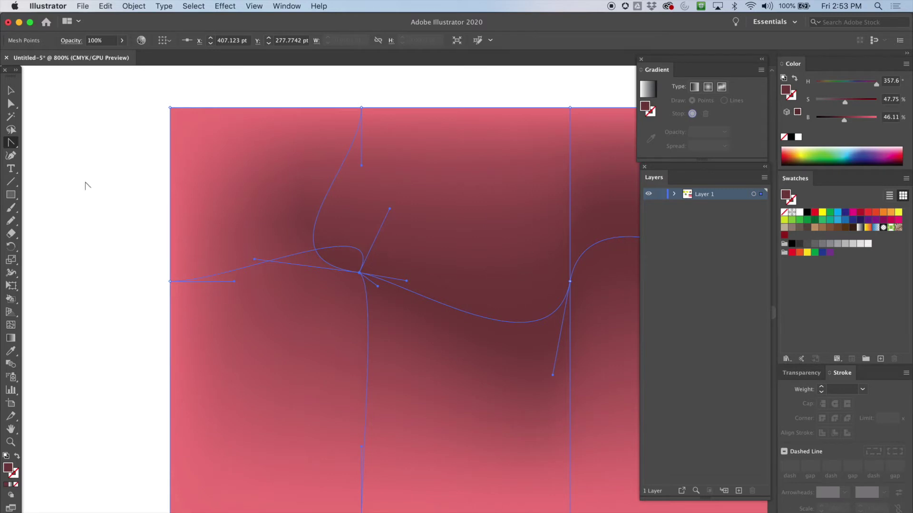
click(11, 90)
click(58, 178)
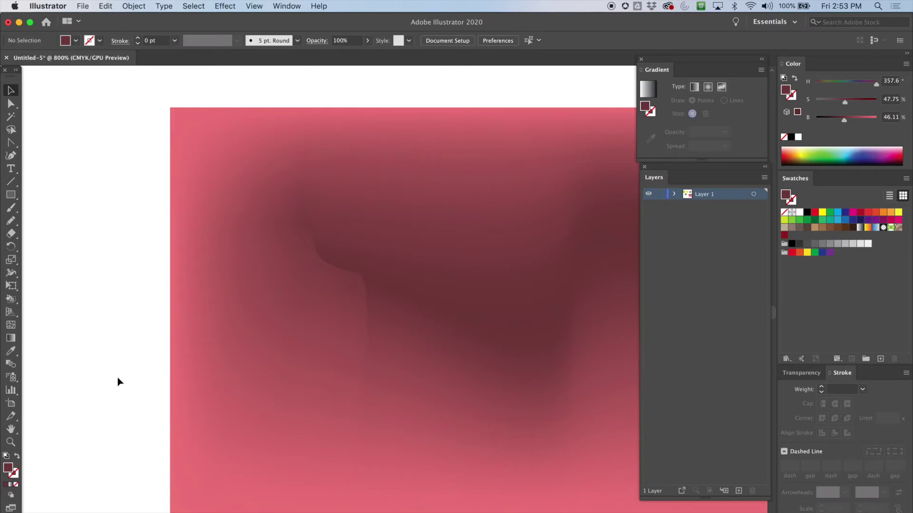
click(265, 258)
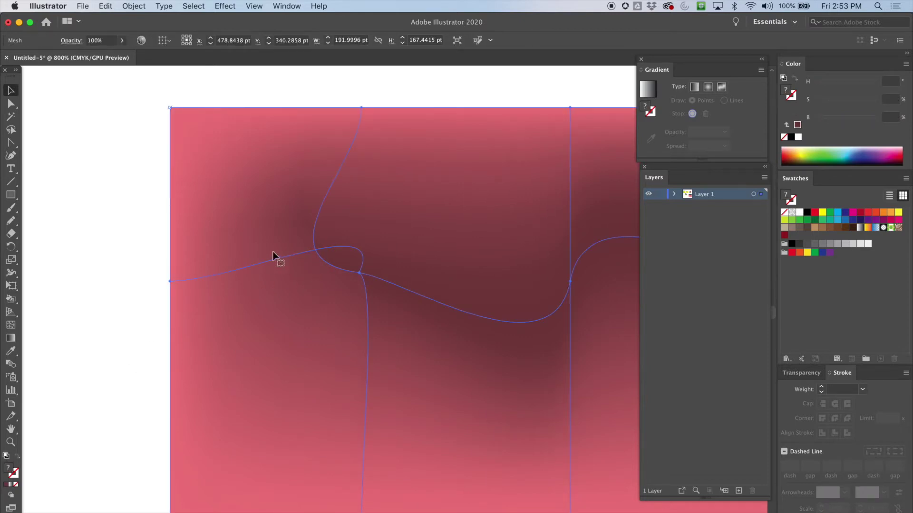
click(360, 253)
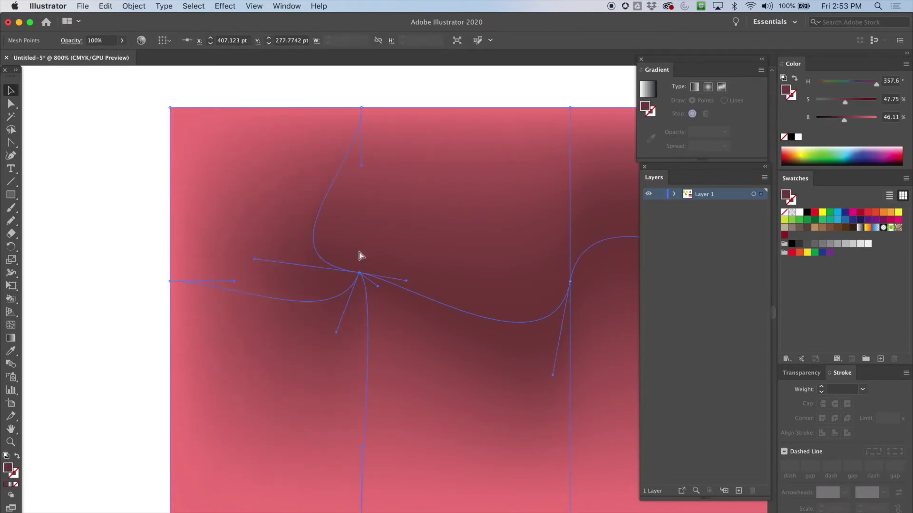
click(128, 381)
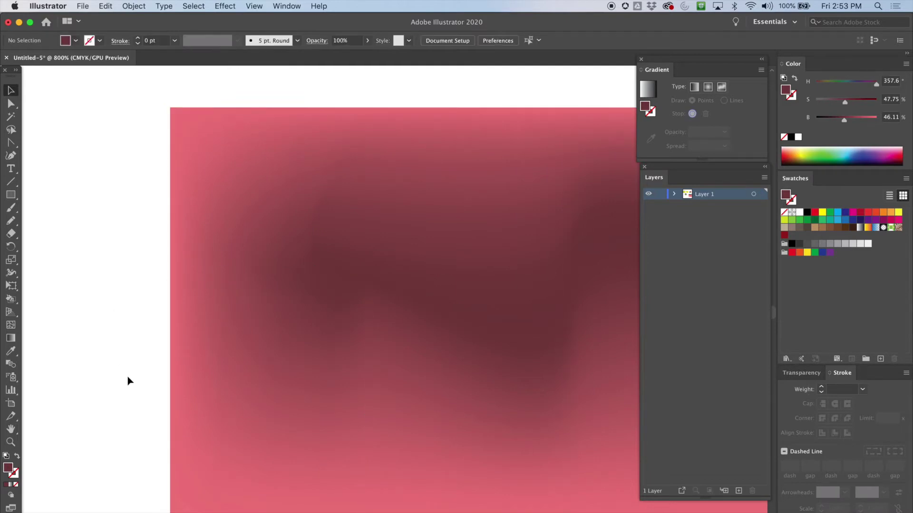
Examine the reshaped mesh lines and the shading across the whole rectangle
click(408, 386)
click(41, 287)
key(super+minus)
key(super+minus)
key(super+minus)
key(space)
drag(545, 370, 308, 286)
scroll(407, 296, down, 3)
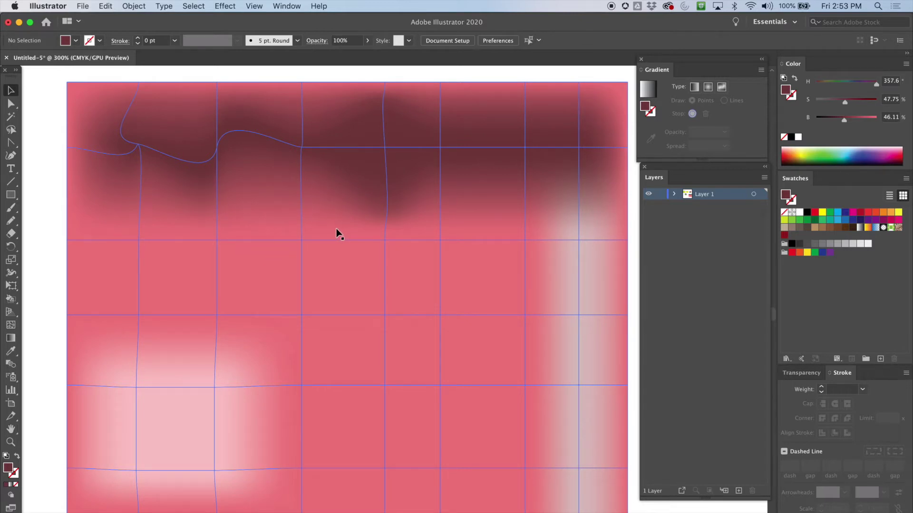
Switch to the file browser and place the banana photo into the document below the hexagon as a linked image
key(super+minus)
key(super+minus)
key(super+minus)
drag(295, 302, 376, 306)
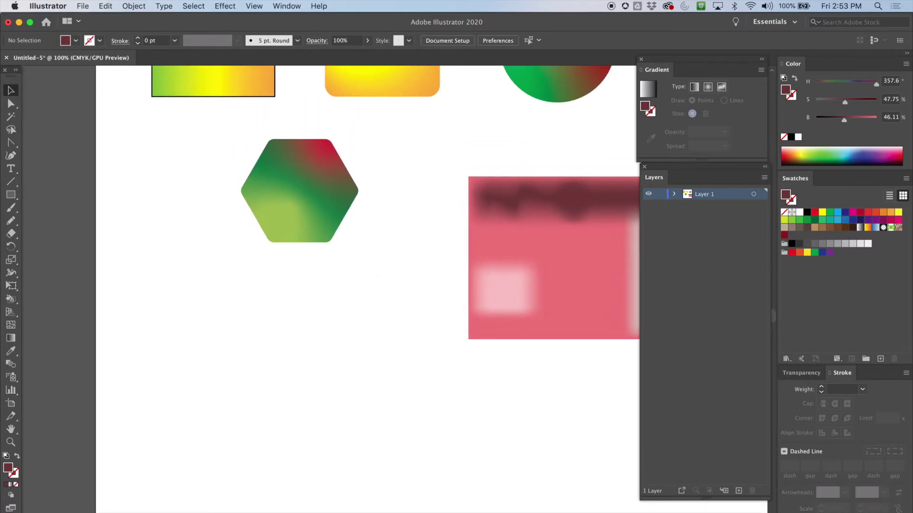
key(super+Tab)
drag(602, 75, 738, 56)
drag(782, 97, 242, 457)
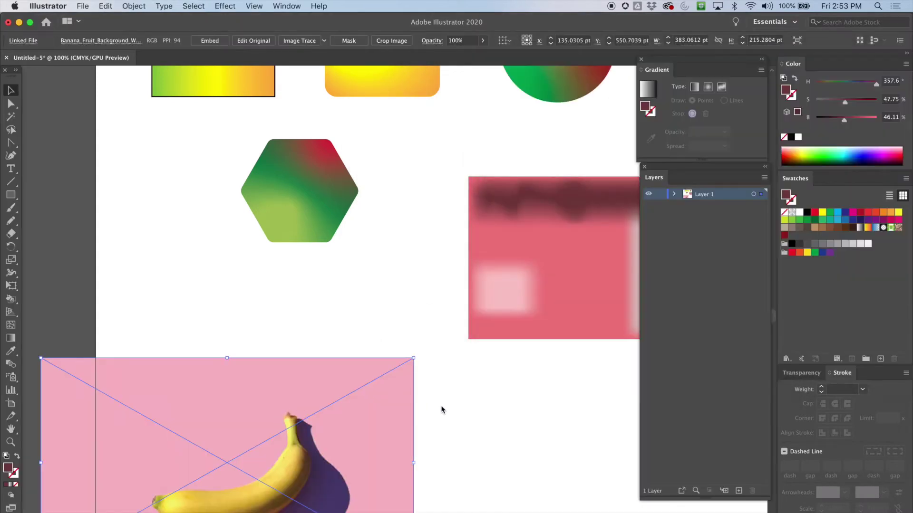
Rearrange the artboard with the gradient shapes and mesh rectangle in its upper part and the banana photo at its lower right
drag(337, 457, 337, 411)
key(super+minus)
key(super+minus)
drag(551, 335, 326, 423)
drag(358, 334, 480, 199)
drag(235, 294, 310, 284)
drag(170, 220, 150, 192)
drag(251, 226, 238, 198)
drag(288, 273, 133, 247)
drag(352, 229, 324, 204)
drag(232, 324, 231, 323)
drag(242, 425, 406, 411)
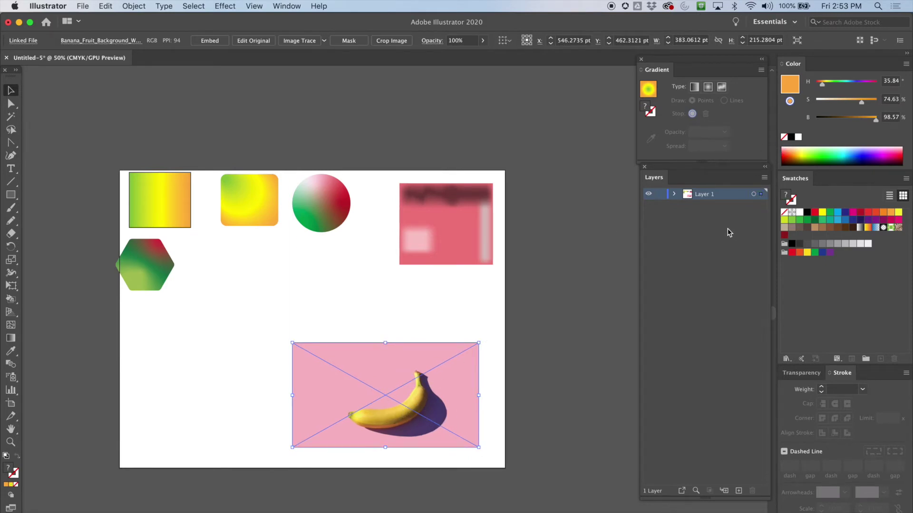
Add a new layer named Layer 2 with the default Light Red color and options
key(super+equal)
key(super+equal)
key(super+equal)
drag(599, 300, 535, 275)
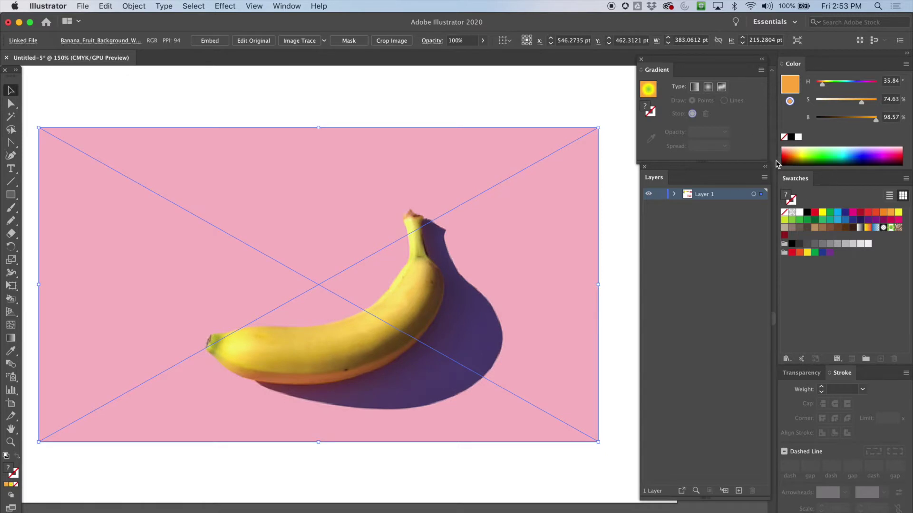
click(765, 177)
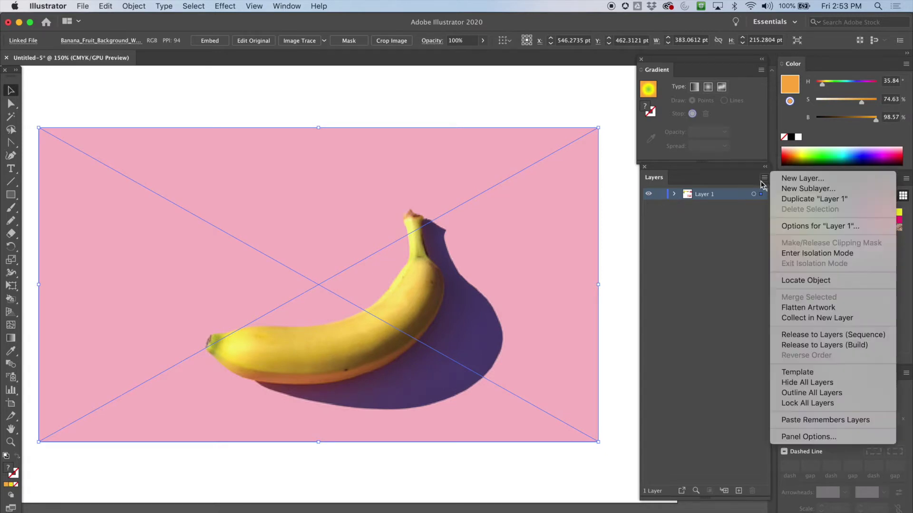
click(789, 181)
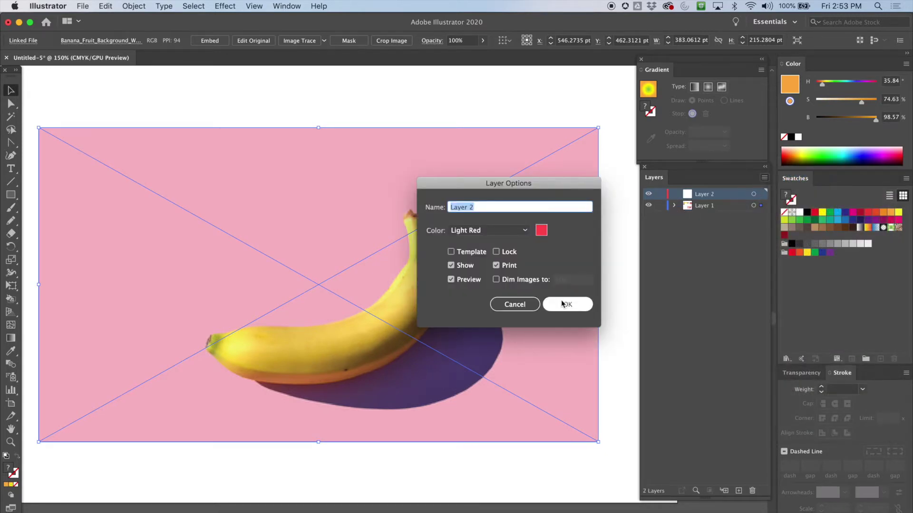
click(569, 303)
Move the linked banana image from Layer 1 into Layer 2 and lock Layer 2
click(673, 206)
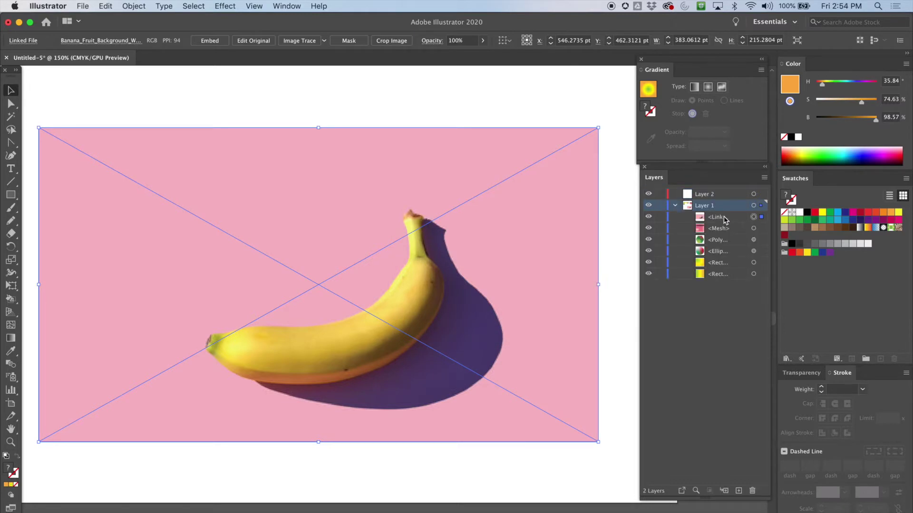
drag(718, 221, 713, 195)
click(674, 206)
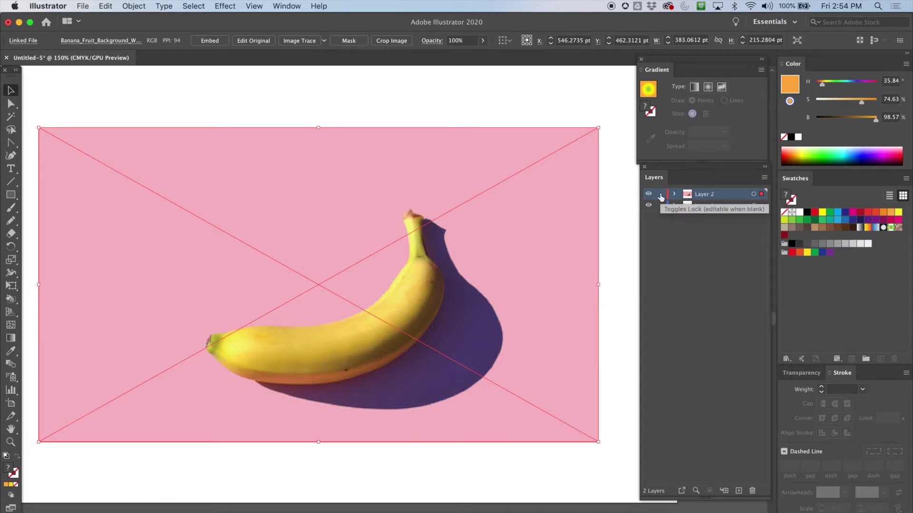
click(661, 195)
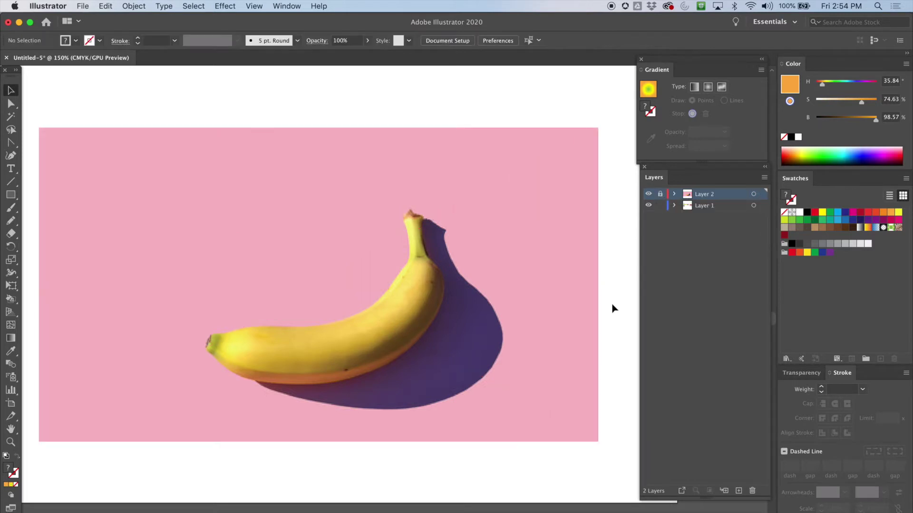
Add a new layer named Layer 3 with default options above the locked photo layer
click(764, 178)
click(780, 179)
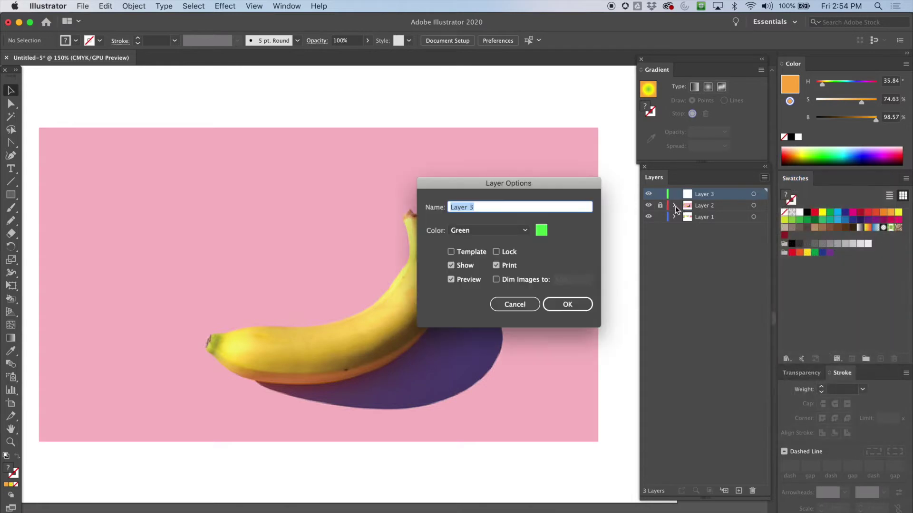
click(577, 302)
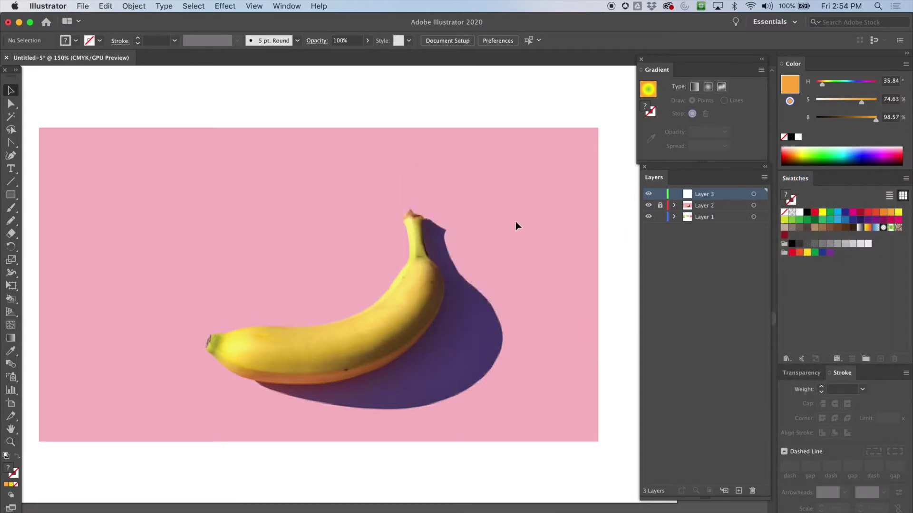
With the Pen tool, trace the banana's outline from the stem tip down the stem's left edge and onto the upper inner curve
key(super+equal)
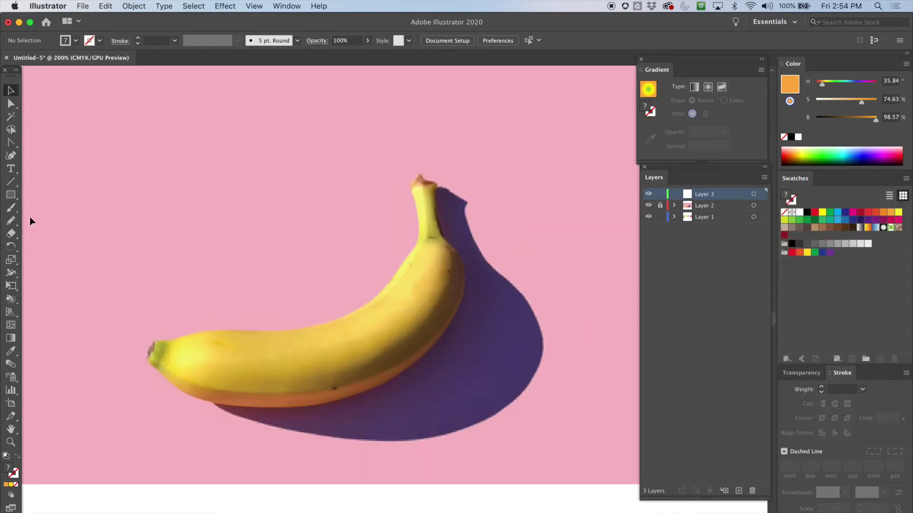
key(super+equal)
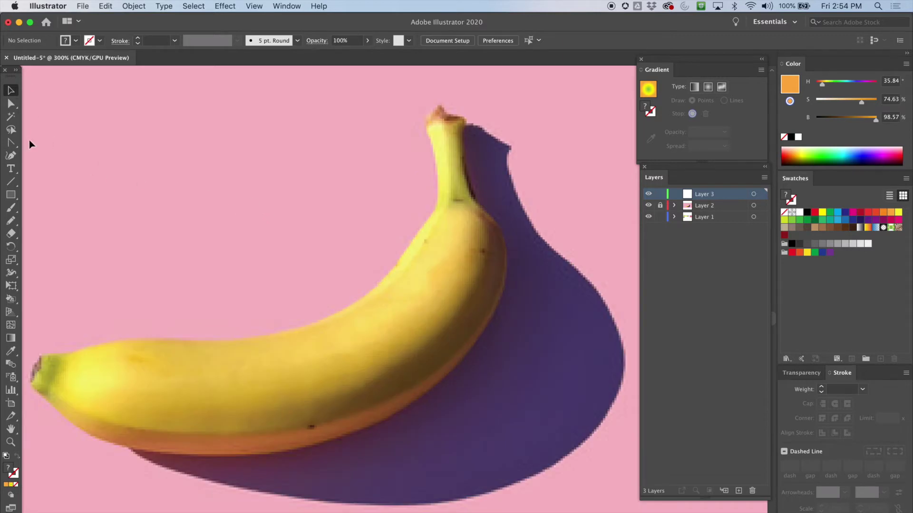
drag(11, 143, 53, 147)
drag(341, 210, 383, 224)
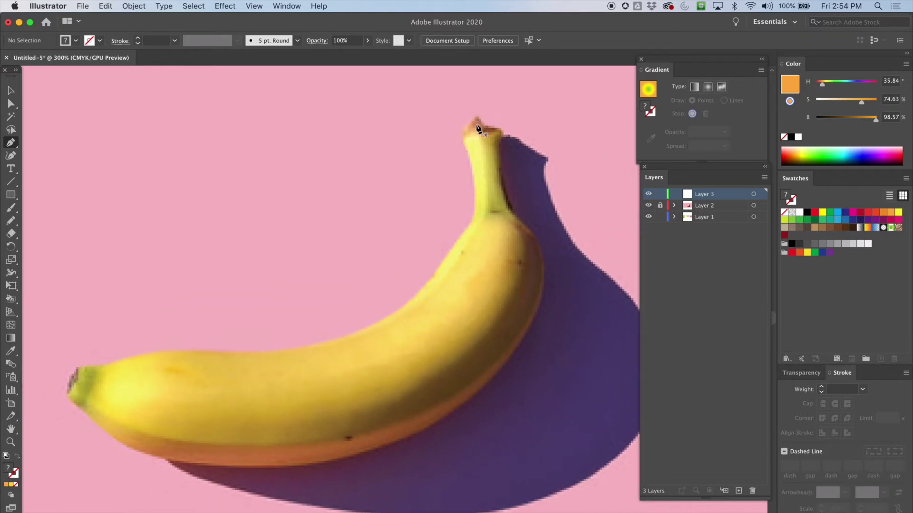
drag(472, 123, 474, 219)
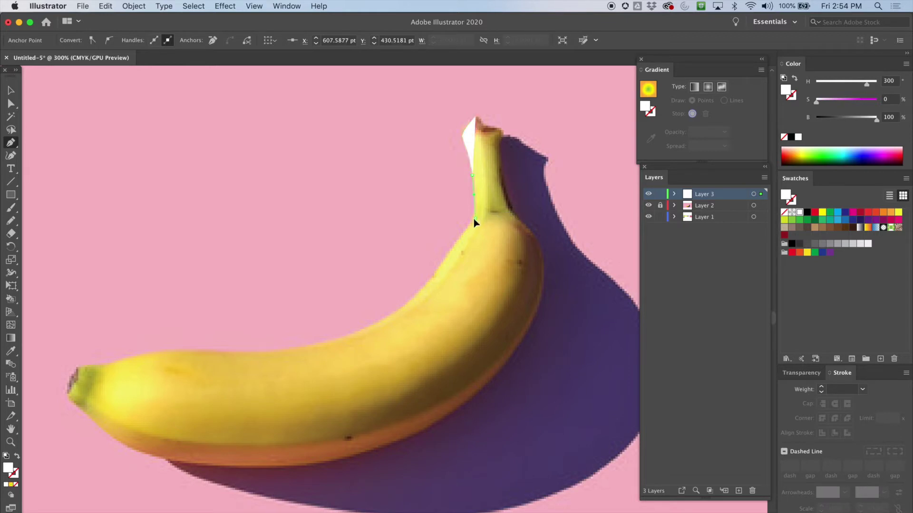
drag(476, 221, 466, 226)
drag(430, 279, 409, 301)
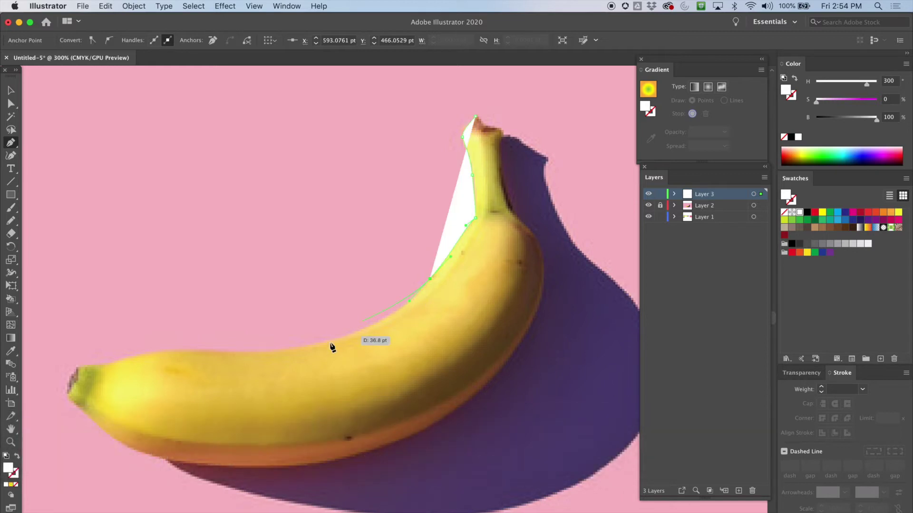
drag(254, 355, 193, 354)
drag(140, 362, 184, 348)
key(super+z)
Continue tracing the banana's outline with the Pen tool along the upper inner curve and around the blunt blossom end
drag(353, 334, 351, 335)
drag(301, 352, 300, 351)
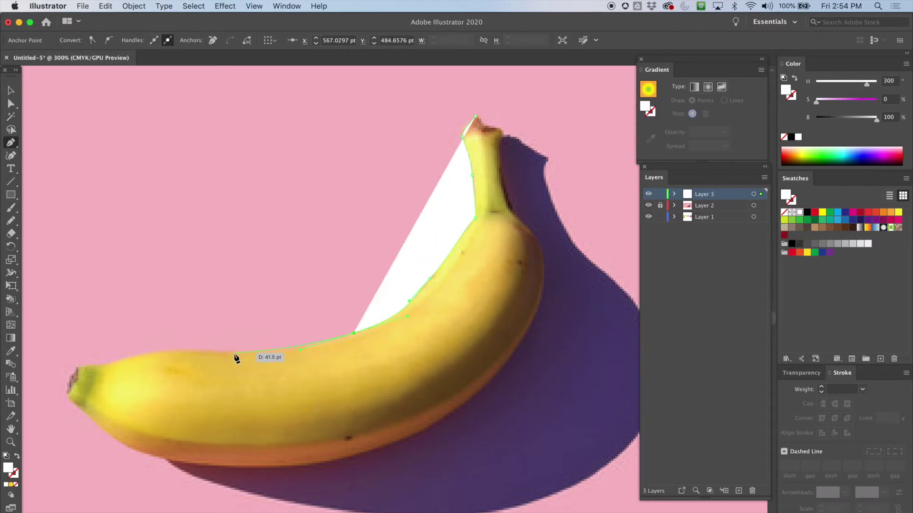
drag(219, 352, 181, 344)
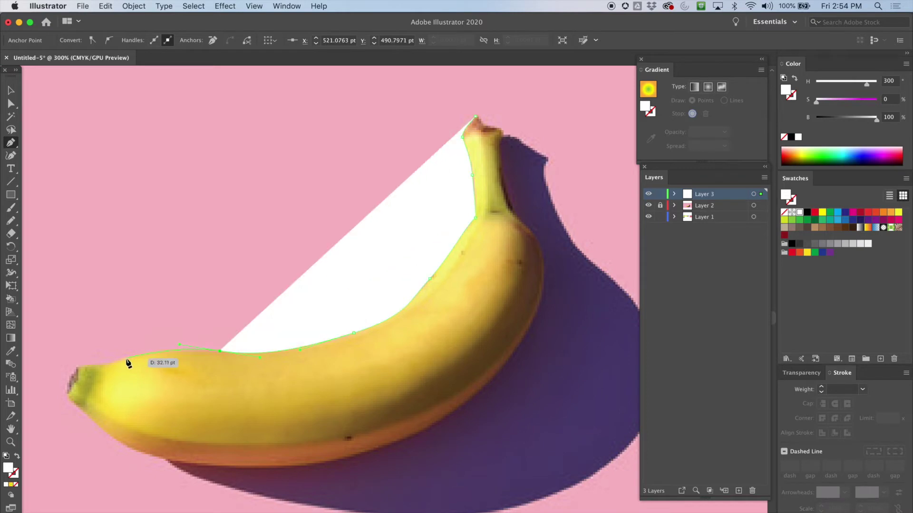
drag(107, 363, 98, 368)
drag(89, 374, 82, 365)
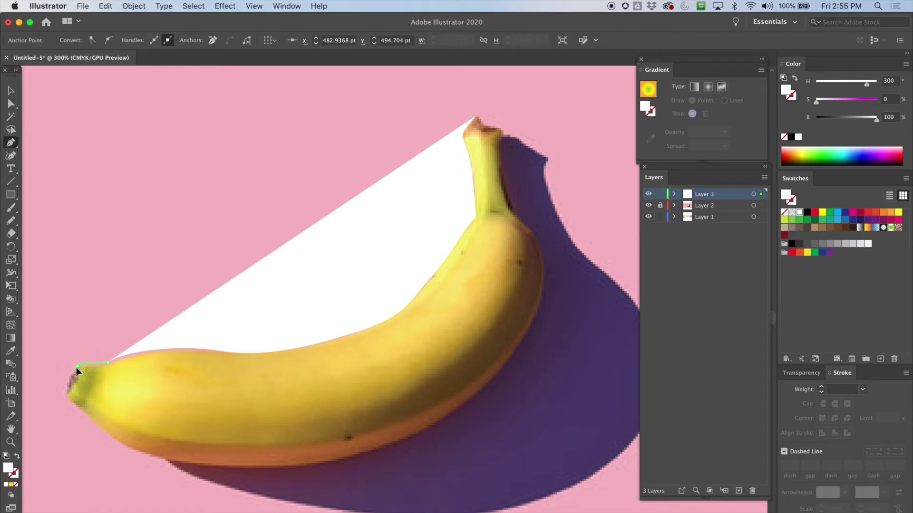
click(76, 367)
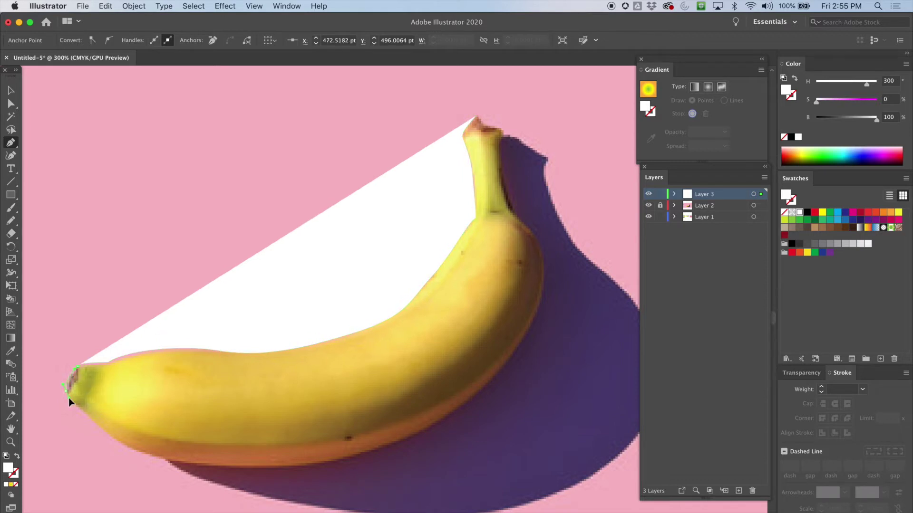
click(68, 398)
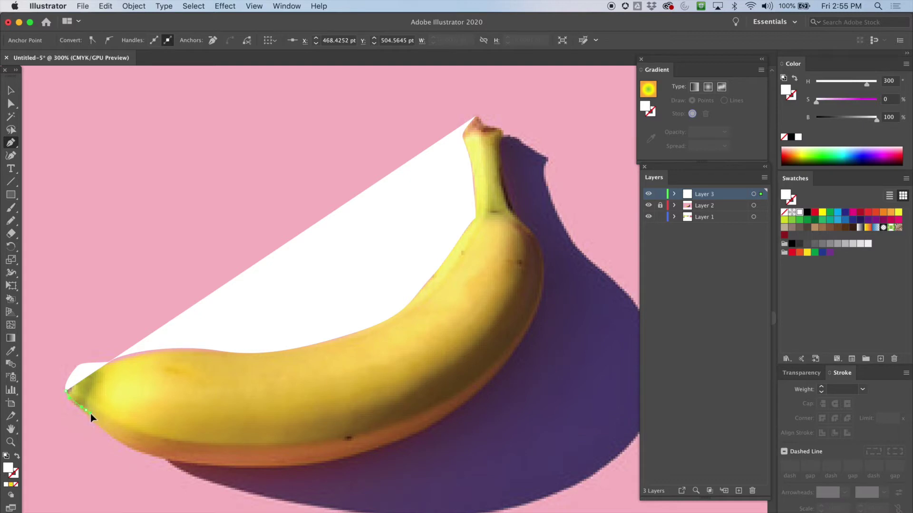
Trace the banana's outer underside from the blossom end along the lower edge and up the outer bend
drag(93, 427, 93, 426)
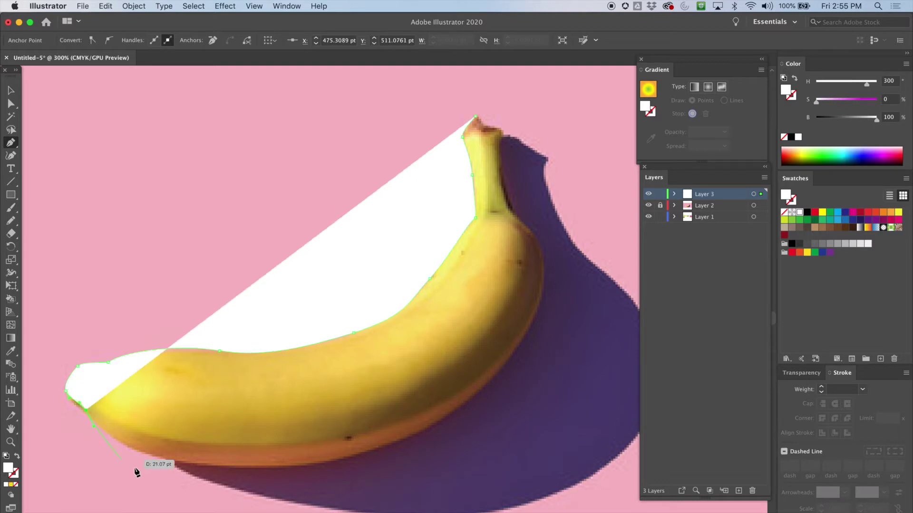
drag(185, 463, 233, 468)
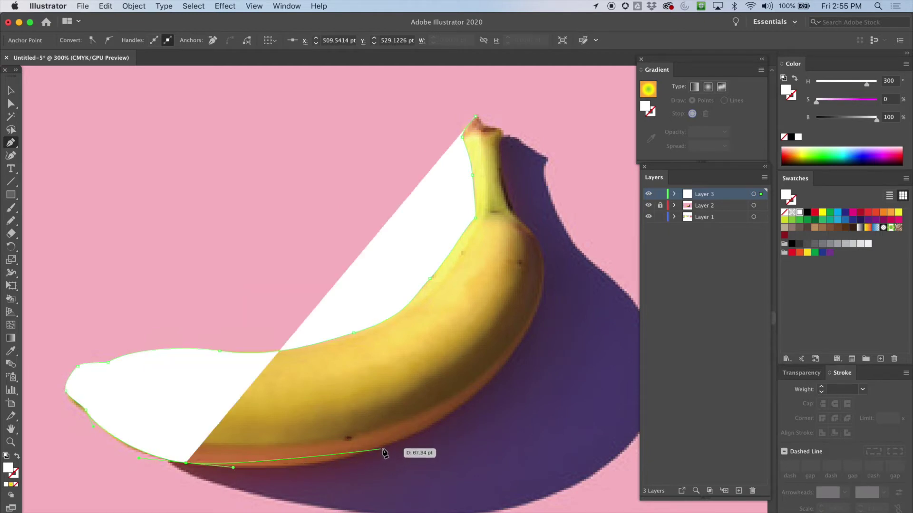
drag(384, 446, 433, 426)
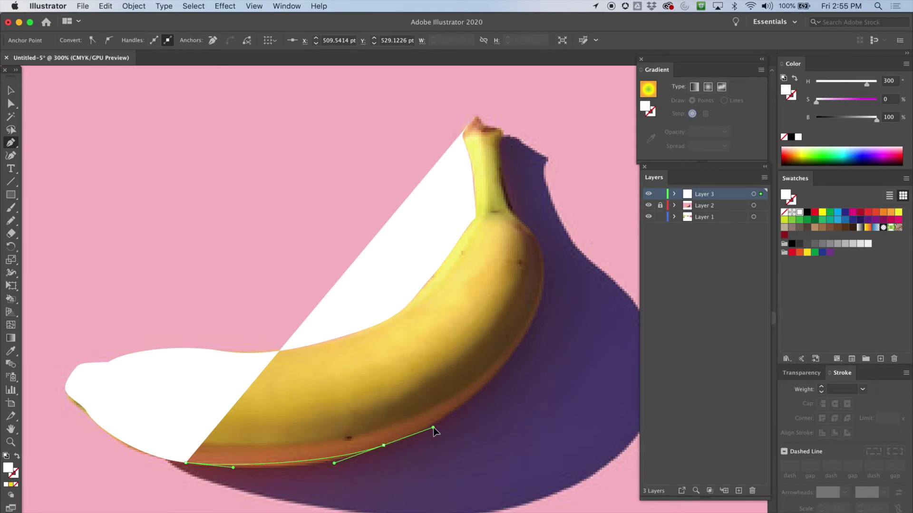
drag(538, 307, 500, 198)
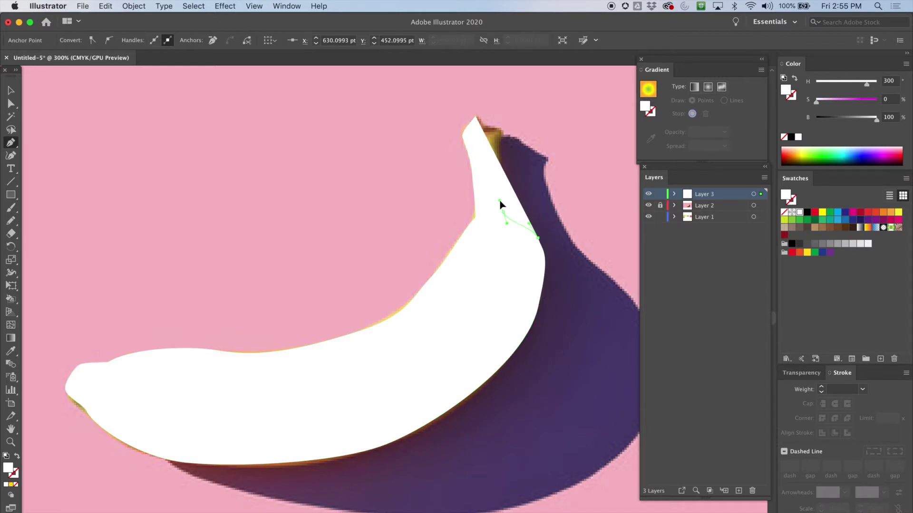
Trace the shoulder and the right edge of the stem, close the path at the stem tip, and deselect it
drag(500, 205, 499, 200)
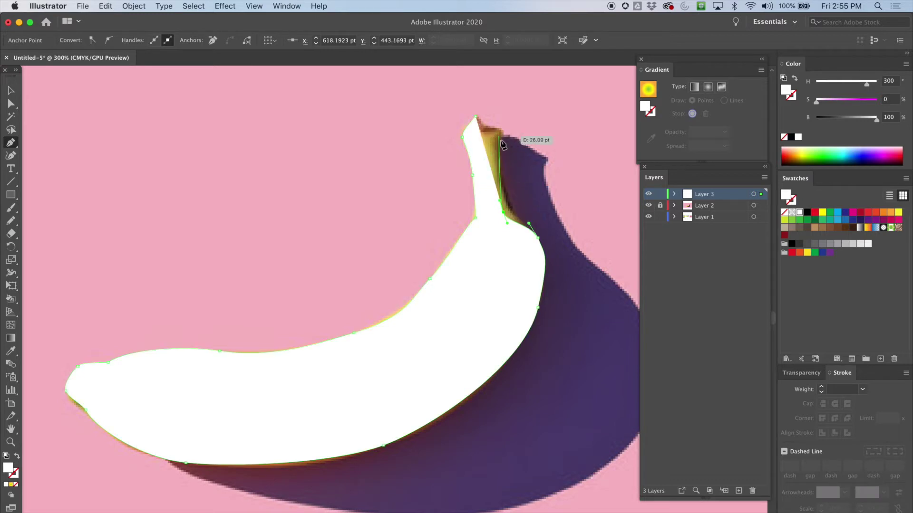
key(super+z)
drag(505, 200, 499, 172)
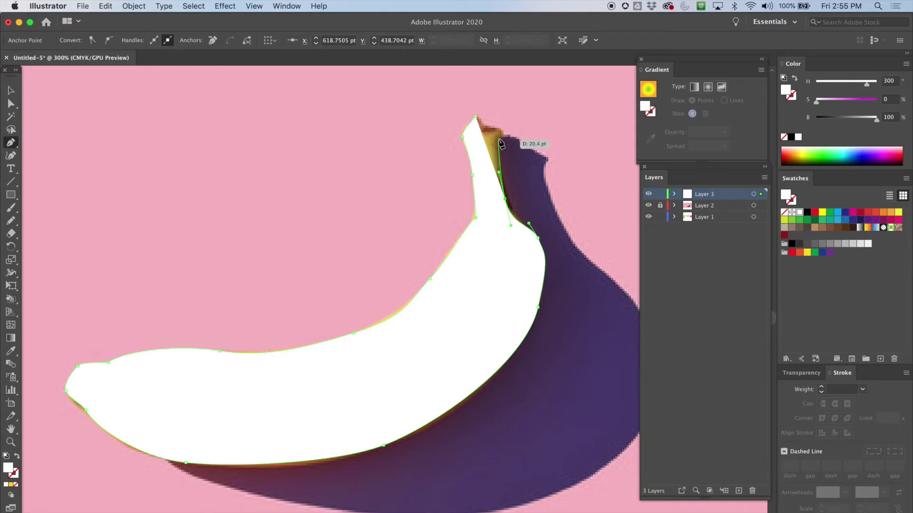
drag(499, 135, 479, 127)
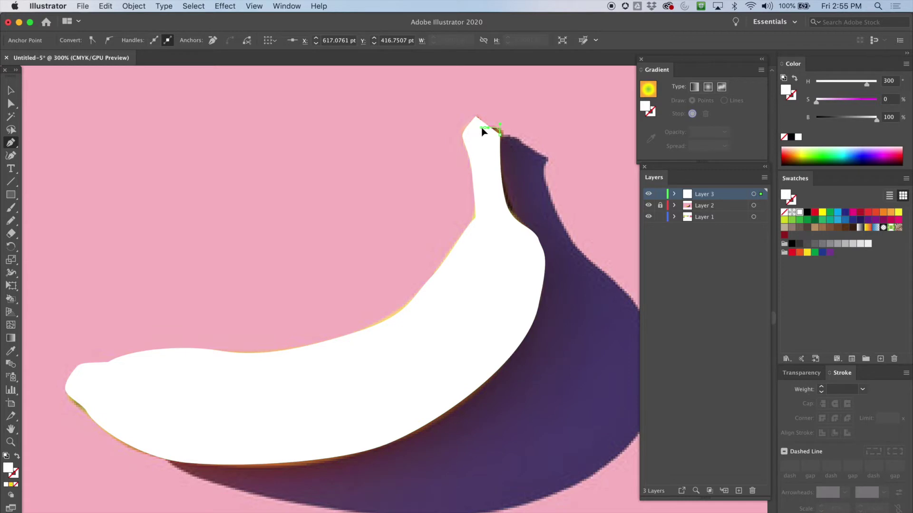
click(475, 118)
key(v)
click(178, 229)
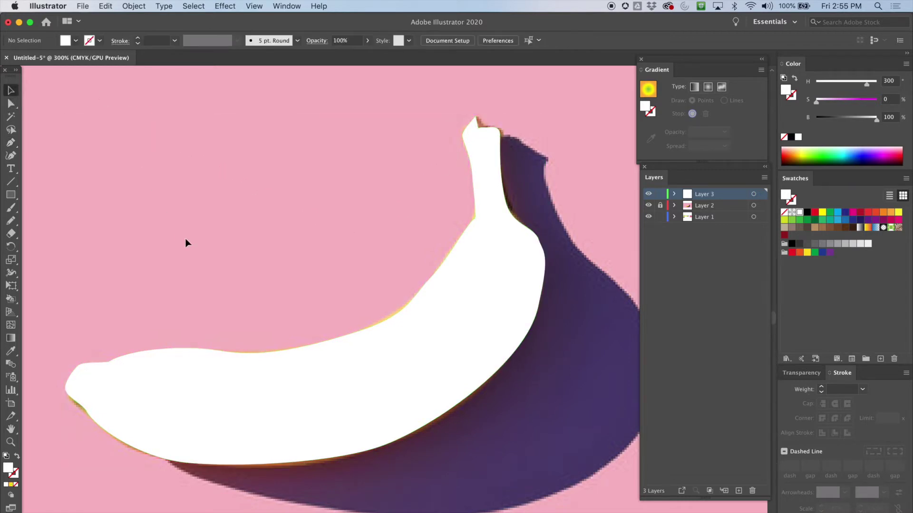
Set the banana outline's fill to None so the photo shows through
click(181, 352)
click(76, 40)
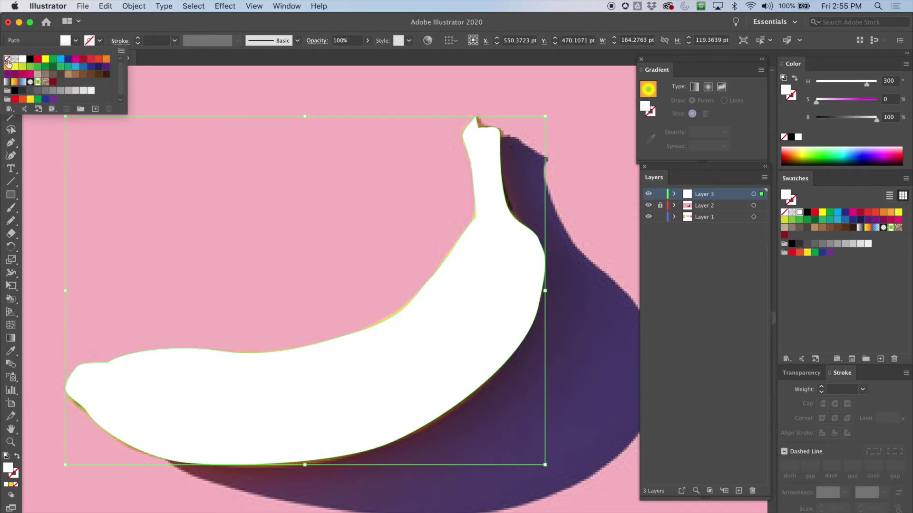
click(7, 59)
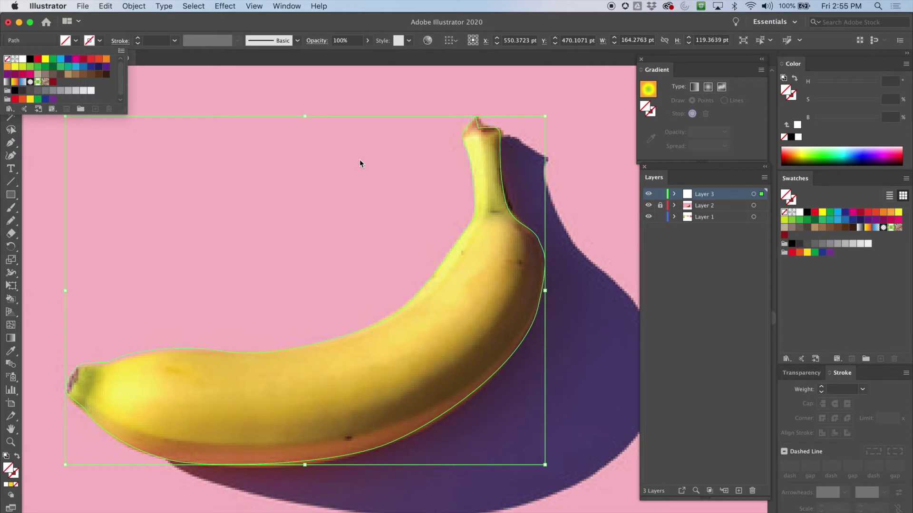
key(Escape)
Move the outline's anchor points at the stem base, underside, blossom end and stem top to fit the photo's edges
key(a)
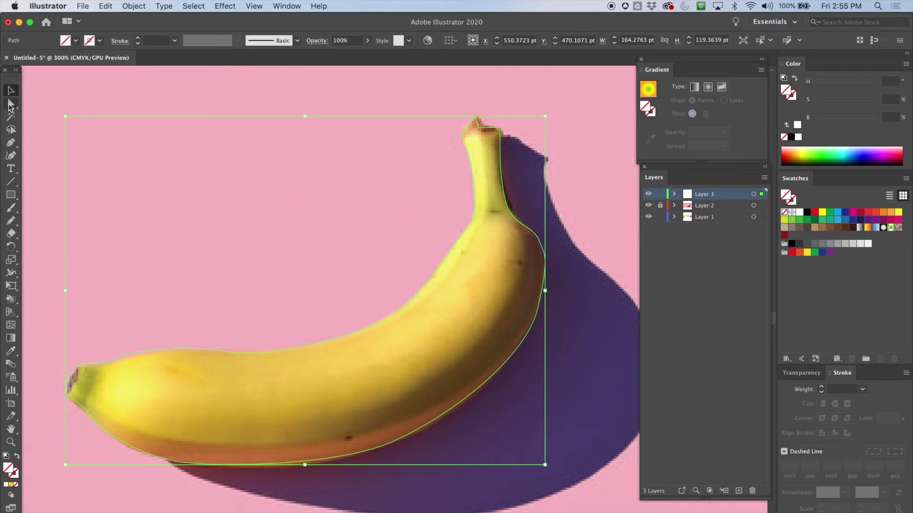
drag(507, 199, 511, 202)
click(537, 235)
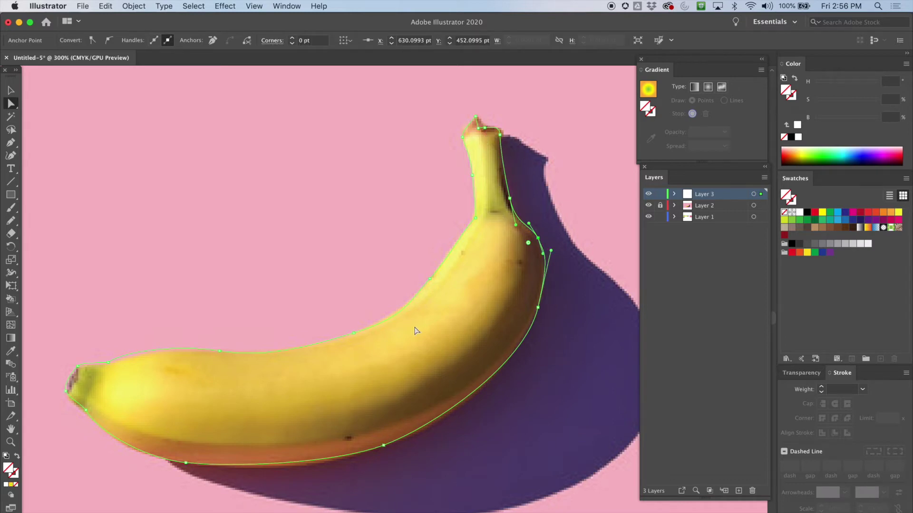
drag(383, 451, 386, 451)
drag(108, 362, 78, 366)
drag(82, 414, 81, 412)
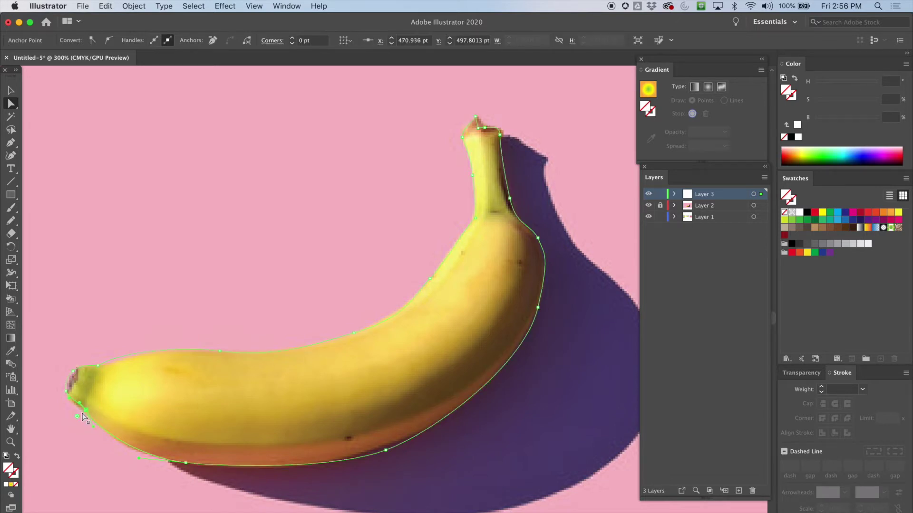
drag(492, 136, 493, 130)
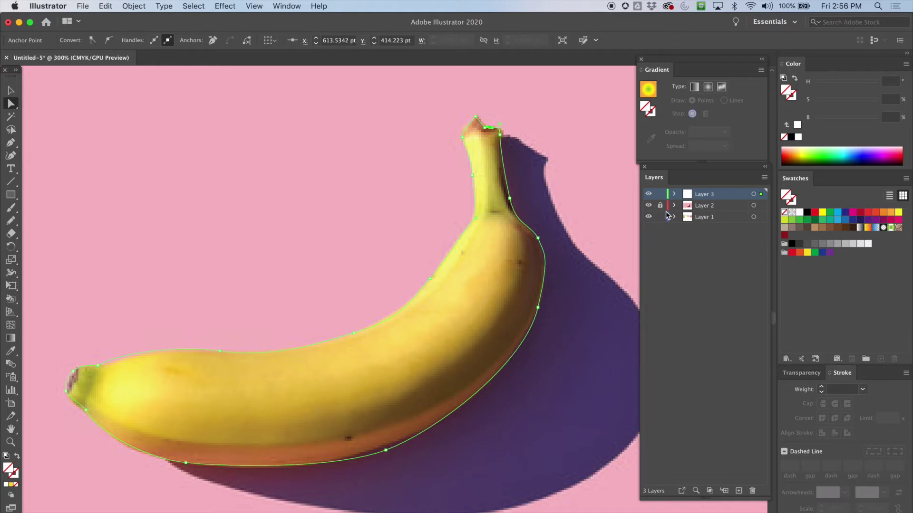
Hide the photo on Layer 2 and select anchor points of the traced banana outline
click(649, 206)
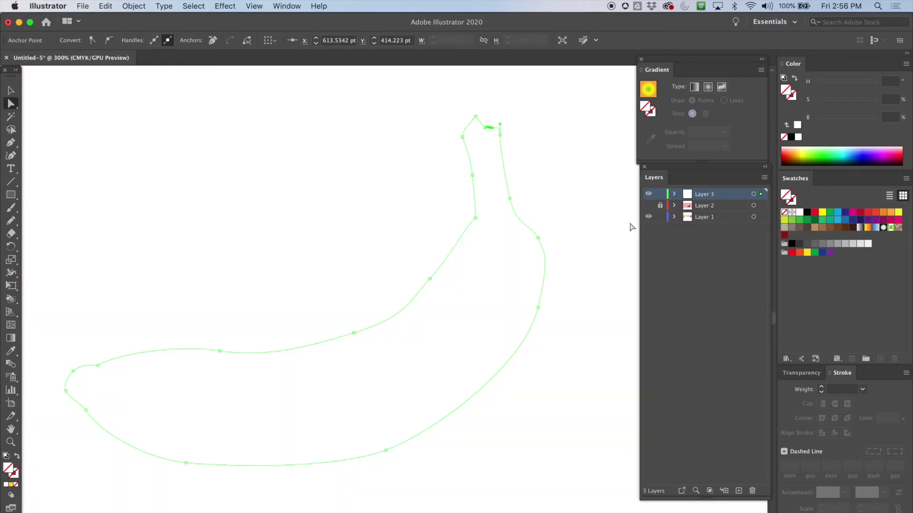
click(598, 228)
drag(61, 184, 495, 481)
click(555, 121)
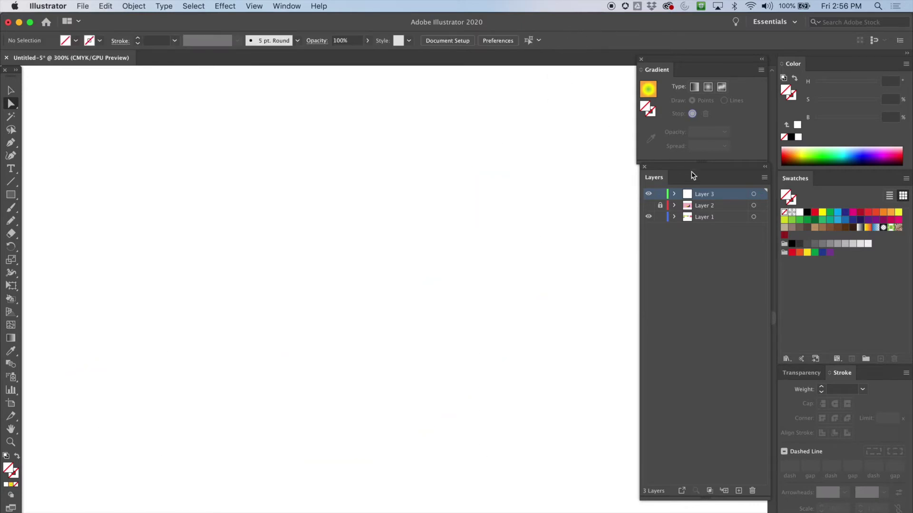
drag(593, 125, 316, 393)
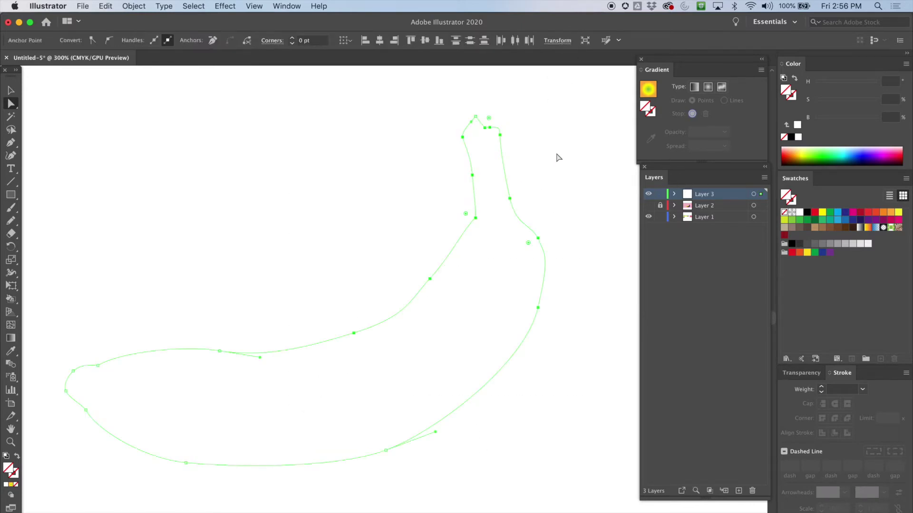
Change Layer 3's color to Medium Blue in its layer options
double_click(707, 195)
click(724, 245)
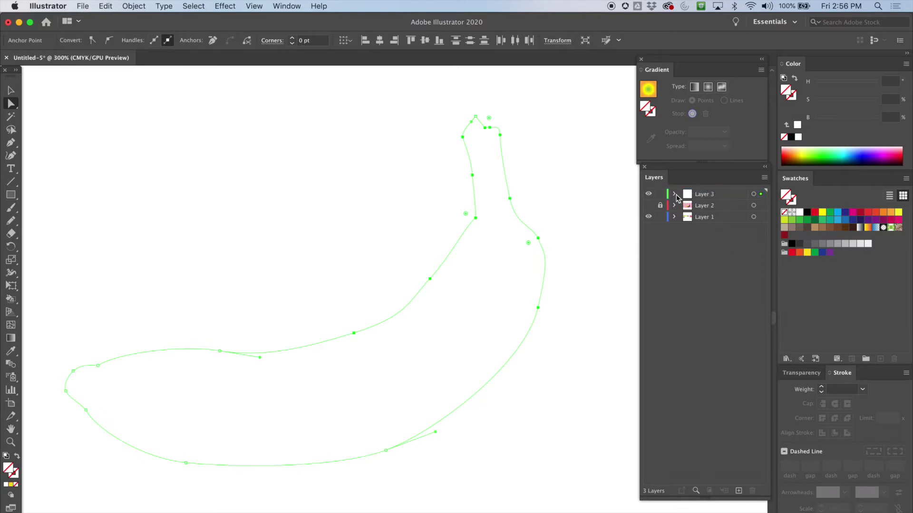
click(716, 196)
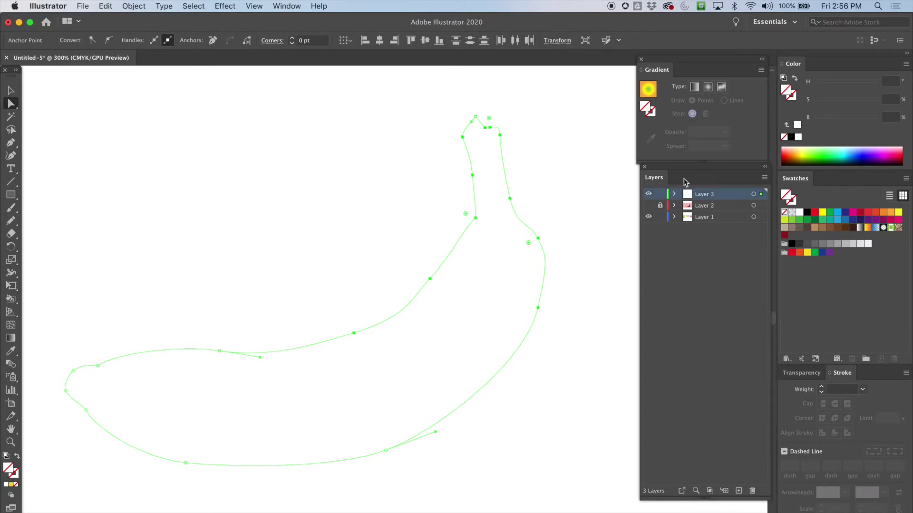
double_click(724, 197)
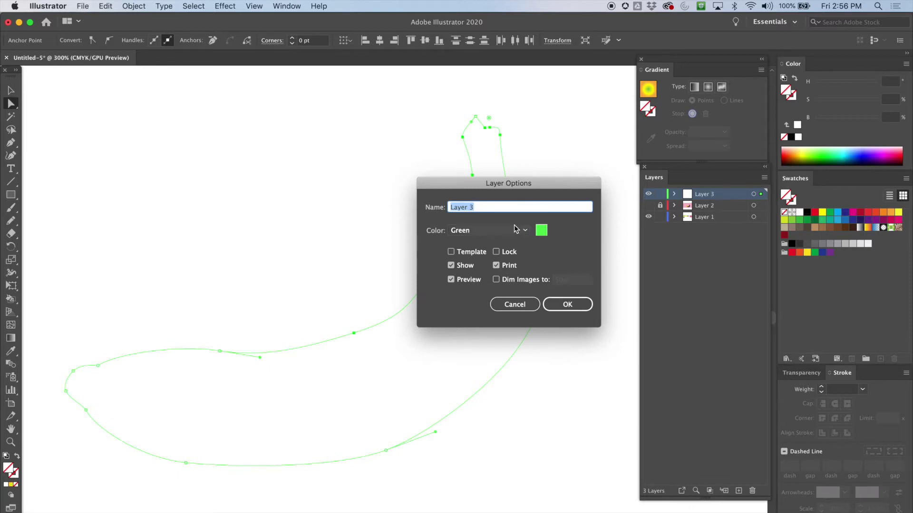
click(526, 230)
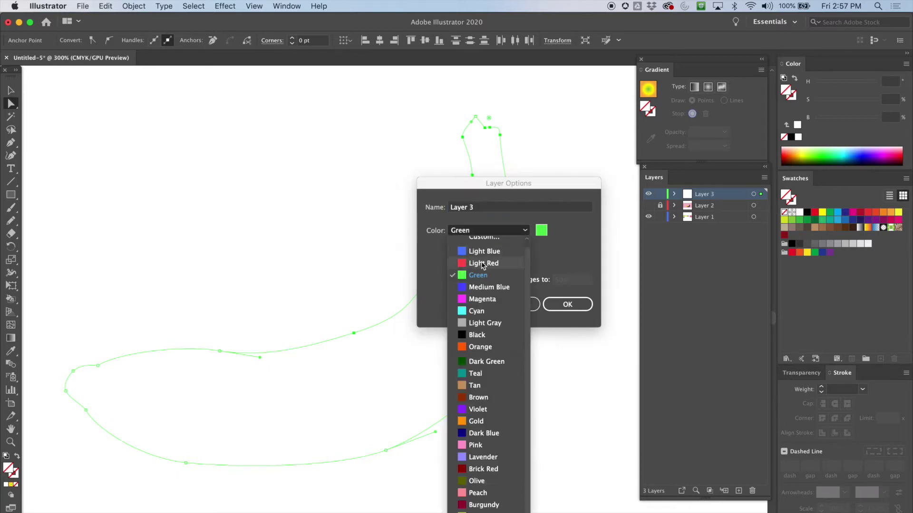
click(482, 287)
click(568, 304)
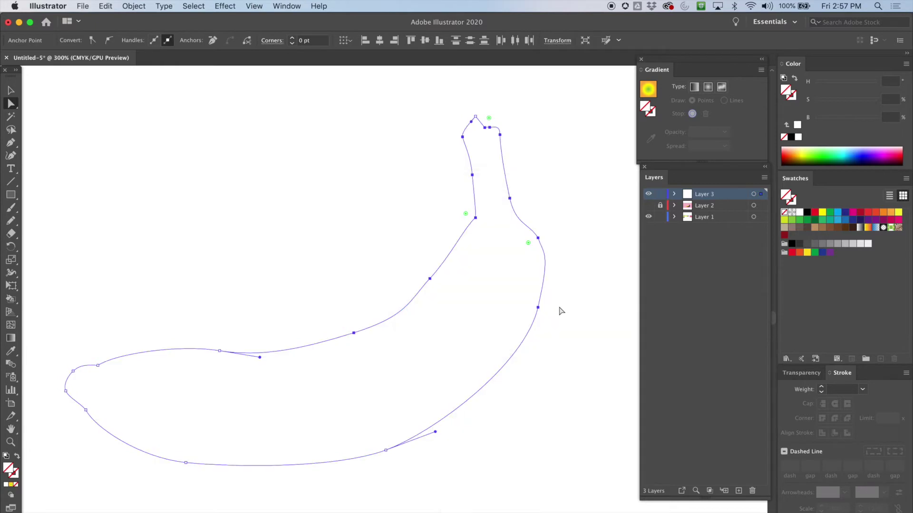
Select the whole banana outline and add three lengthwise gradient mesh lines starting from points around the blossom end
click(553, 142)
drag(552, 115, 139, 461)
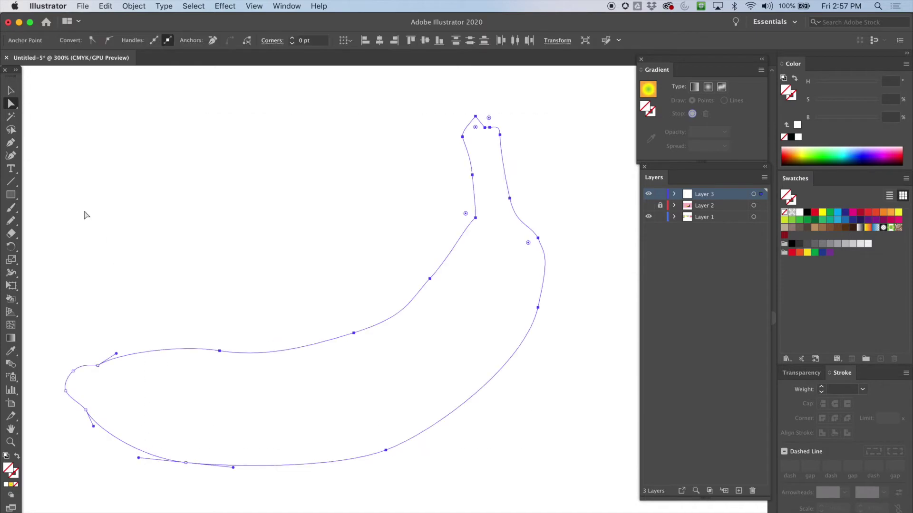
drag(59, 99, 566, 472)
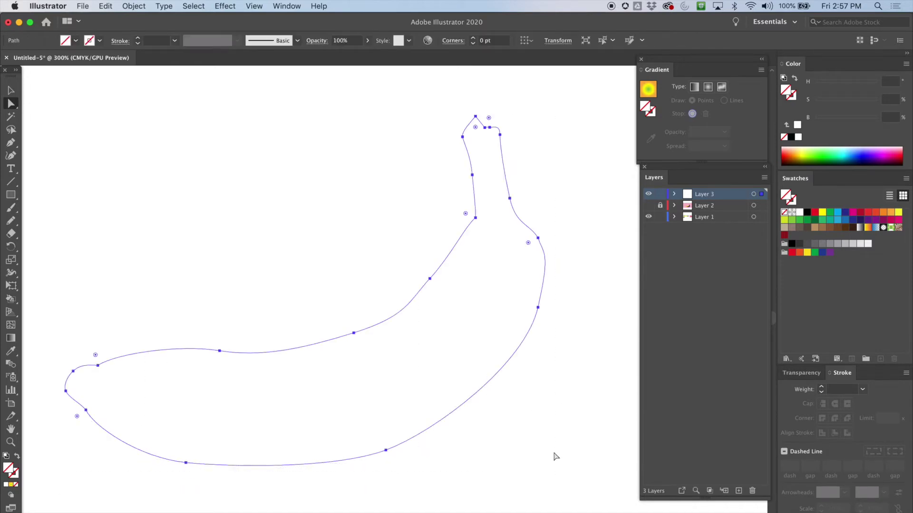
click(11, 326)
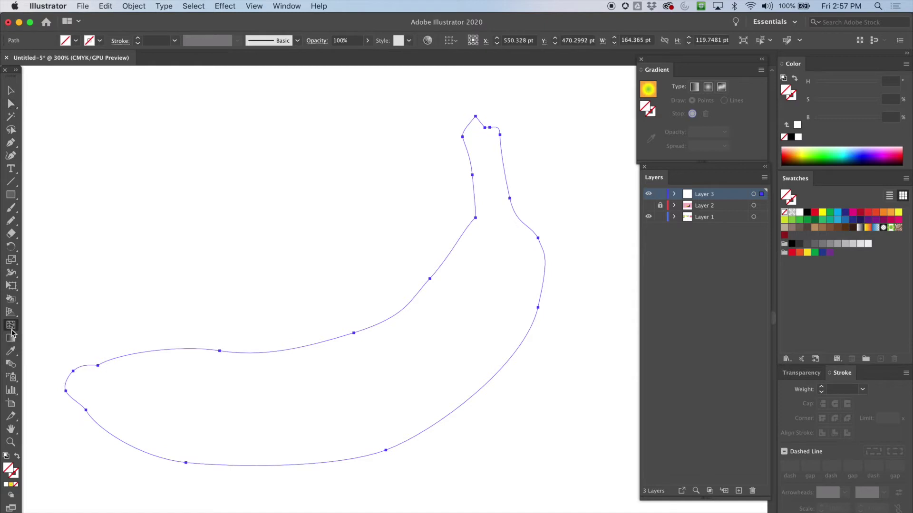
click(116, 362)
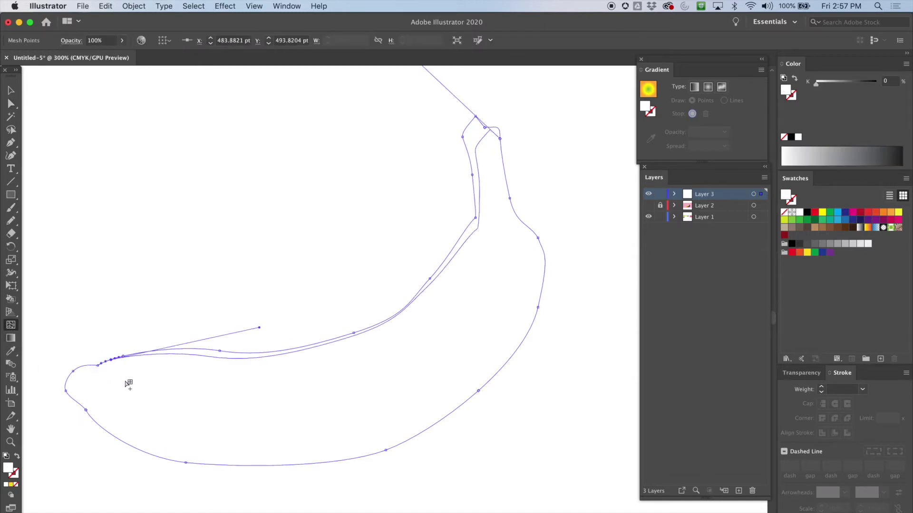
click(69, 379)
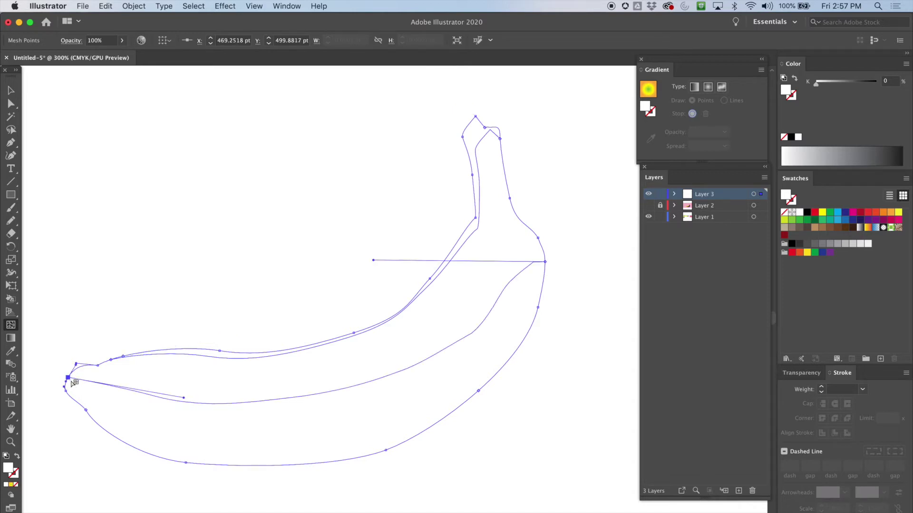
click(69, 397)
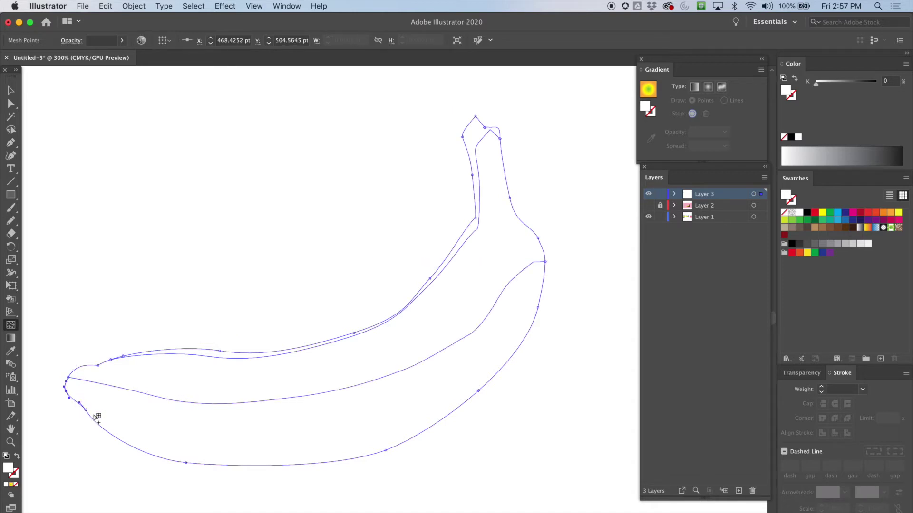
click(66, 389)
click(81, 406)
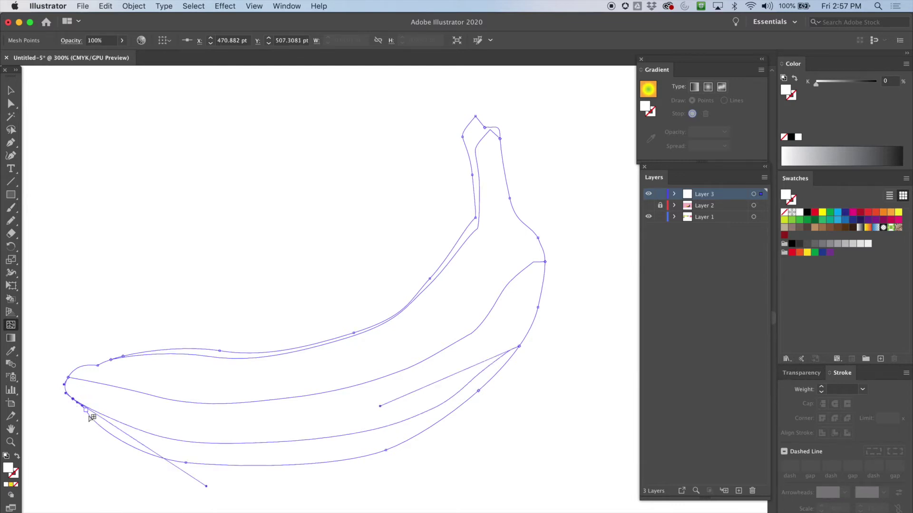
Add two more lengthwise mesh lines, one from the shoulder below the stem and one from the outer bend
click(519, 219)
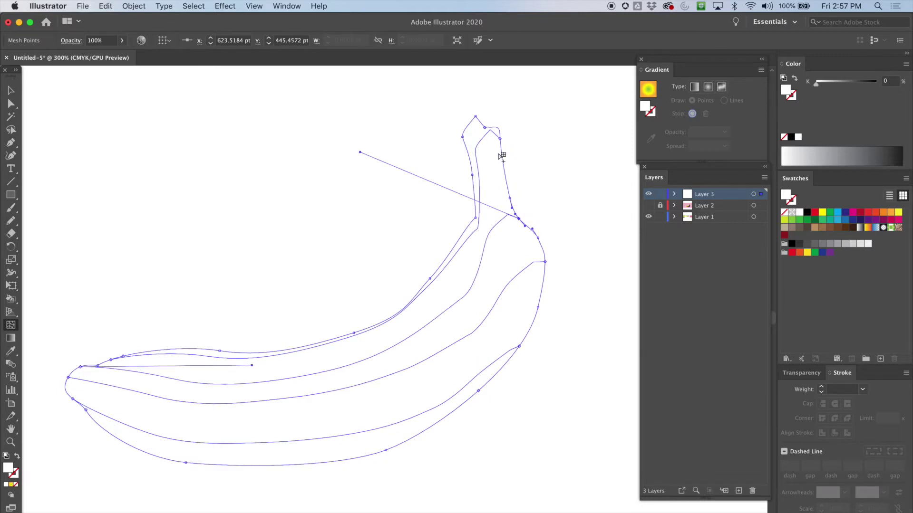
click(543, 284)
key(super+z)
click(545, 302)
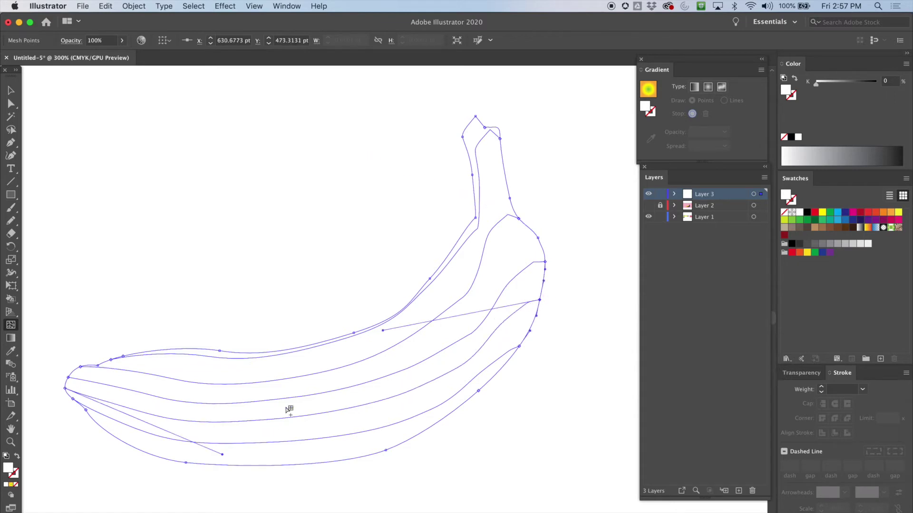
Add five crosswise mesh lines through the banana body at points spaced along its underside
click(150, 455)
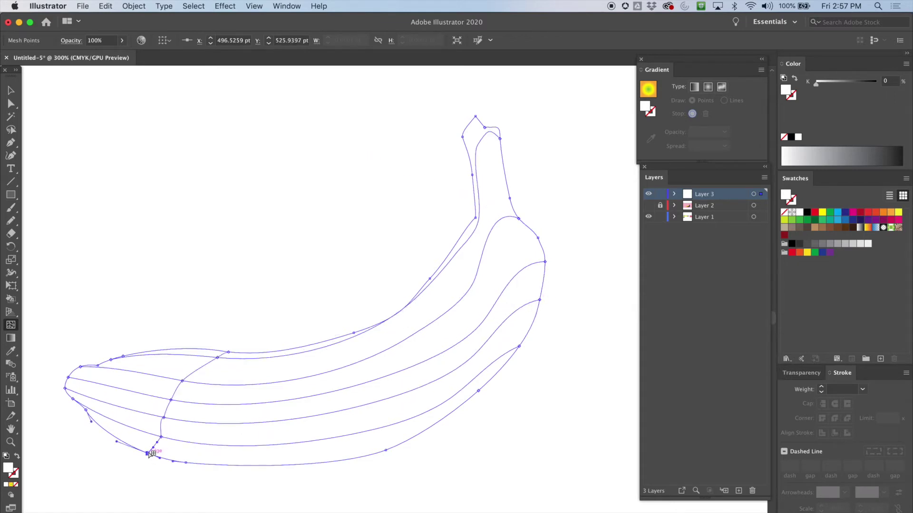
click(114, 435)
click(204, 464)
click(296, 464)
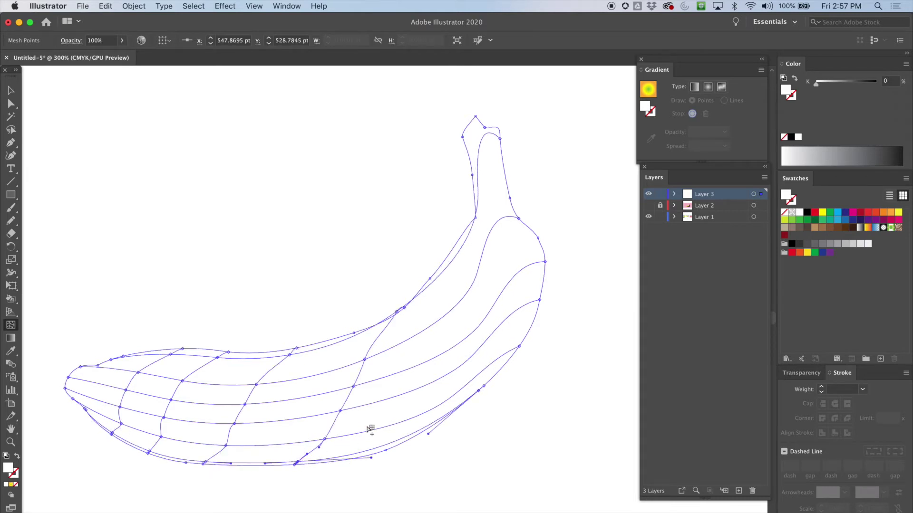
click(376, 450)
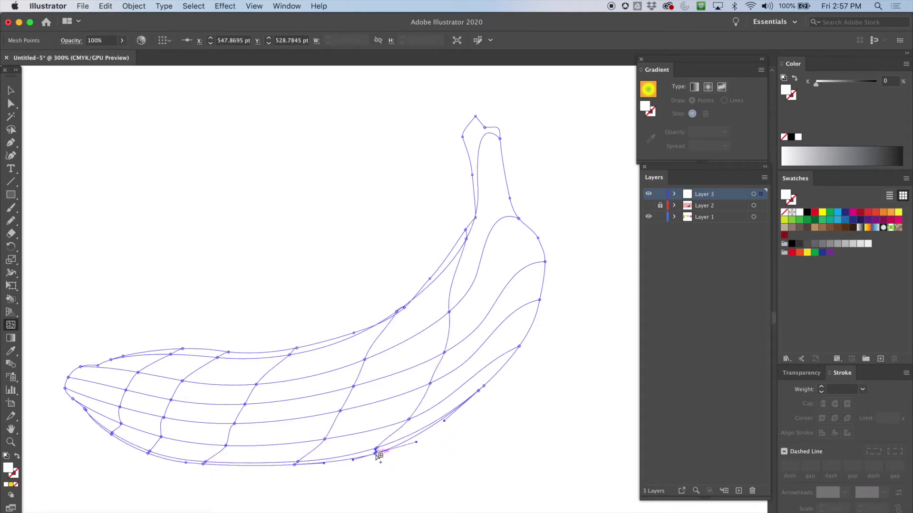
Add crosswise mesh lines through the banana's upper bend and in the wider gaps of the middle body
click(493, 305)
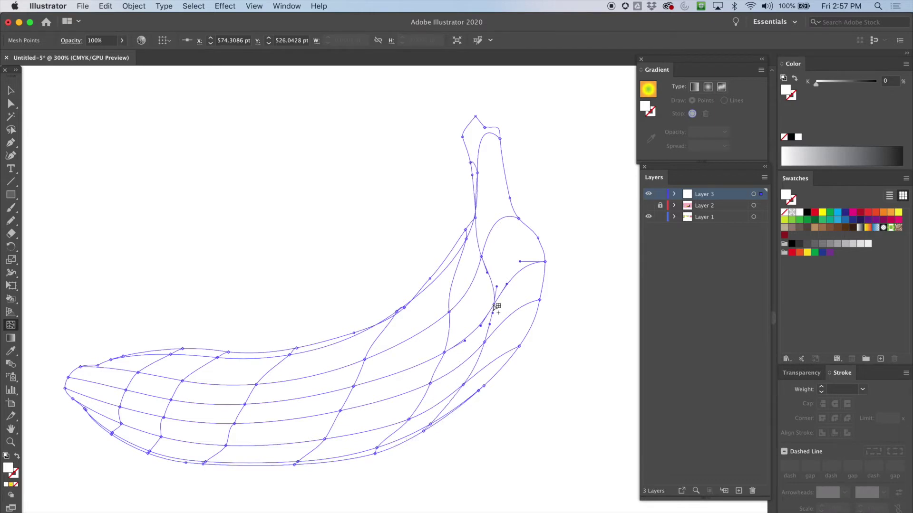
click(519, 270)
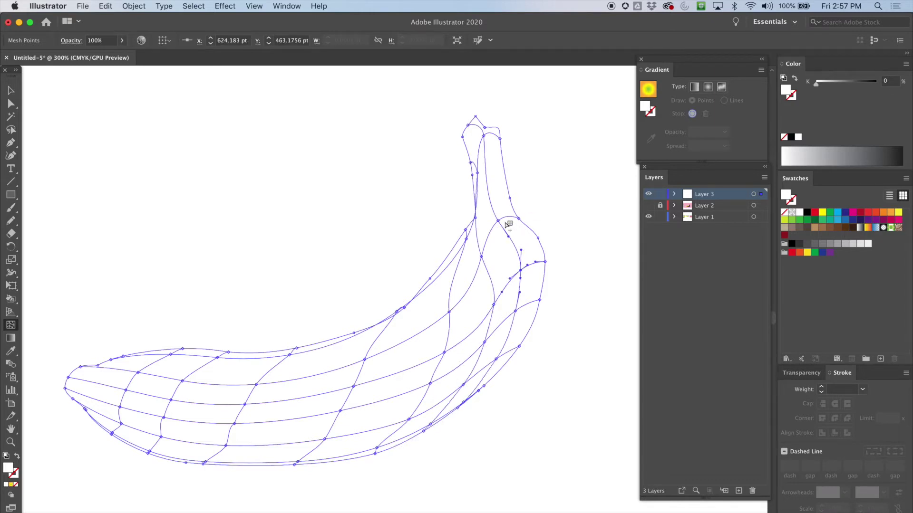
click(311, 380)
click(410, 338)
click(538, 263)
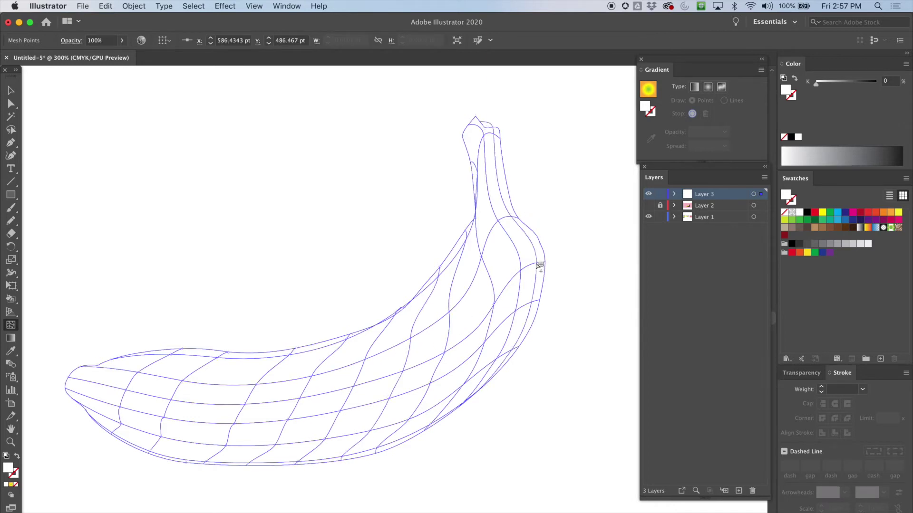
Add closely spaced crosswise mesh lines near the banana's blossom end
click(129, 354)
click(101, 423)
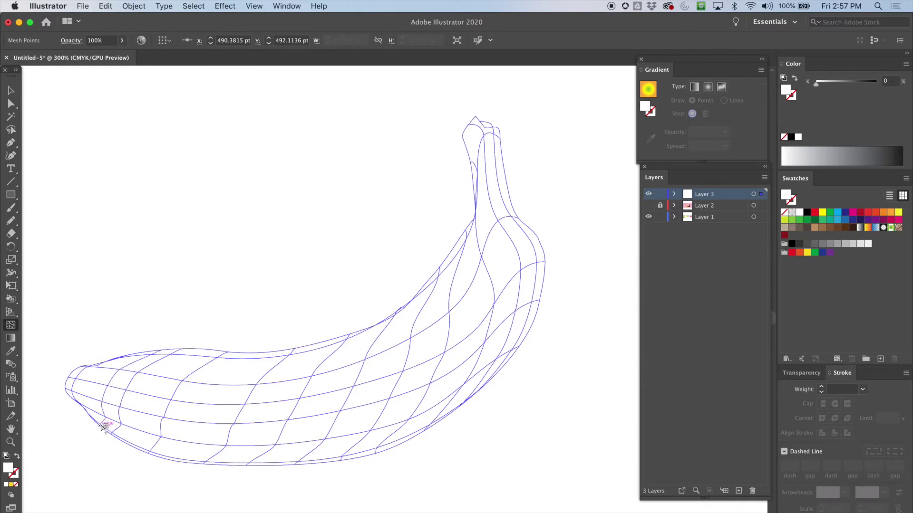
click(93, 384)
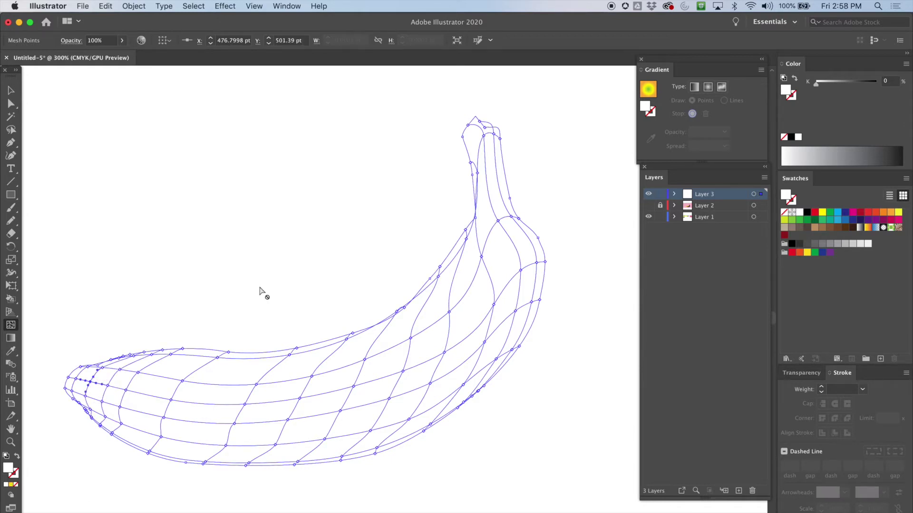
Add a mesh line across the middle of the stem, and undo a second one placed above it
click(505, 179)
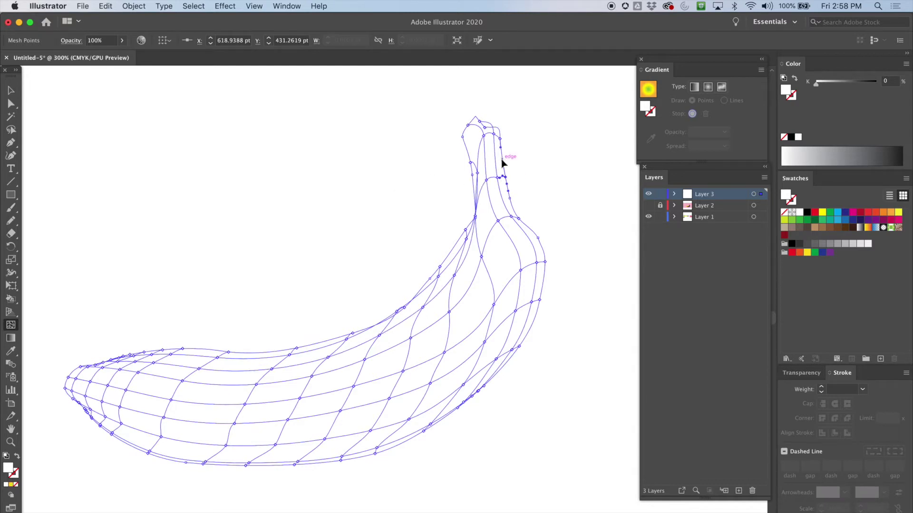
click(501, 166)
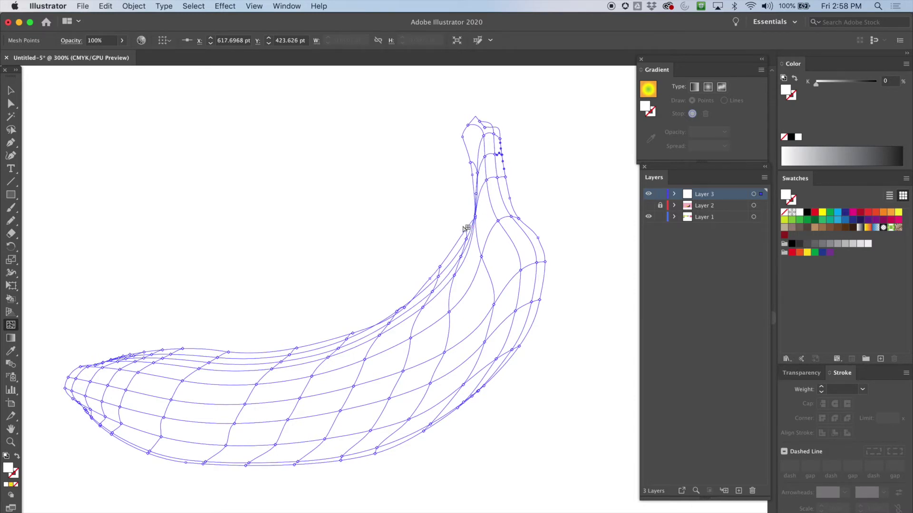
key(super+z)
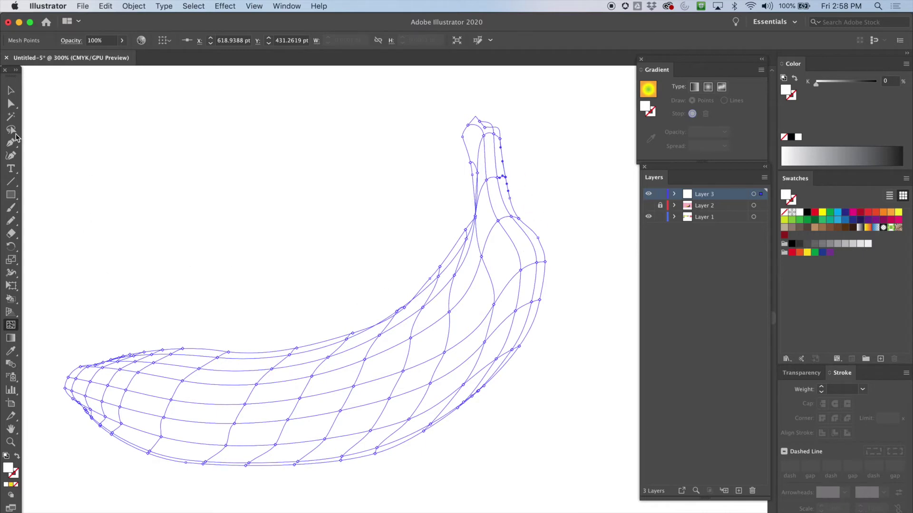
Move the inner mesh point near the middle of the underside to the right, beneath the mesh point above it
click(11, 104)
key(super+equal)
key(super+equal)
drag(203, 487, 358, 195)
drag(288, 356, 458, 119)
scroll(462, 143, down, 5)
click(387, 278)
drag(335, 313, 384, 314)
drag(388, 277, 388, 282)
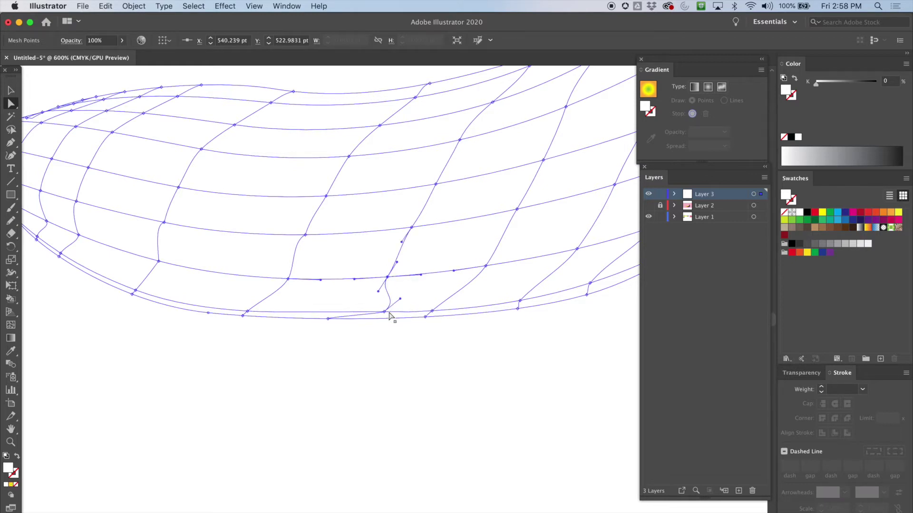
Move the matching outer edge point below that mesh point and adjust the inner point's handle to smooth the crosswise line
click(328, 322)
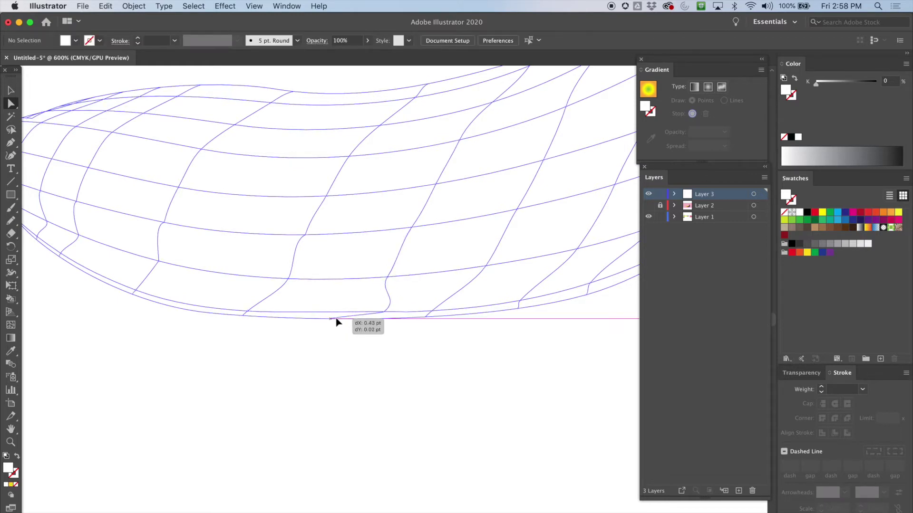
click(383, 317)
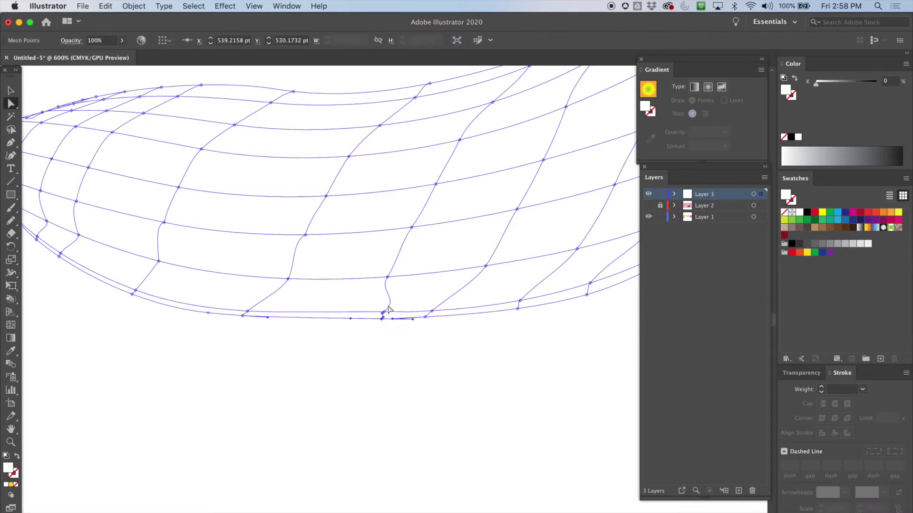
click(384, 313)
click(385, 312)
drag(392, 301, 383, 297)
Shift the lower points of the next two crosswise mesh lines to the right and reshape the second line's curve
mouse_move(255, 316)
mouse_down()
mouse_move(267, 315)
mouse_move(244, 315)
mouse_move(271, 320)
mouse_up()
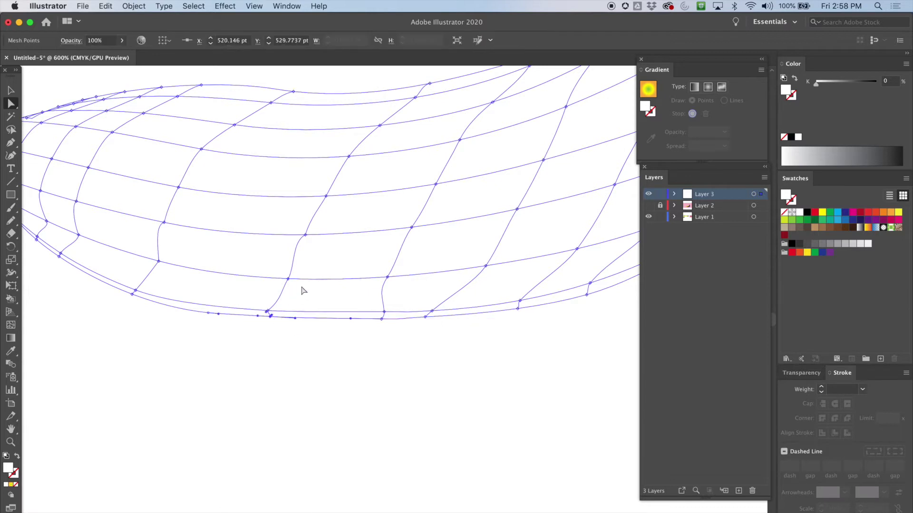
drag(136, 291, 155, 307)
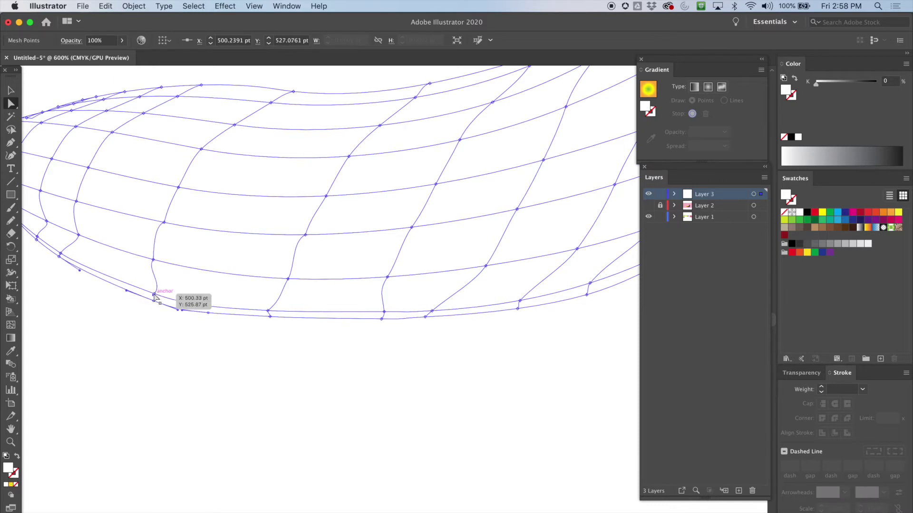
click(157, 293)
click(155, 295)
drag(163, 285, 147, 255)
click(153, 260)
click(149, 250)
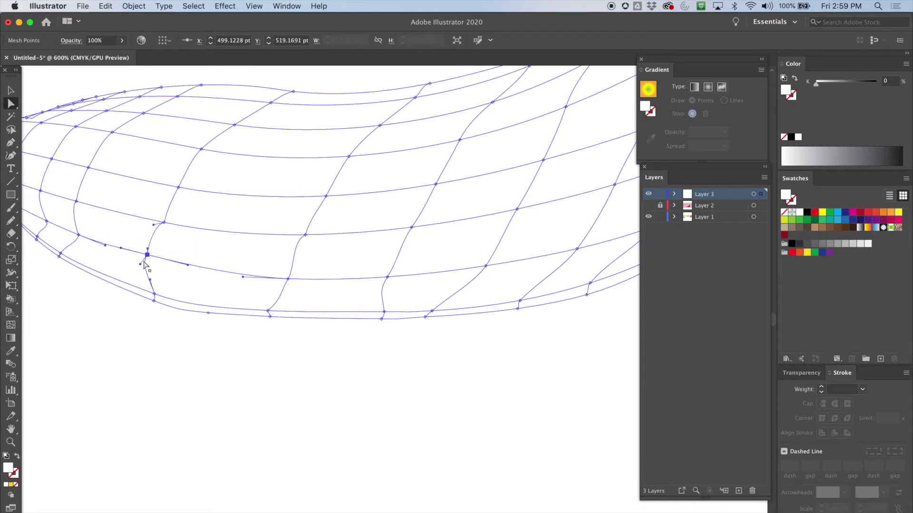
Move the lowest two points of the following crosswise line near the blossom end to straighten its lower part
key(super+plus)
key(super+plus)
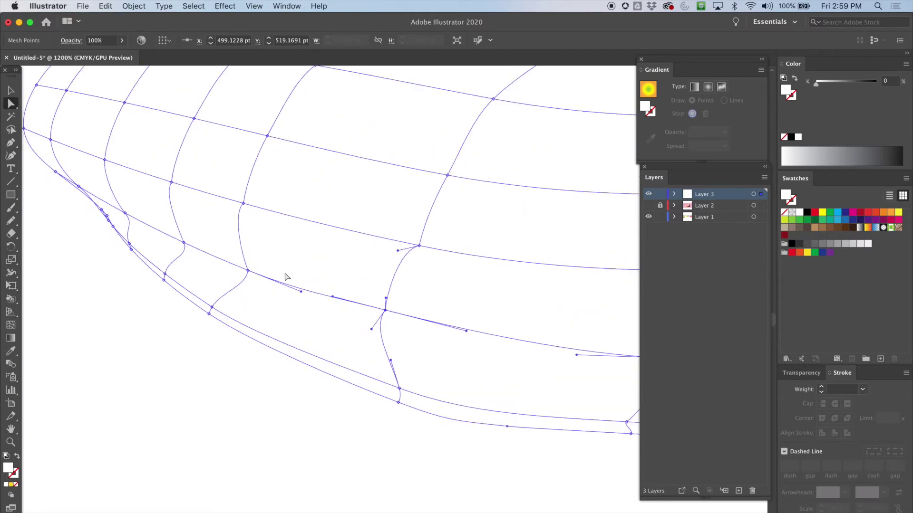
click(247, 271)
drag(213, 308, 240, 336)
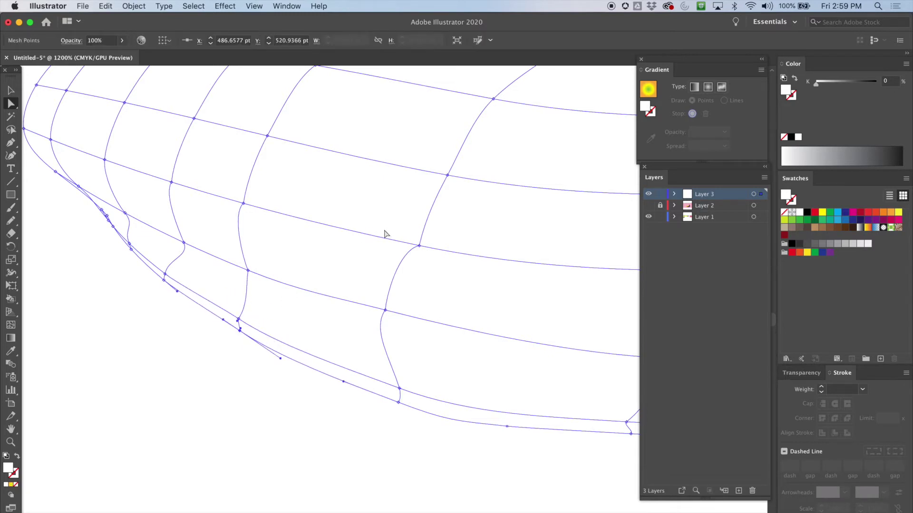
Show the banana photo on Layer 2 and hide the mesh on Layer 3
key(super+minus)
key(super+minus)
key(super+minus)
drag(473, 250, 228, 335)
drag(411, 244, 345, 340)
key(super+minus)
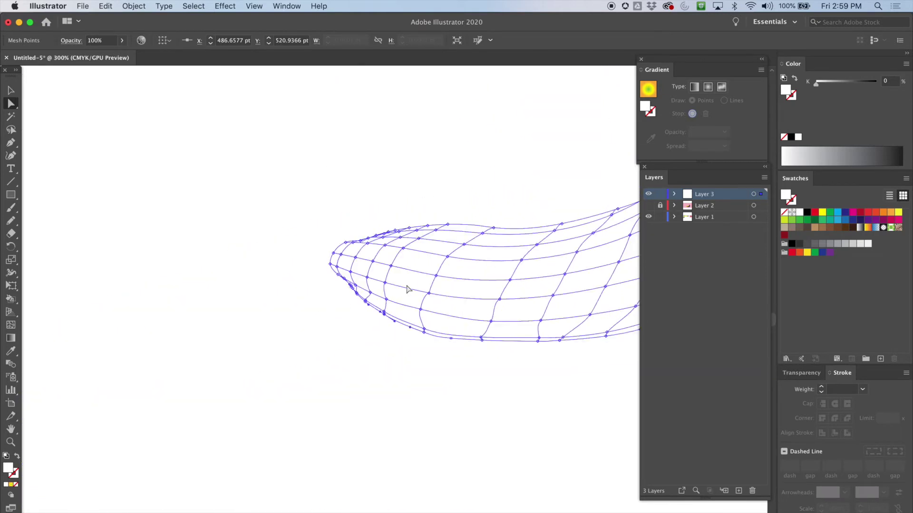
click(649, 207)
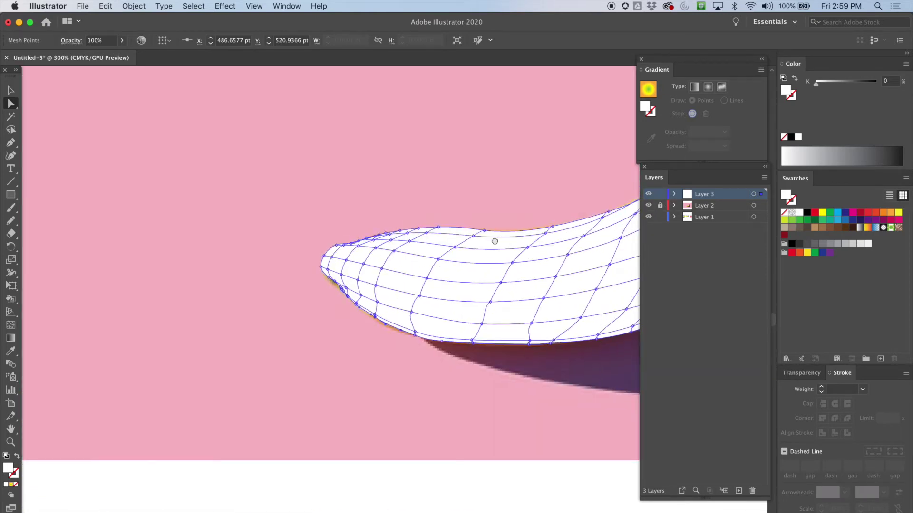
scroll(475, 245, right, 10)
scroll(476, 245, up, 5)
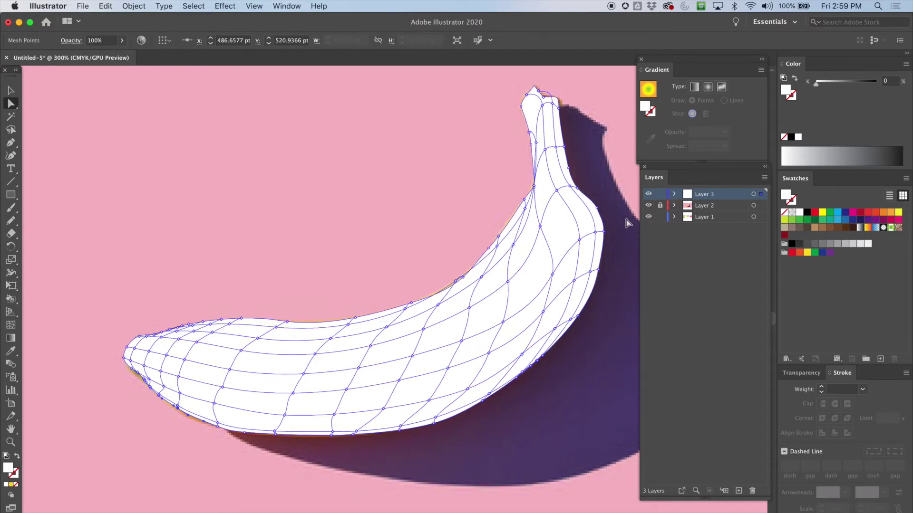
click(649, 195)
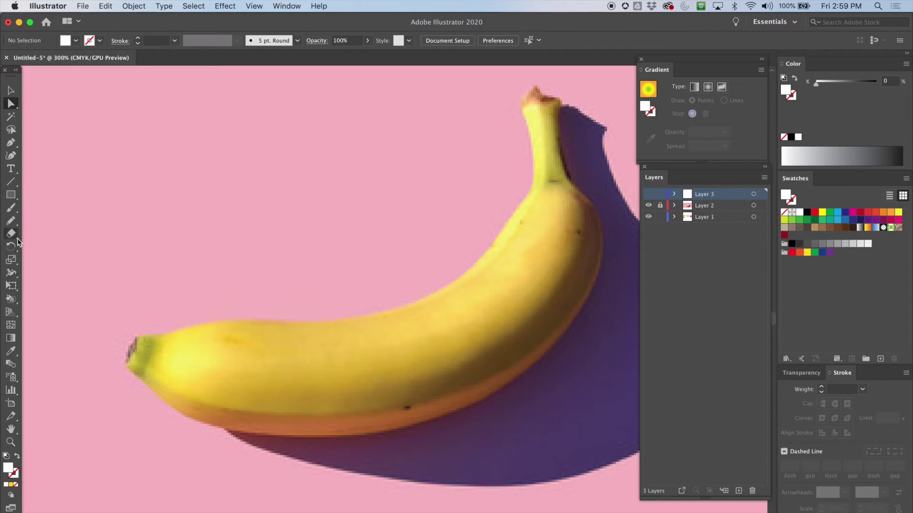
Sample yellow F8CA59 from the photo's banana and save it as a swatch, with Layer 2 hidden and Layer 3 shown again
click(12, 352)
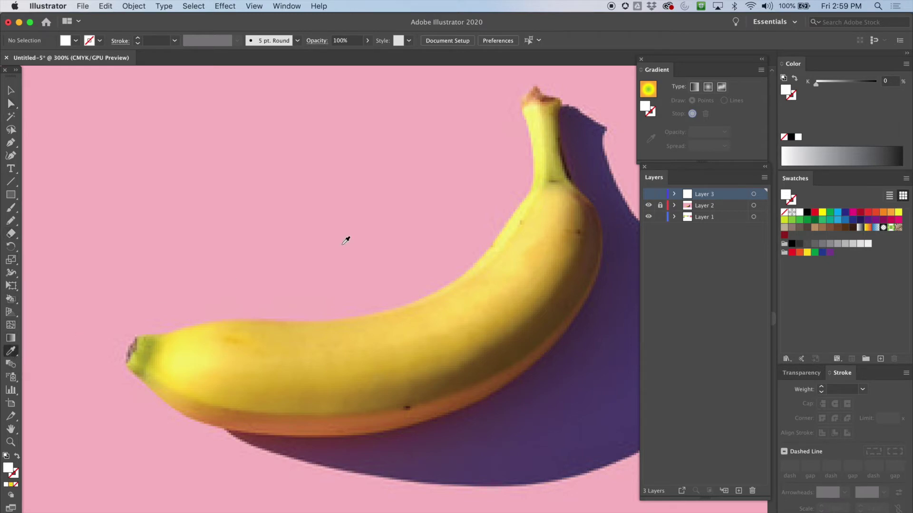
click(553, 232)
drag(786, 91, 804, 259)
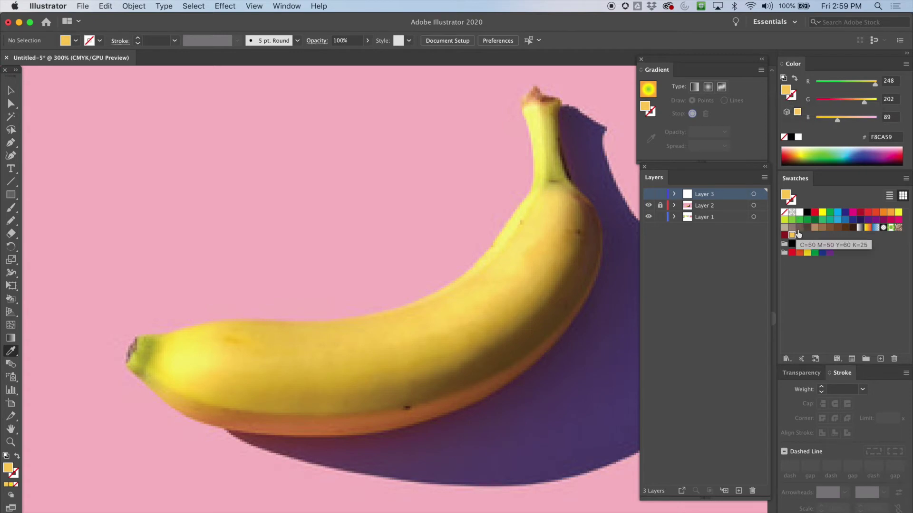
click(648, 205)
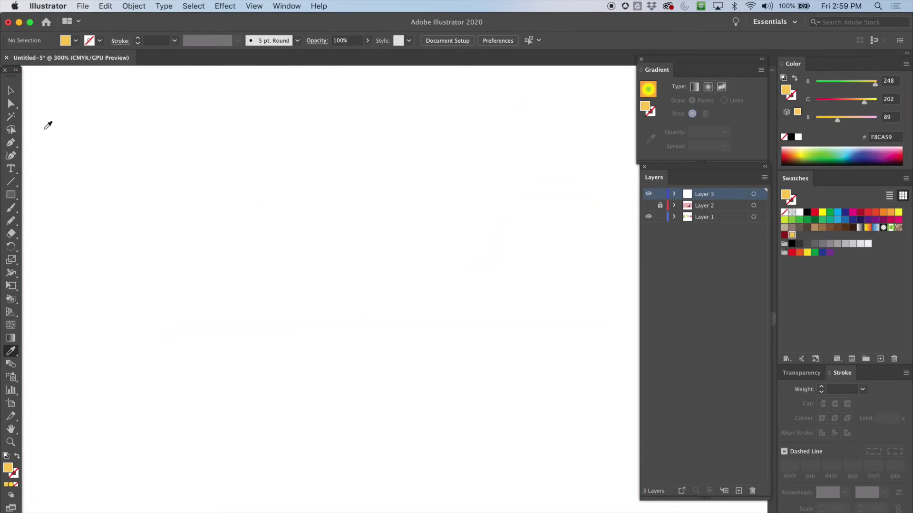
Select the whole banana mesh and fill it with the saved yellow swatch
click(11, 91)
drag(107, 101, 616, 490)
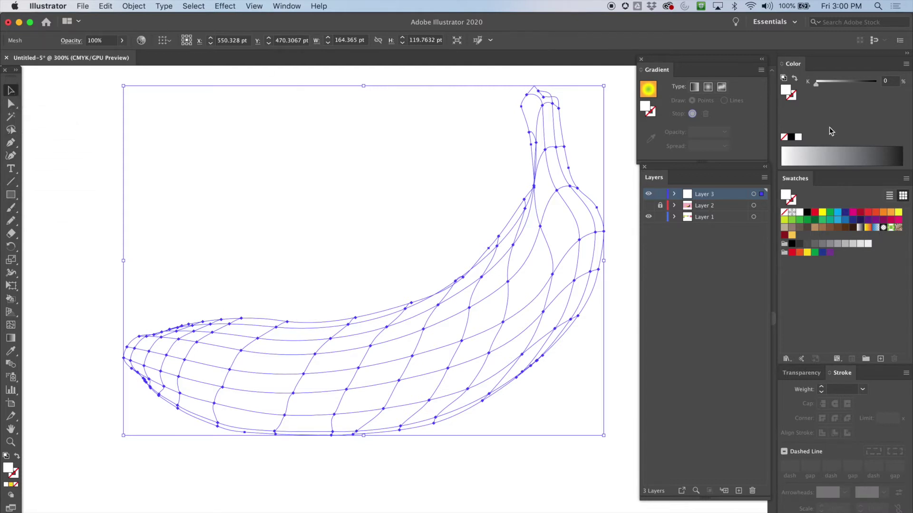
click(791, 235)
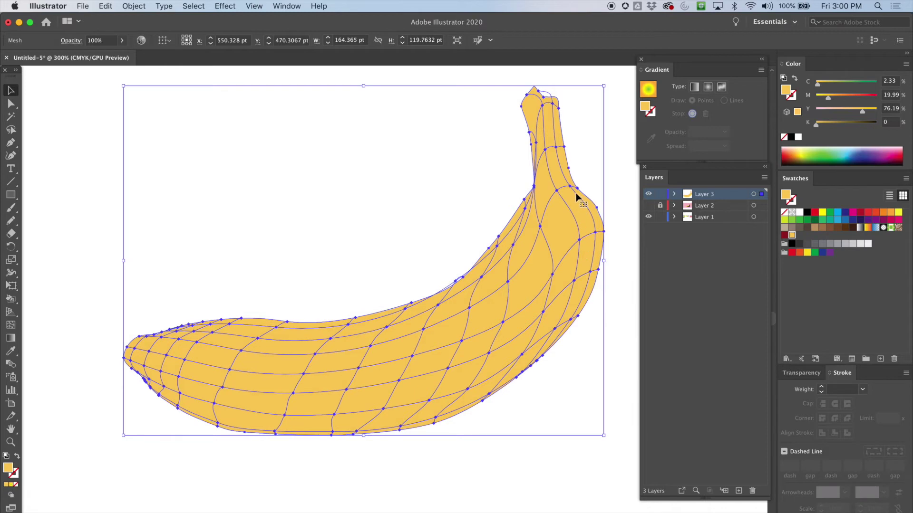
Move the banana mesh up and left, clear of the photo's banana, and show the photo on Layer 2
key(super+minus)
key(super+minus)
click(651, 208)
click(650, 208)
drag(397, 350, 402, 218)
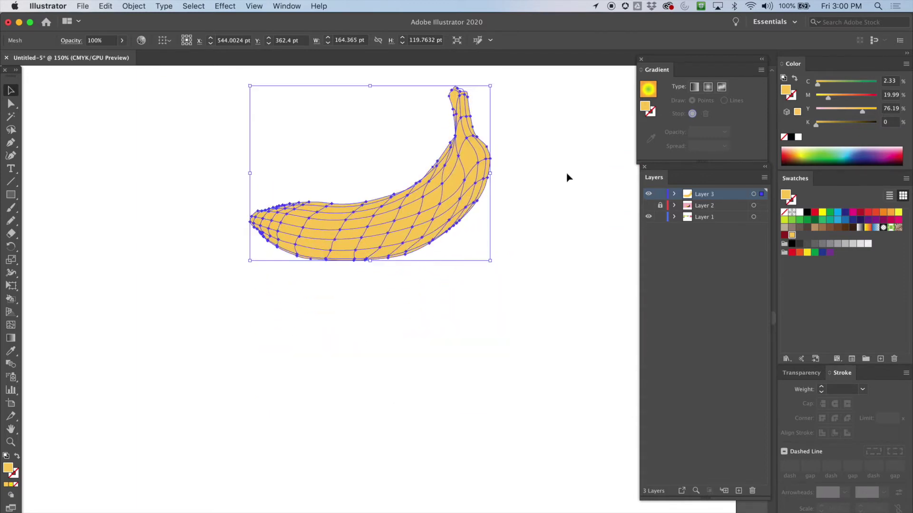
click(648, 205)
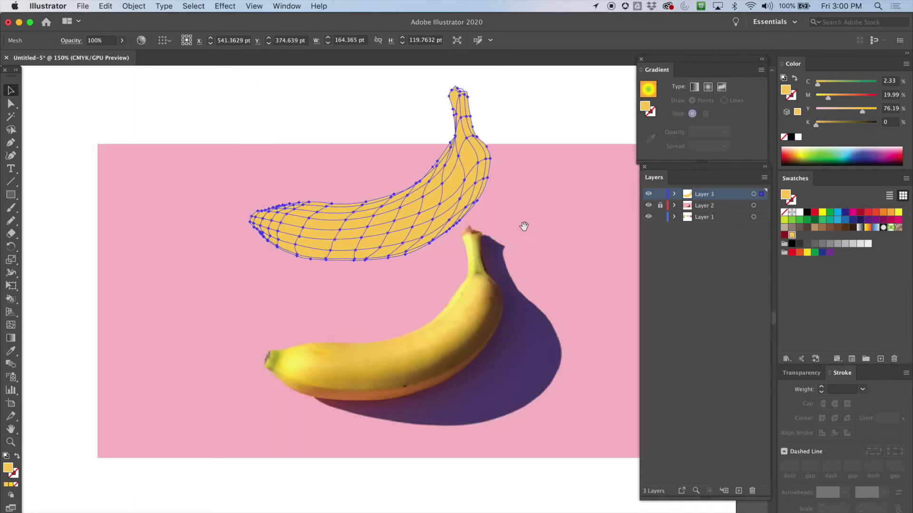
drag(522, 228, 550, 320)
drag(463, 308, 413, 311)
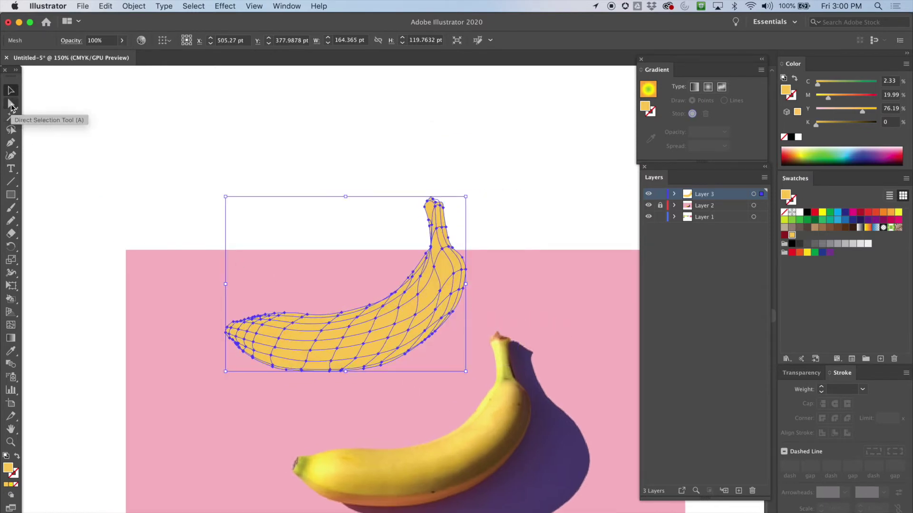
click(12, 104)
click(11, 351)
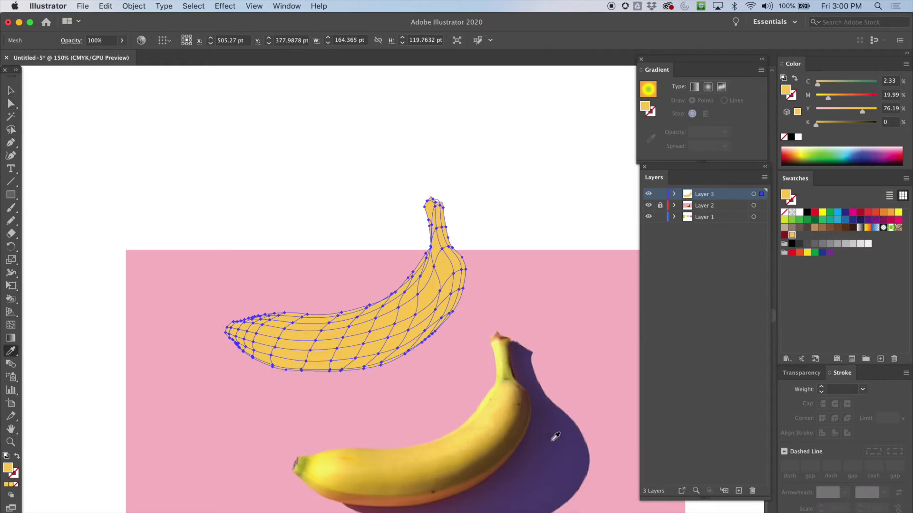
click(520, 431)
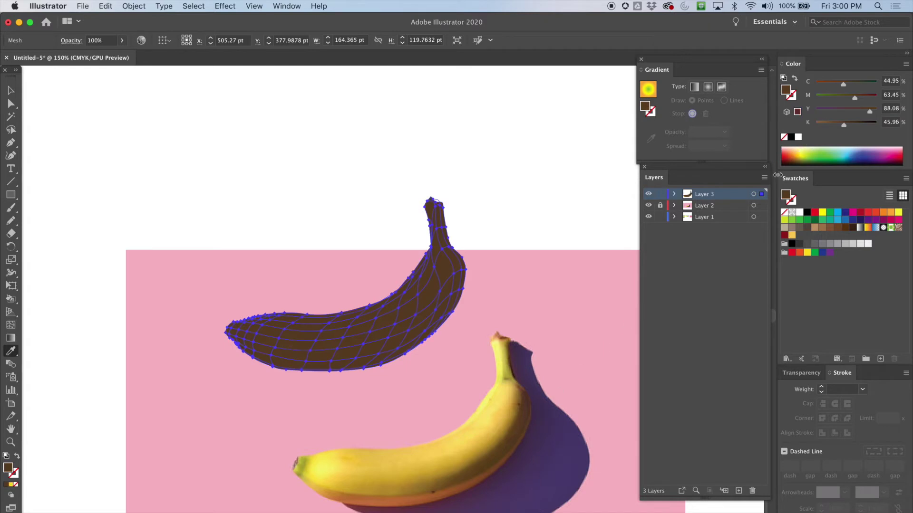
key(super+z)
key(v)
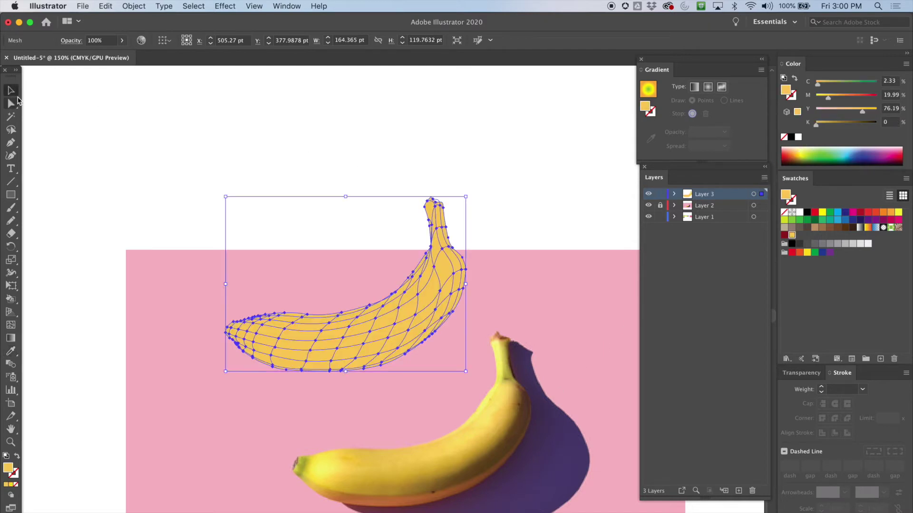
Deselect the mesh, sample dark brown from the photo banana's shadow and light yellow from its highlight, and save both as swatches
click(132, 163)
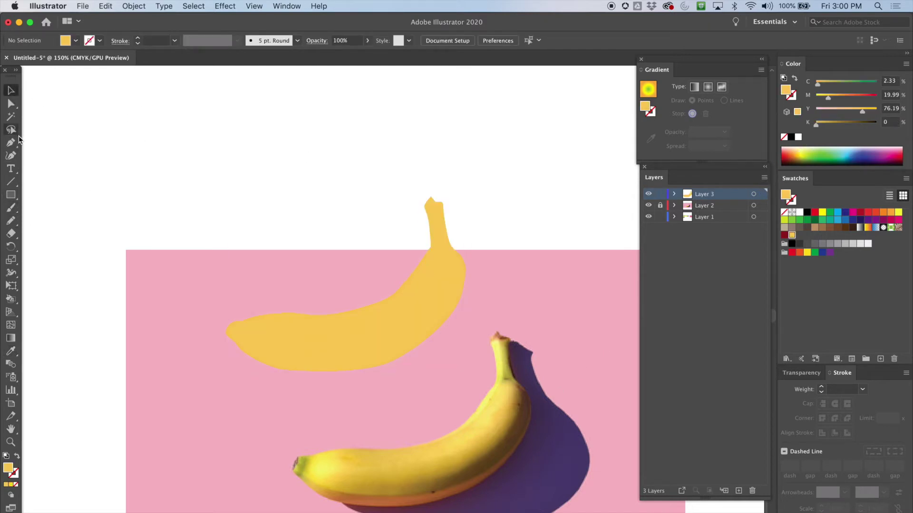
click(11, 351)
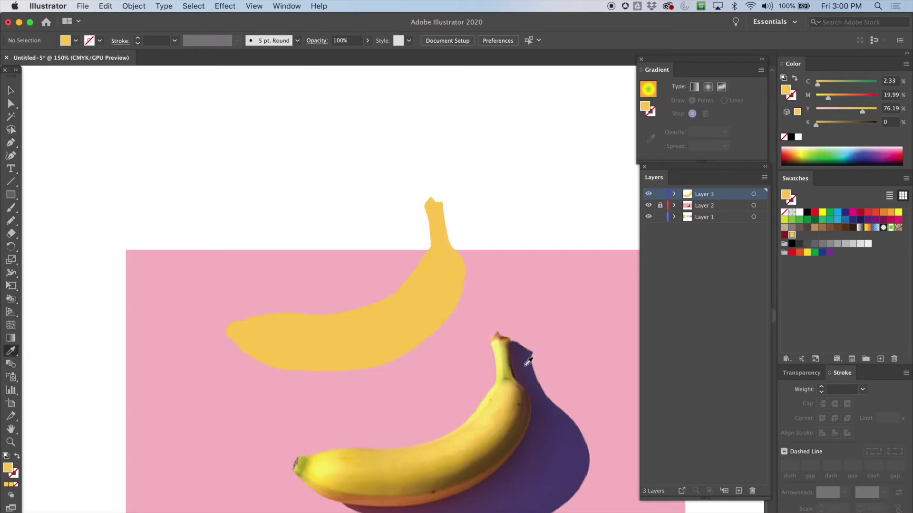
click(514, 439)
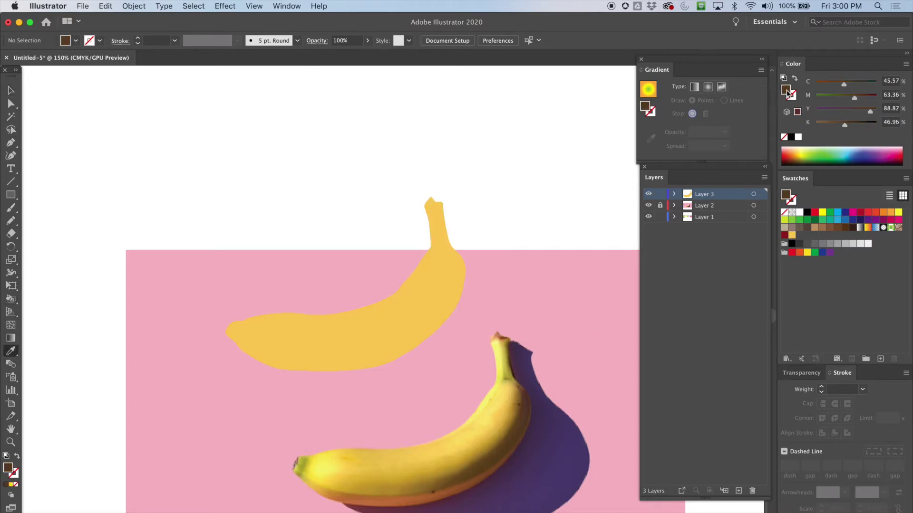
drag(787, 94, 808, 240)
click(488, 399)
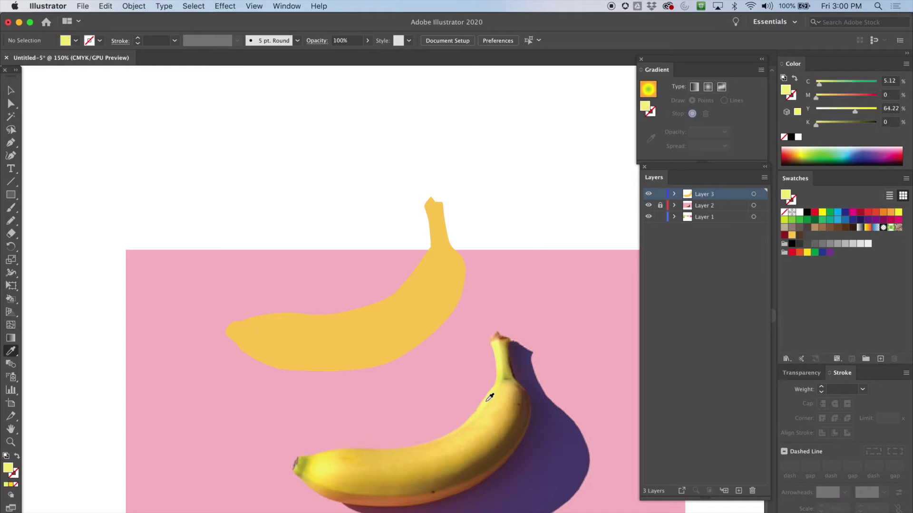
drag(789, 93, 816, 239)
Sample mustard and orange-brown from the lower side of the photo's banana and save each as a swatch
click(379, 487)
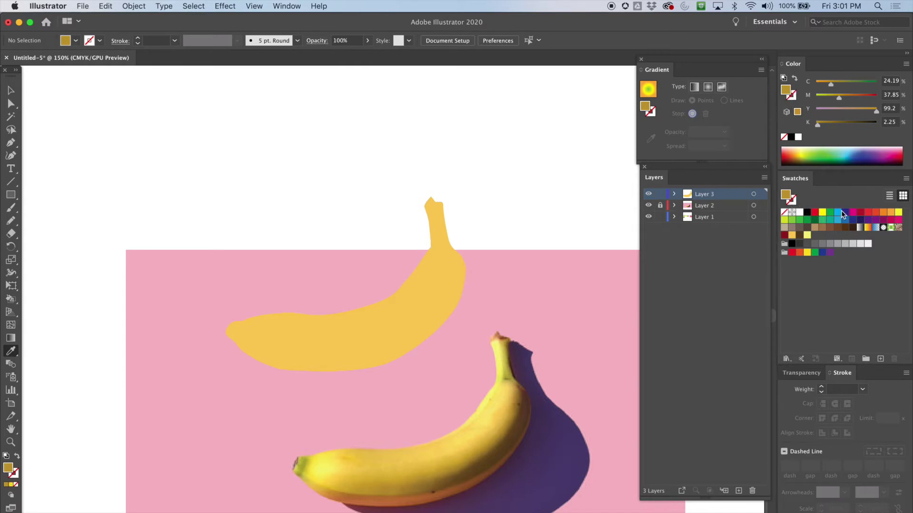
drag(786, 90, 817, 240)
click(420, 498)
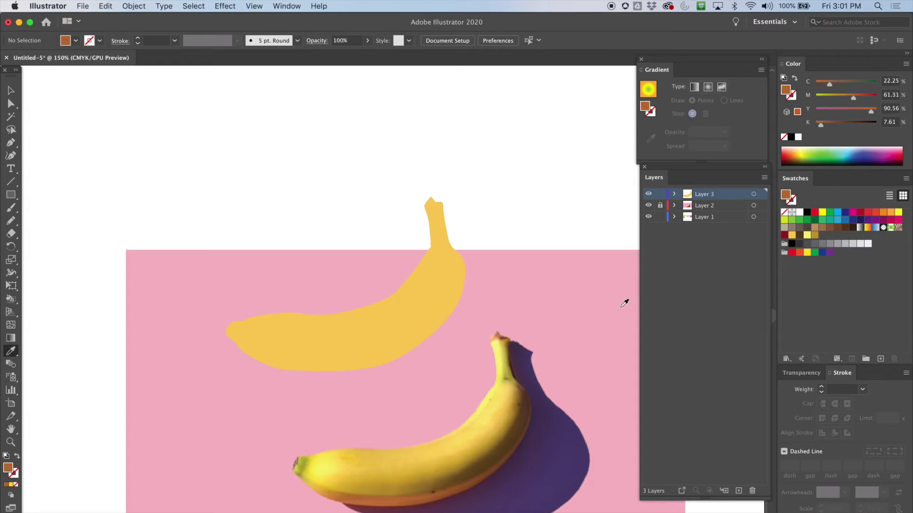
click(414, 499)
drag(786, 199, 832, 238)
Color the mesh points along the lower lengthwise line, from the stem's base toward the blossom end, with the dark brown swatch
click(10, 90)
click(386, 311)
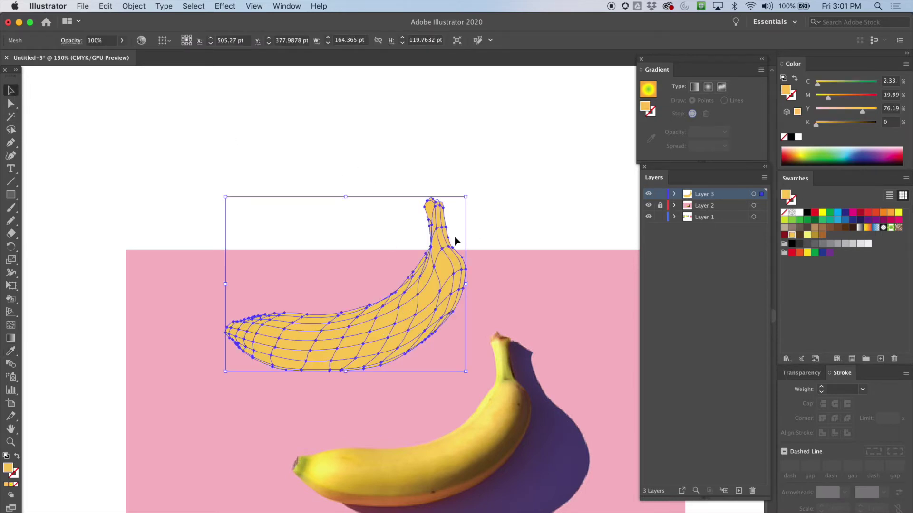
key(super+equal)
key(super+equal)
drag(495, 284, 357, 34)
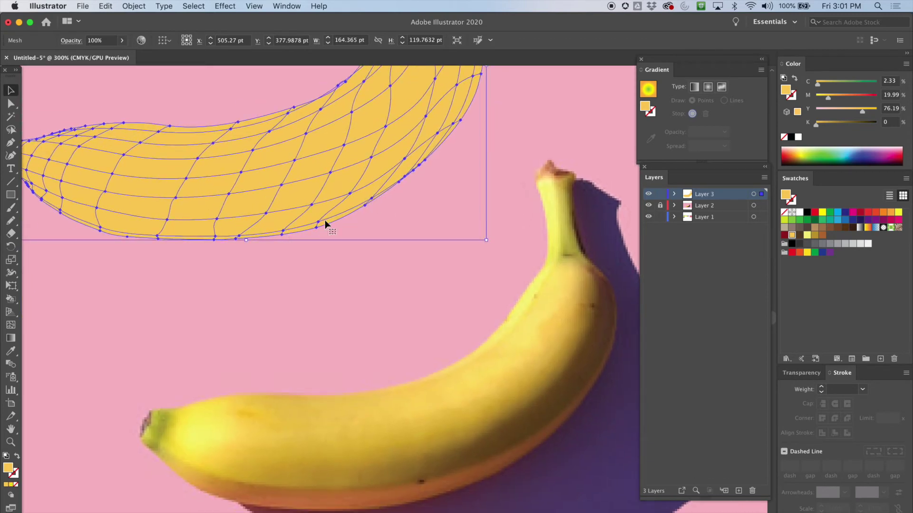
drag(291, 216, 496, 349)
click(10, 103)
click(294, 93)
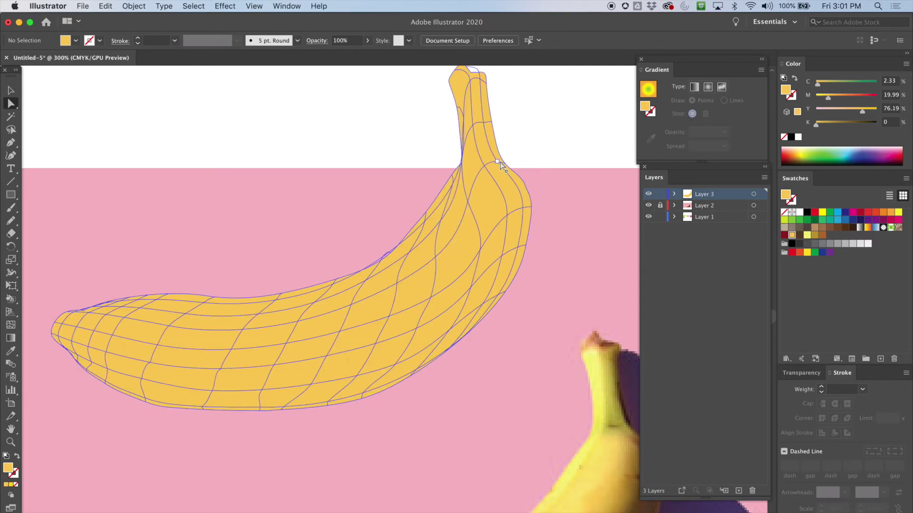
click(500, 164)
drag(499, 175, 484, 170)
shift+click(507, 217)
shift+click(501, 258)
shift+click(483, 305)
shift+click(450, 330)
shift+click(395, 365)
shift+click(356, 377)
shift+click(311, 386)
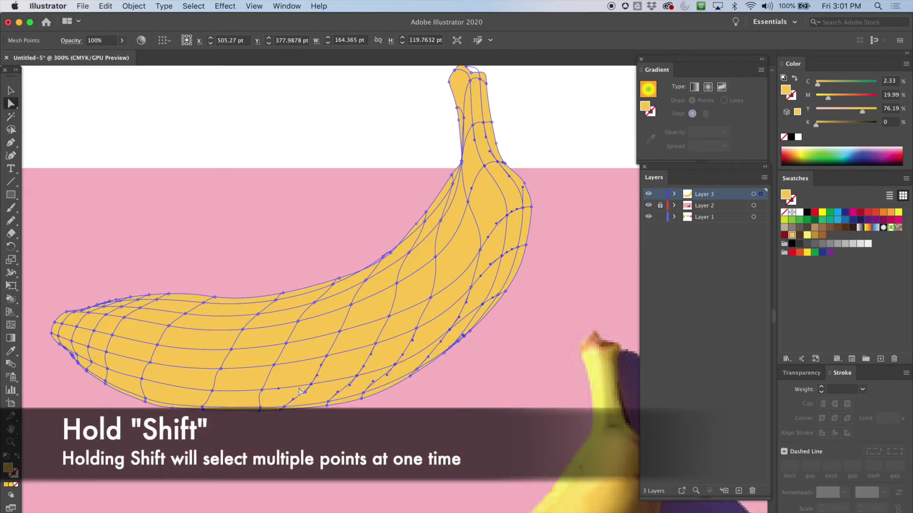
shift+click(260, 391)
shift+click(212, 392)
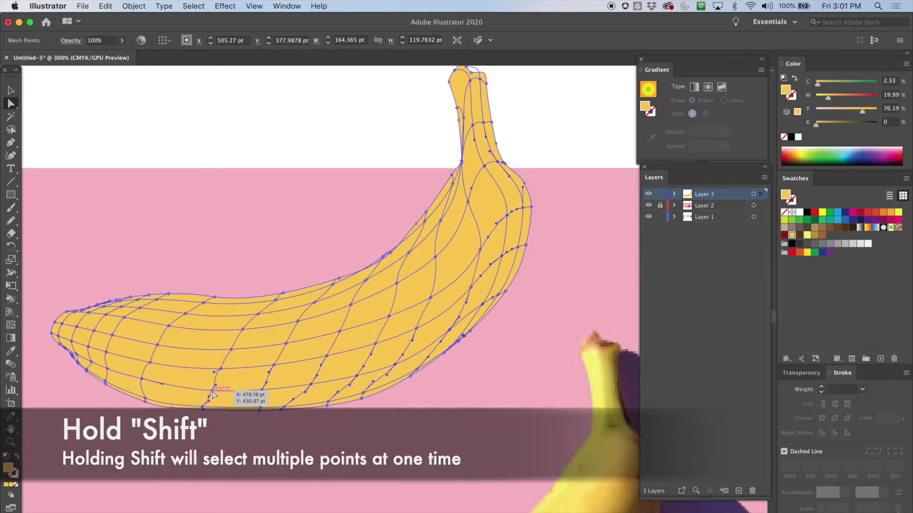
click(799, 235)
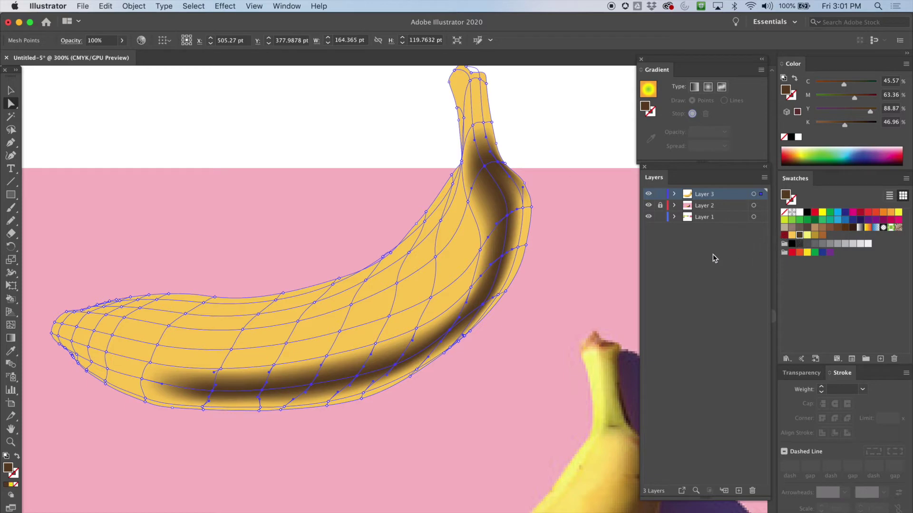
Color a group of mesh points around the banana's blossom end with the light yellow swatch
scroll(547, 312, down, 5)
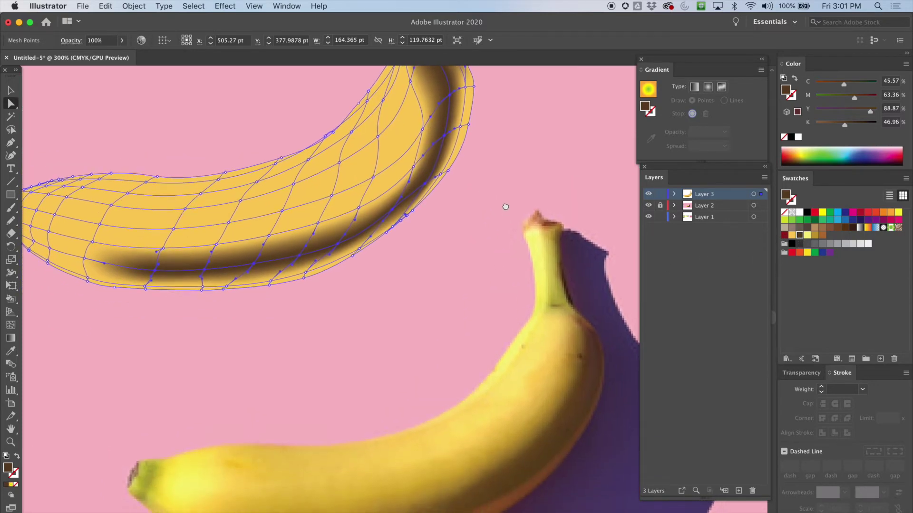
scroll(505, 207, up, 5)
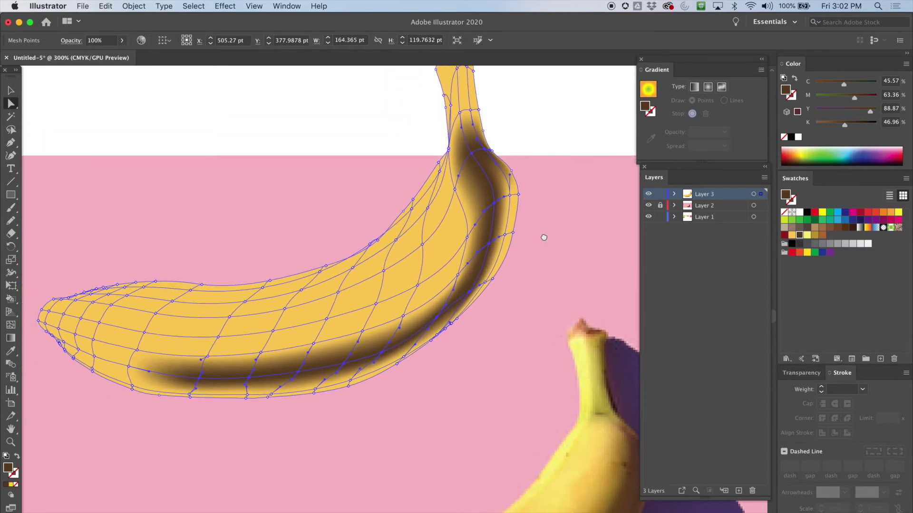
scroll(544, 238, up, 2)
drag(438, 421, 452, 257)
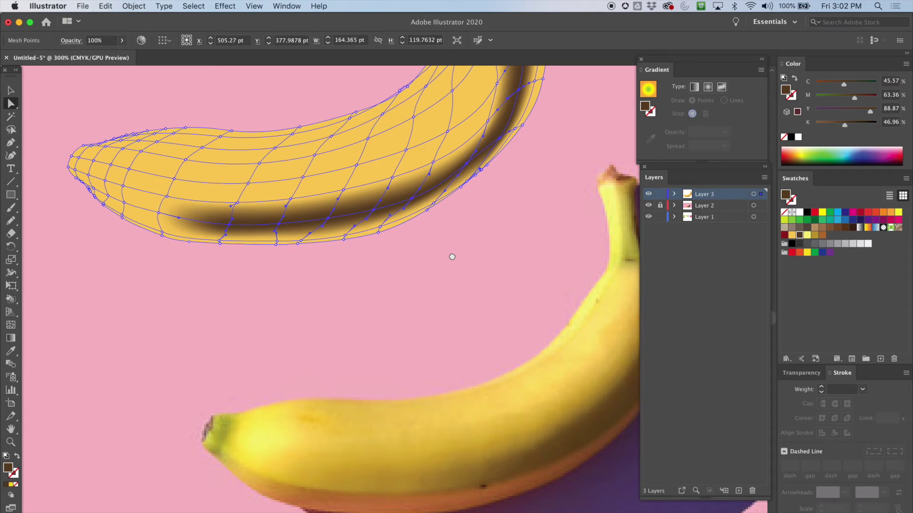
drag(452, 257, 502, 349)
drag(268, 357, 232, 319)
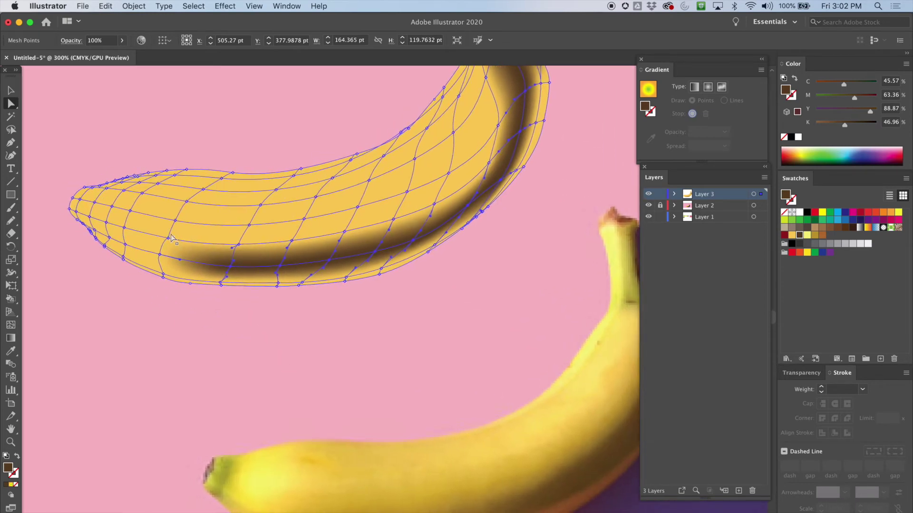
click(130, 188)
shift+click(124, 191)
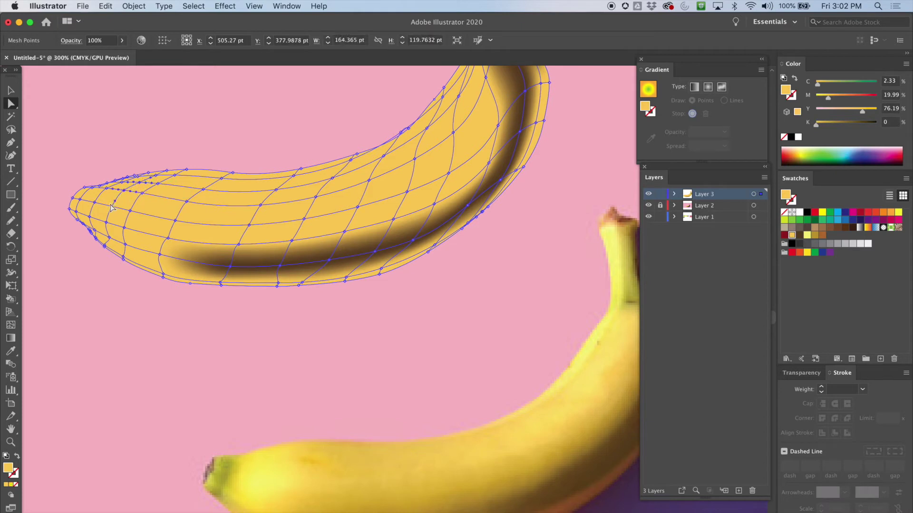
shift+click(95, 203)
shift+click(107, 189)
shift+click(90, 217)
click(807, 236)
Color the mesh points along the stem's left side and the banana's inner upper curve with the light yellow swatch
drag(298, 210, 238, 244)
drag(378, 225, 389, 319)
drag(435, 160, 411, 266)
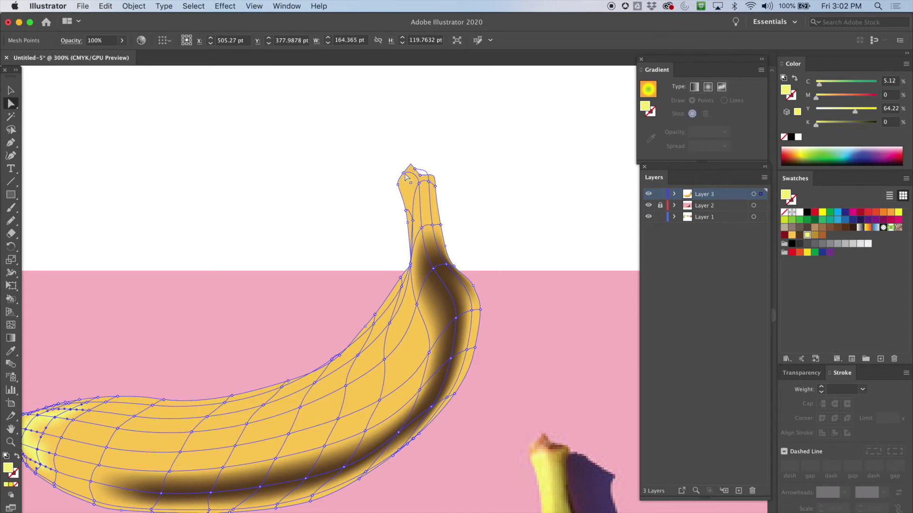
drag(405, 177, 405, 175)
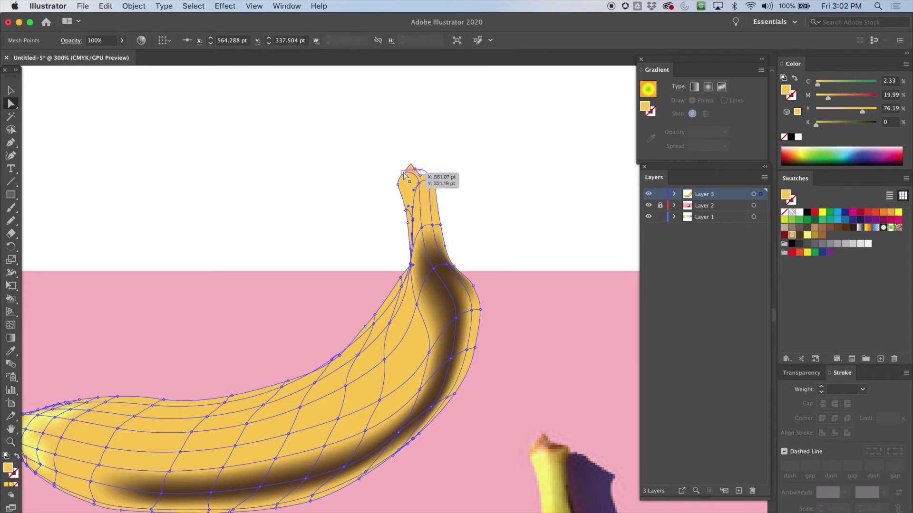
shift+click(403, 173)
shift+click(398, 184)
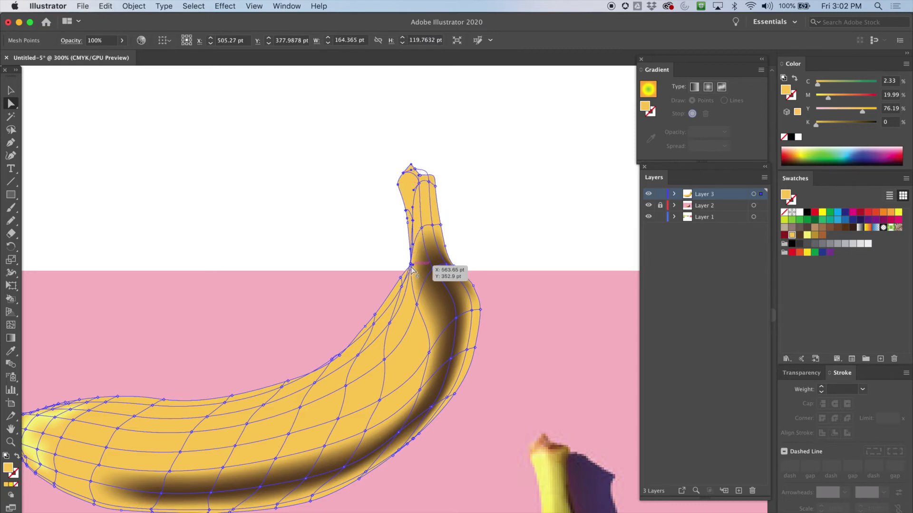
shift+click(401, 286)
shift+click(389, 323)
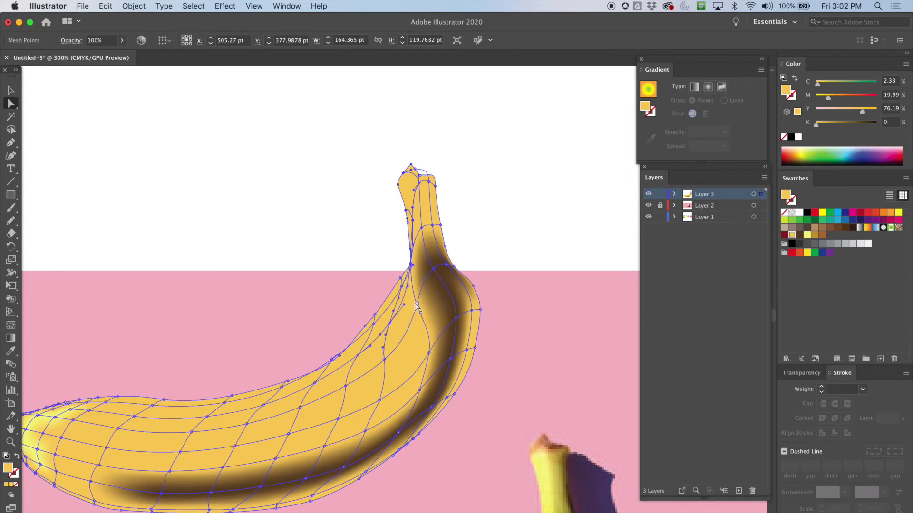
shift+click(374, 325)
shift+click(357, 355)
shift+click(314, 384)
shift+click(332, 360)
click(807, 236)
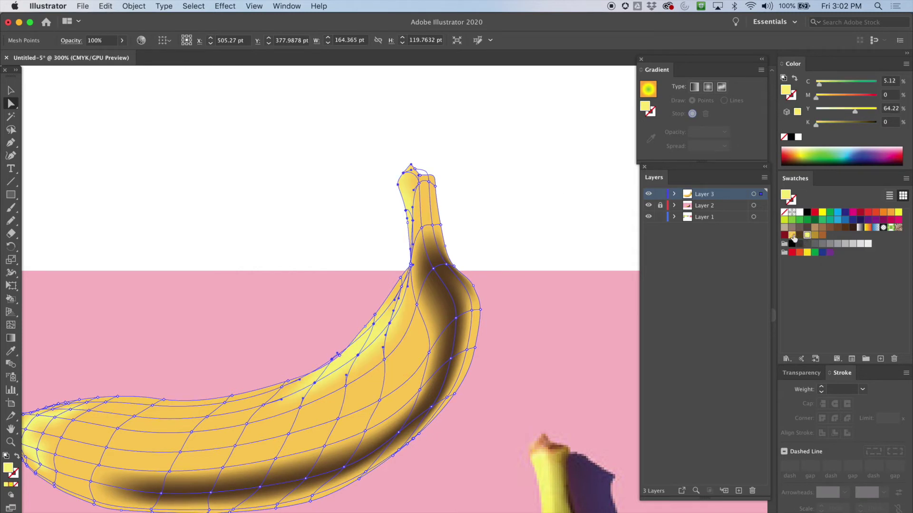
Color the missed mesh point just below the stem's base on the inner curve with the light yellow swatch
click(545, 182)
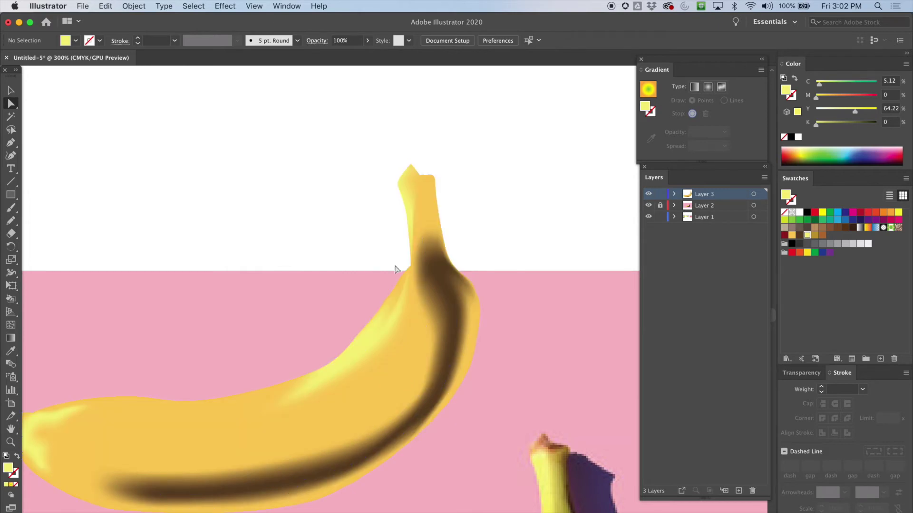
click(402, 286)
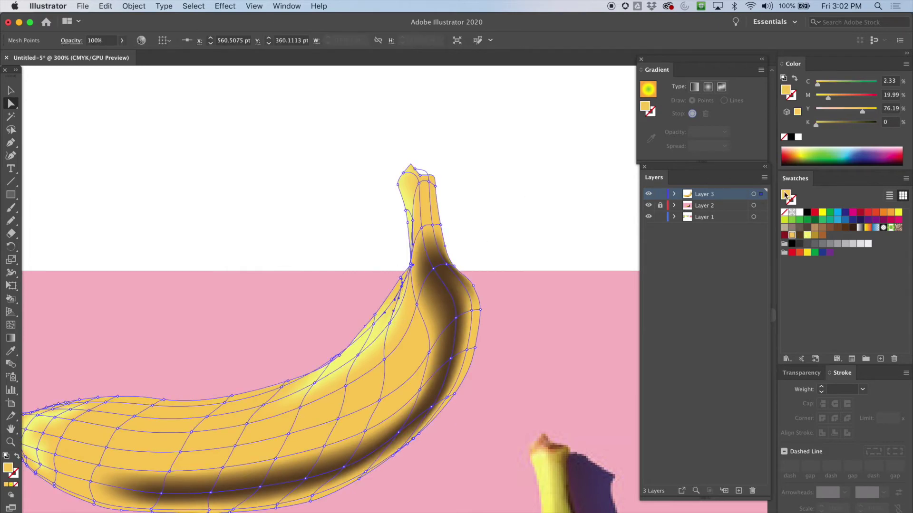
click(807, 235)
click(546, 200)
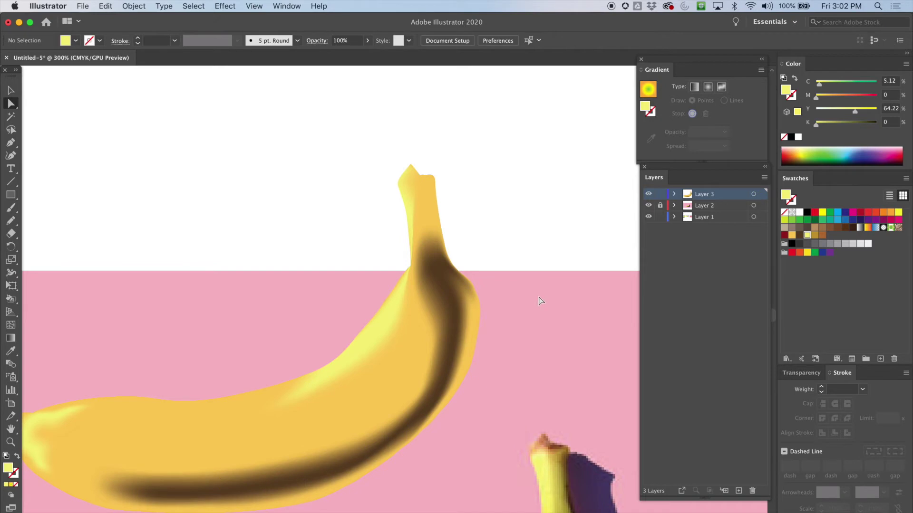
Try the light yellow swatch on the mesh point midway up the banana's stem
click(417, 251)
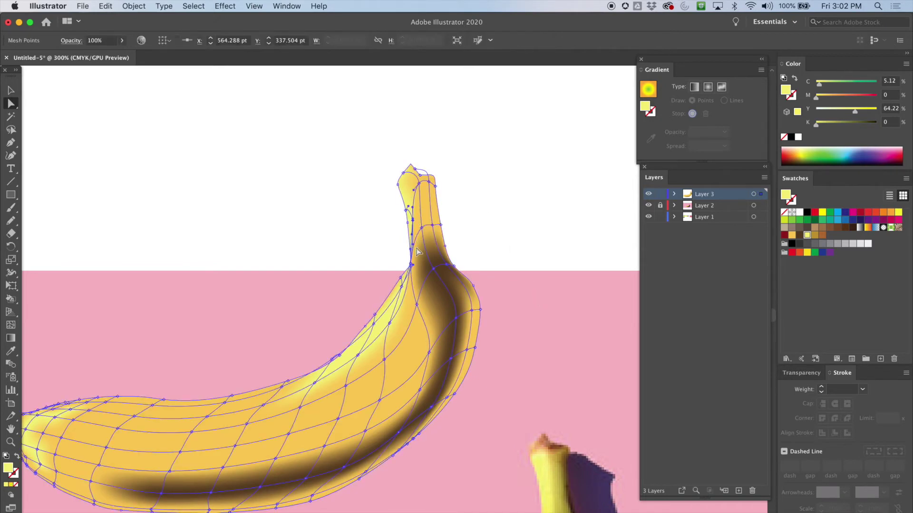
click(411, 256)
click(422, 228)
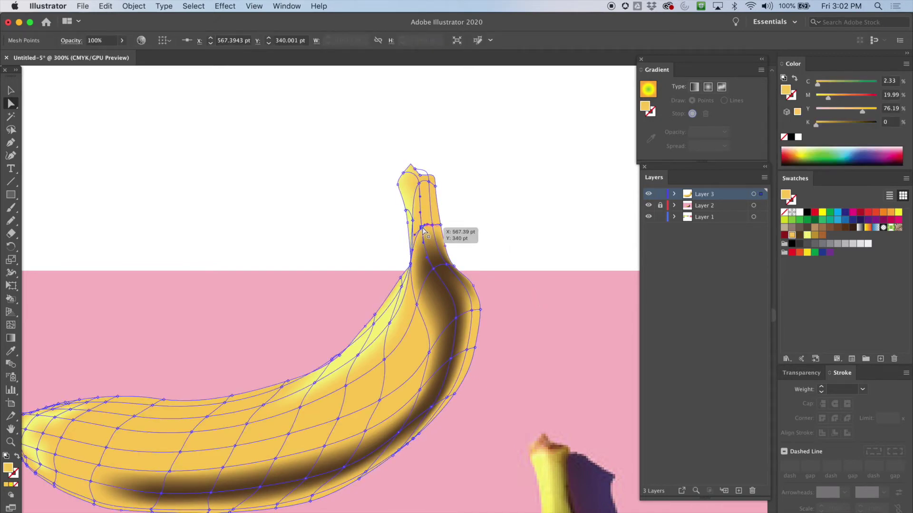
click(807, 236)
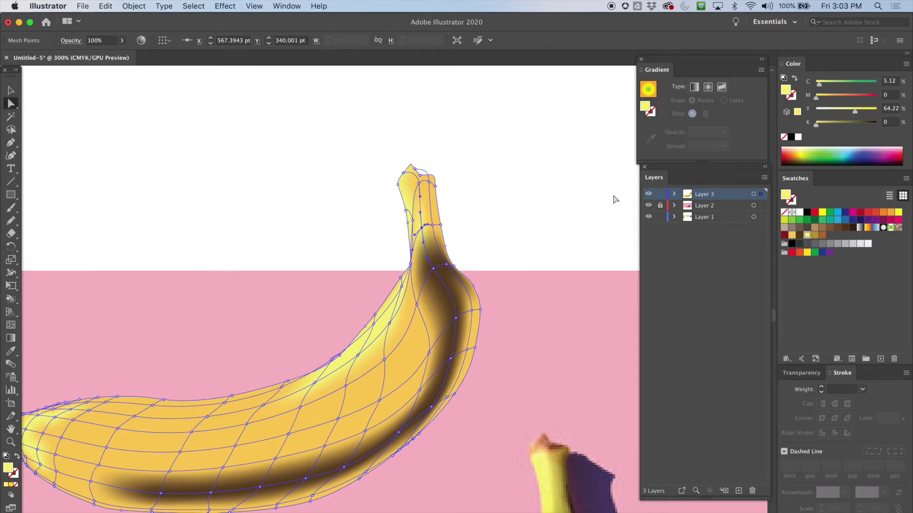
click(613, 199)
Raise the inner mesh point on the stem's left side and lengthen the handle of the point just below the stem's base
key(super+equal)
key(super+equal)
key(super+equal)
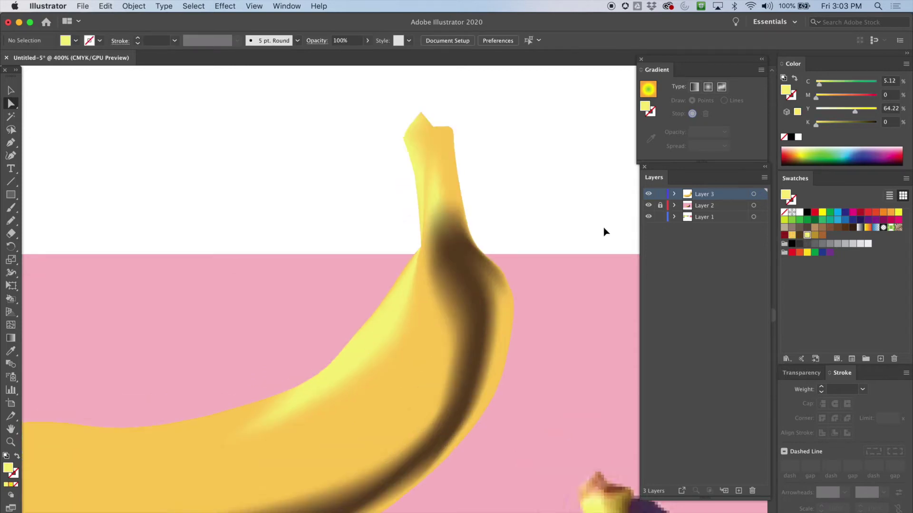
drag(499, 209, 466, 404)
drag(551, 244, 476, 255)
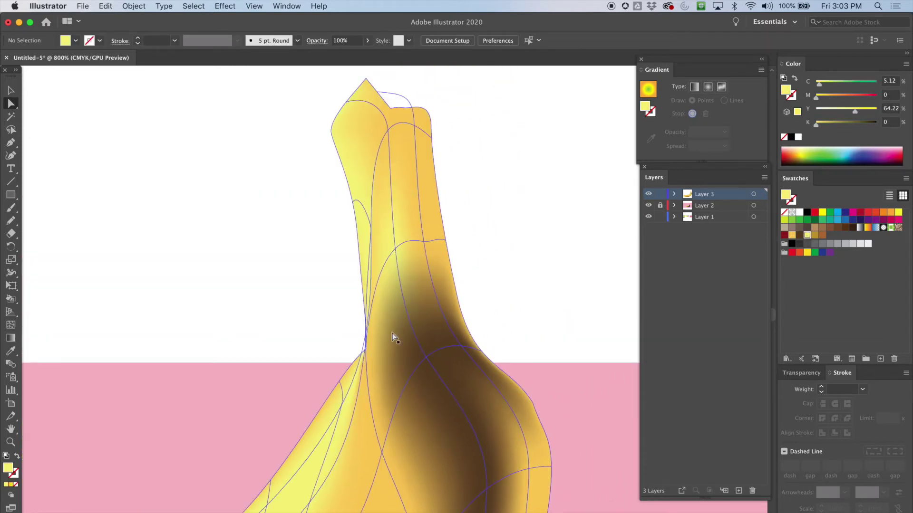
click(403, 271)
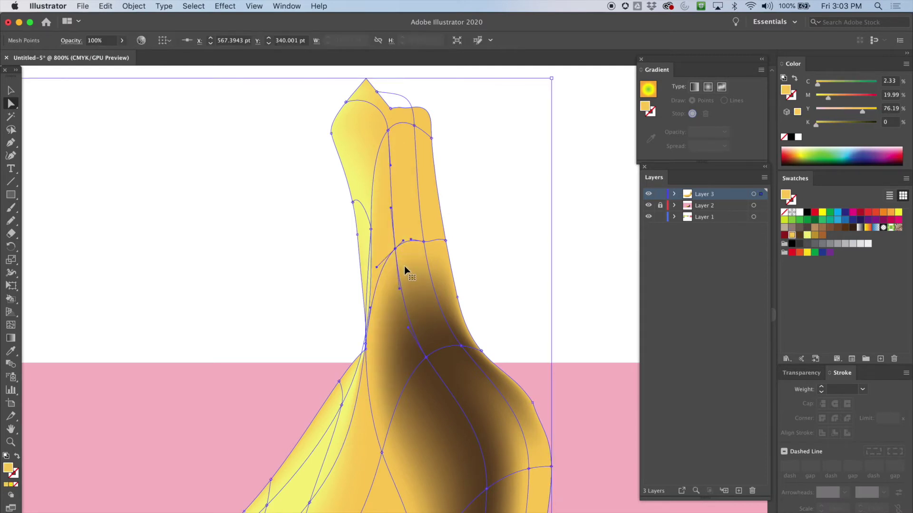
click(366, 350)
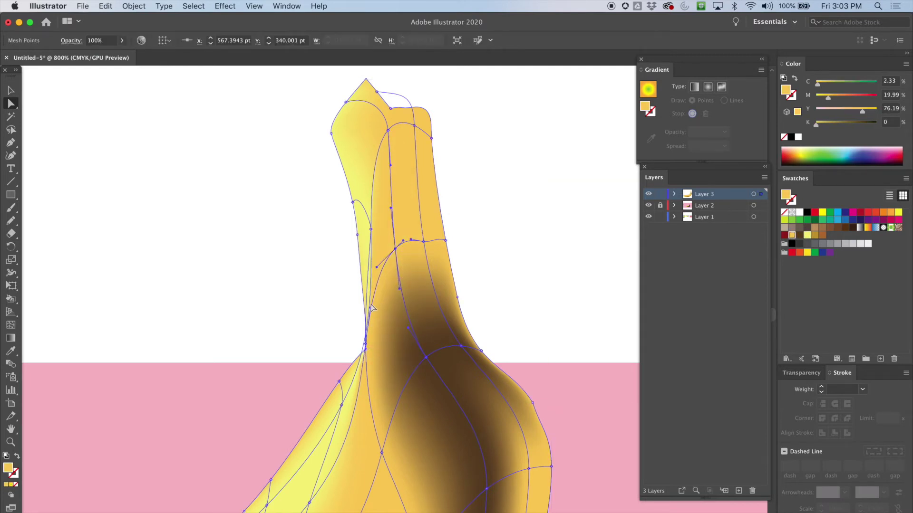
drag(371, 230, 384, 216)
click(344, 407)
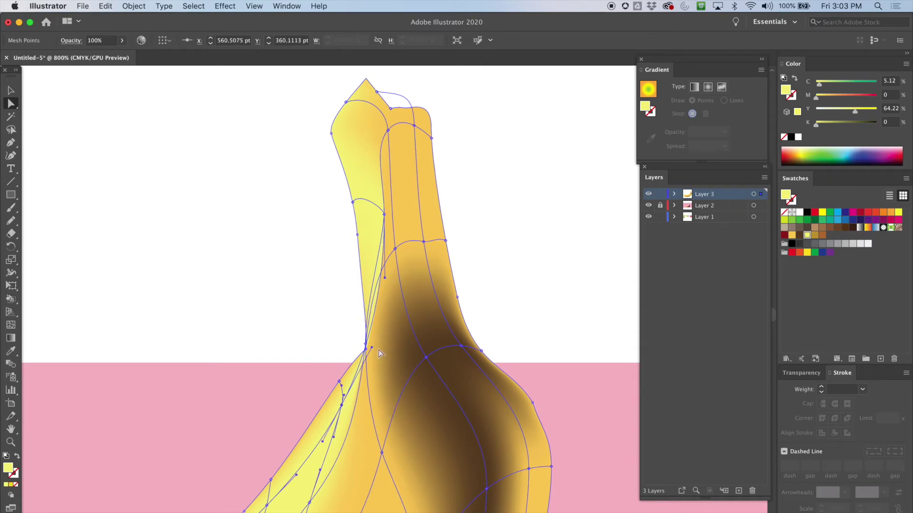
drag(373, 349, 389, 347)
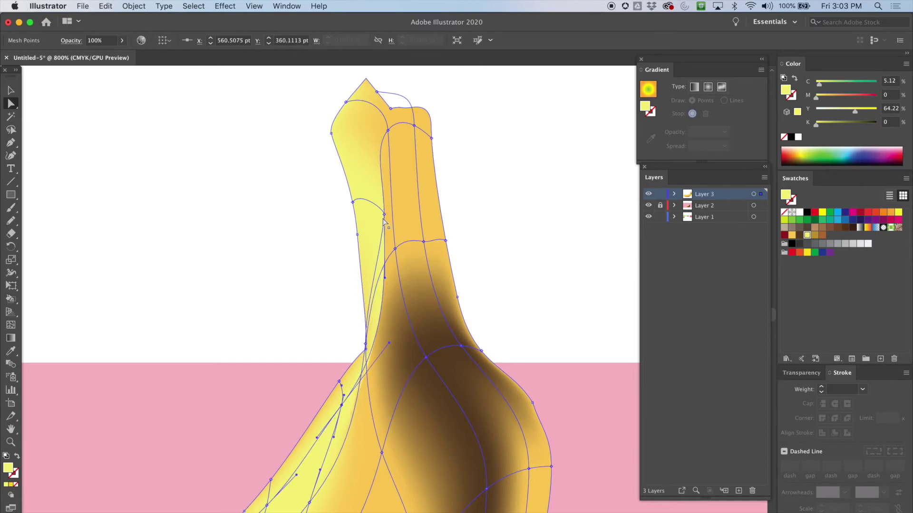
drag(385, 215, 375, 189)
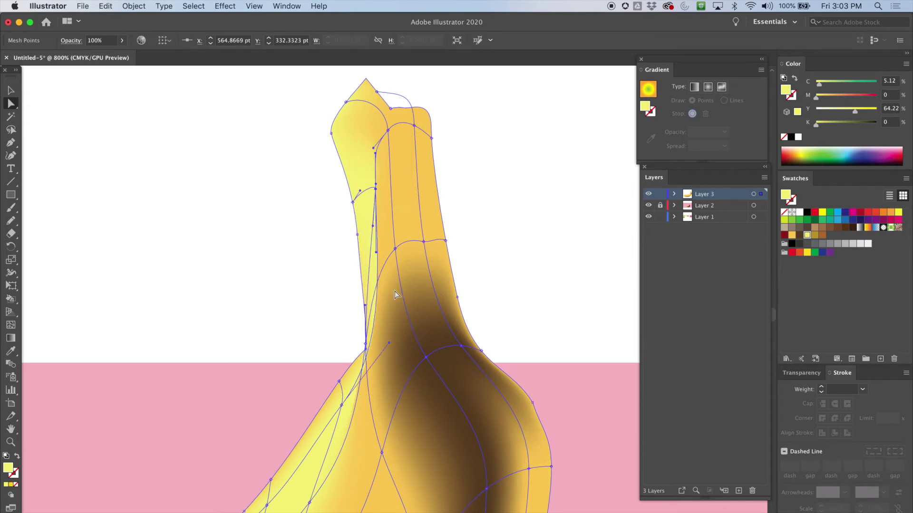
Reposition the mesh points across the middle of the stem and at its base to spread the crowded lengthwise lines apart
drag(395, 247, 420, 224)
drag(368, 346, 388, 352)
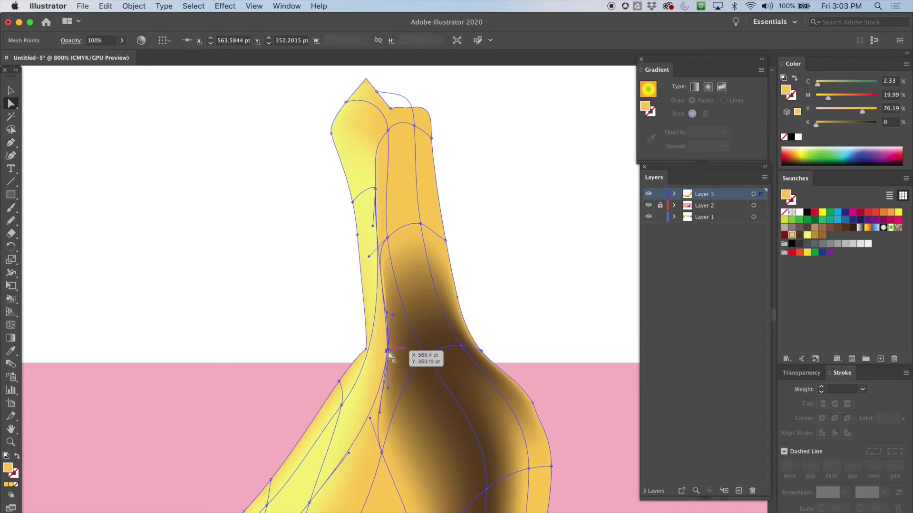
drag(386, 313, 387, 306)
click(387, 237)
drag(387, 241, 399, 236)
click(375, 189)
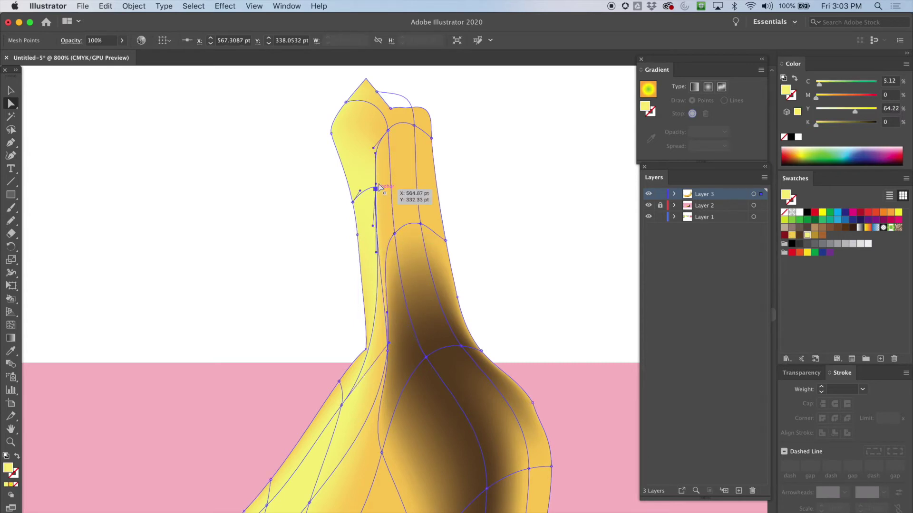
Add mesh lines across the banana's stem, starting one from its right edge and two from its left edge, and deselect the mesh
click(11, 325)
click(436, 182)
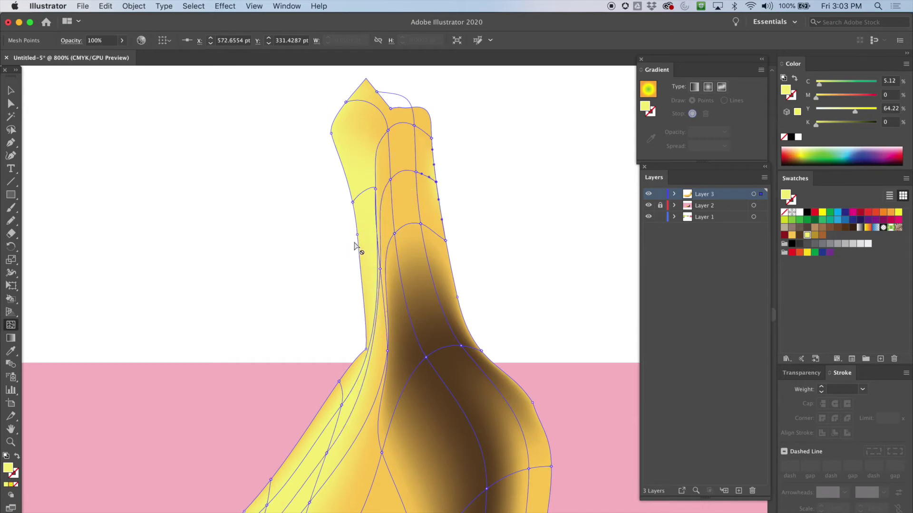
drag(357, 234, 360, 260)
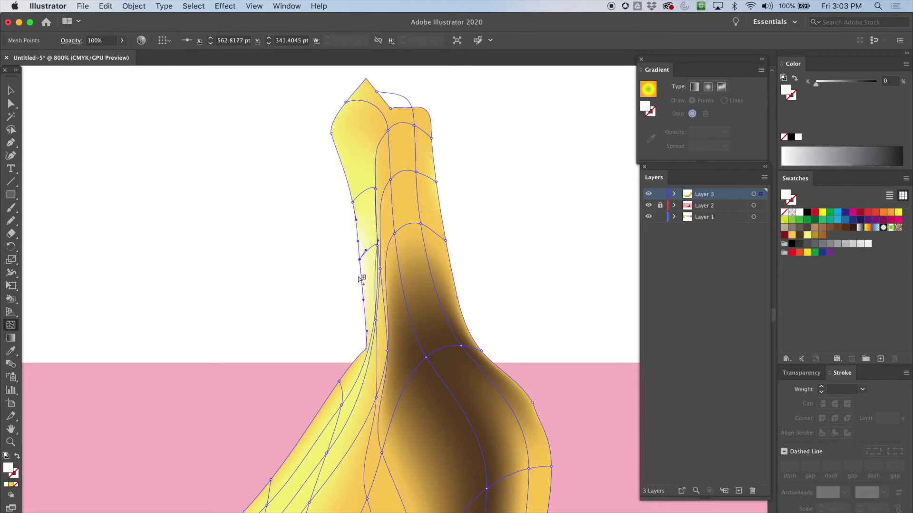
click(337, 153)
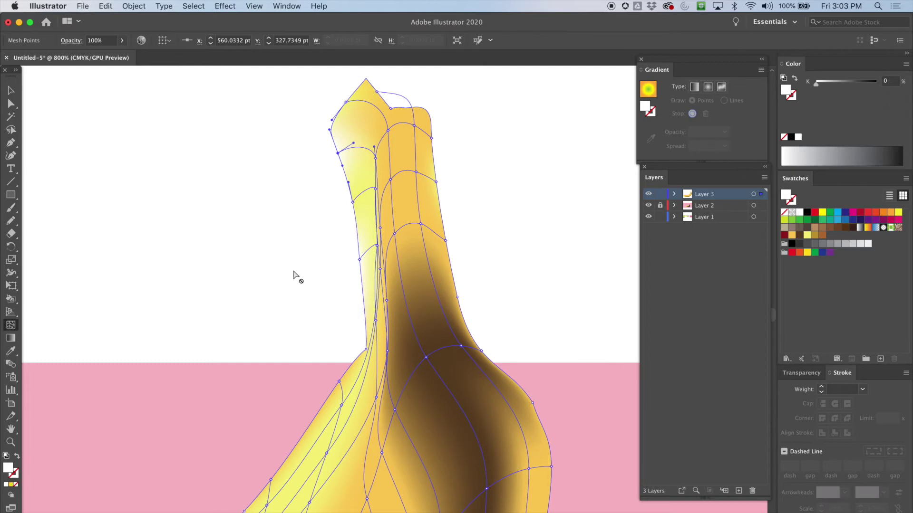
key(super+minus)
key(super+minus)
key(super+minus)
key(super+minus)
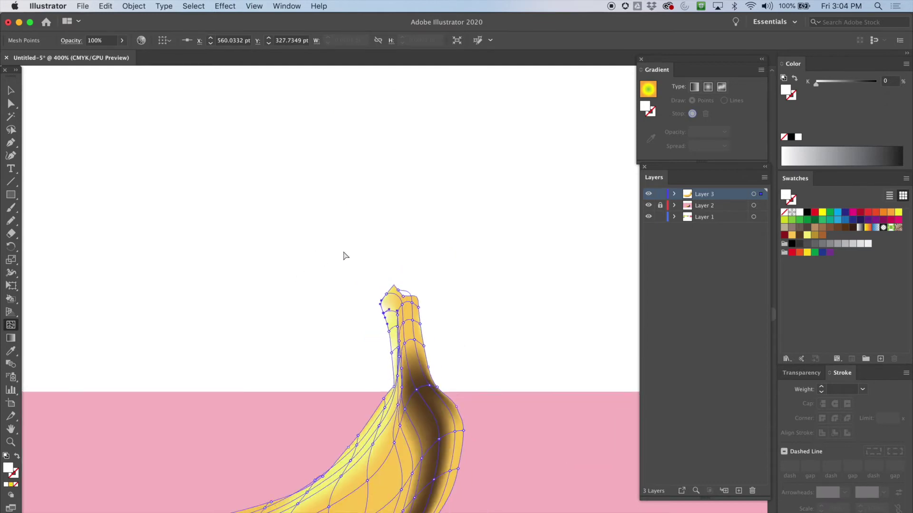
drag(295, 344, 259, 175)
drag(288, 246, 338, 196)
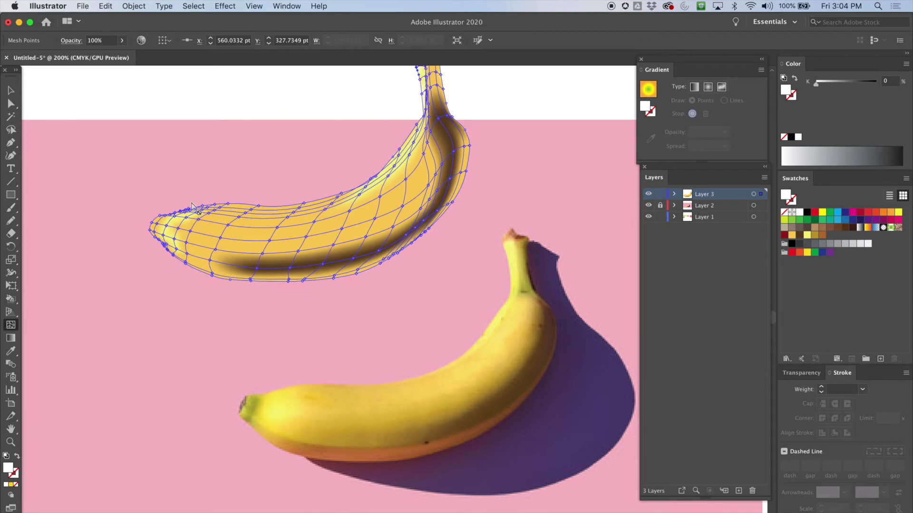
click(10, 89)
click(40, 294)
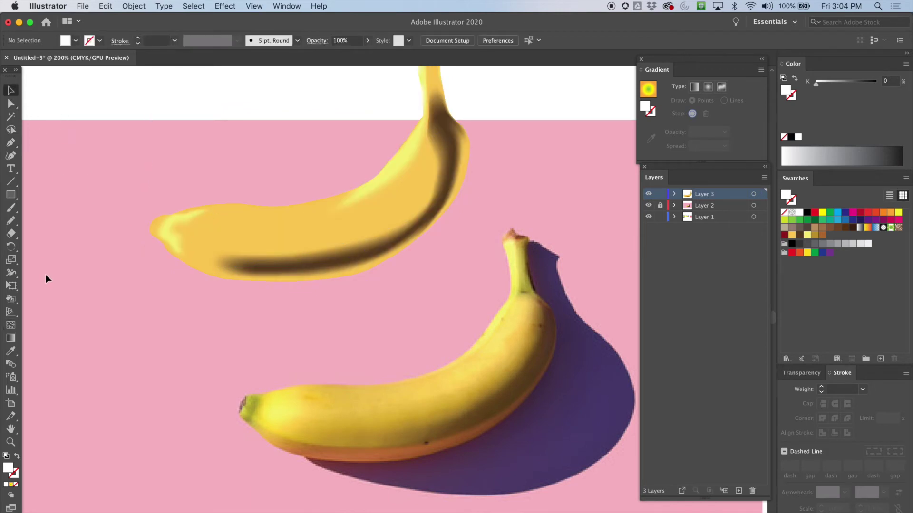
Sample the golden brown from the shaded lower side of the photo's banana and save it as a new swatch
drag(84, 219, 52, 354)
drag(107, 312, 115, 233)
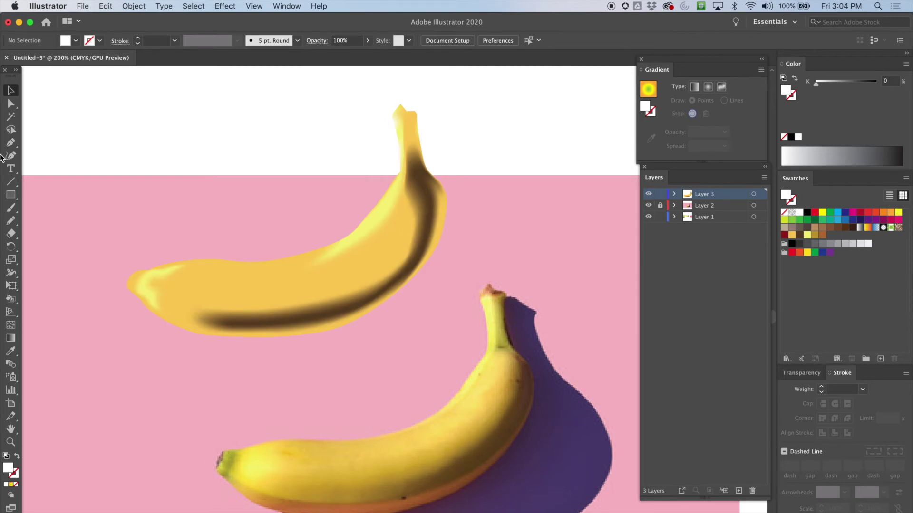
click(11, 351)
click(469, 442)
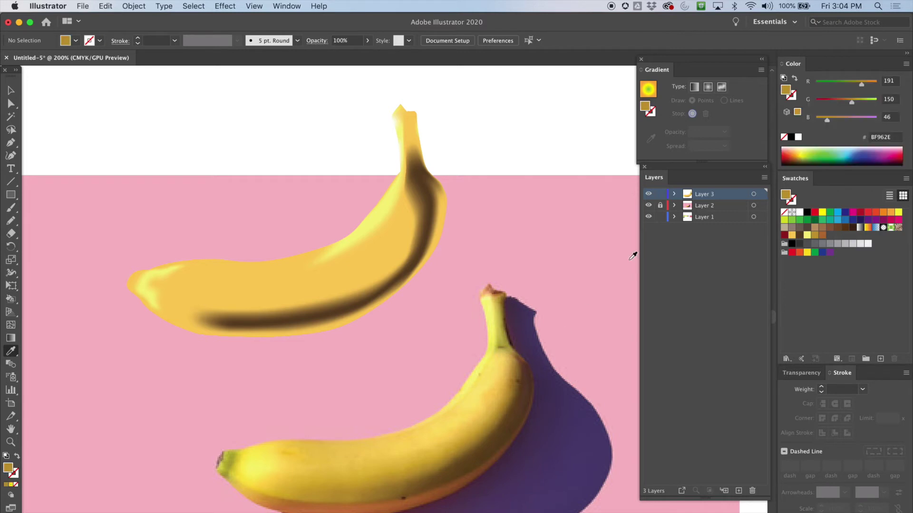
drag(786, 90, 839, 240)
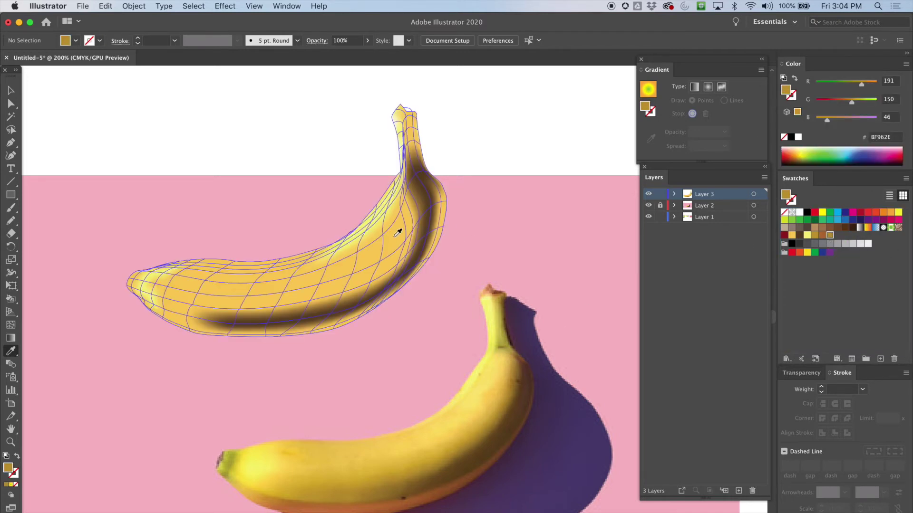
Color the mesh points along the lengthwise lines just above the dark brown shadow with the new golden brown swatch
scroll(398, 225, up, 6)
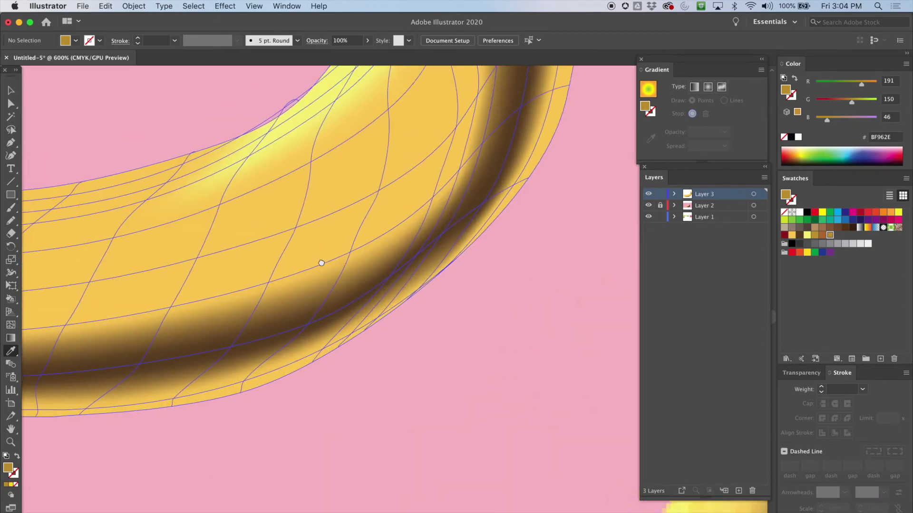
scroll(379, 302, down, 2)
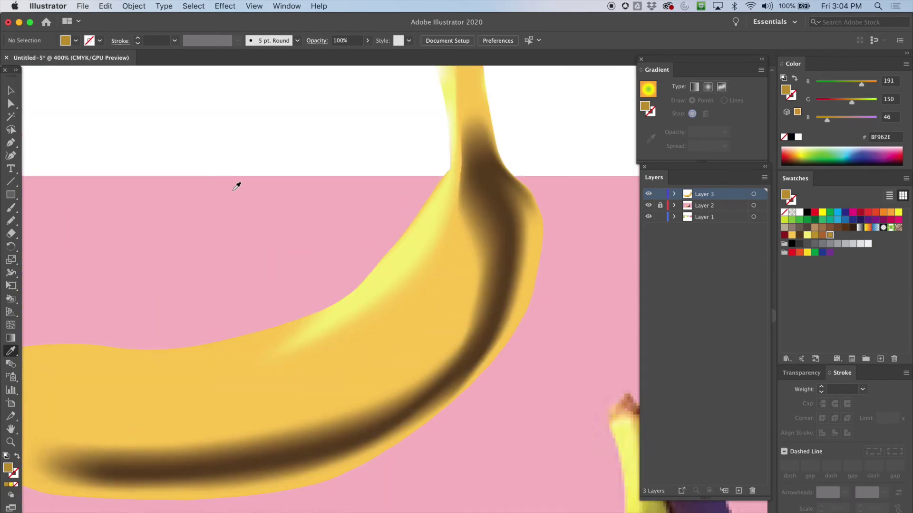
click(12, 104)
click(456, 276)
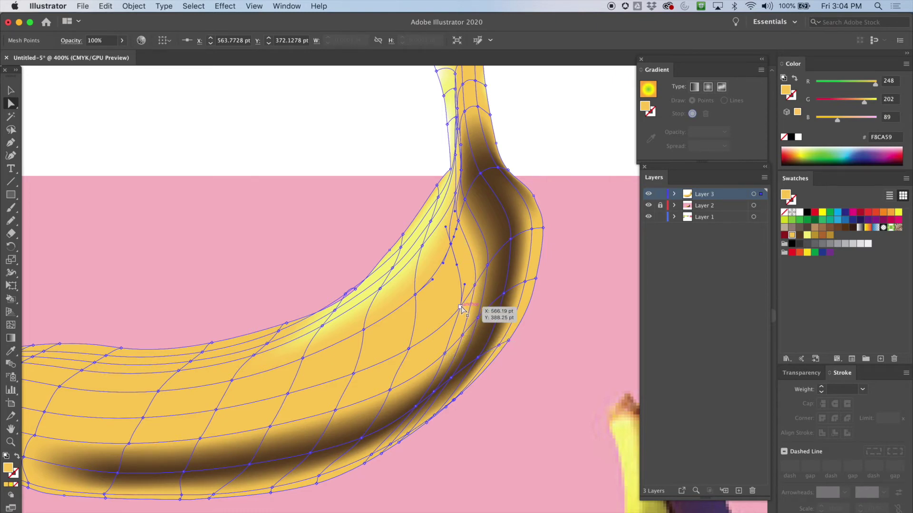
click(474, 285)
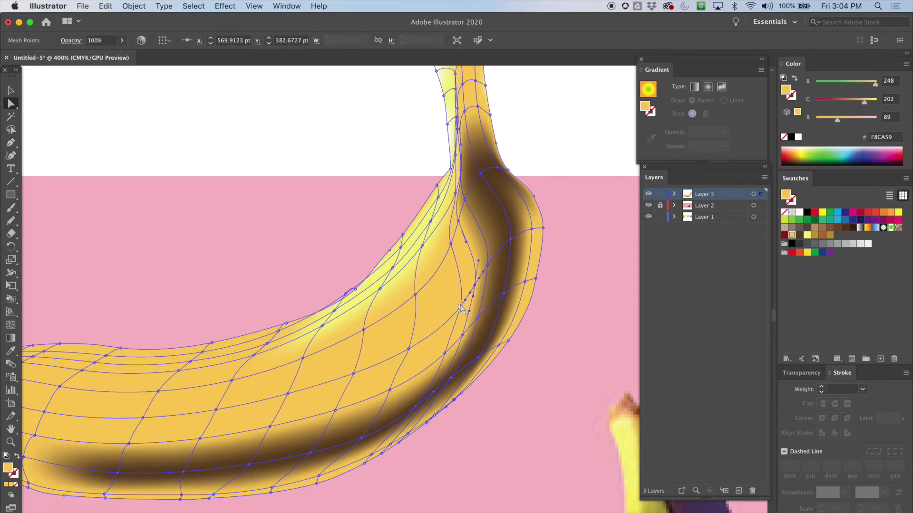
click(461, 308)
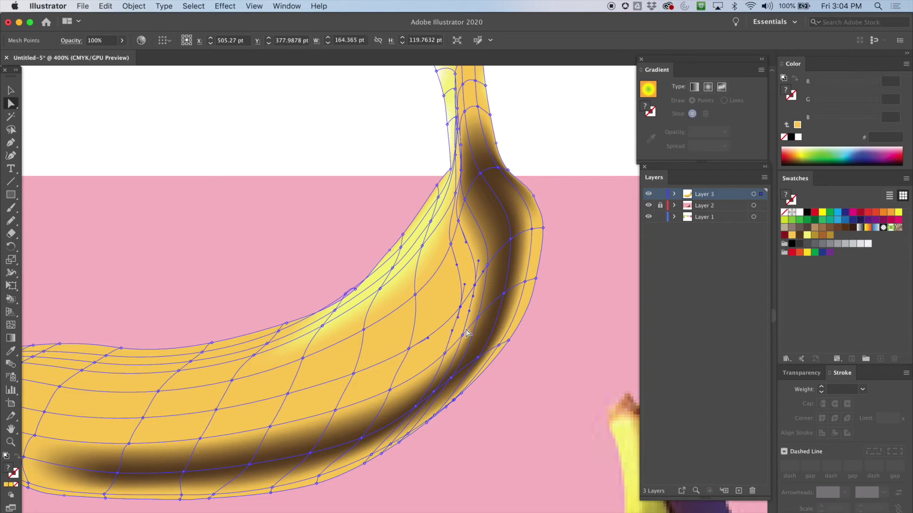
shift+click(409, 349)
shift+click(390, 391)
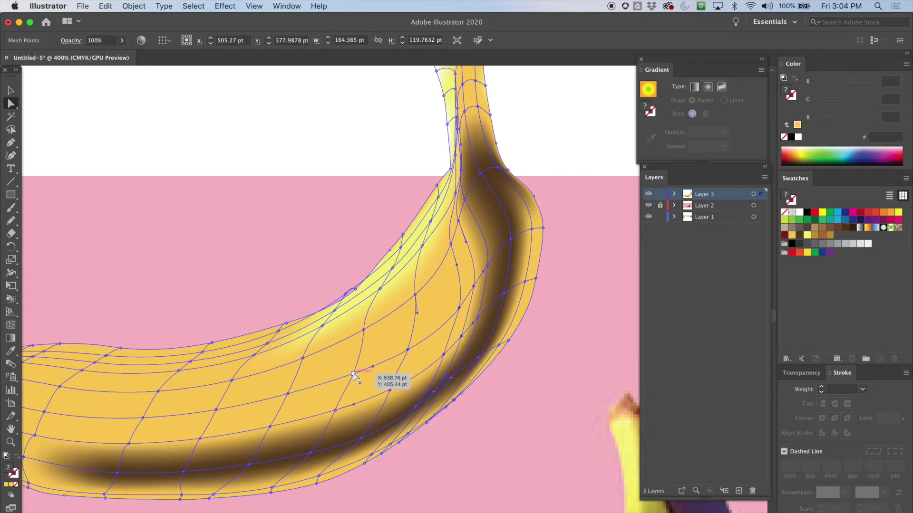
shift+click(288, 394)
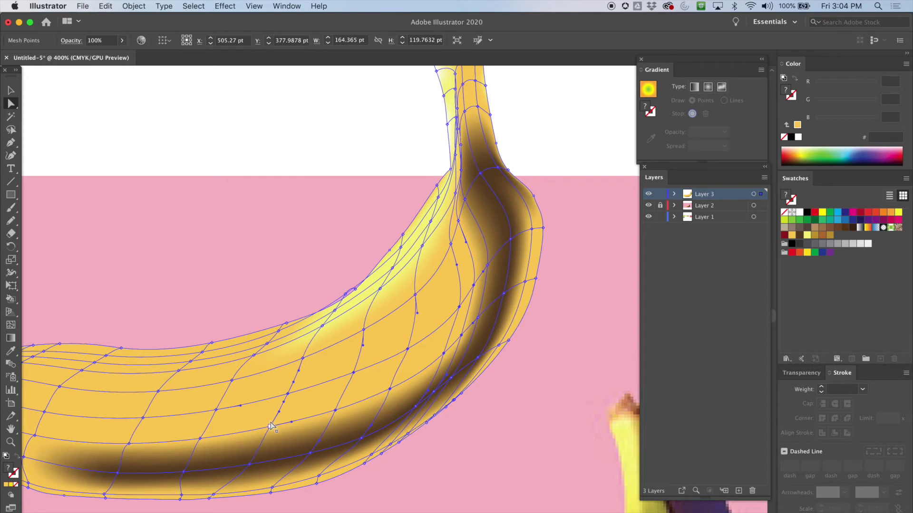
click(200, 438)
shift+click(143, 419)
shift+click(128, 444)
click(831, 236)
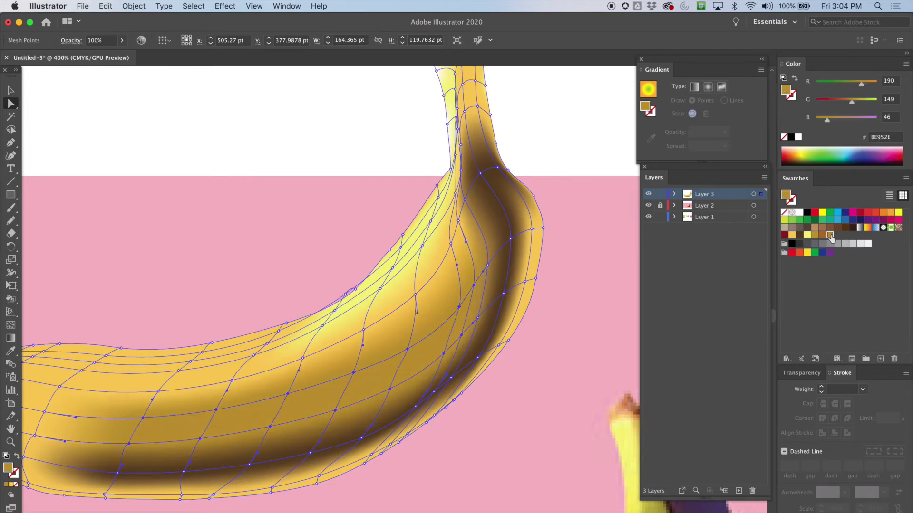
click(583, 324)
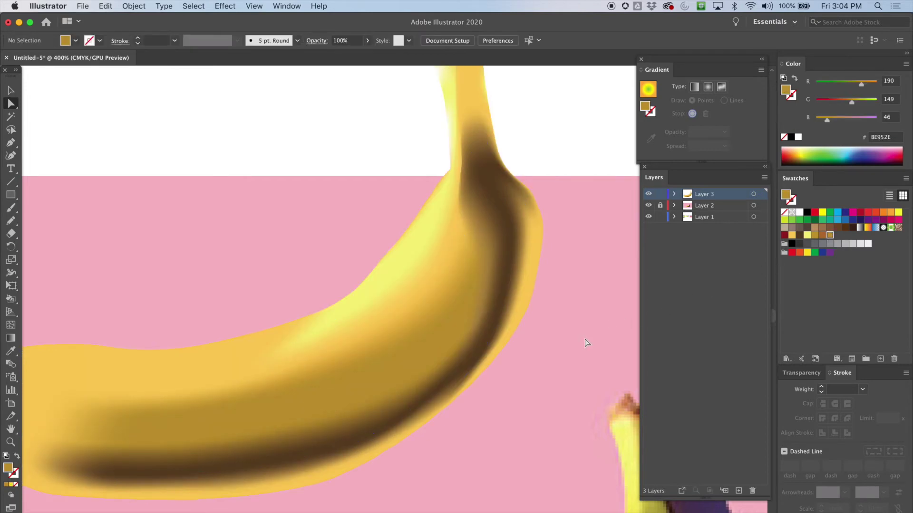
drag(273, 362, 458, 310)
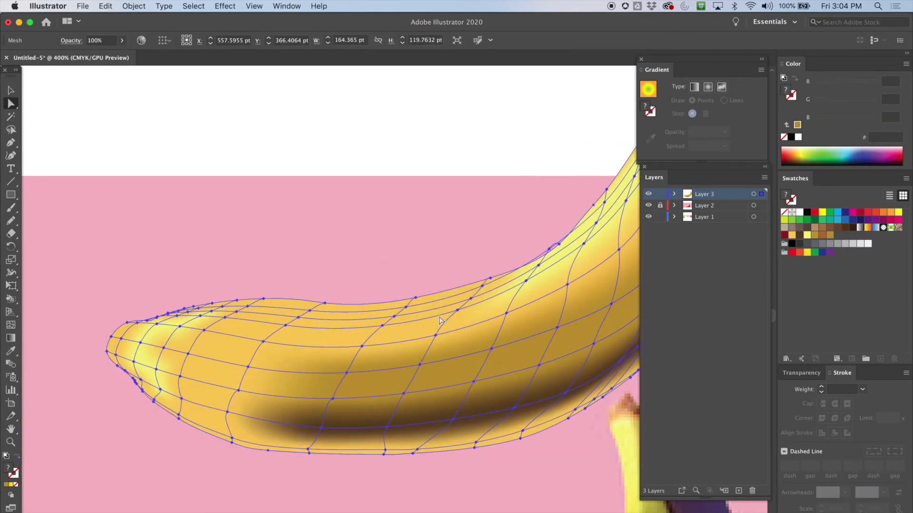
key(super+z)
key(super+minus)
key(super+minus)
key(super+minus)
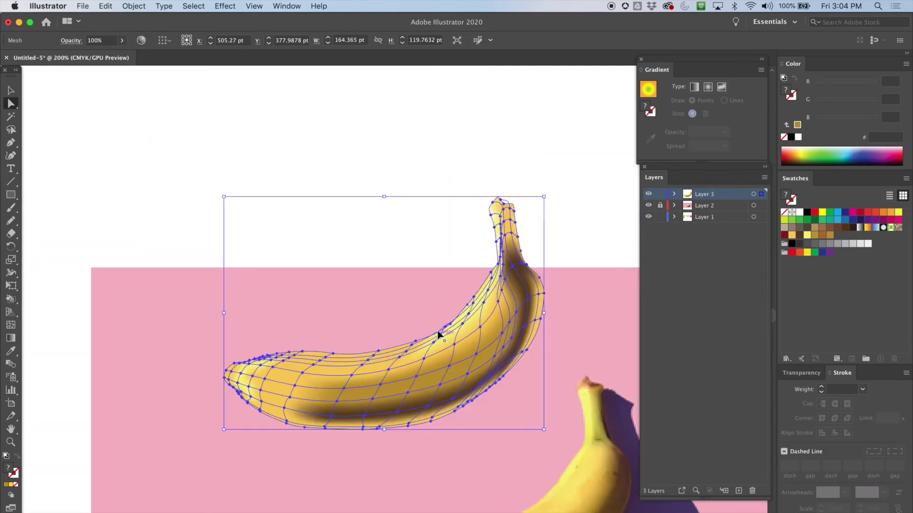
click(516, 245)
Compare the shading along the drawn banana's body and lower edge with the banana in the photo
scroll(429, 245, right, 5)
scroll(430, 244, down, 2)
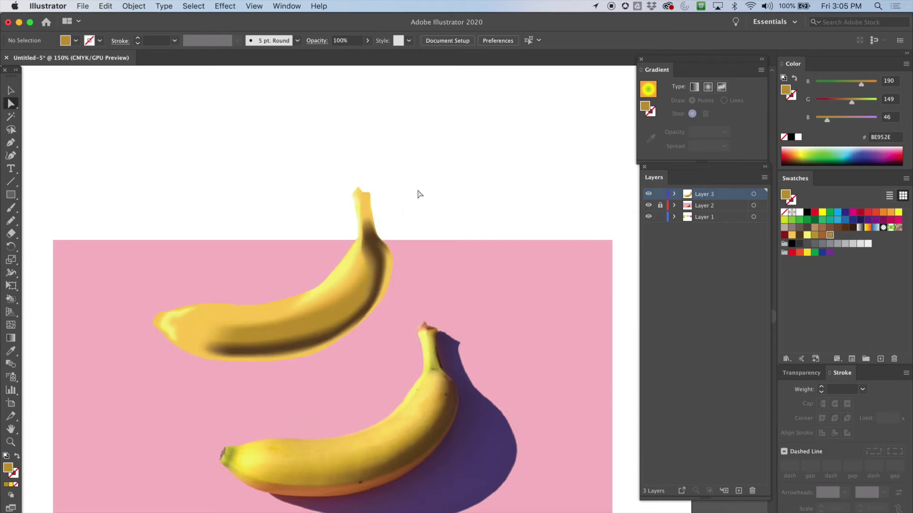
key(super+equal)
key(super+equal)
drag(229, 421, 374, 312)
drag(279, 209, 279, 327)
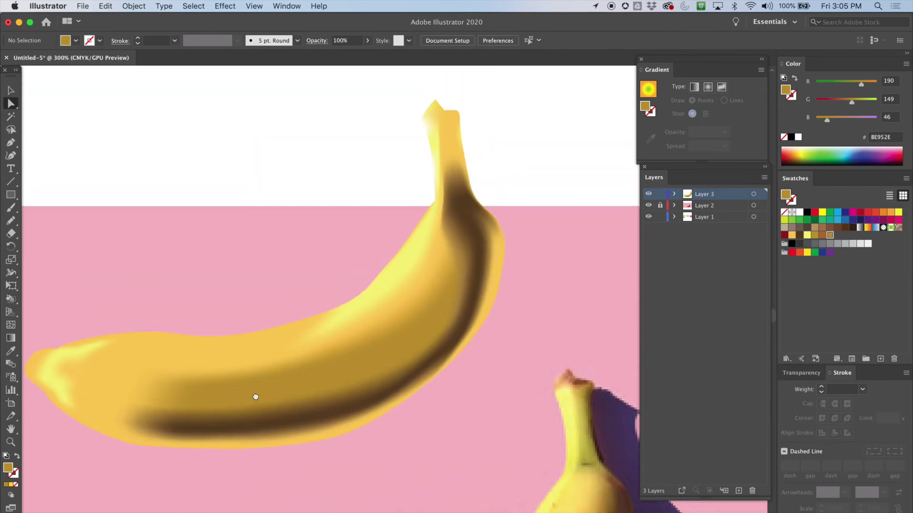
drag(275, 434, 292, 311)
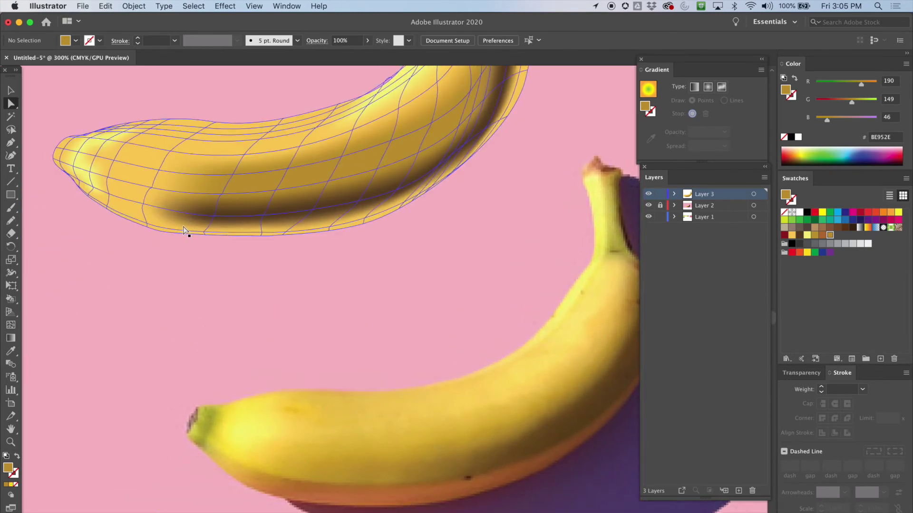
Color the mesh points along the line just inside the banana's lower edge, from the right bend to the tip, with the saved orange-brown swatch
key(super+equal)
key(super+equal)
drag(321, 122, 297, 387)
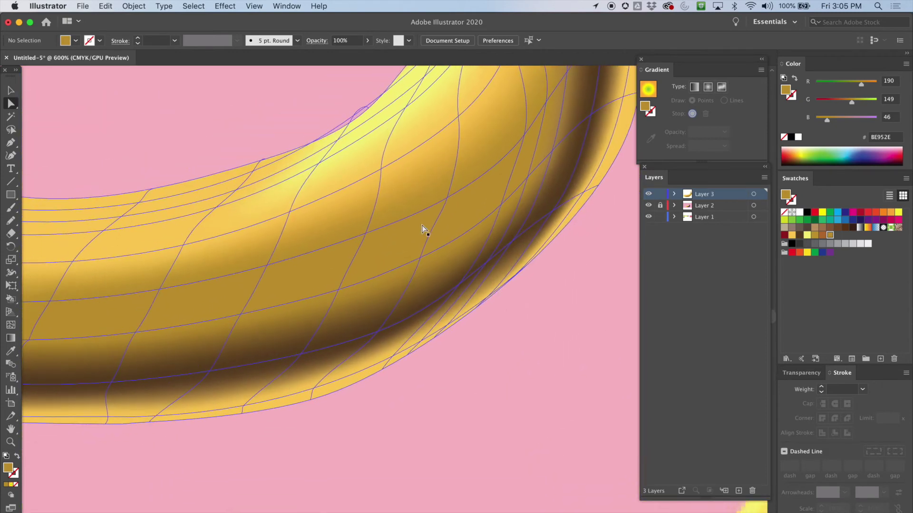
click(540, 220)
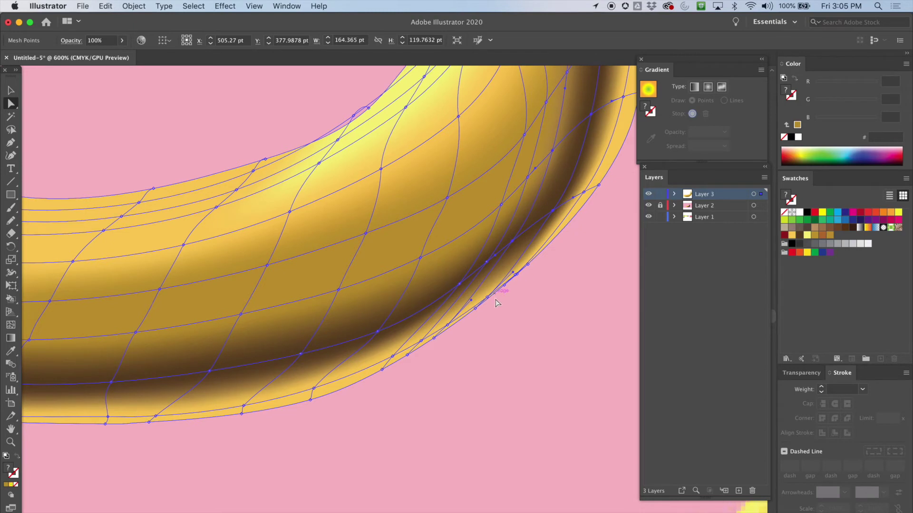
click(392, 356)
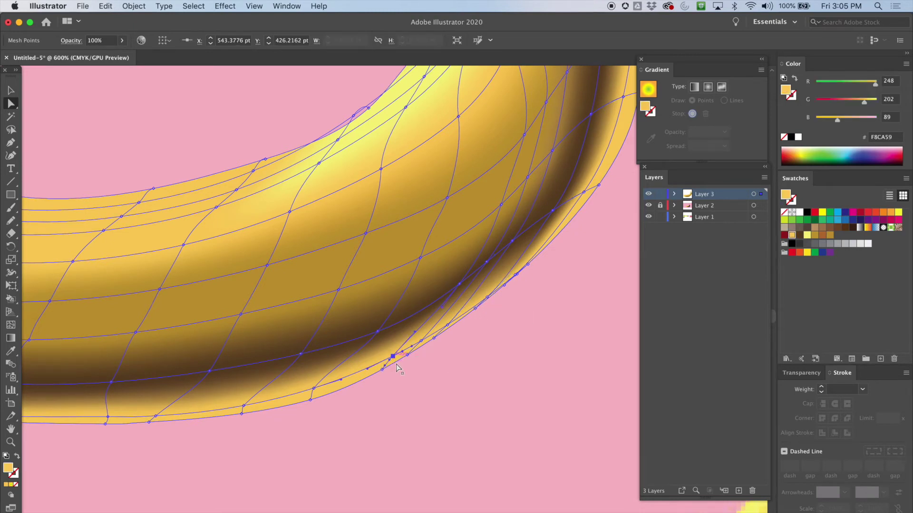
shift+click(421, 340)
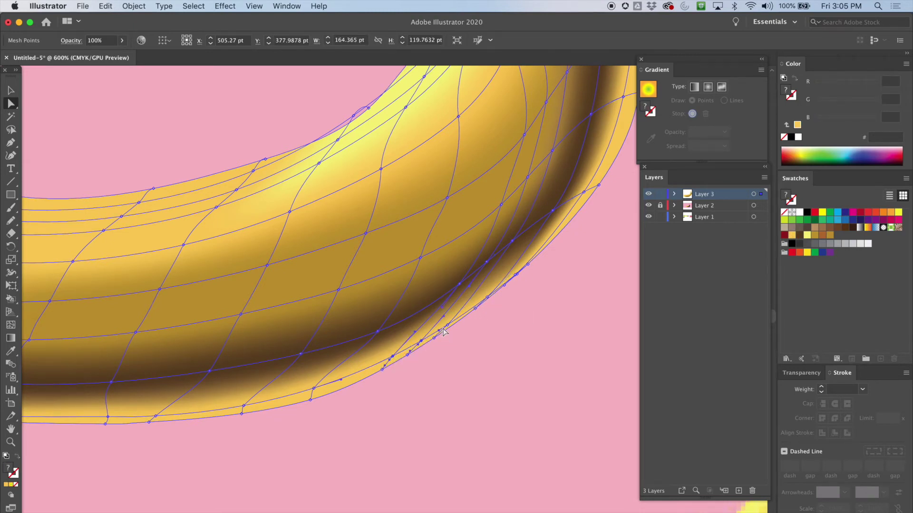
shift+click(447, 326)
shift+click(243, 405)
shift+click(157, 417)
drag(157, 445, 395, 374)
shift+click(285, 343)
shift+click(171, 328)
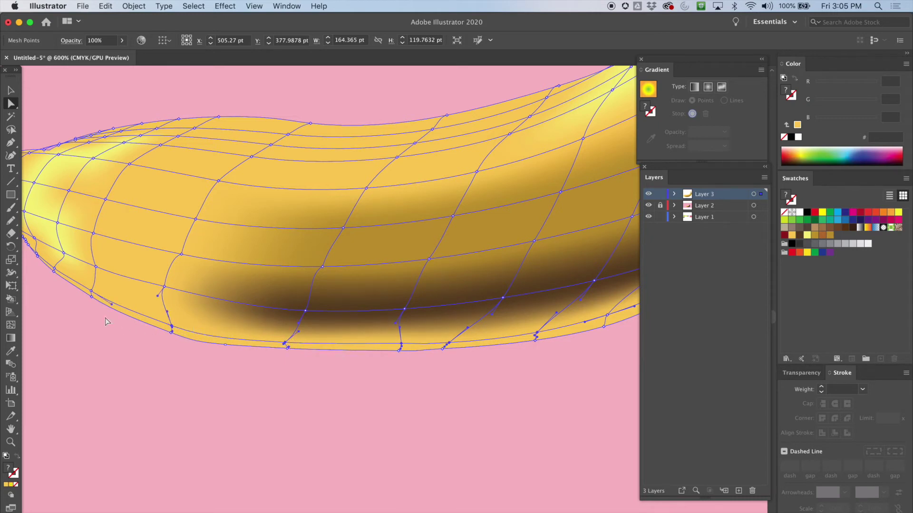
shift+click(92, 291)
click(822, 236)
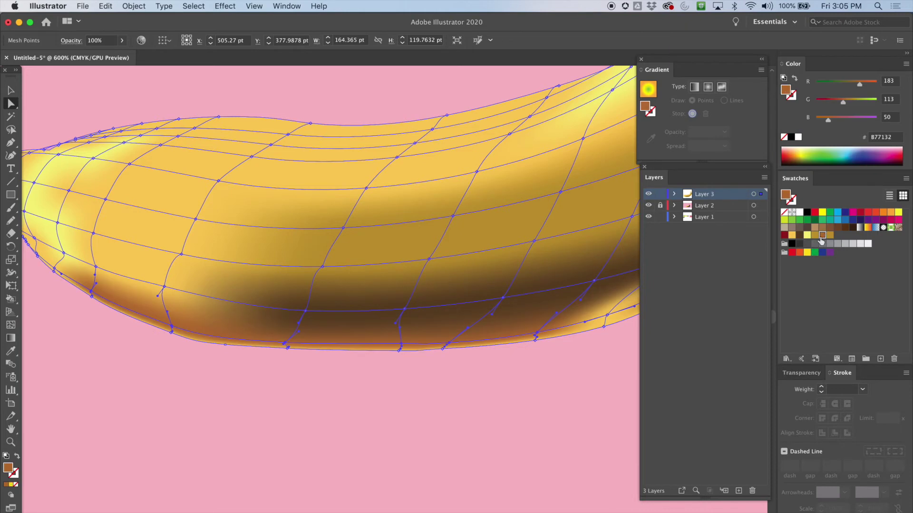
Fill the missed mesh point in the lower edge's yellow gap with the orange-brown swatch and deselect the mesh
key(super+minus)
key(super+minus)
key(super+minus)
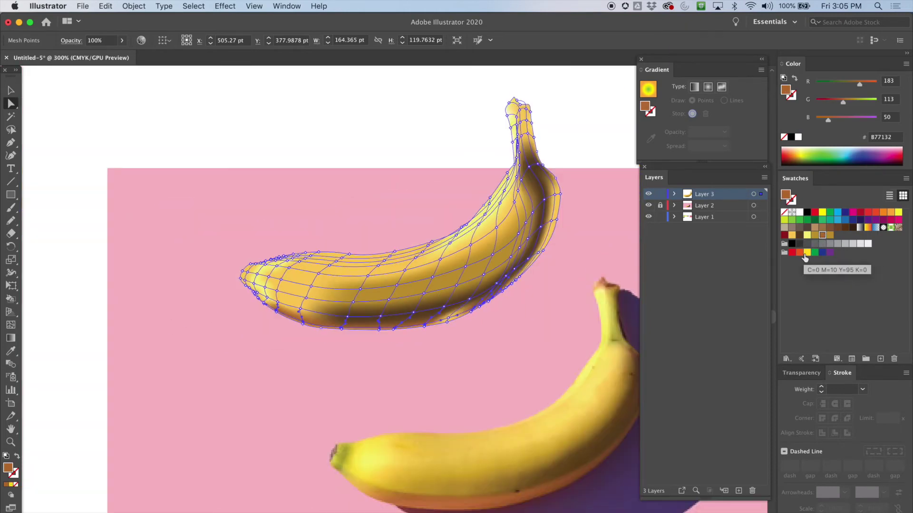
key(super+equal)
key(super+equal)
key(super+equal)
drag(588, 406, 336, 388)
shift+click(330, 382)
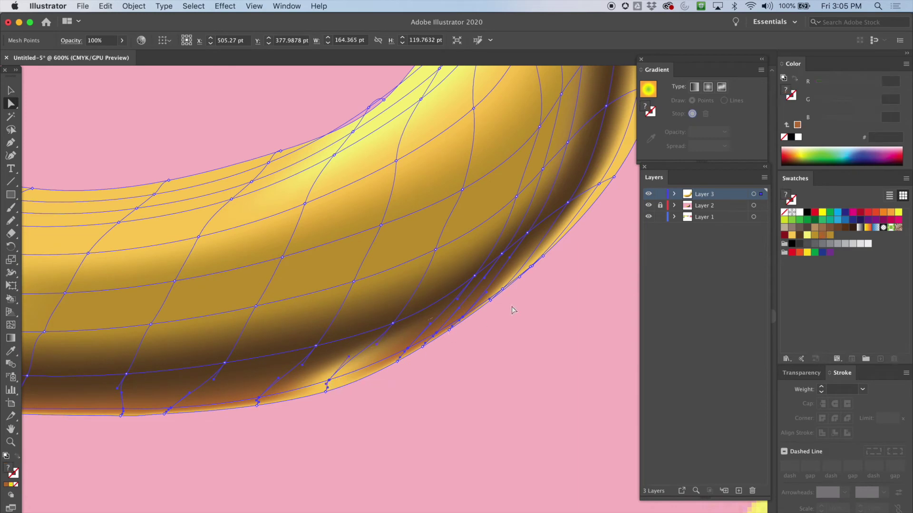
click(823, 236)
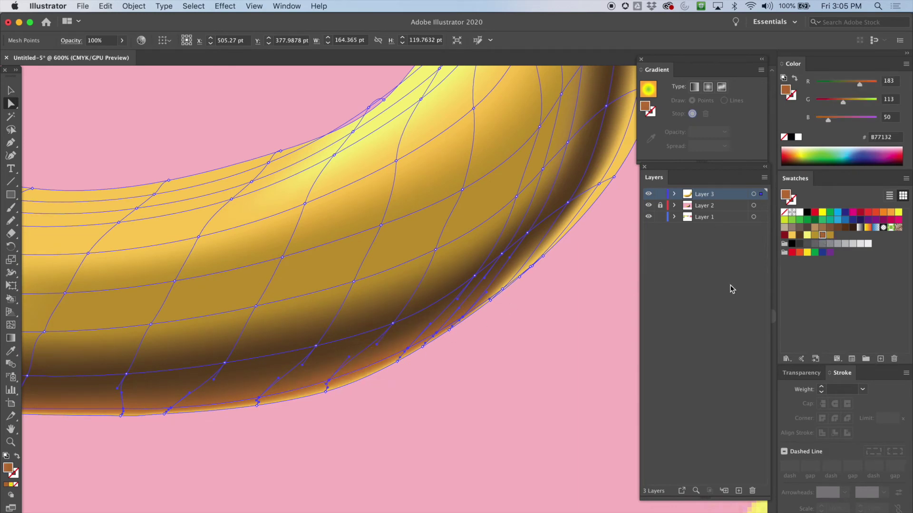
click(548, 369)
key(super+minus)
key(super+minus)
key(super+minus)
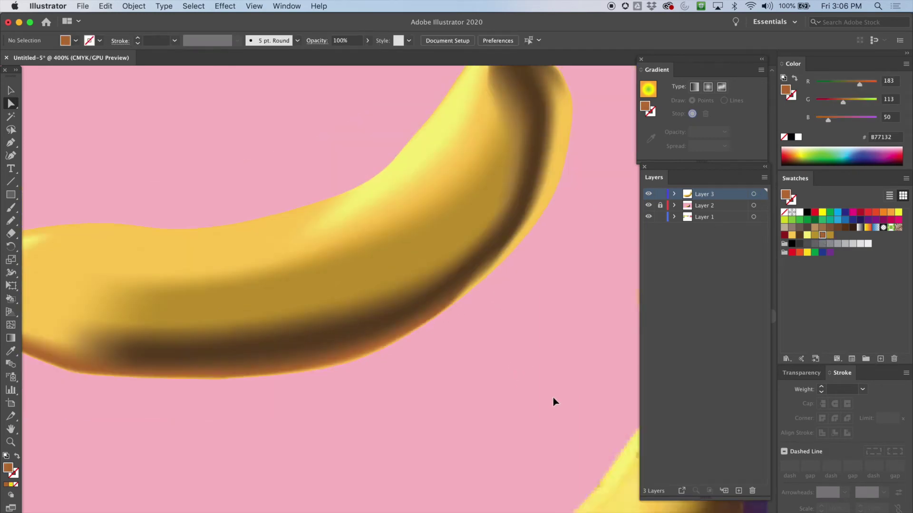
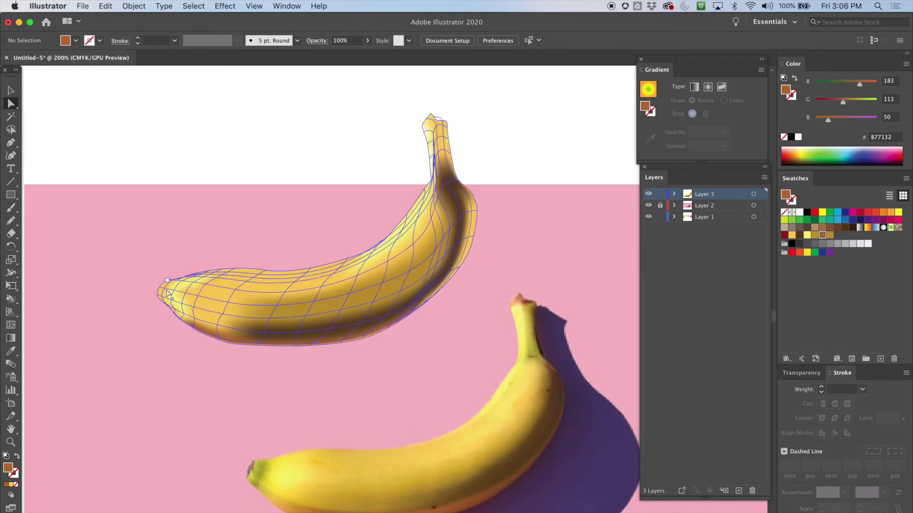
Color a mesh point at the banana's blunt tip with the olive green sampled from the photo's tip, and save that color as a new swatch
key(super+plus)
drag(251, 281, 322, 318)
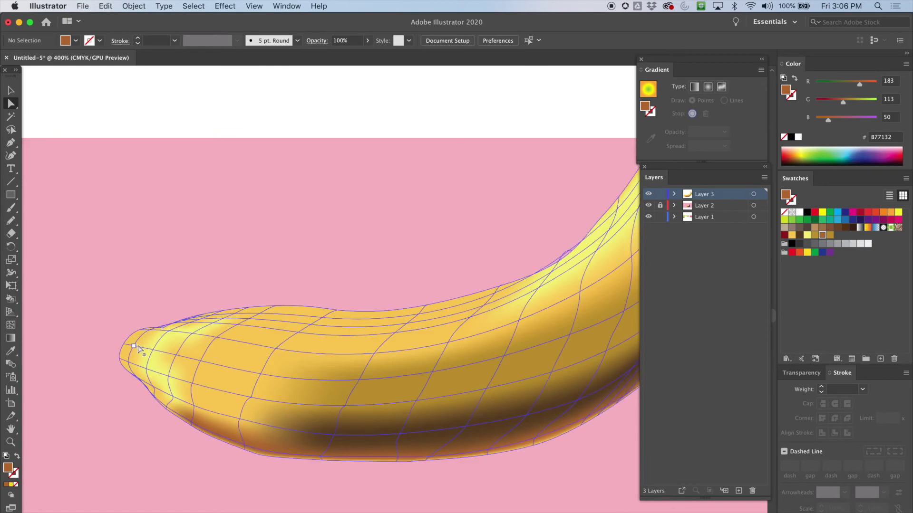
click(138, 349)
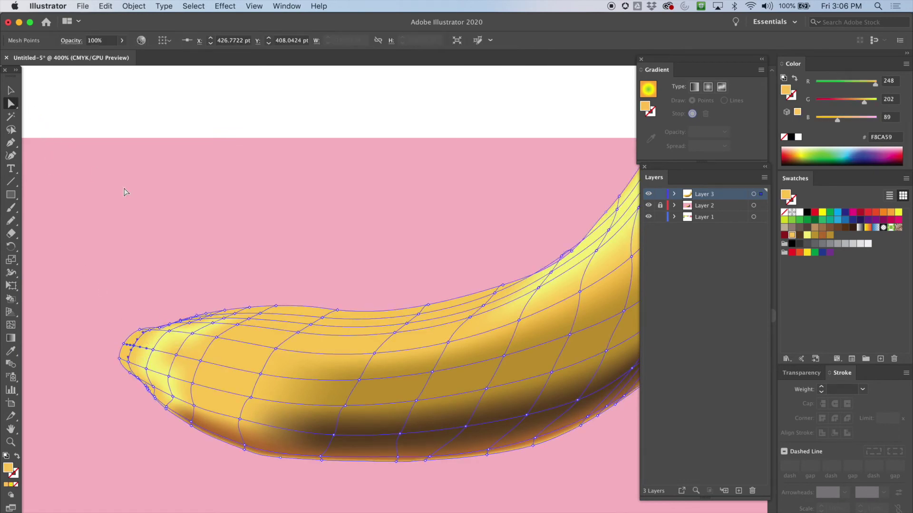
scroll(489, 387, down, 10)
scroll(488, 387, right, 8)
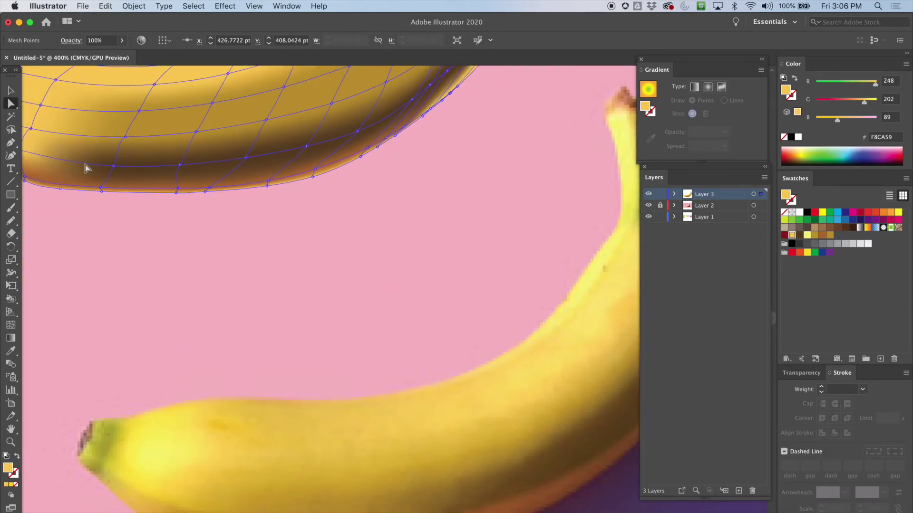
key(i)
click(108, 438)
drag(791, 90, 845, 252)
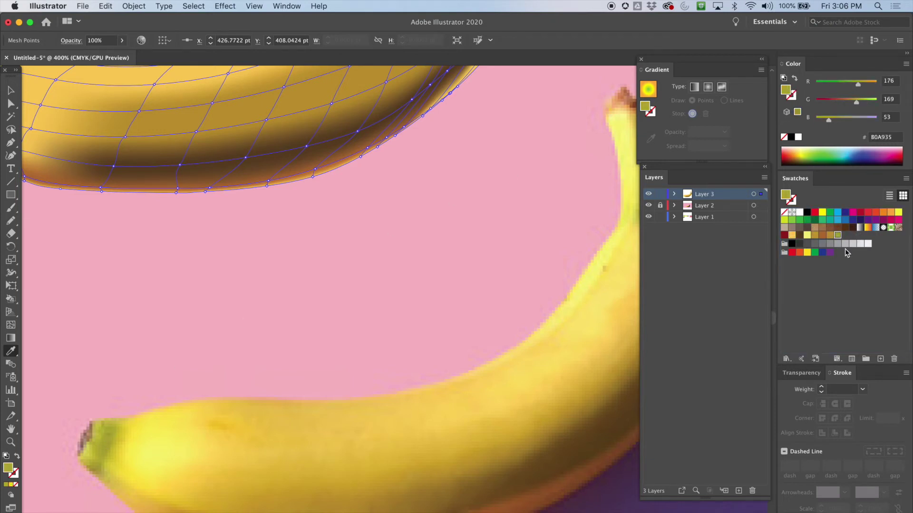
Apply the olive green swatch to the remaining mesh points around the banana's tip and its lower edge, and deselect the mesh
scroll(141, 244, up, 10)
scroll(141, 245, left, 10)
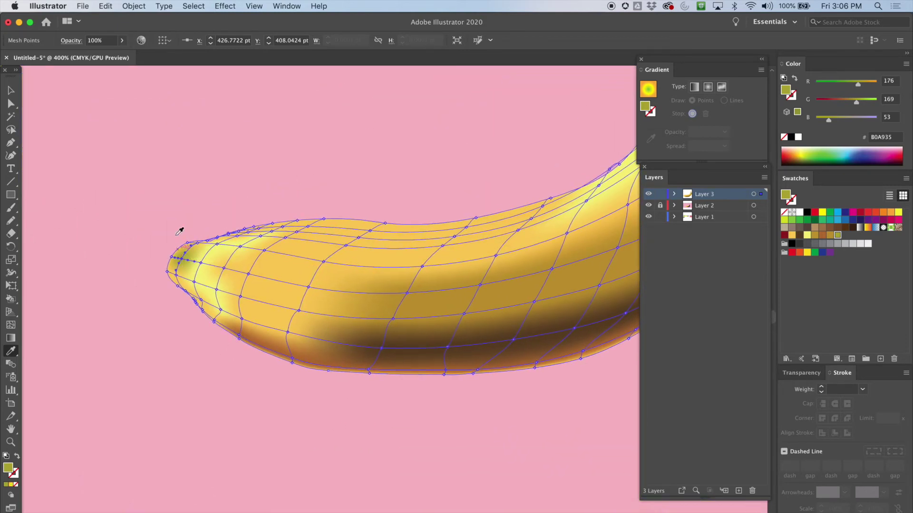
click(11, 104)
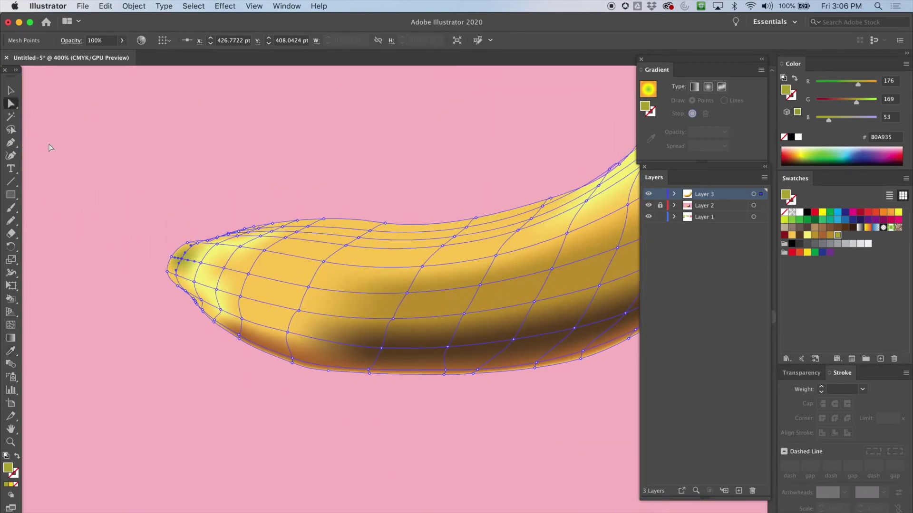
click(178, 281)
click(176, 277)
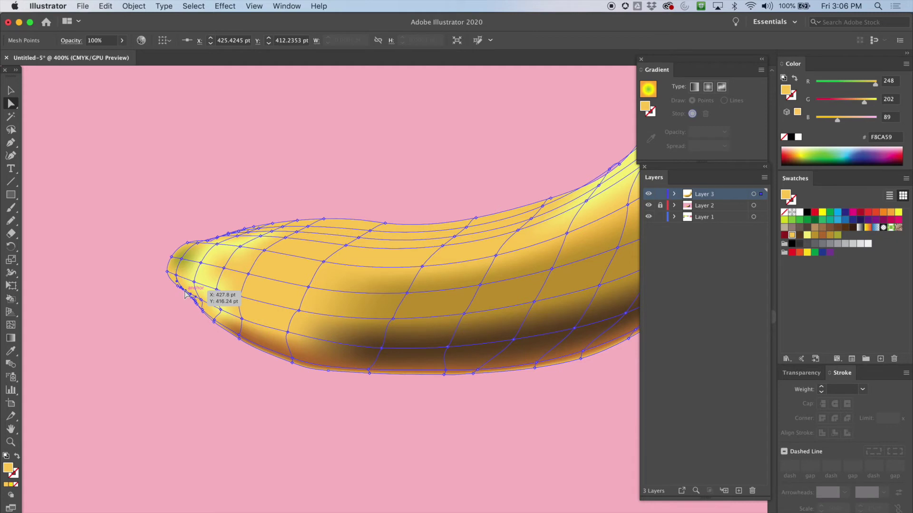
click(185, 291)
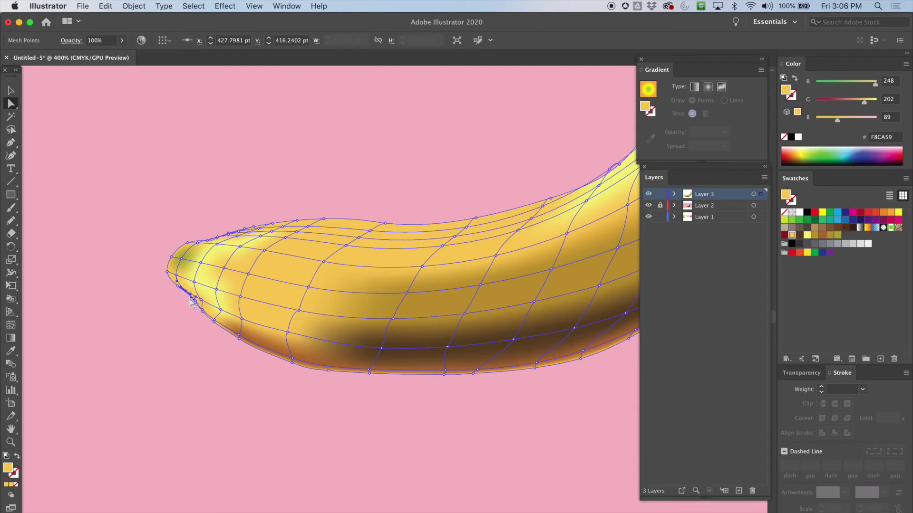
click(837, 235)
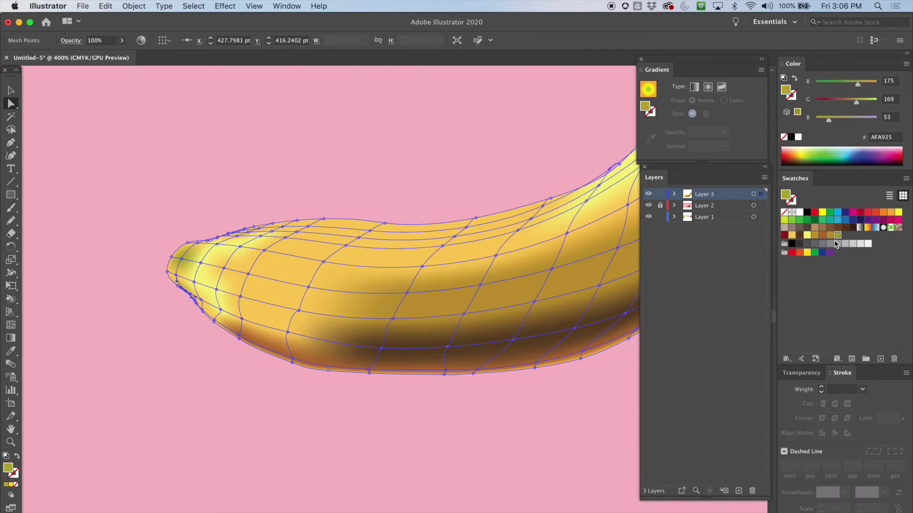
click(178, 275)
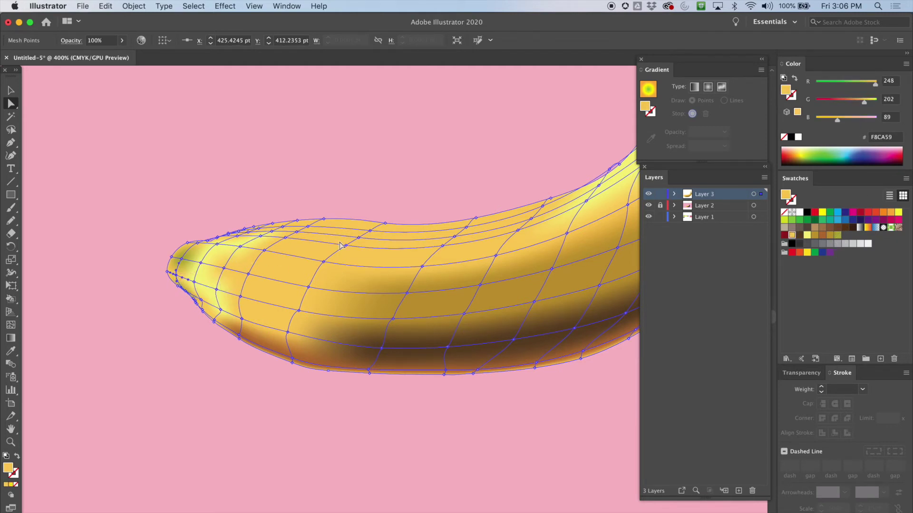
click(839, 234)
click(269, 191)
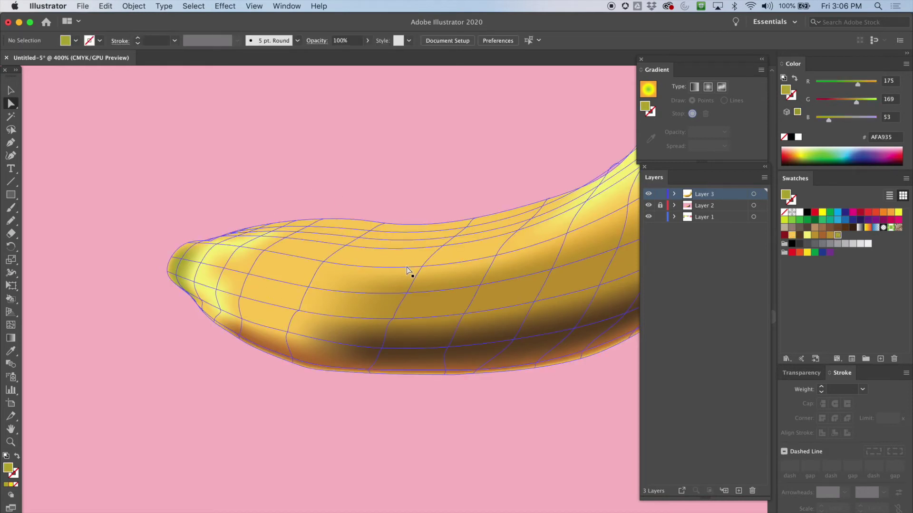
Select the dark brown mesh point where the drawn banana's stem meets the body
key(super+minus)
key(super+minus)
key(super+minus)
drag(555, 245, 427, 320)
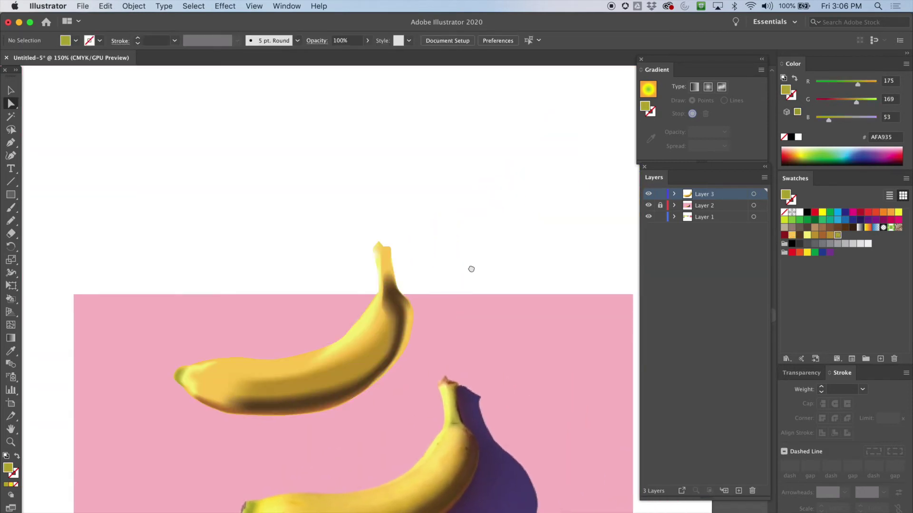
key(super+plus)
key(super+plus)
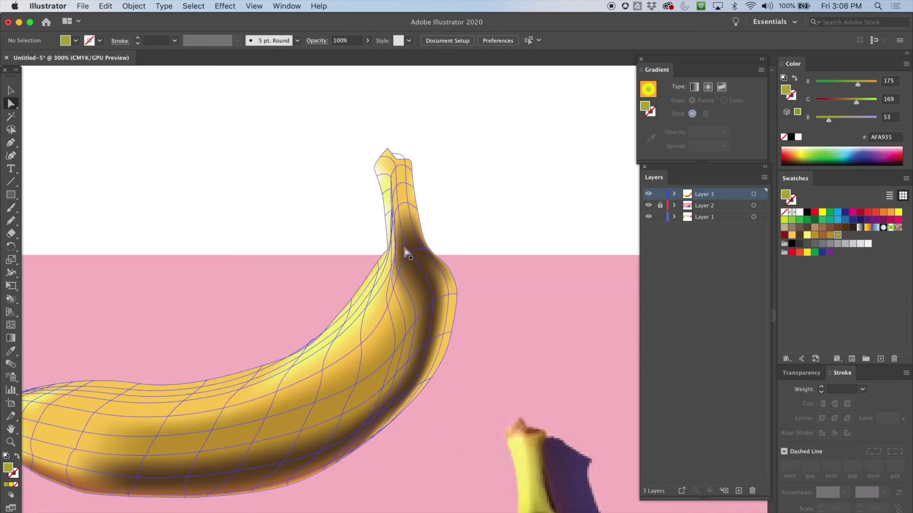
click(408, 255)
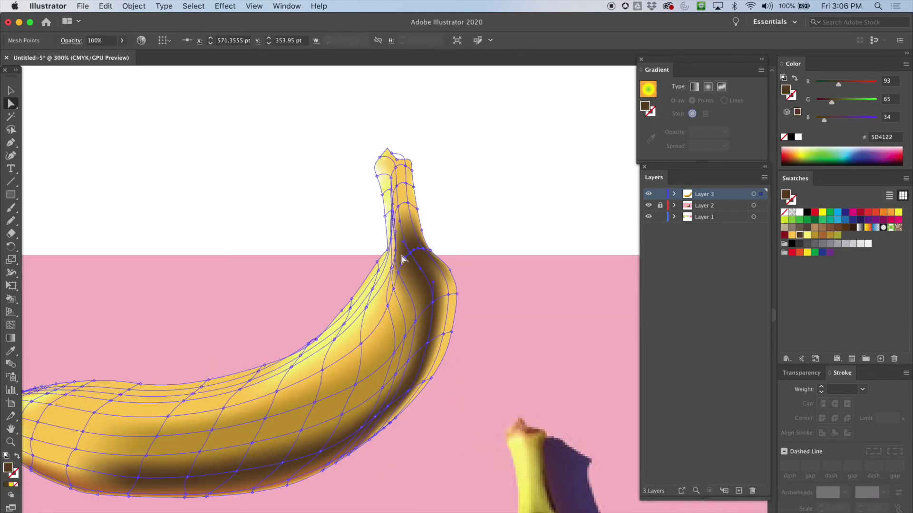
Colour the mesh points at the base of the banana's stem olive green (AFA935) and deselect the mesh
shift+click(399, 272)
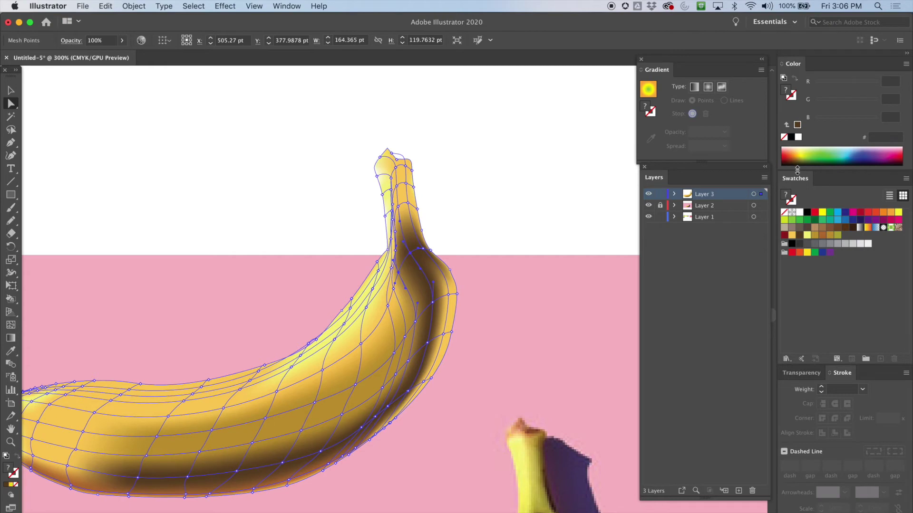
click(838, 235)
click(565, 259)
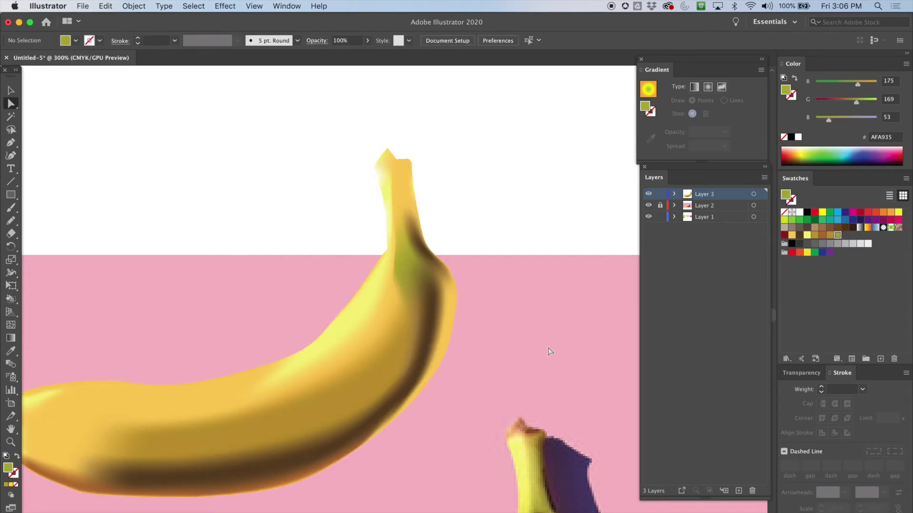
Compare the gradient-mesh banana with the photographed banana, checking the overall shading and the stem
key(super+minus)
key(super+minus)
key(super+minus)
key(super+minus)
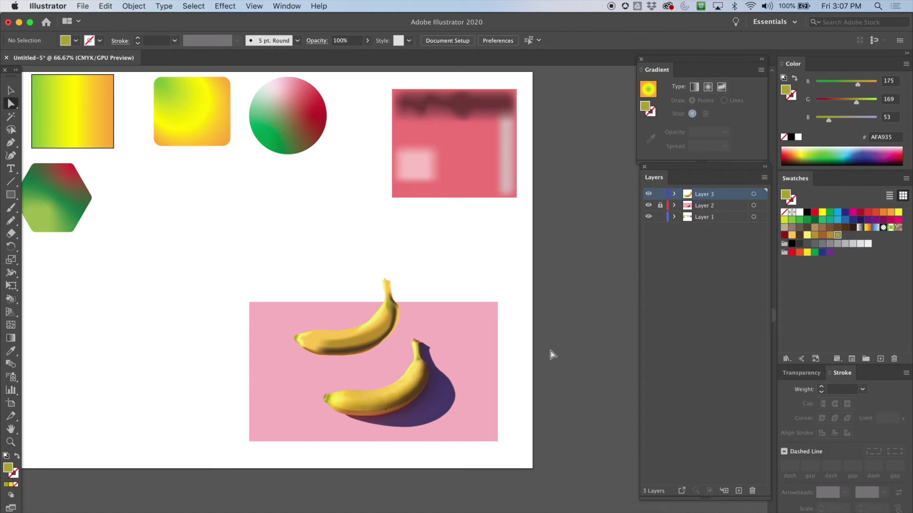
key(super+equal)
key(super+equal)
key(super+equal)
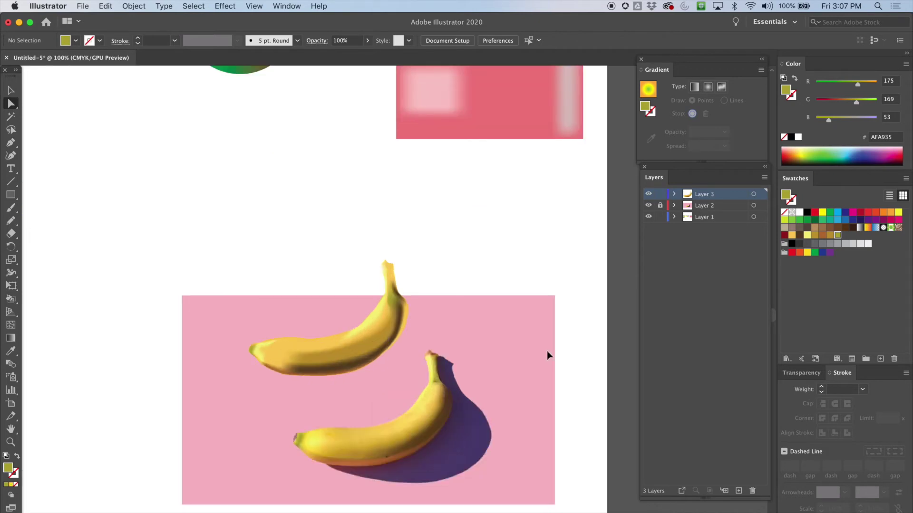
drag(508, 387, 550, 246)
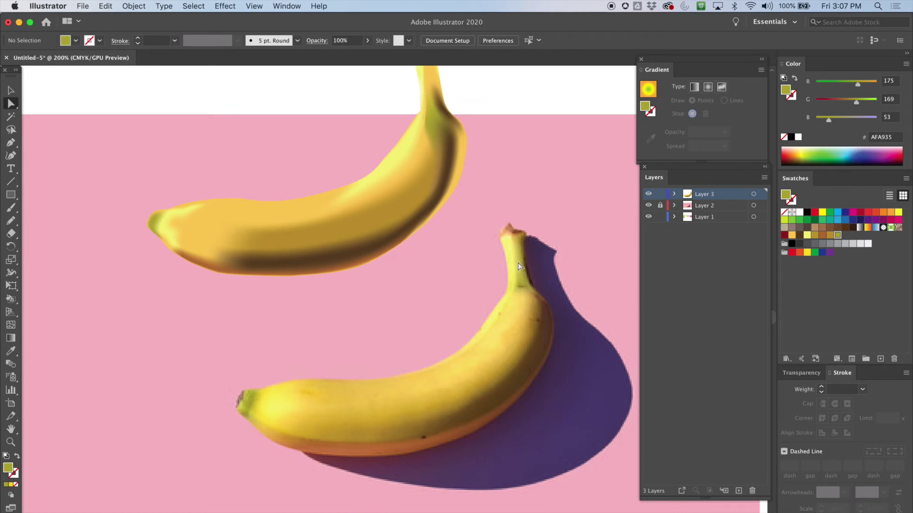
drag(519, 240, 456, 271)
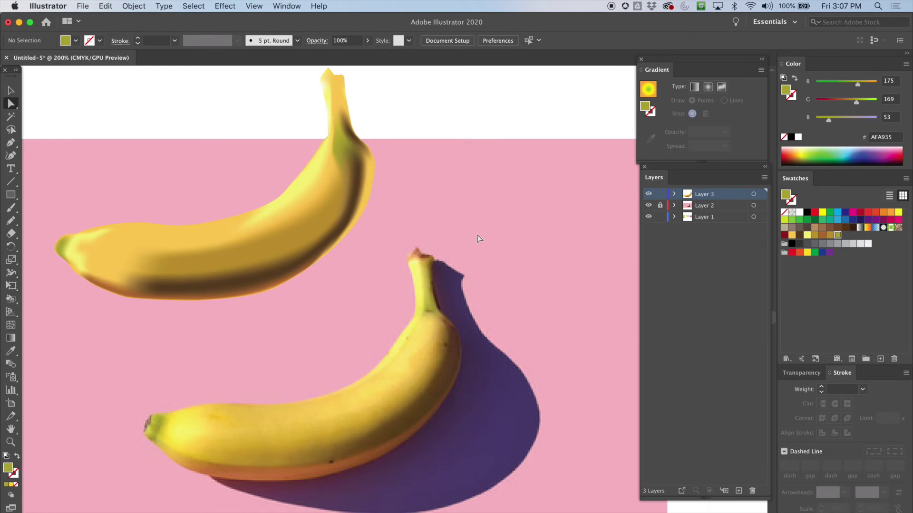
Examine the mesh lines across the entire gradient-mesh banana, then clear the selection
click(12, 339)
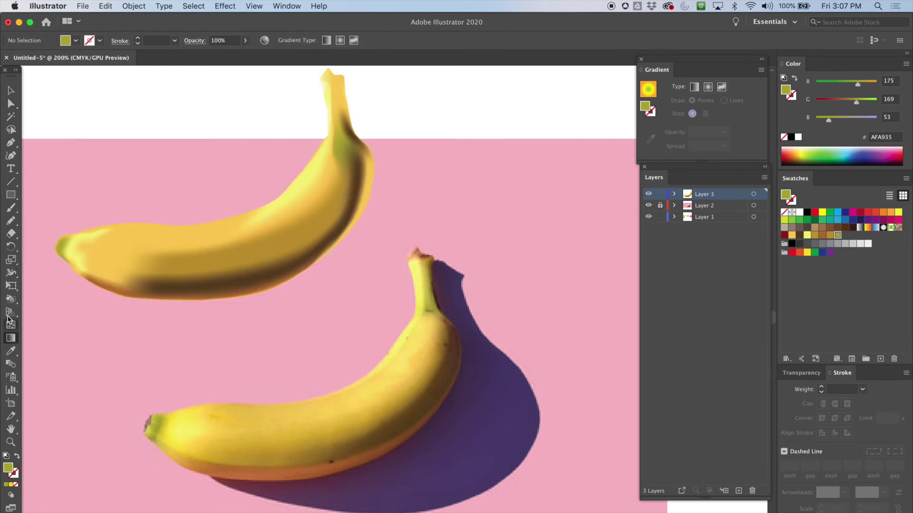
click(10, 90)
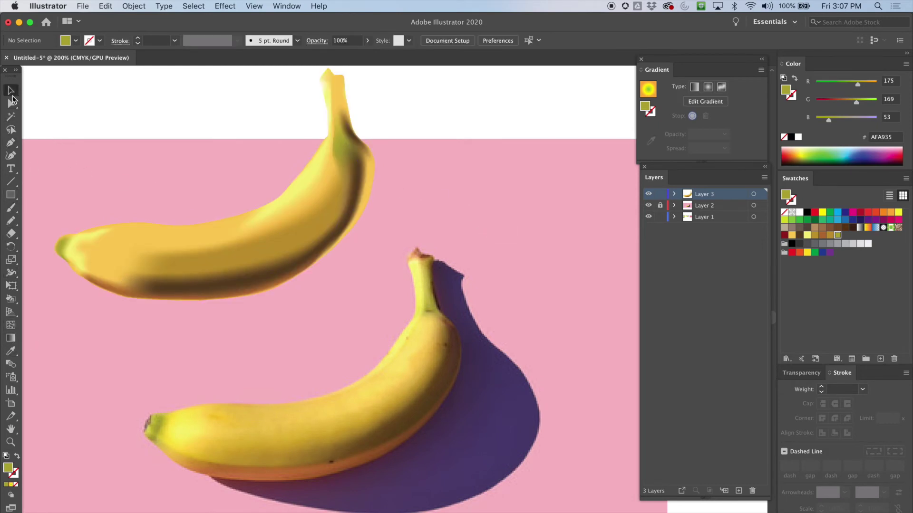
click(327, 209)
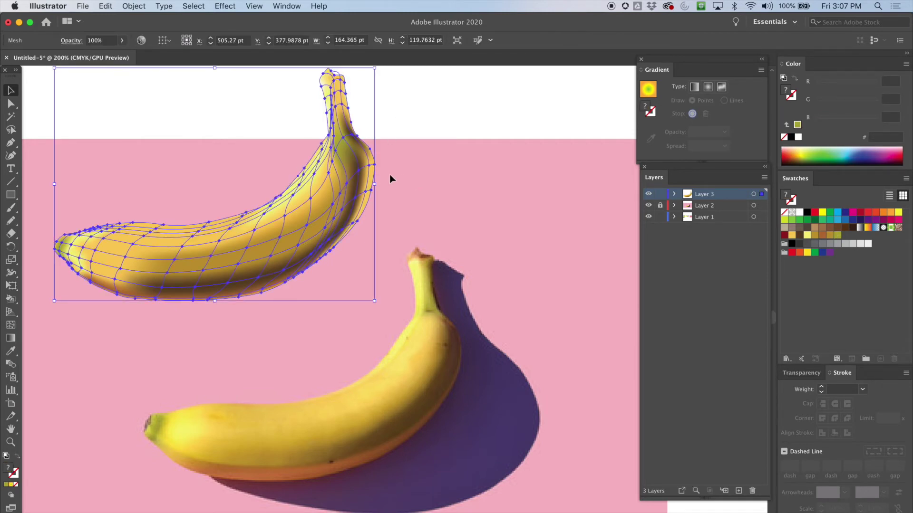
key(super+minus)
key(super+minus)
drag(431, 200, 277, 201)
key(a)
click(344, 243)
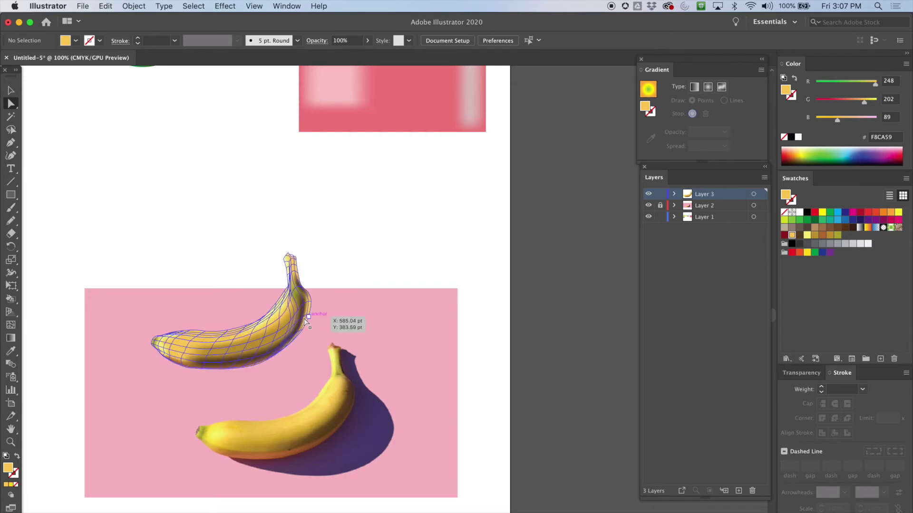
Start a Pen path down the inner edge of the photographed banana's stem and set its fill to none
key(super+equal)
key(super+equal)
key(super+equal)
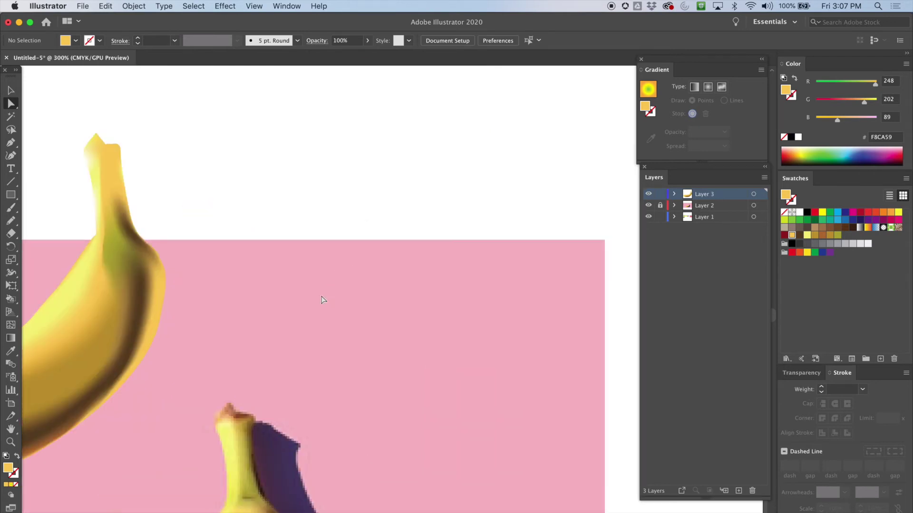
drag(252, 388, 391, 198)
drag(312, 291, 394, 176)
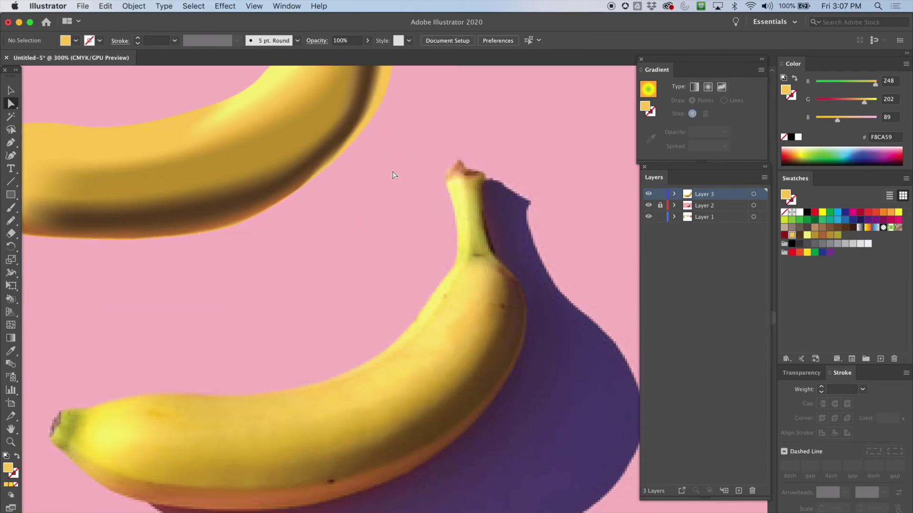
click(10, 142)
drag(458, 158, 463, 153)
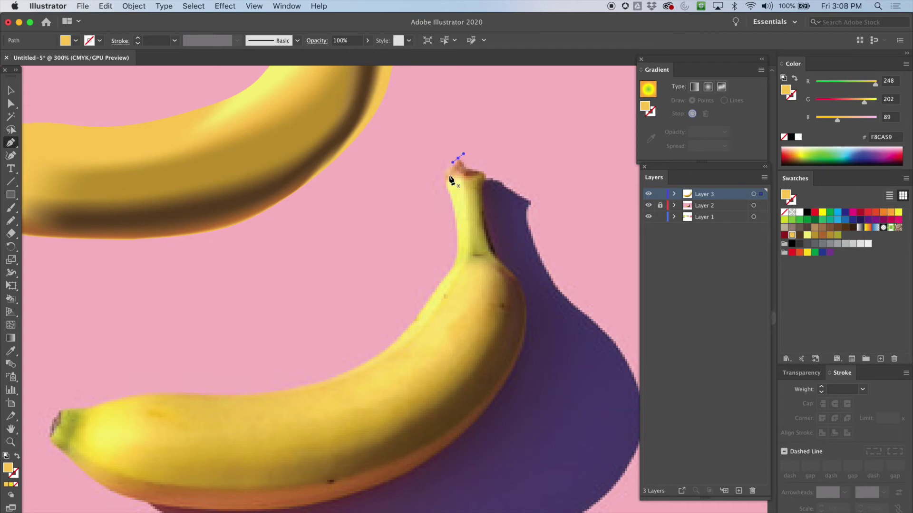
drag(445, 183, 449, 194)
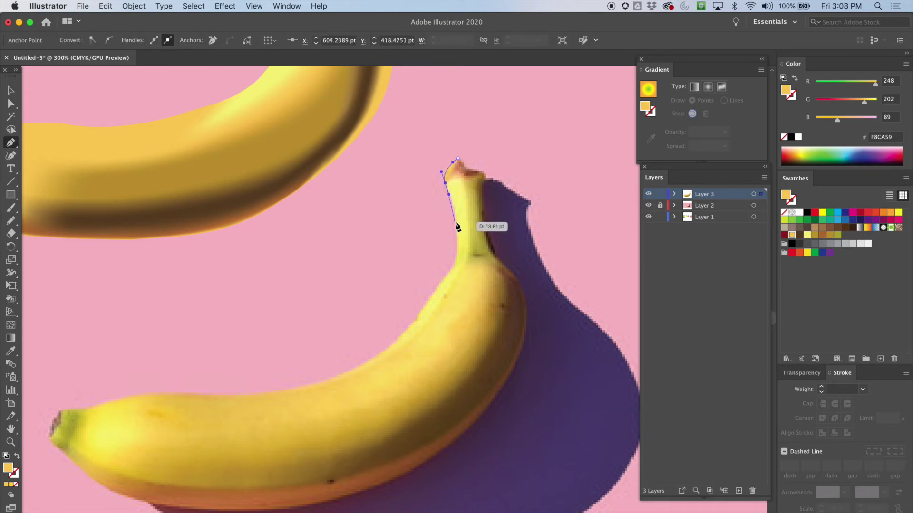
drag(458, 237, 680, 87)
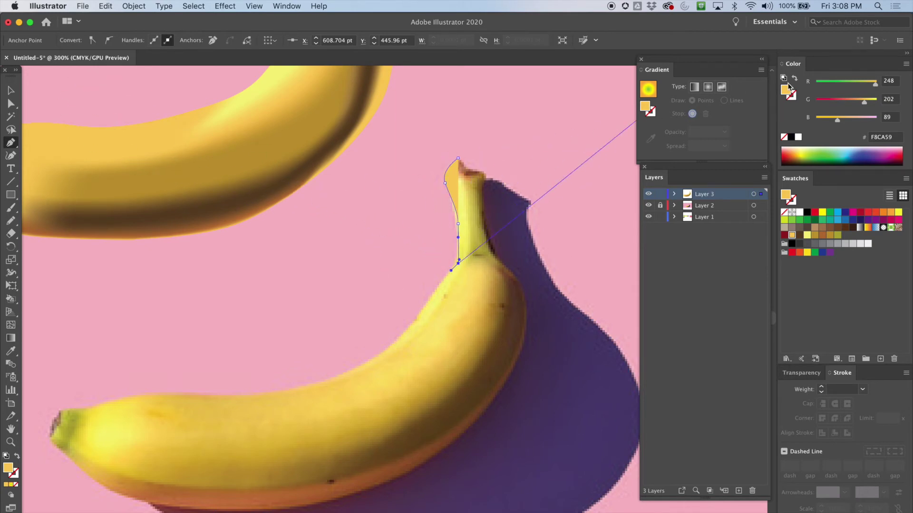
click(785, 137)
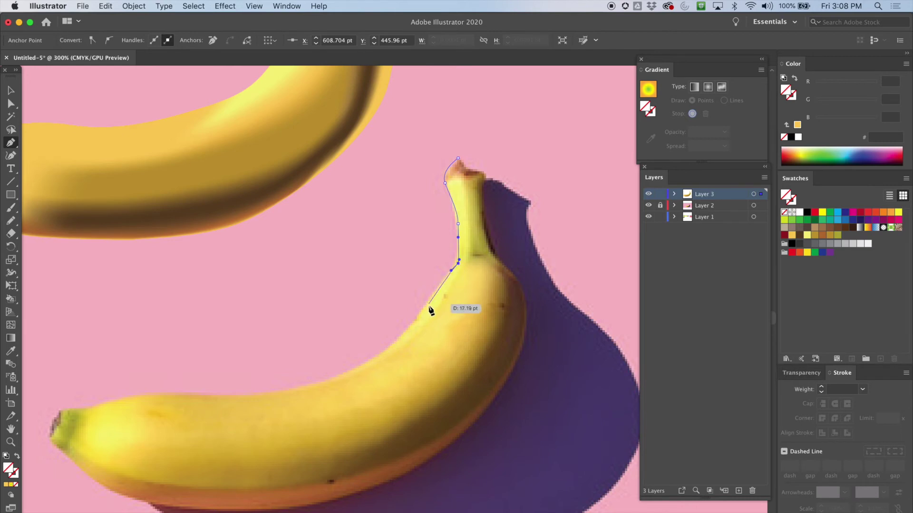
Continue the path along the photographed banana's inner curve, around the green tip and along the lower edge to the outer curve
click(401, 338)
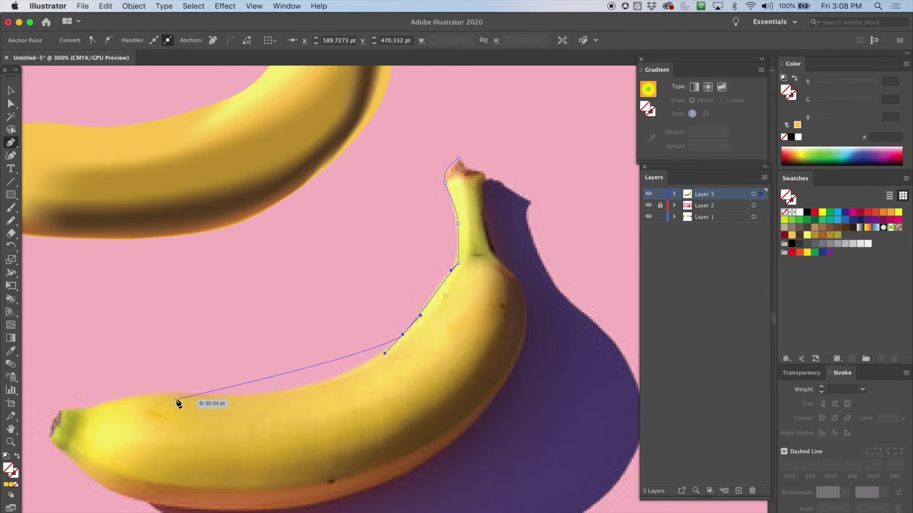
mouse_move(201, 397)
mouse_down()
mouse_move(130, 383)
mouse_move(85, 387)
mouse_move(108, 390)
mouse_move(82, 414)
mouse_move(56, 419)
mouse_move(54, 441)
mouse_move(74, 462)
mouse_up()
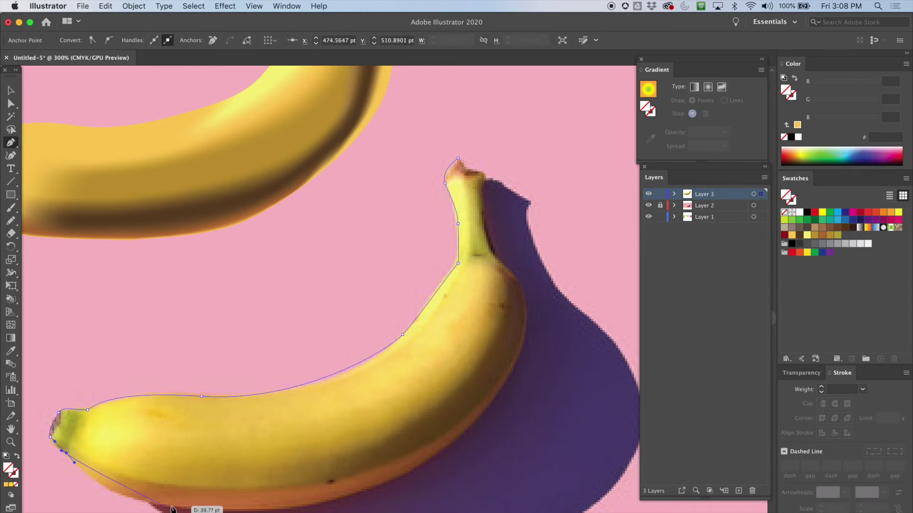
drag(174, 510, 230, 512)
drag(412, 472, 453, 450)
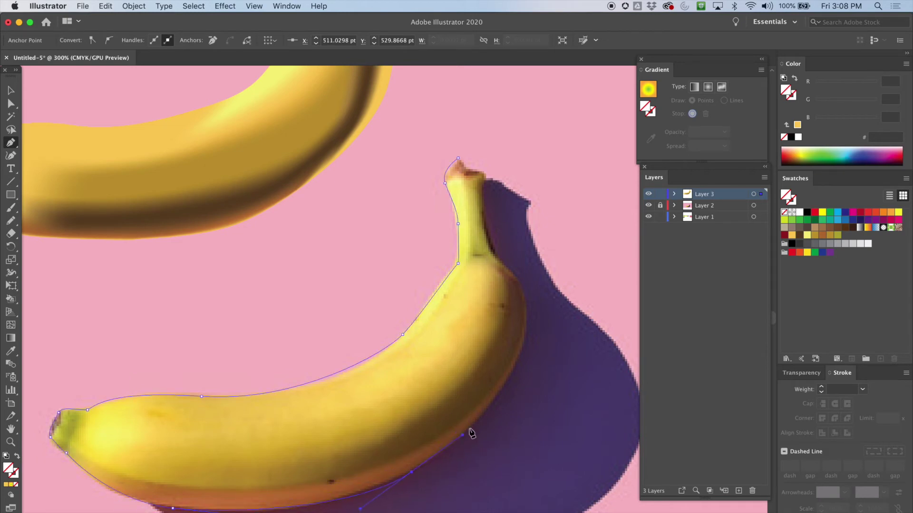
drag(526, 311, 524, 298)
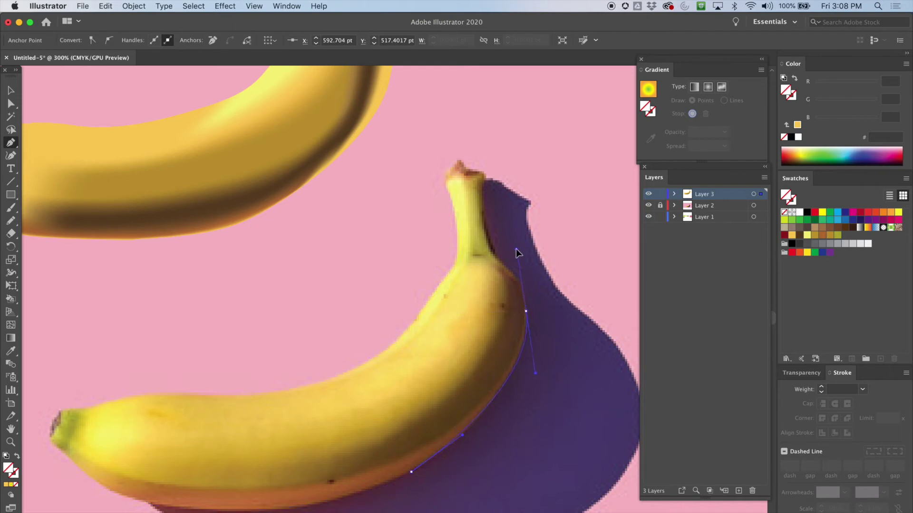
drag(518, 253, 521, 276)
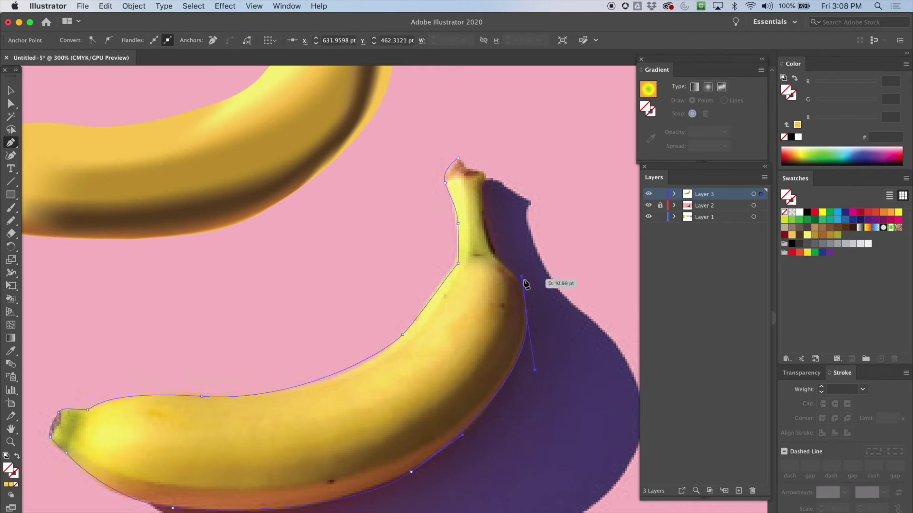
Trace the outer edge of the stem, close the path at its starting point, and select the complete banana outline
drag(497, 258, 495, 258)
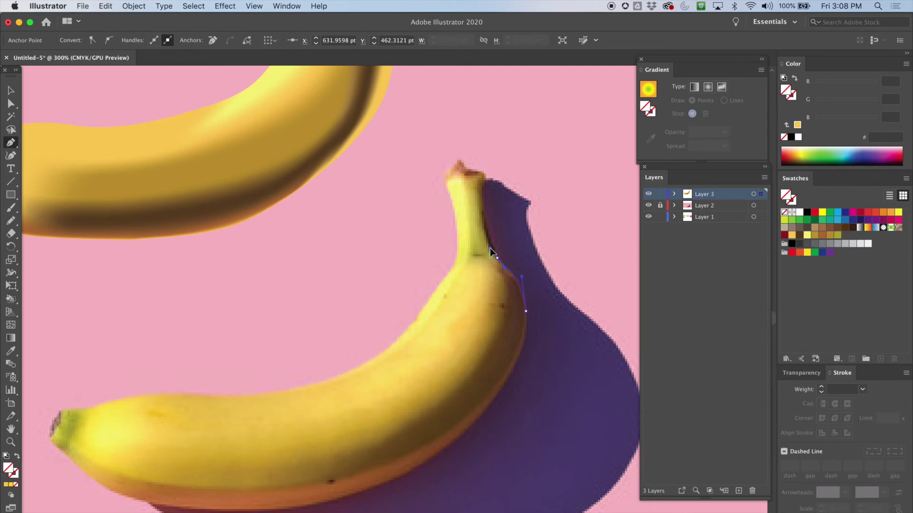
drag(481, 203, 469, 170)
click(465, 167)
click(458, 159)
click(10, 90)
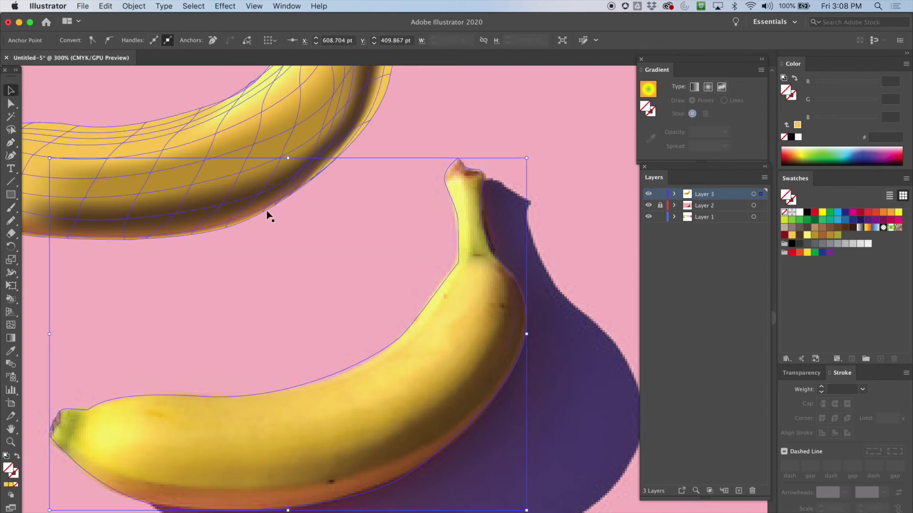
click(275, 305)
drag(262, 461, 264, 462)
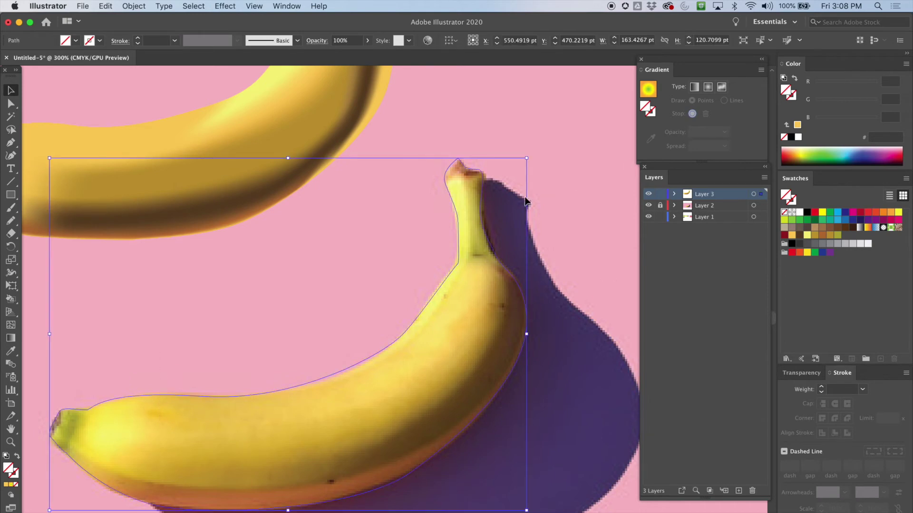
Move the traced banana outline off the photographed banana so it overlaps the pink background's left edge
key(super+minus)
key(super+minus)
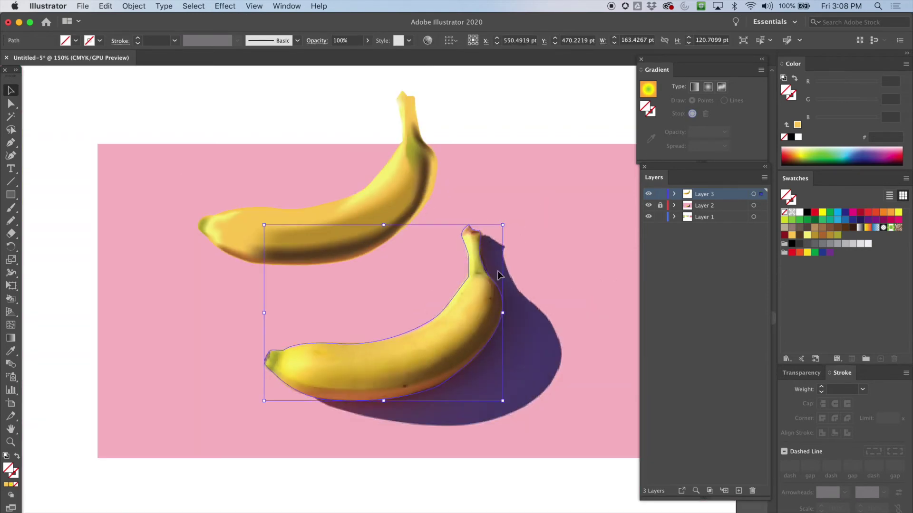
drag(338, 339, 77, 396)
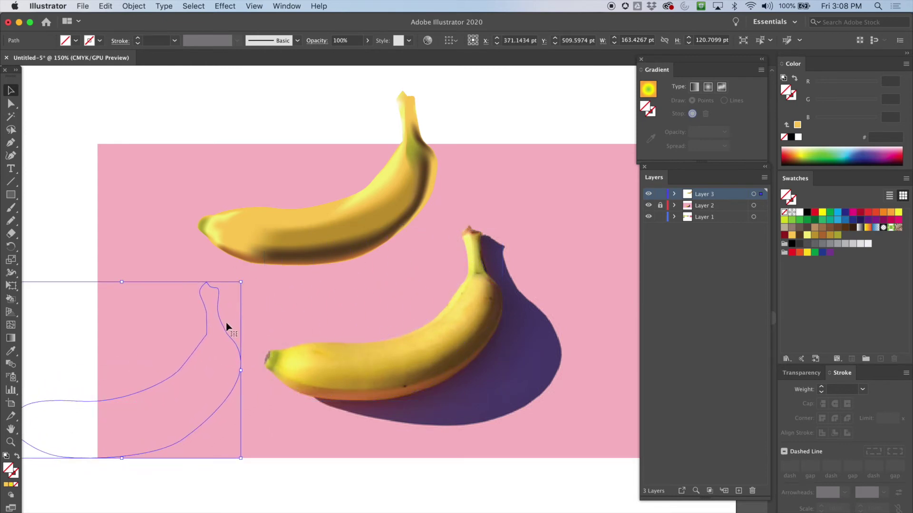
scroll(291, 310, left, 6)
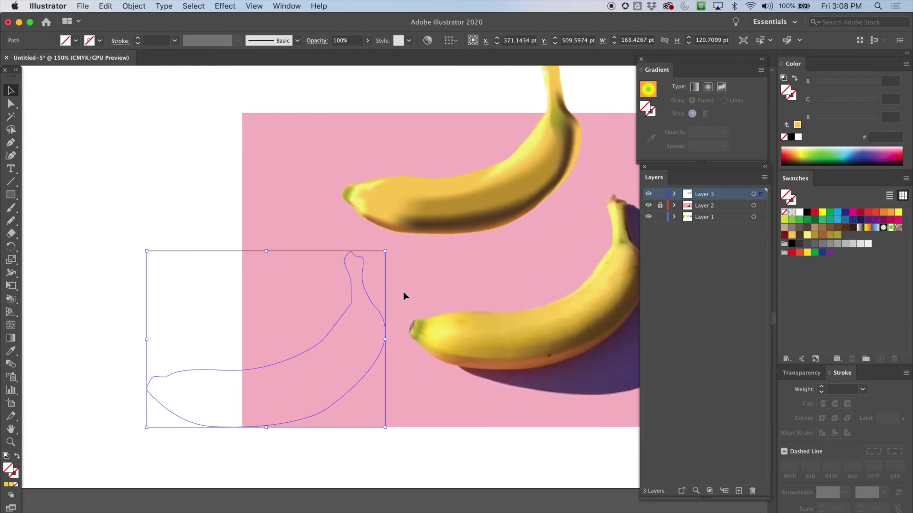
drag(480, 258, 393, 289)
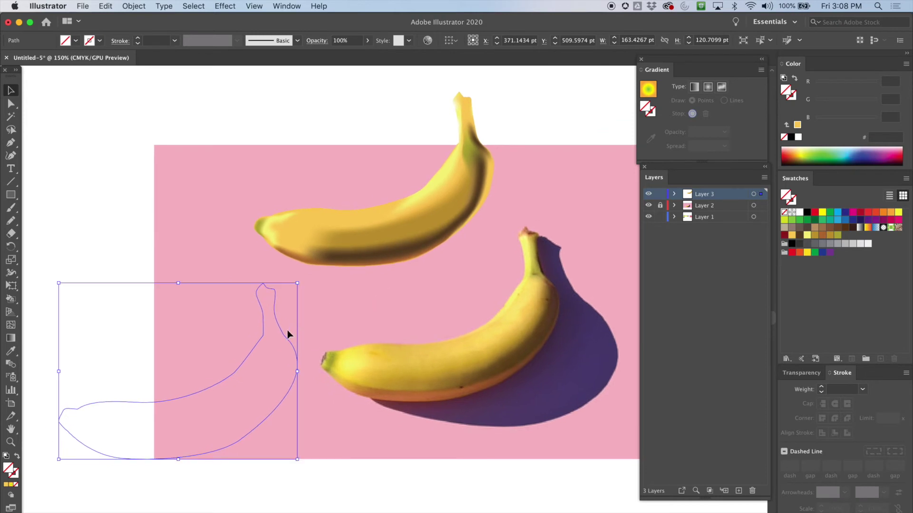
drag(284, 338, 244, 314)
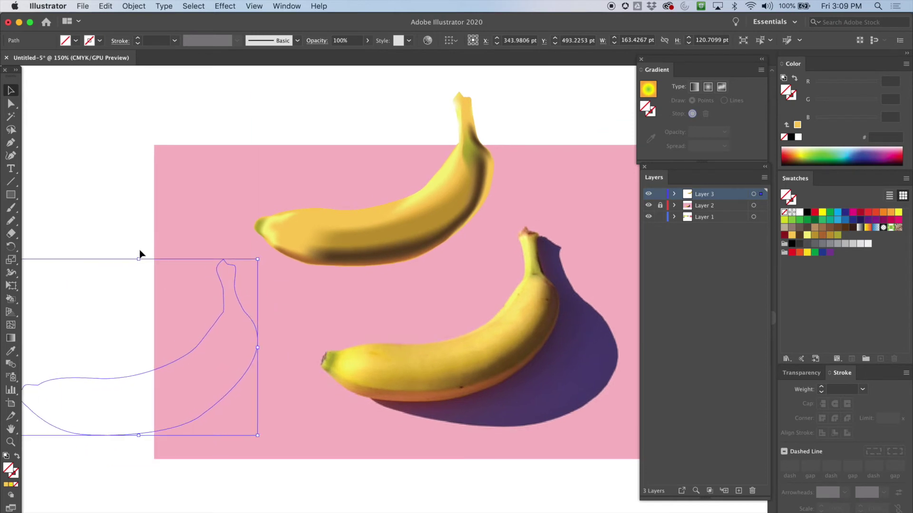
scroll(132, 287, left, 4)
scroll(132, 286, down, 2)
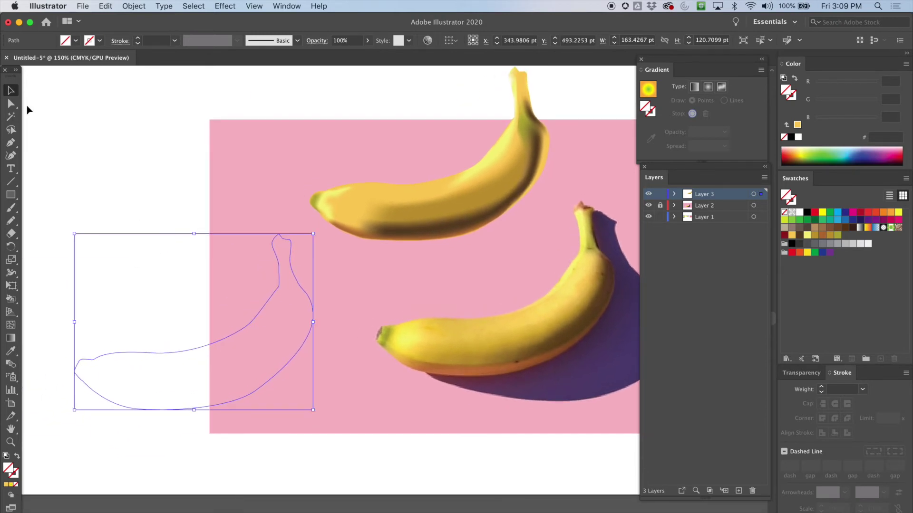
Fill the traced banana outline with golden yellow (F8CA59) and apply a freeform gradient drawn with points
click(103, 275)
drag(86, 286, 258, 435)
click(792, 236)
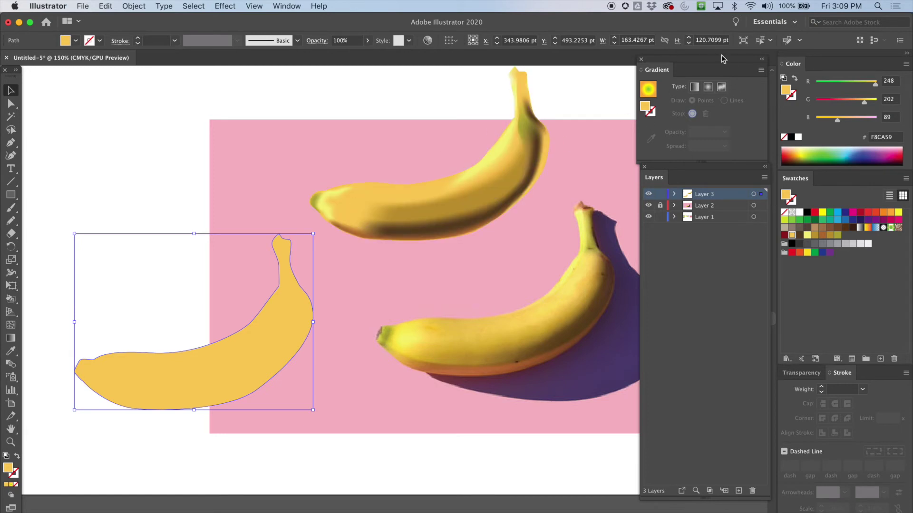
click(725, 89)
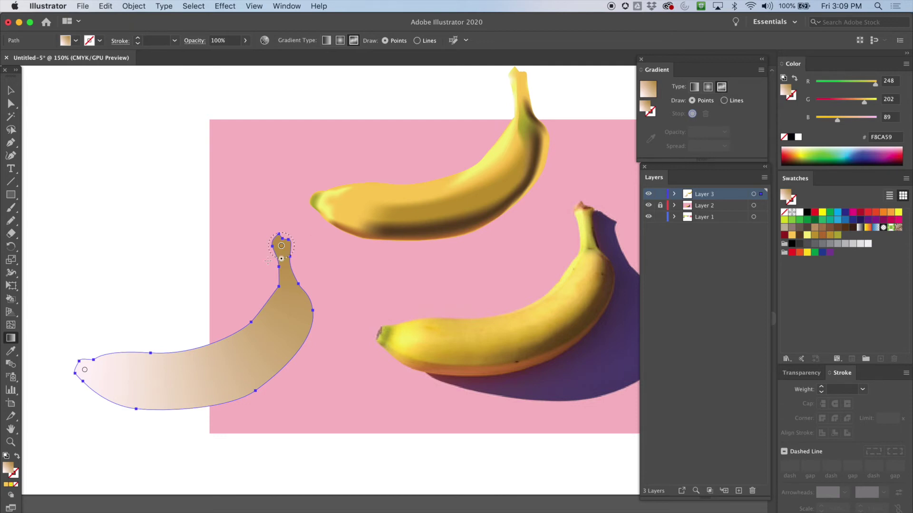
Try adding a white colour stop near the stem tip of the freeform gradient, and undo the change
click(279, 241)
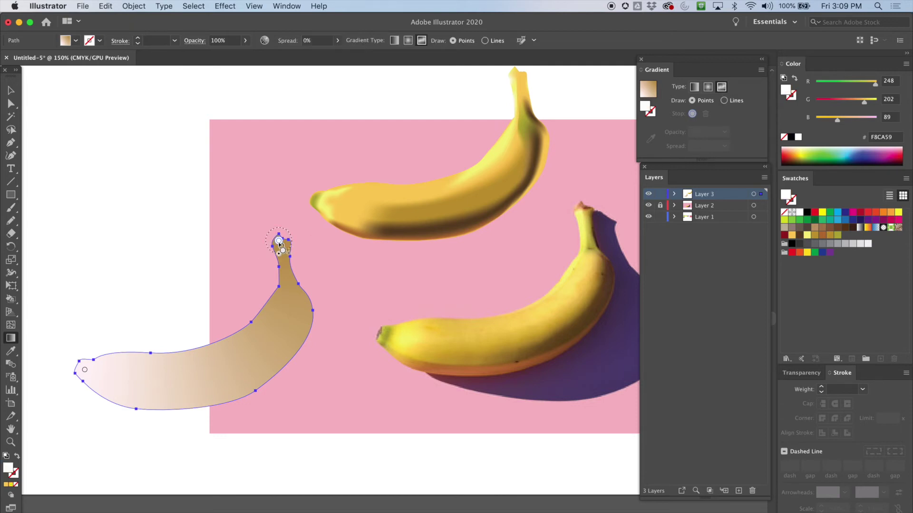
super+click(278, 269)
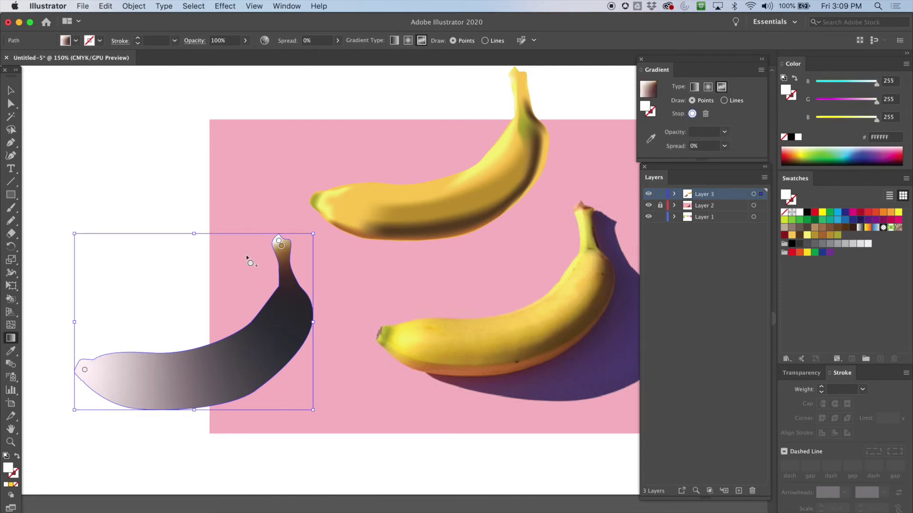
key(super+z)
key(super+equal)
key(super+equal)
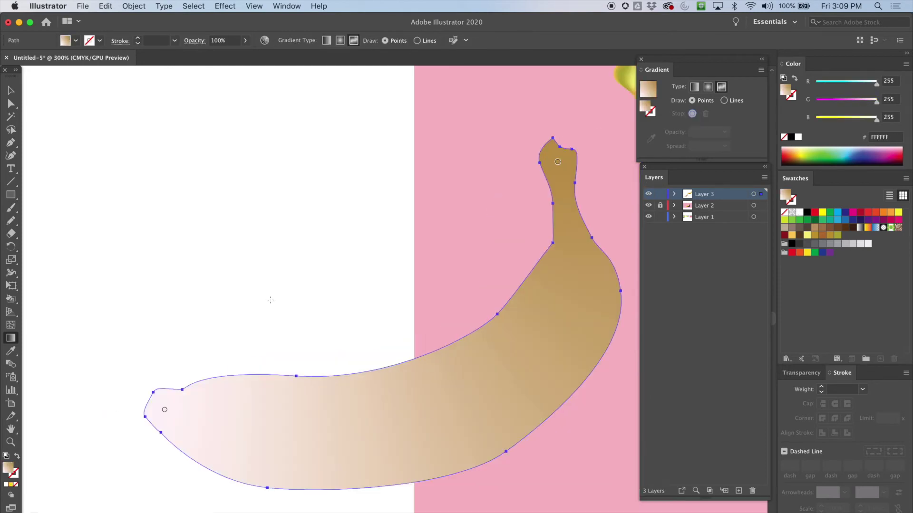
Recolour the freeform gradient stops at the stem and the blossom end golden yellow (F8CA59)
drag(308, 288, 253, 267)
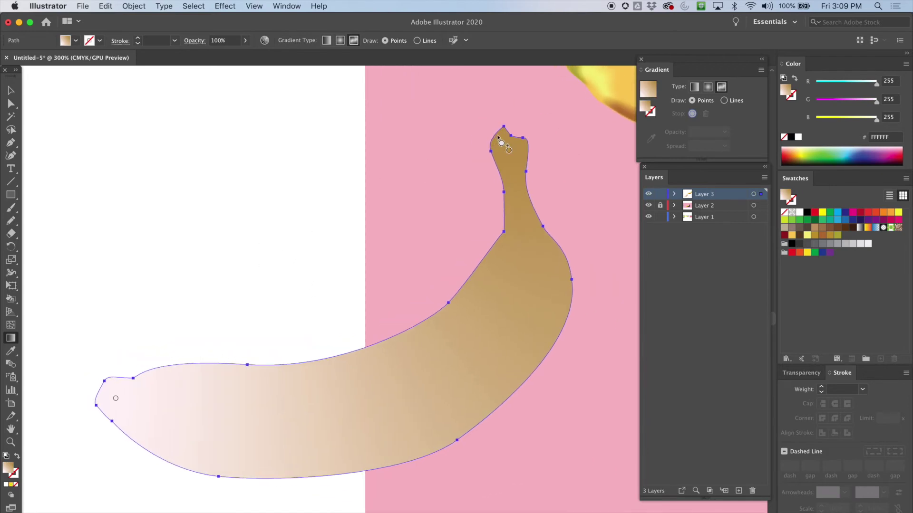
click(509, 151)
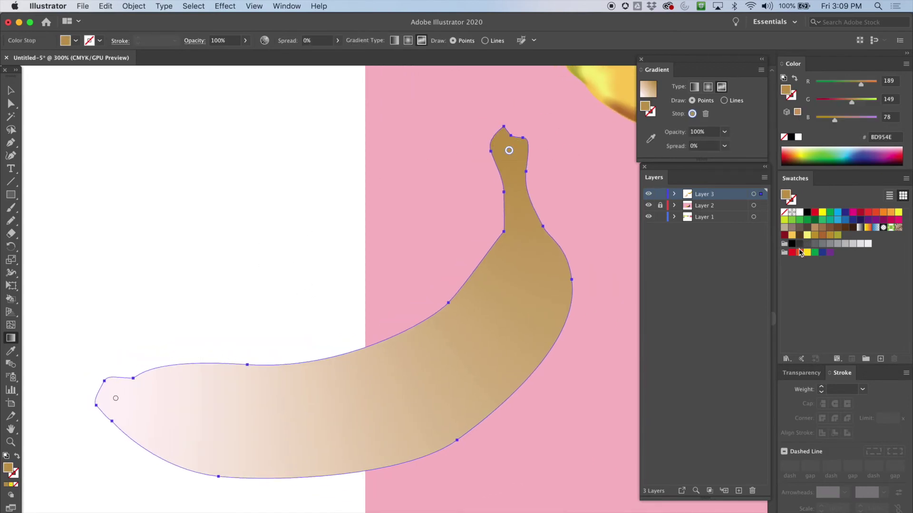
click(791, 235)
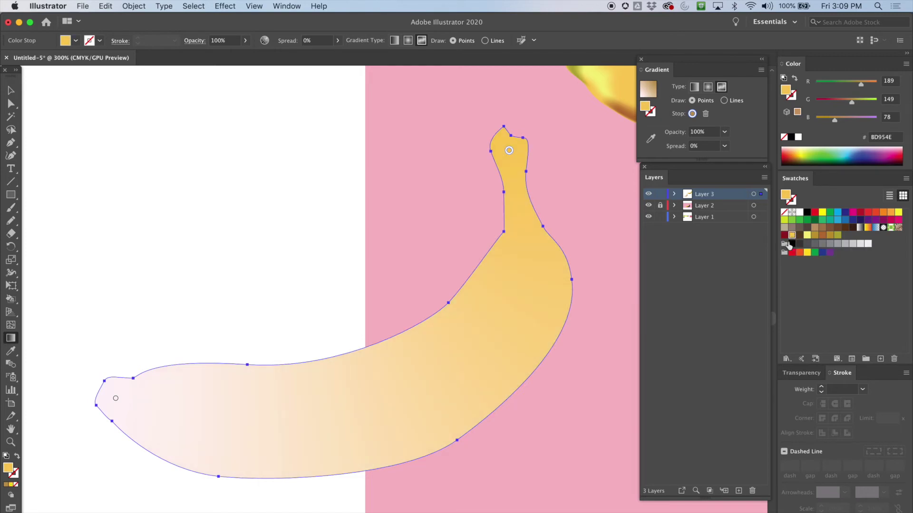
click(116, 401)
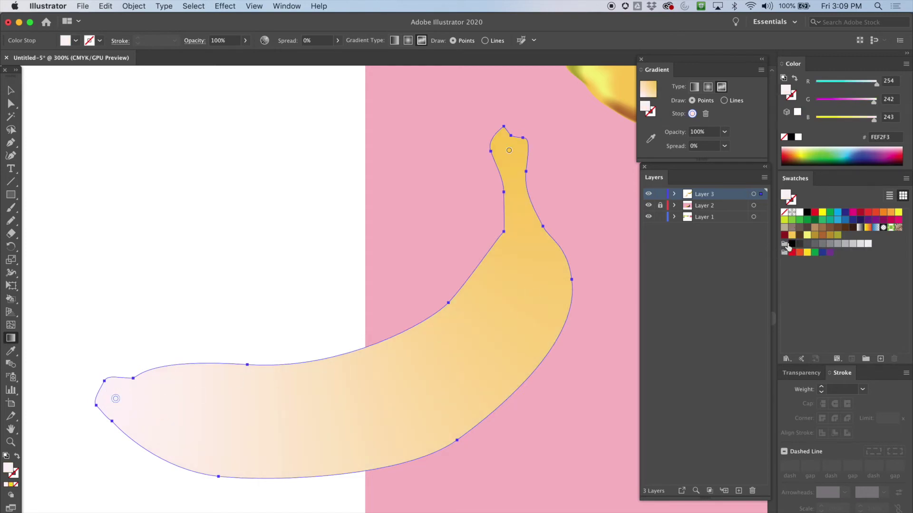
click(791, 236)
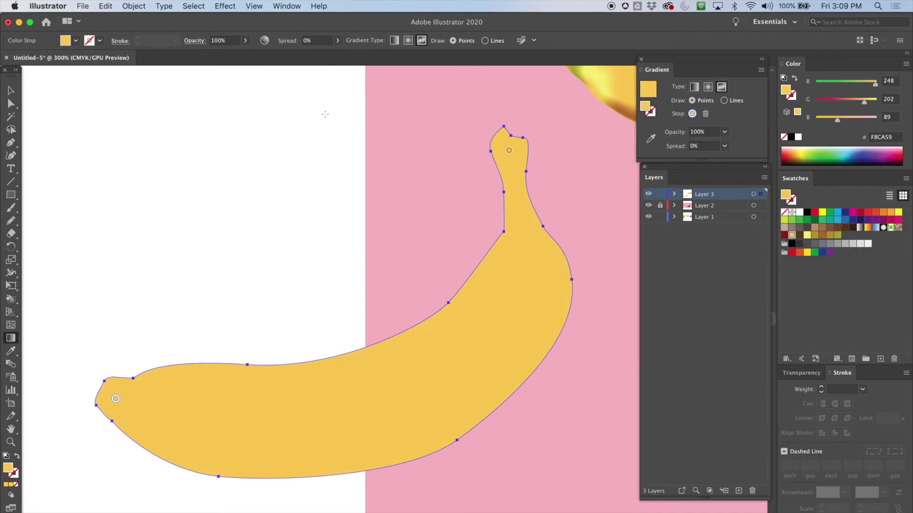
Draw a freeform gradient line of seven colour stops along the banana's outer curve, from just below the stem toward the underside
click(723, 101)
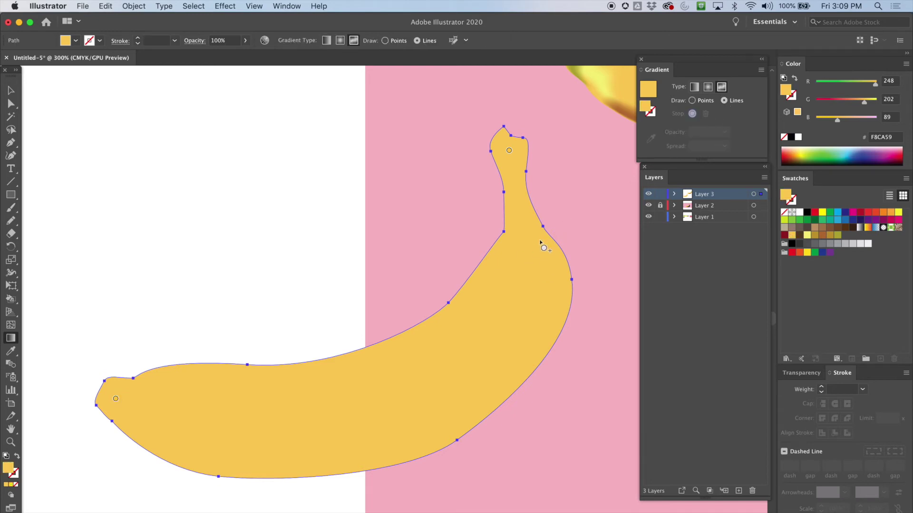
drag(579, 322, 128, 284)
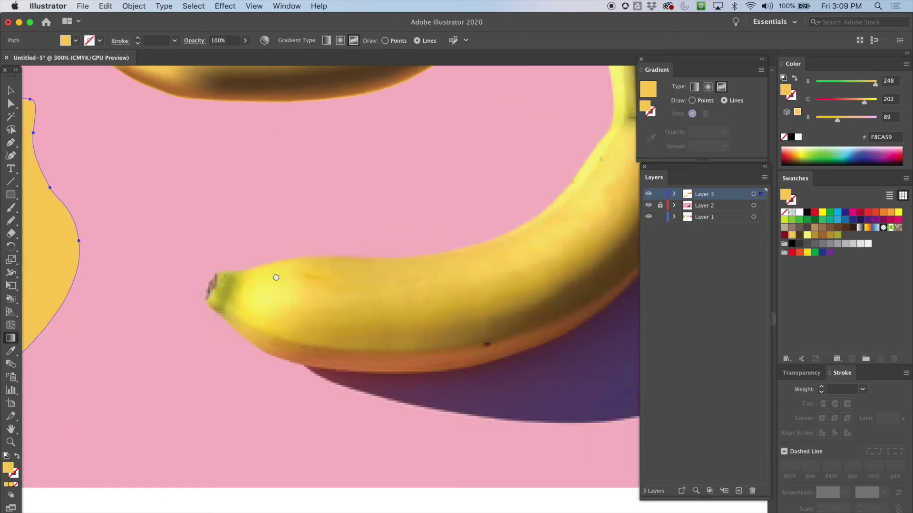
drag(526, 196, 219, 253)
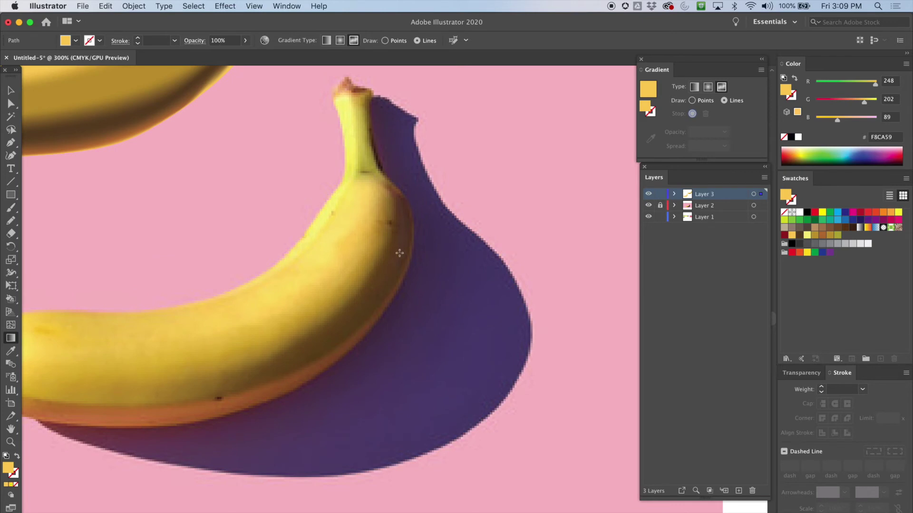
drag(202, 350, 605, 267)
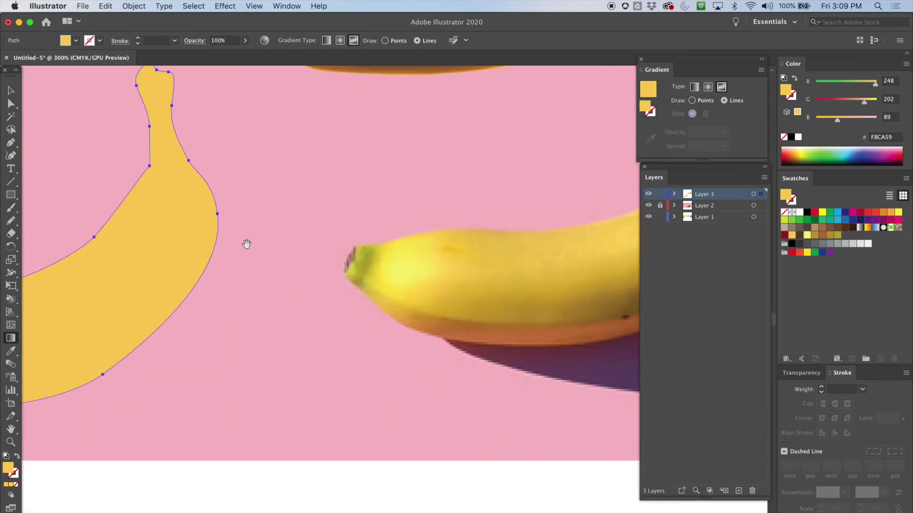
drag(225, 247, 467, 214)
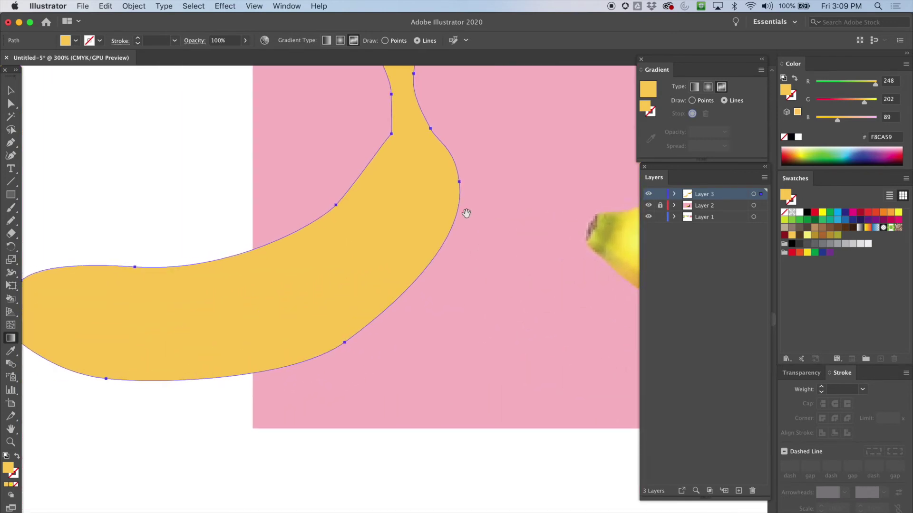
click(430, 149)
click(434, 195)
click(414, 238)
click(377, 277)
click(324, 314)
click(268, 341)
click(217, 350)
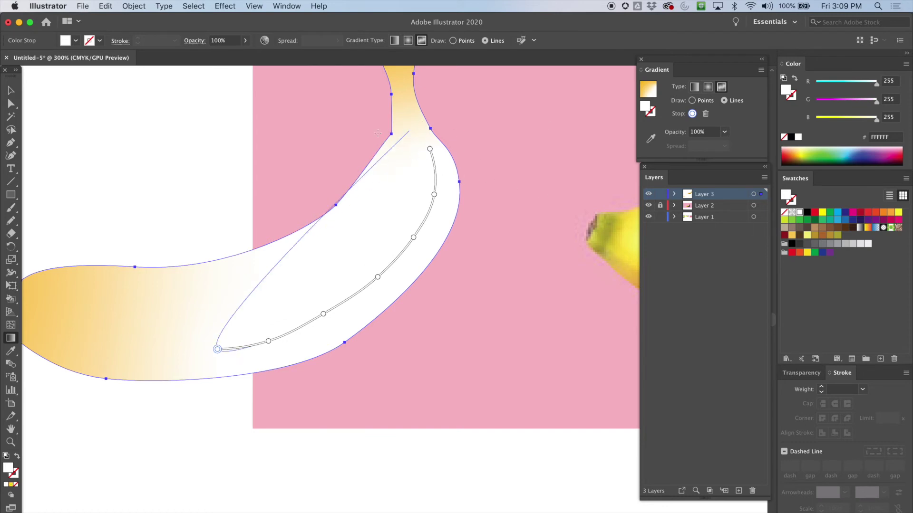
Recolour all seven stops on the outer-curve gradient line dark brown (5D4122)
click(691, 100)
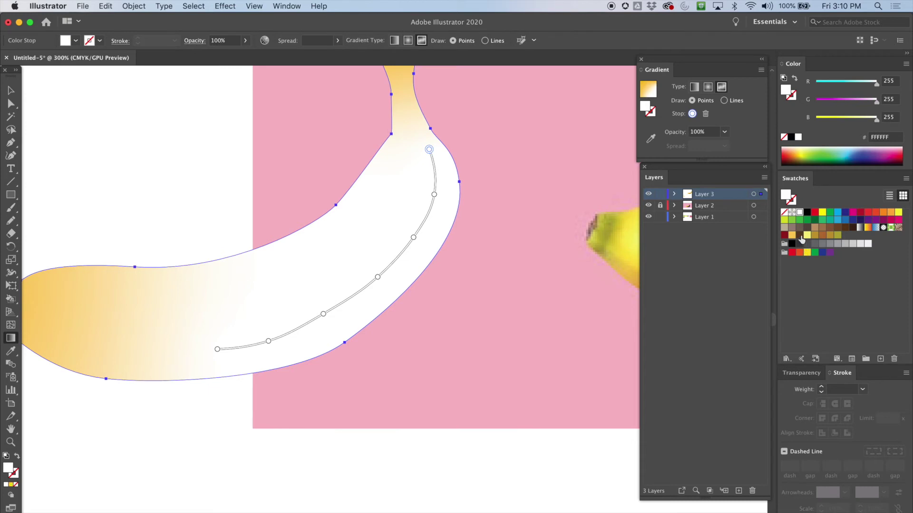
click(800, 236)
click(434, 195)
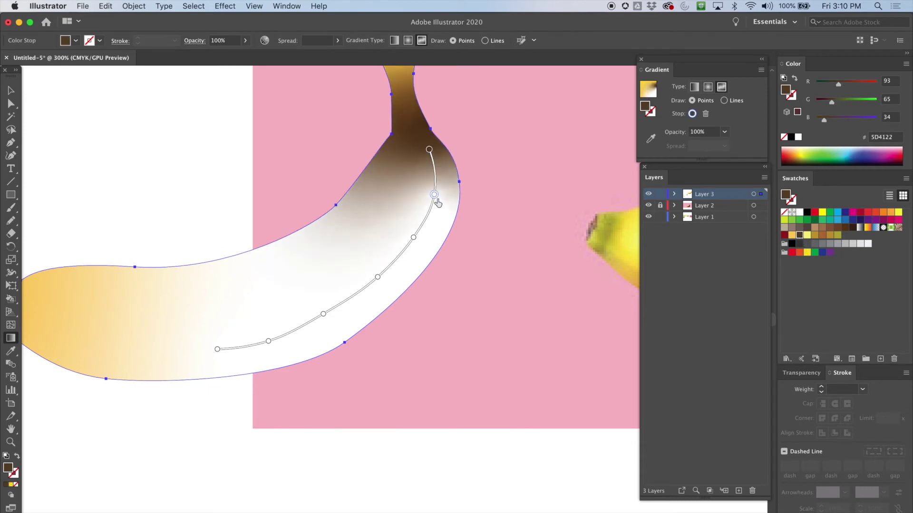
click(804, 238)
click(413, 238)
click(379, 276)
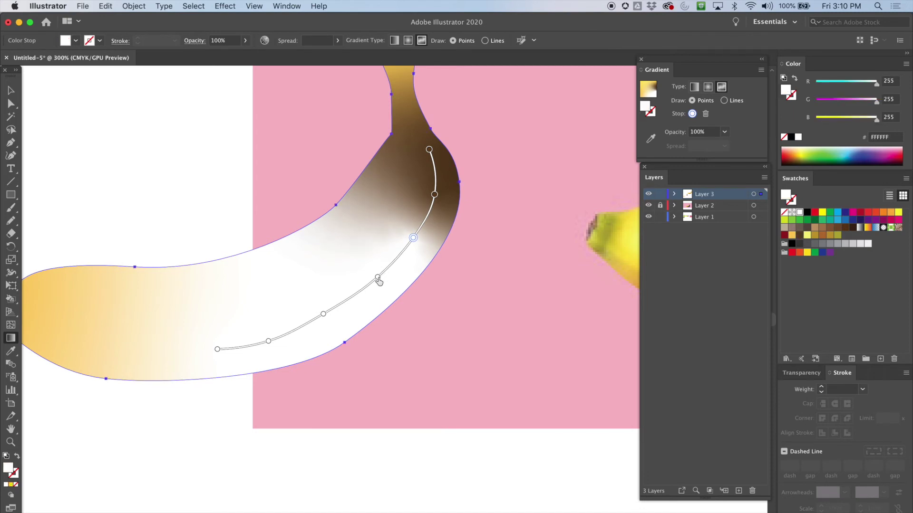
shift+click(323, 314)
shift+click(268, 342)
click(799, 236)
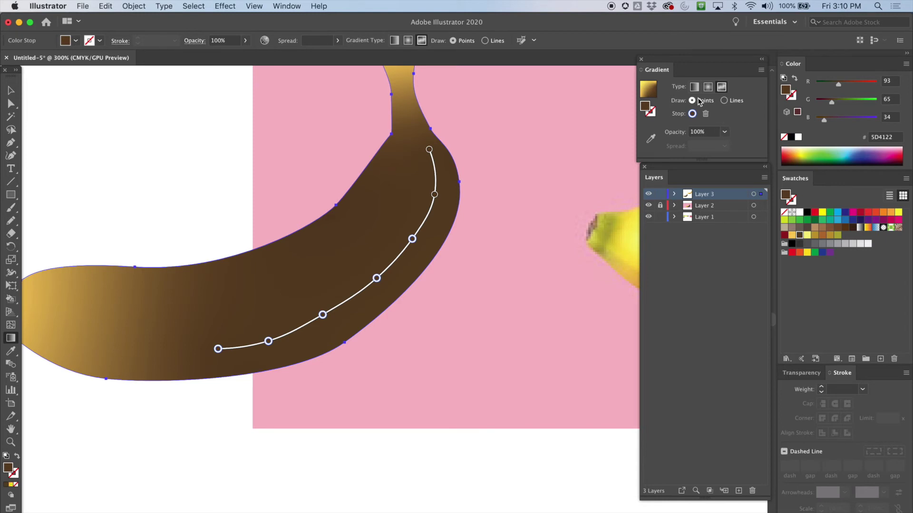
Shift the brown gradient line's stops closer to the banana's outer edge, leaving its lower end stop in place
click(429, 149)
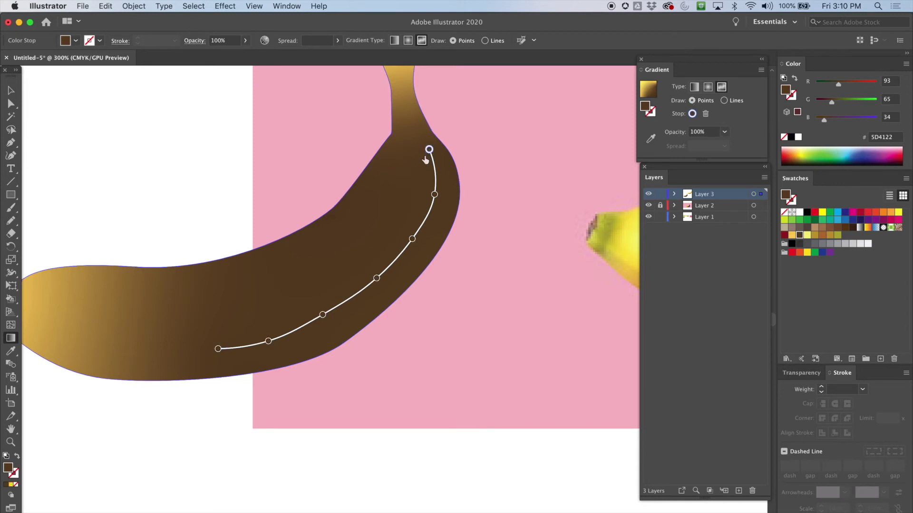
click(434, 195)
double_click(434, 194)
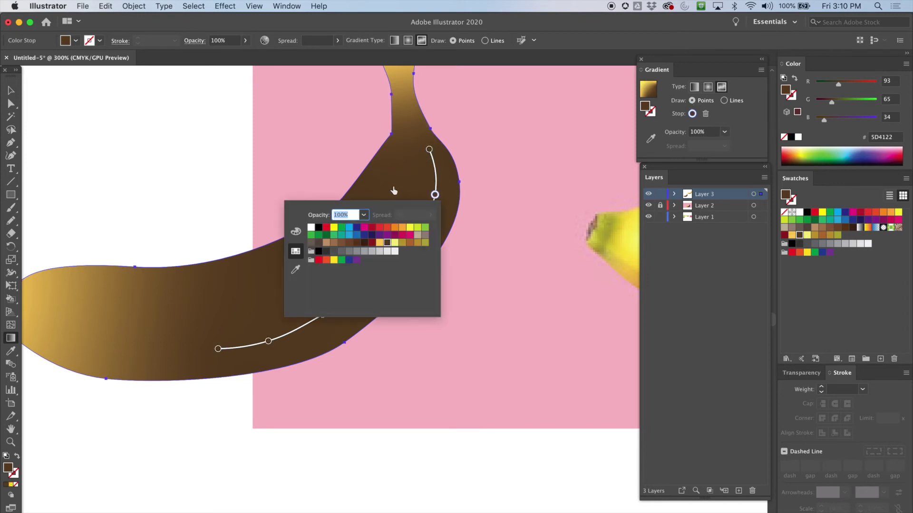
click(217, 349)
drag(430, 149, 440, 164)
drag(435, 195, 440, 203)
drag(412, 238, 419, 249)
drag(376, 279, 381, 288)
drag(322, 315, 324, 327)
drag(269, 341, 269, 348)
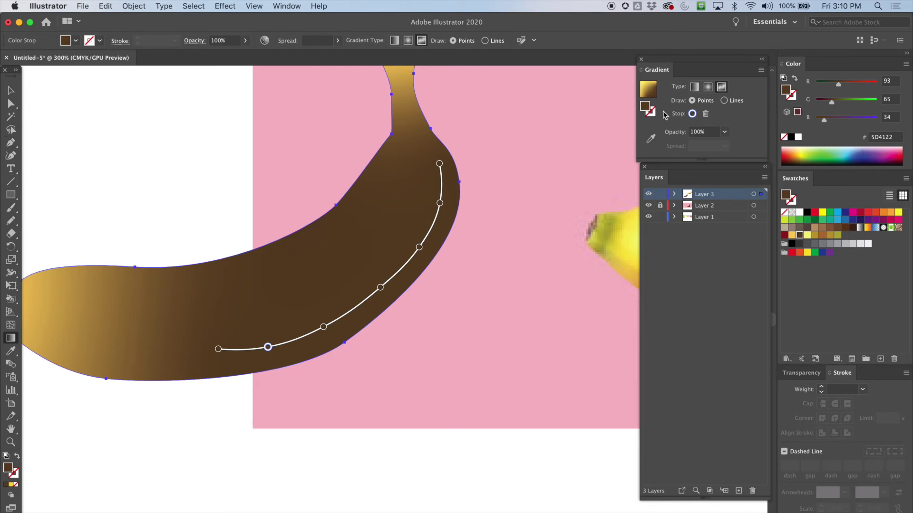
Try 40% opacity on the brown stop next to the line's lower end, and restore it to 100%
click(724, 133)
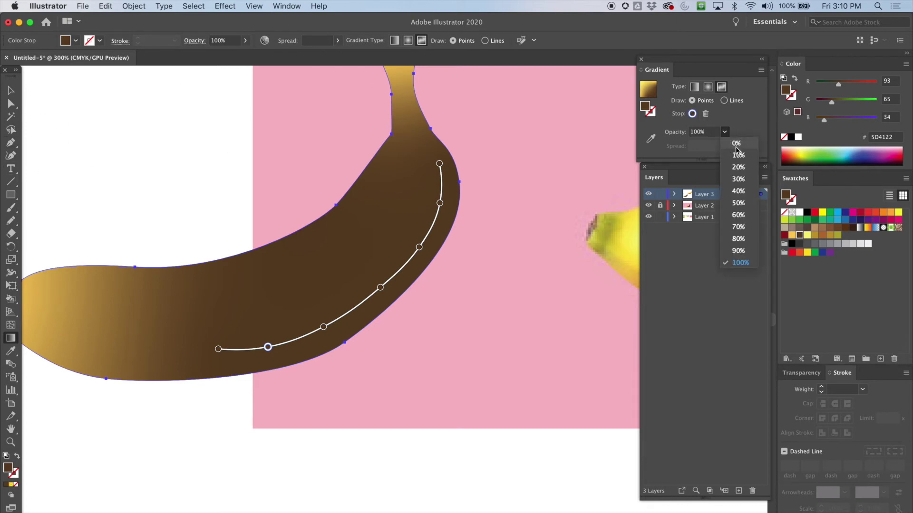
click(739, 196)
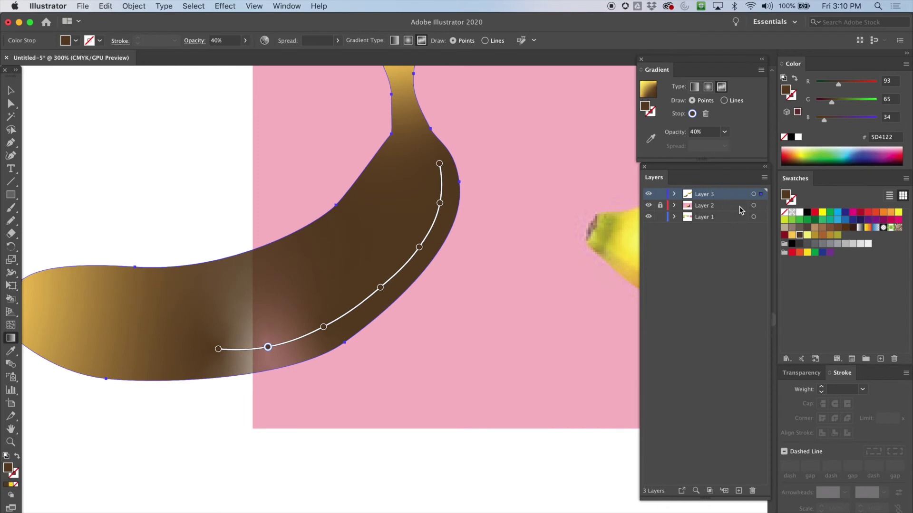
click(725, 132)
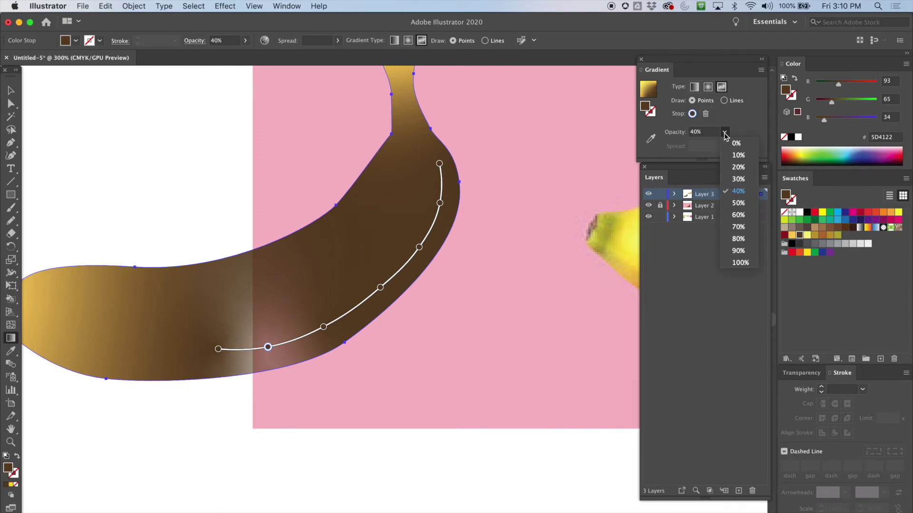
click(740, 262)
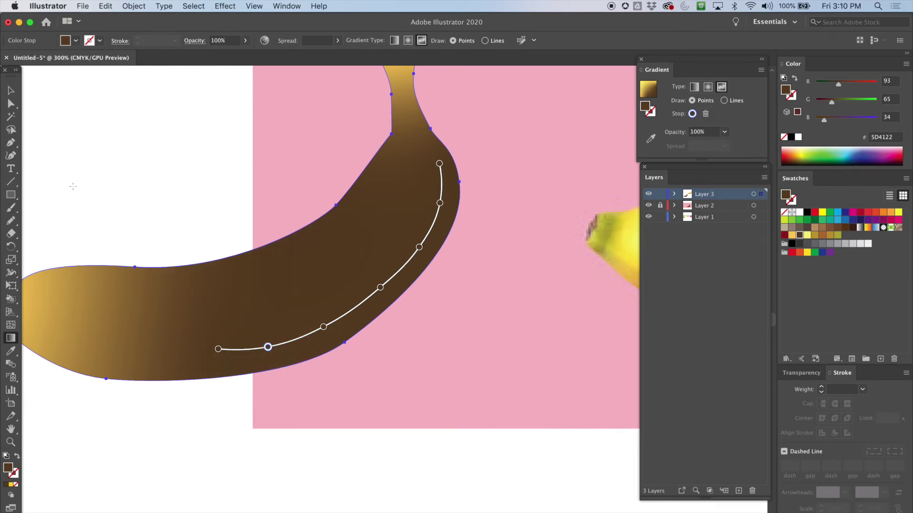
Draw a second gradient line from the stem along the banana's inner curve to the blossom end, using golden yellow (F8CA59) below the stem
click(725, 100)
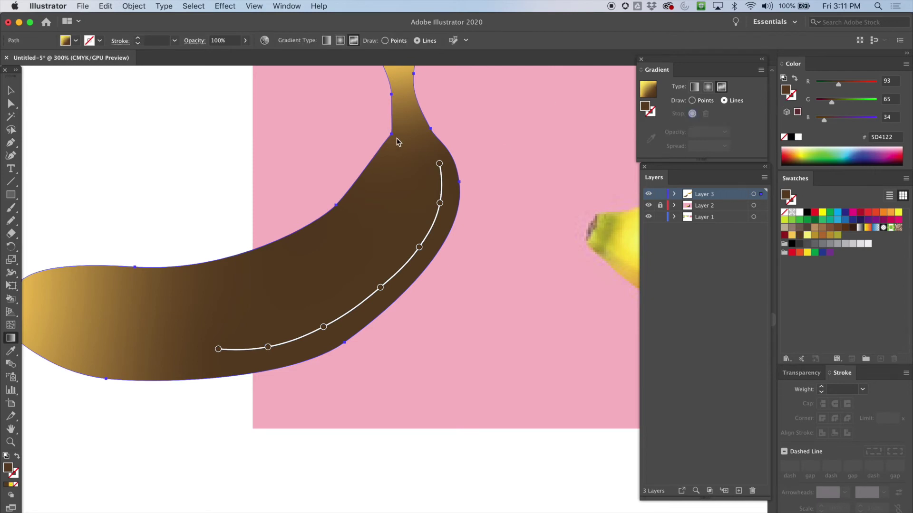
click(399, 103)
click(396, 146)
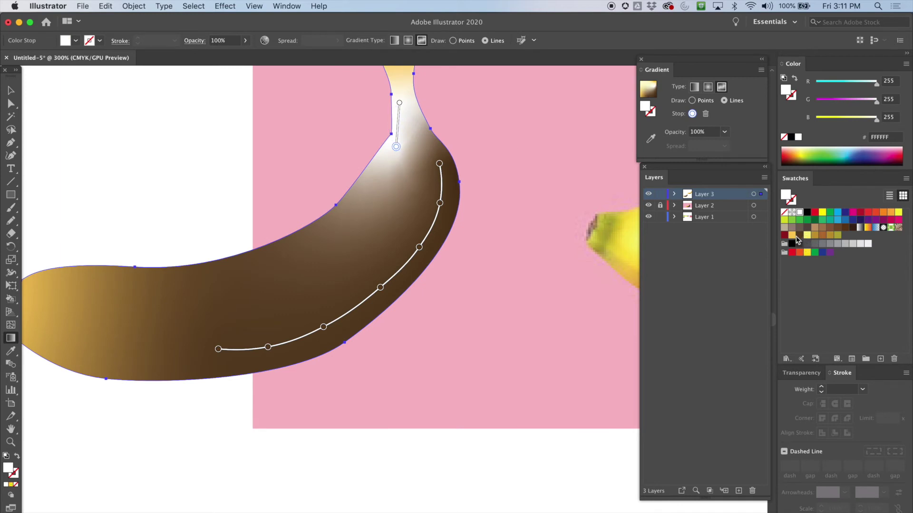
click(794, 236)
click(371, 196)
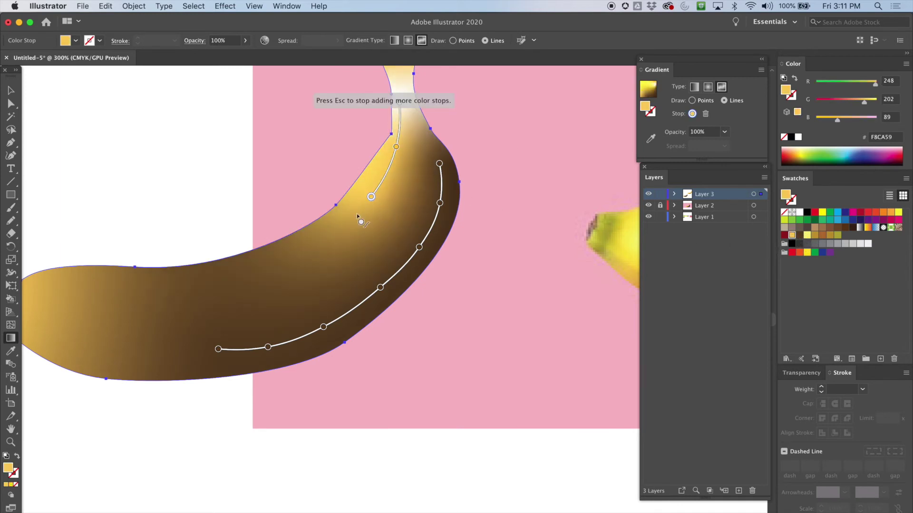
click(314, 242)
click(227, 280)
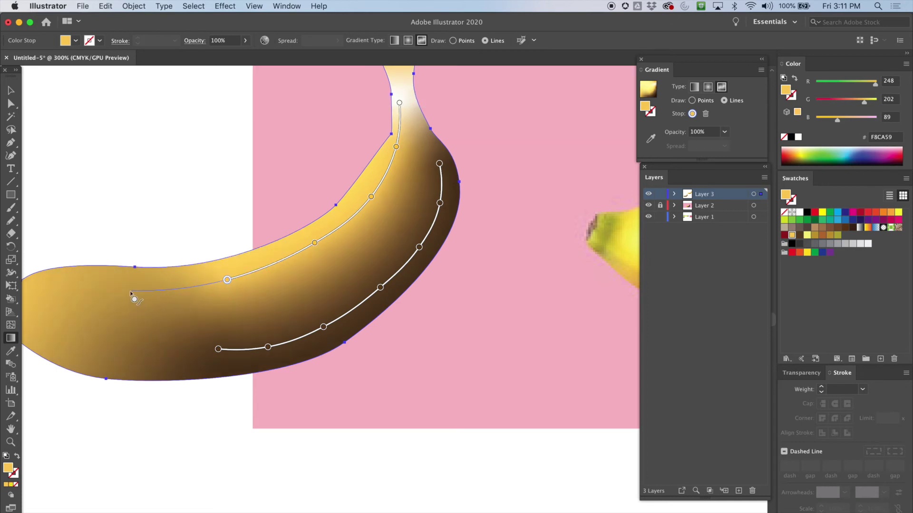
click(130, 291)
click(55, 289)
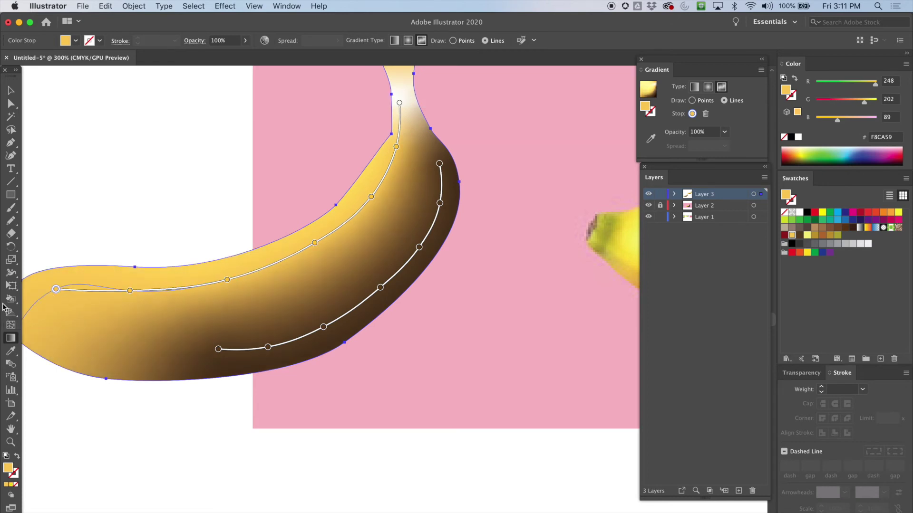
Deselect the banana and examine its shading without the gradient handles
click(11, 103)
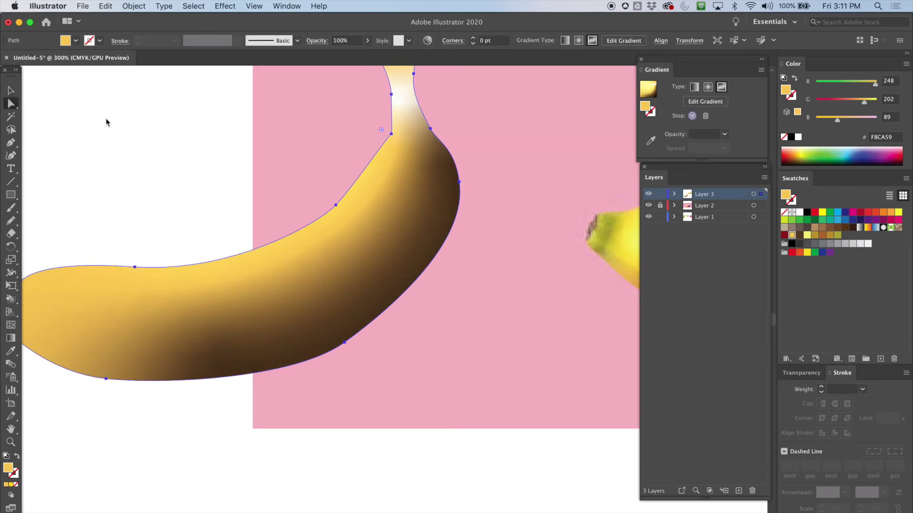
click(294, 164)
drag(264, 165, 319, 221)
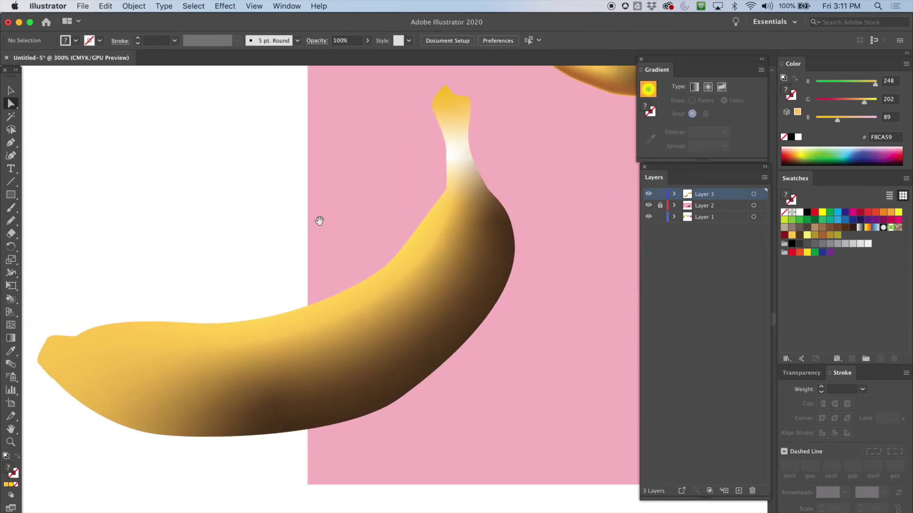
Reselect the banana for gradient editing and recolour the white stop on its stem golden yellow (F8CA59)
click(11, 338)
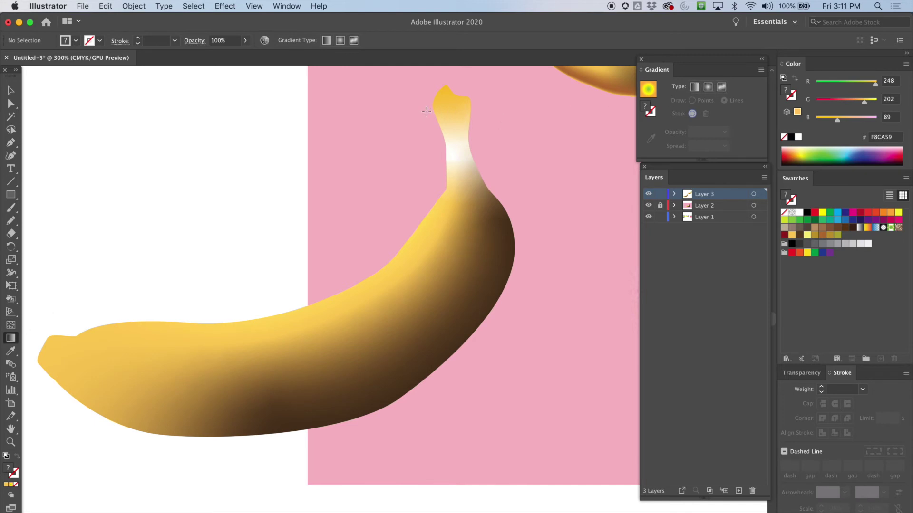
key(v)
click(100, 338)
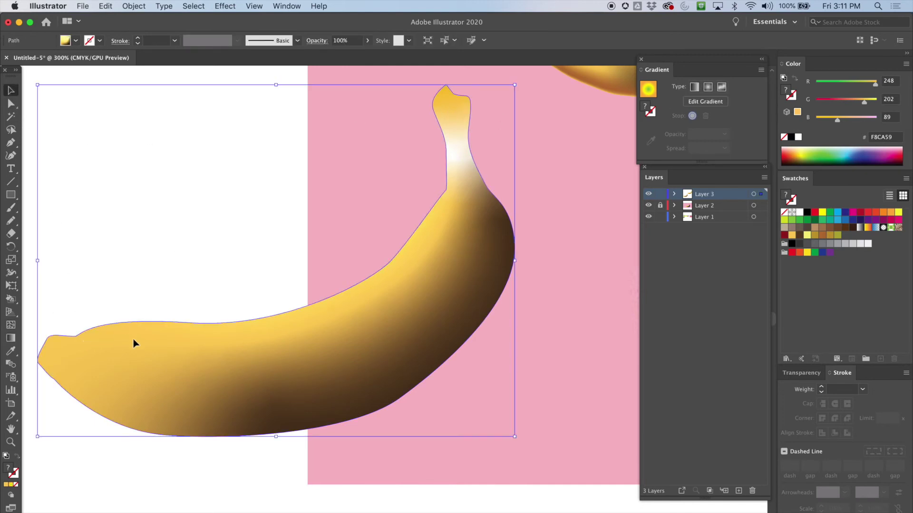
click(11, 338)
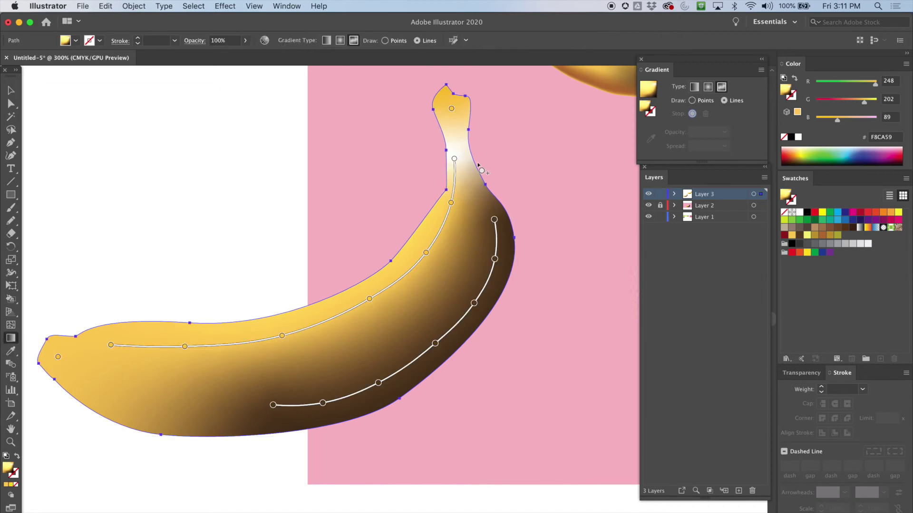
click(454, 158)
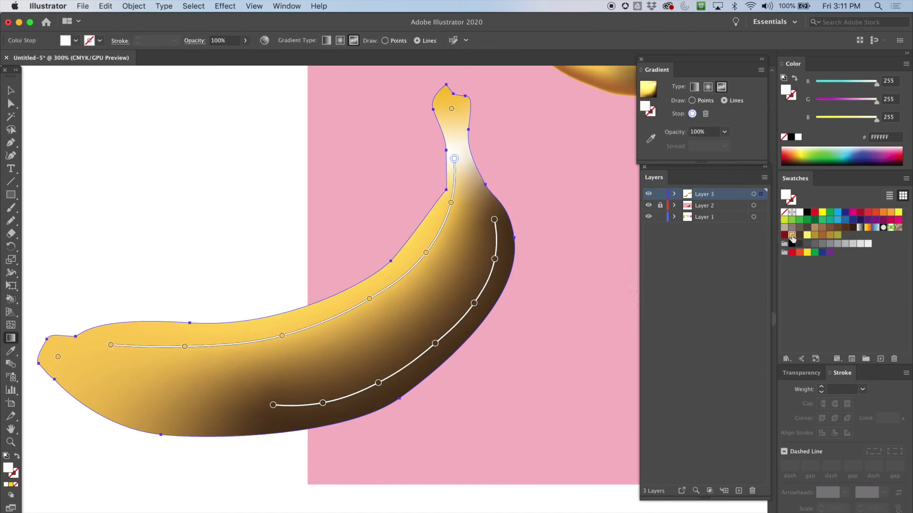
click(792, 235)
Shift four stops of the yellow inner gradient line away from the inner edge, toward the middle of the banana
drag(452, 206, 457, 211)
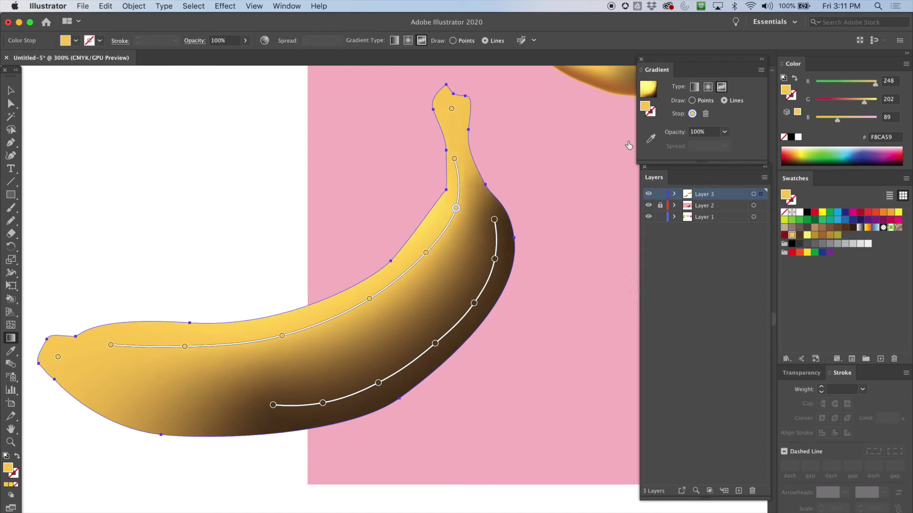
click(692, 100)
drag(426, 253, 432, 261)
click(369, 299)
drag(369, 299, 374, 312)
drag(282, 336, 285, 351)
mouse_move(456, 209)
mouse_down()
mouse_move(467, 211)
mouse_move(460, 214)
mouse_up()
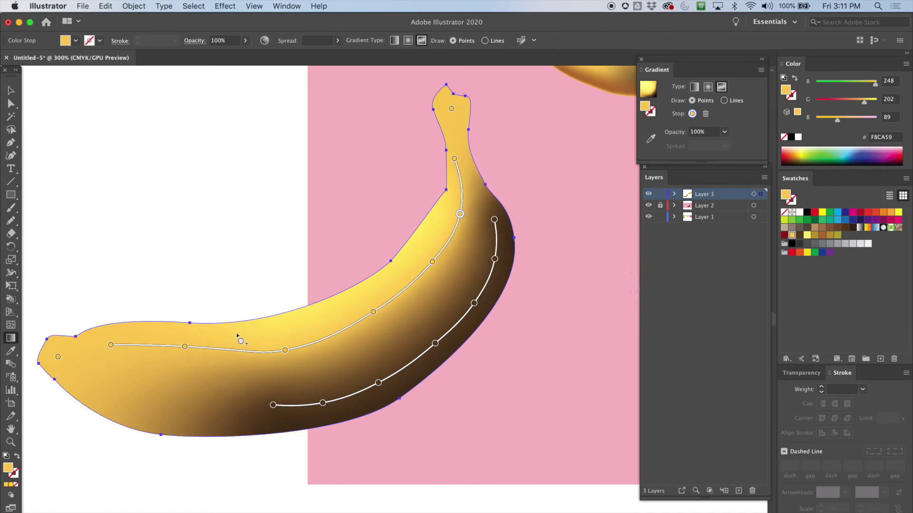
Move the two stops nearest the blossom-end stop of the inner gradient line slightly toward the banana's outer edge
drag(185, 352, 180, 359)
drag(284, 351, 283, 356)
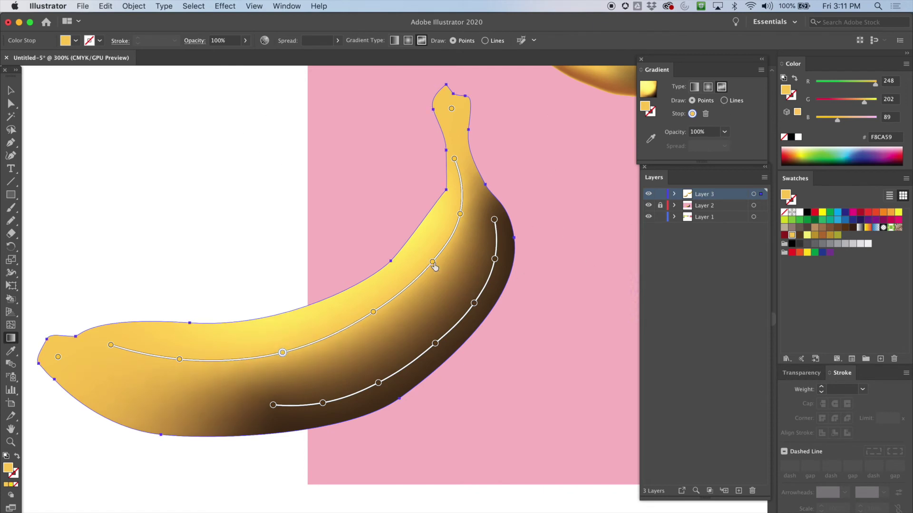
Draw a gradient line of four white stops from the blossom end along the lower edge, joining it to the dark brown line's end
click(724, 101)
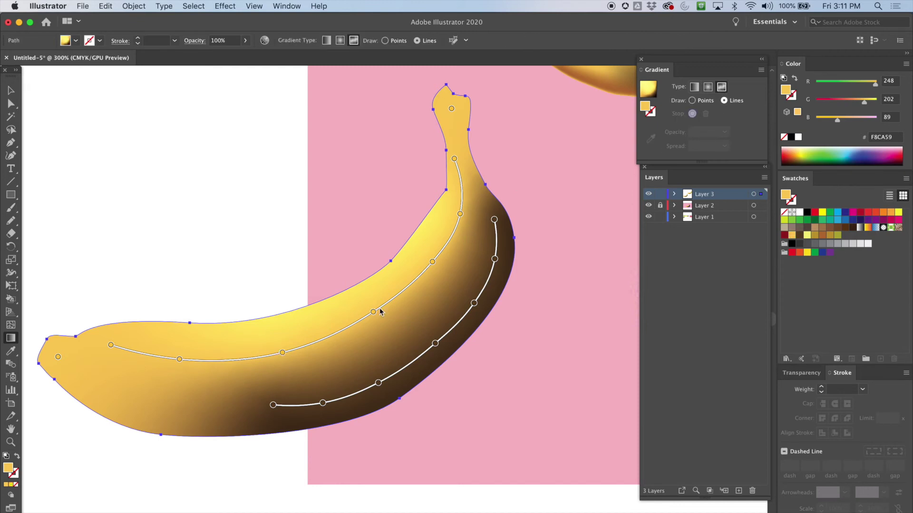
click(74, 376)
click(120, 405)
click(171, 409)
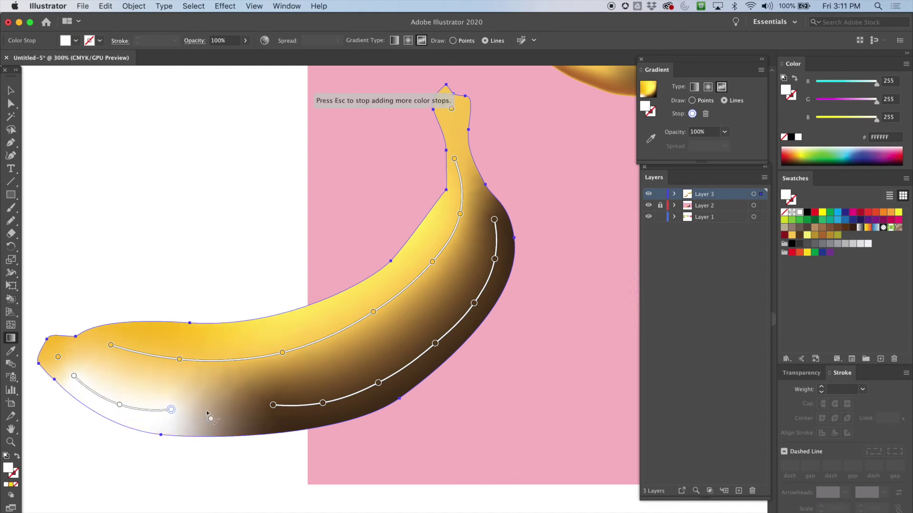
click(231, 408)
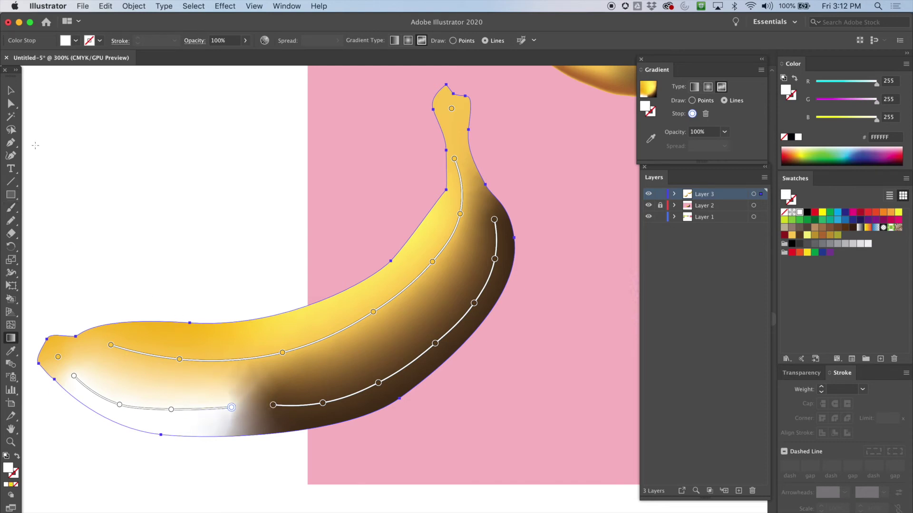
click(273, 406)
key(Escape)
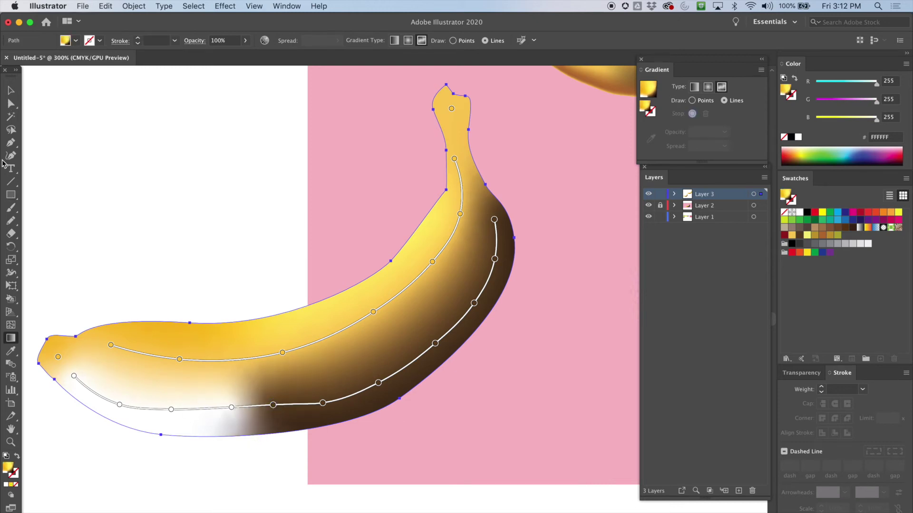
Reopen the banana's gradient for editing and recolour the white stop nearest the dark brown line ochre (C2982E)
click(11, 103)
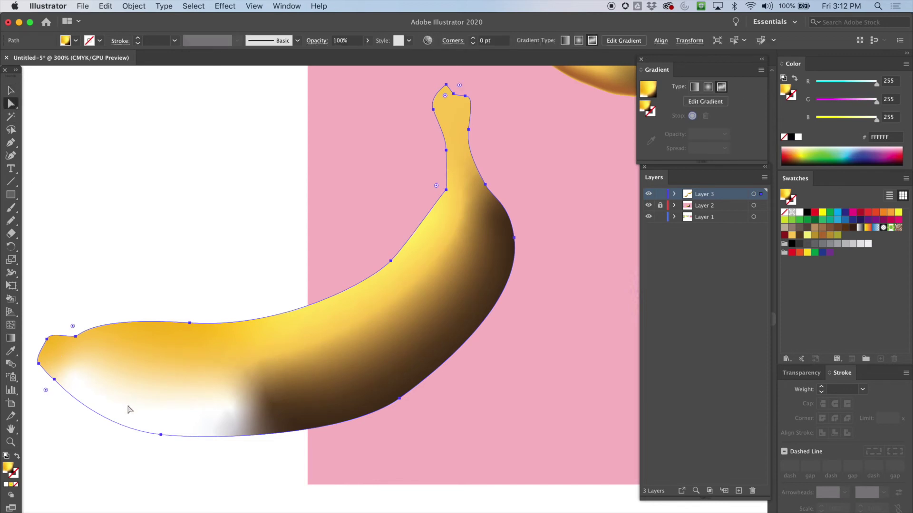
click(11, 338)
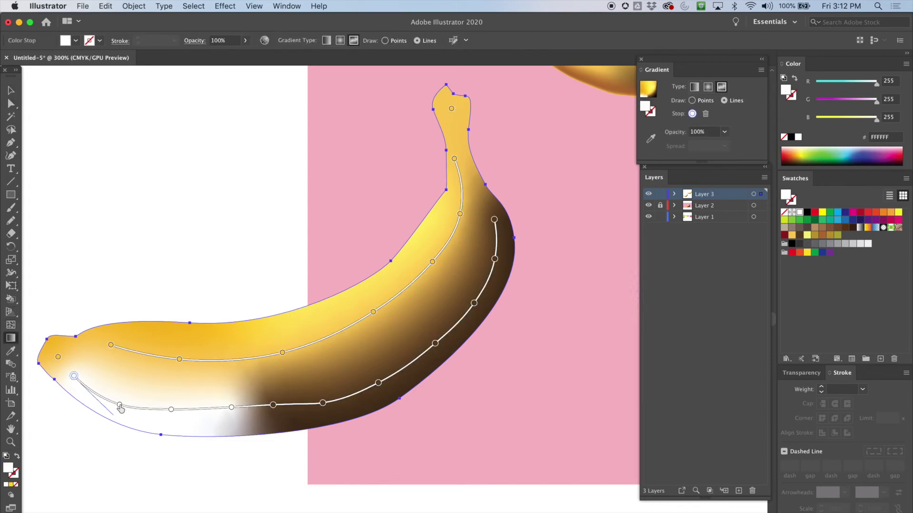
click(171, 409)
click(232, 408)
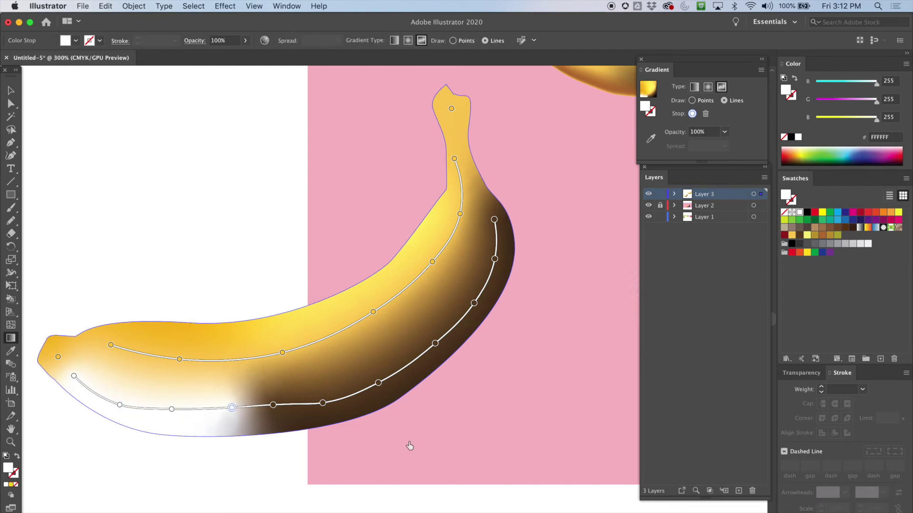
click(815, 236)
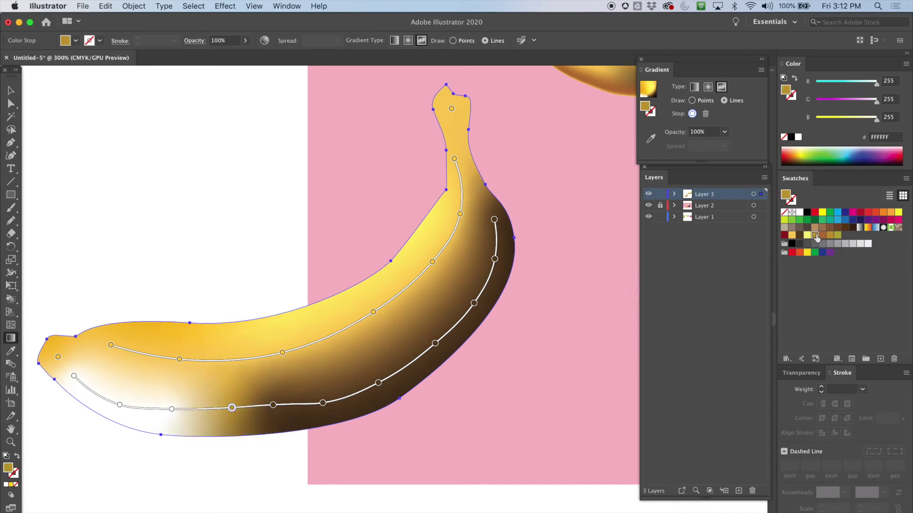
Recolour the three remaining white stops toward the blossom end ochre (C2982E)
click(171, 409)
click(119, 405)
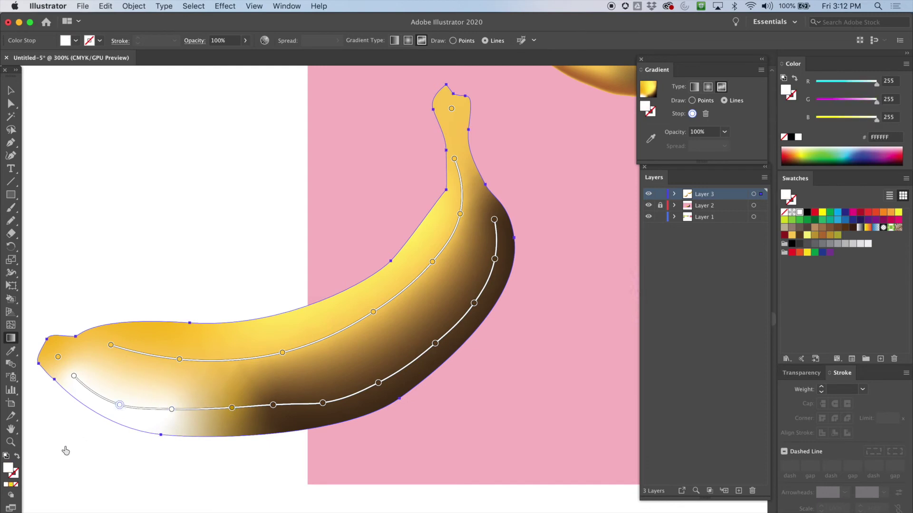
click(171, 410)
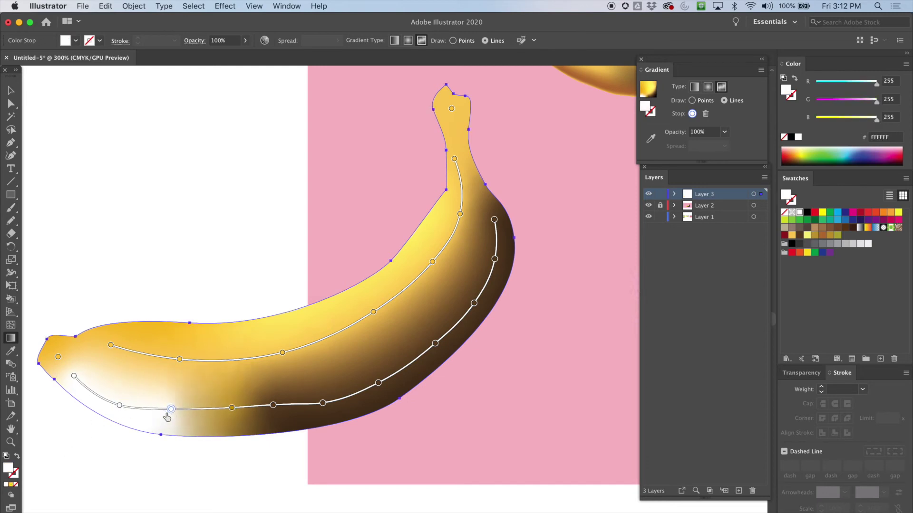
click(119, 406)
click(171, 410)
click(814, 235)
click(119, 405)
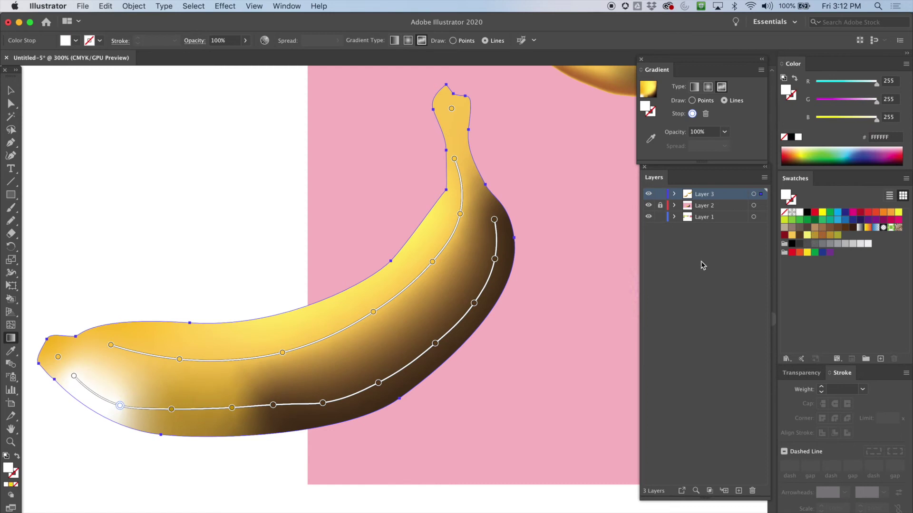
click(815, 236)
click(74, 378)
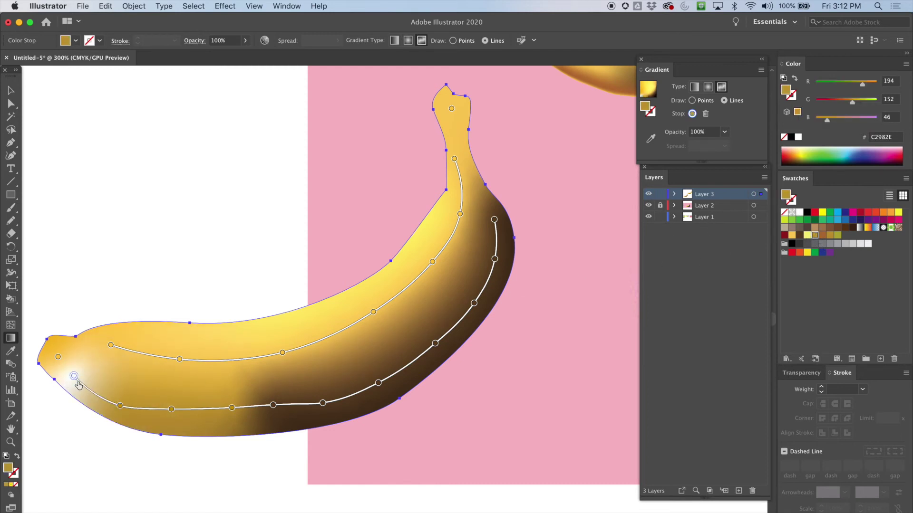
click(815, 236)
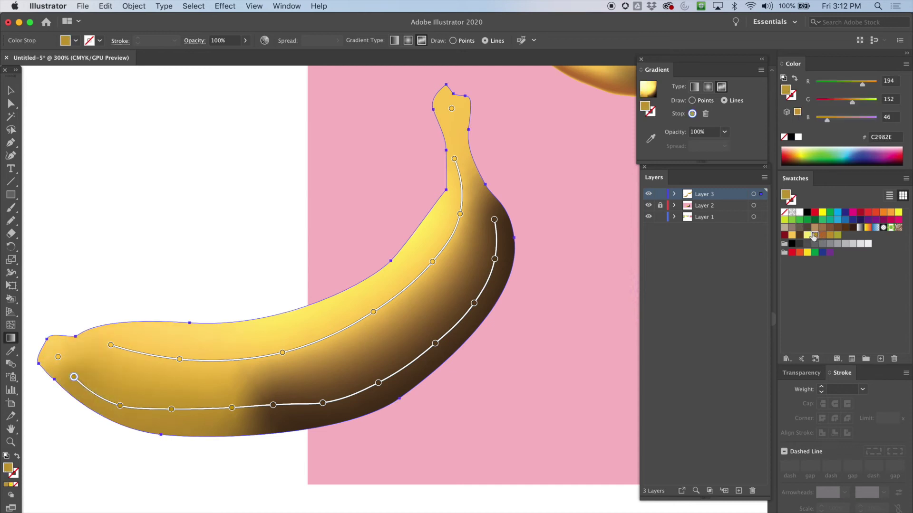
Recolour the first dark brown stop, where the new line joins, trying rust brown (B77132) and settling on ochre (C2982E)
click(274, 406)
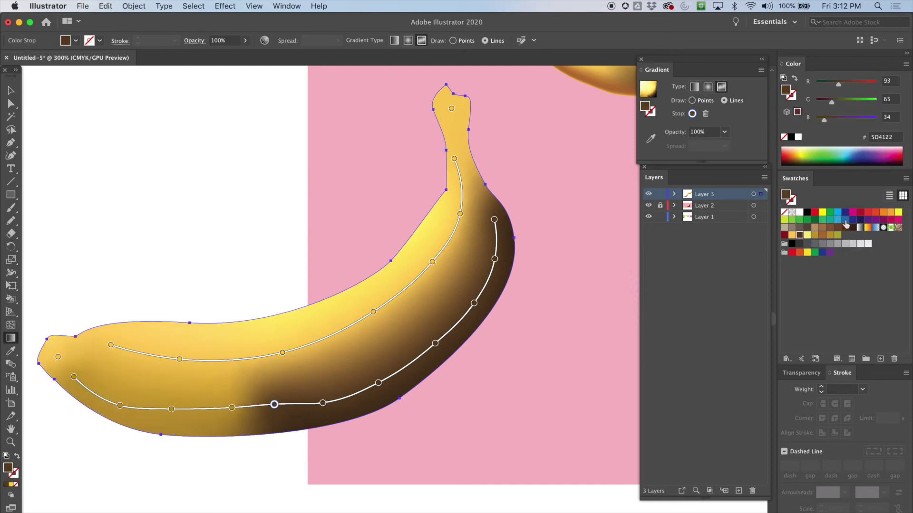
click(823, 236)
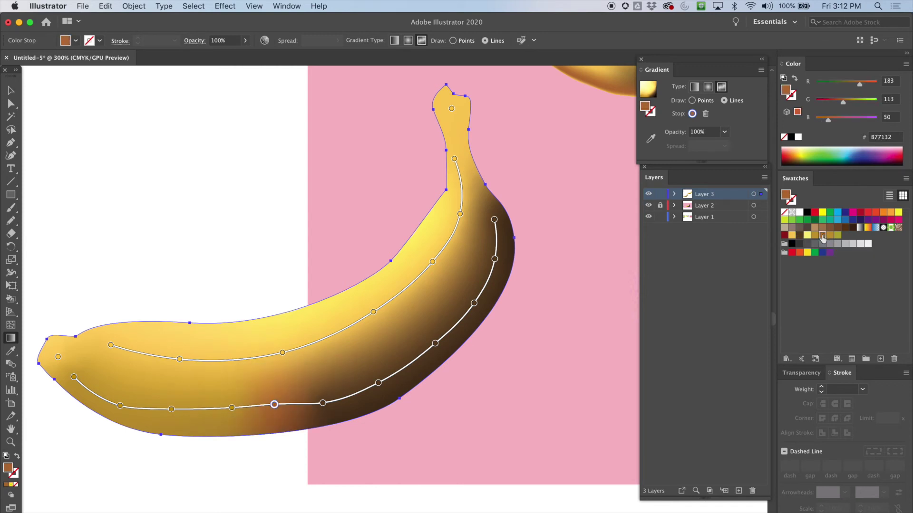
click(814, 236)
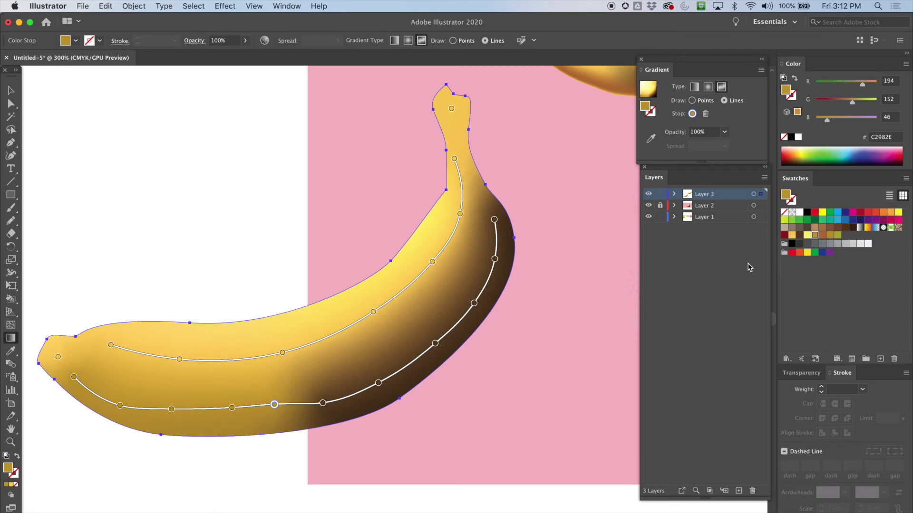
Switch the colour sliders to HSB and darken the ochre stop at the line junction to 63% brightness
click(906, 65)
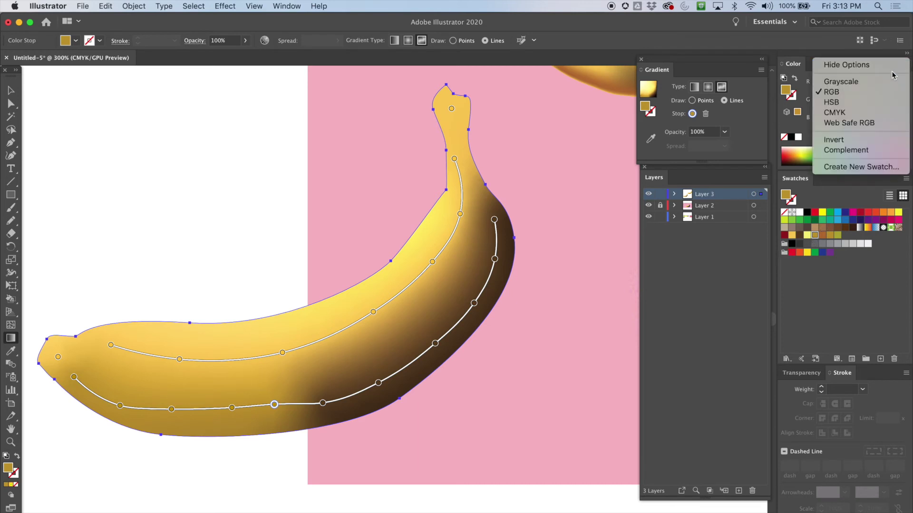
click(860, 107)
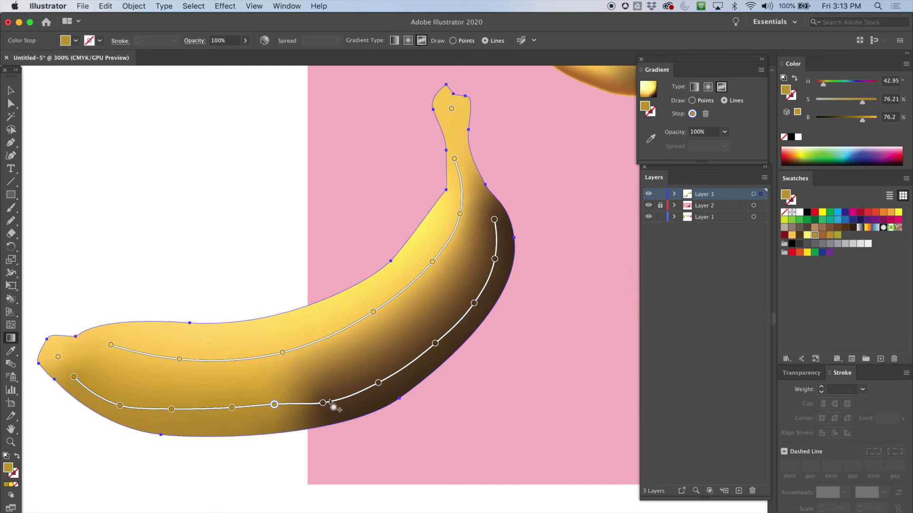
click(800, 236)
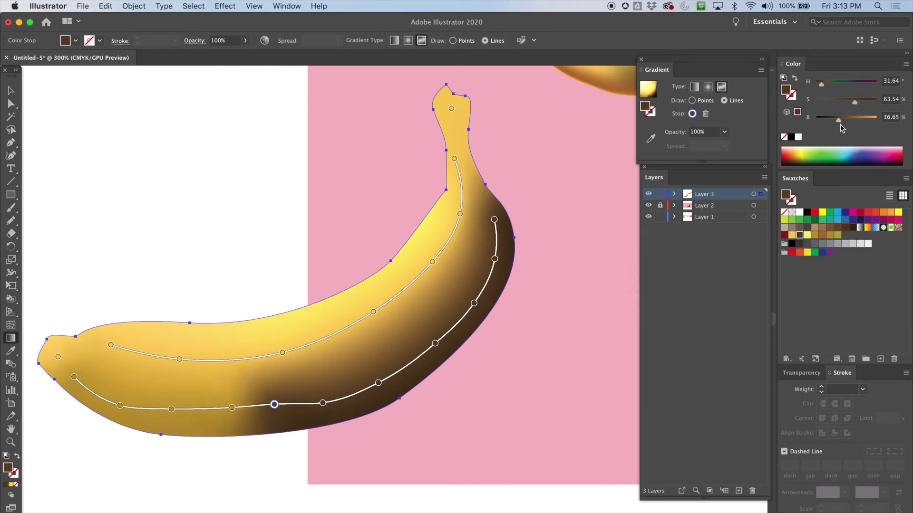
click(815, 235)
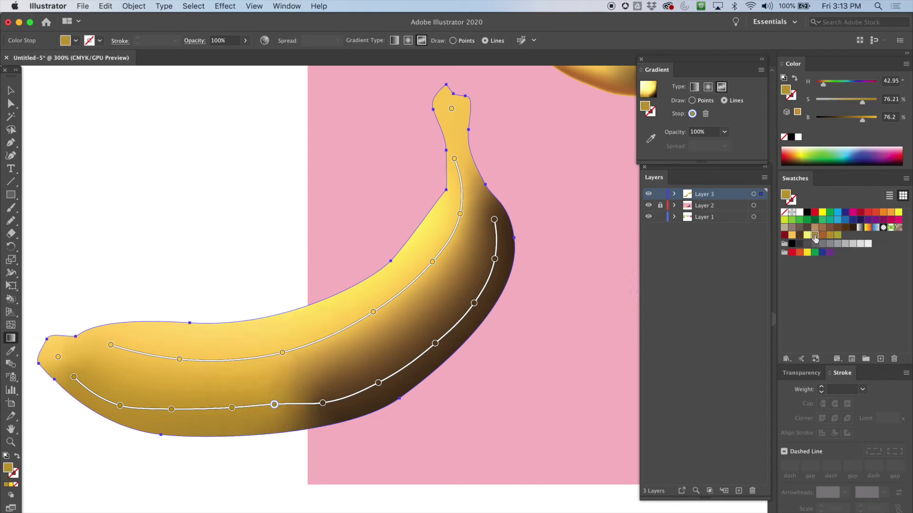
drag(865, 122, 853, 126)
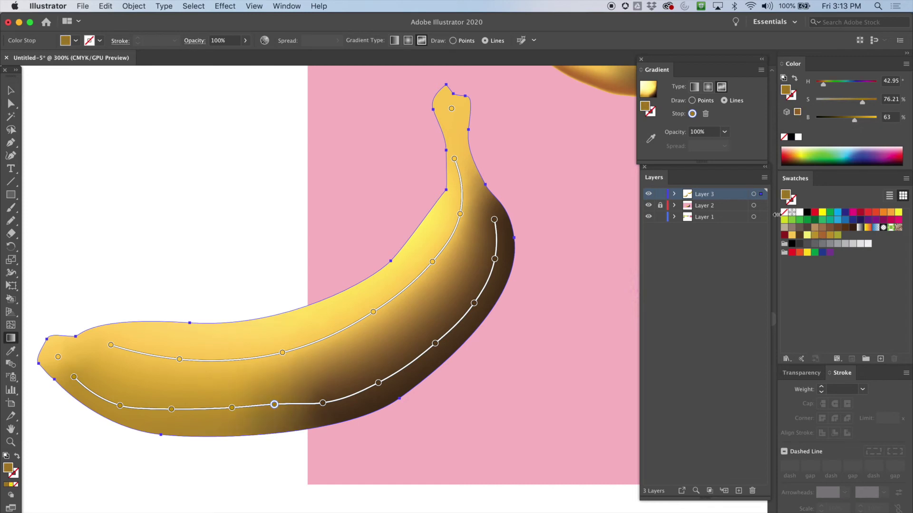
Deselect the banana and compare its shading with the photographed banana and the other finished banana
key(v)
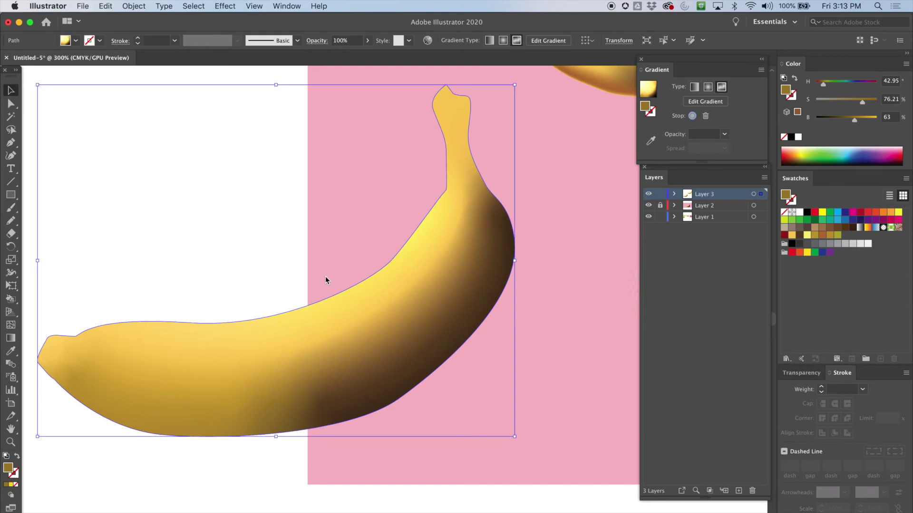
click(326, 276)
key(super+minus)
key(super+minus)
key(super+minus)
drag(375, 232, 312, 230)
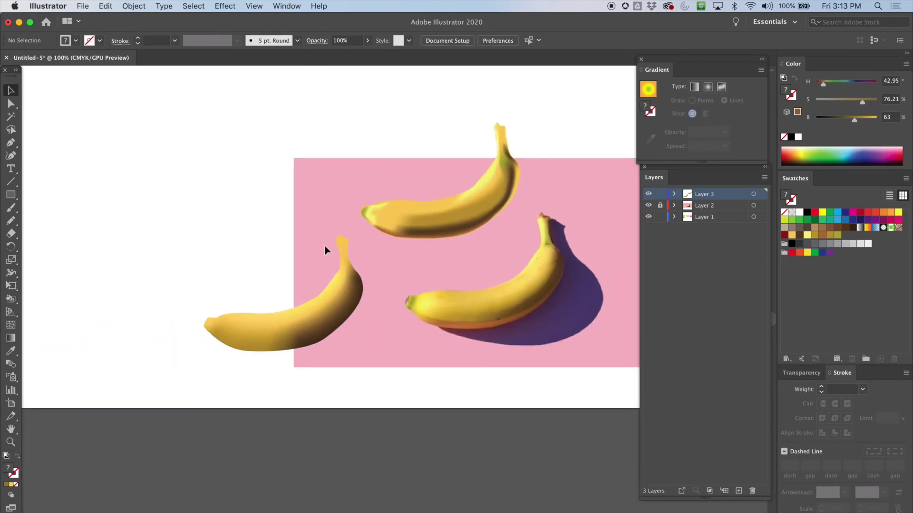
key(super+equal)
key(super+equal)
key(super+equal)
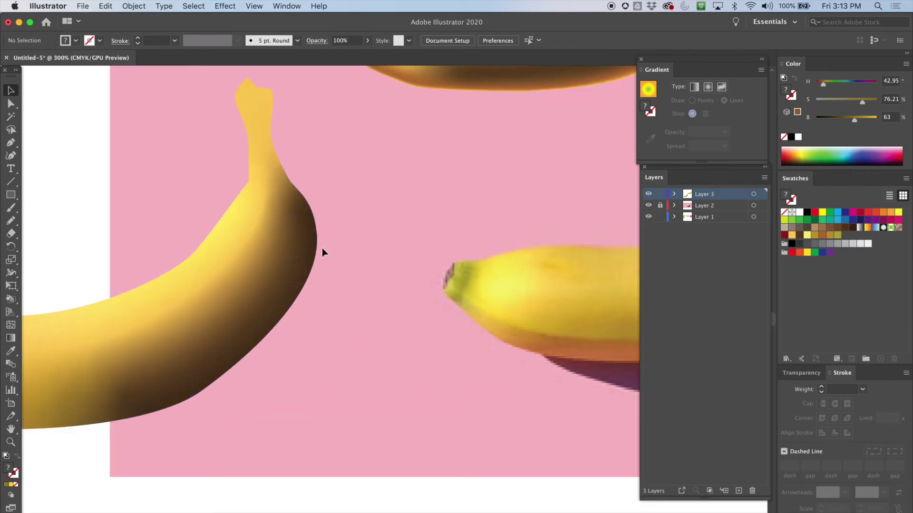
scroll(321, 252, left, 8)
scroll(322, 252, up, 3)
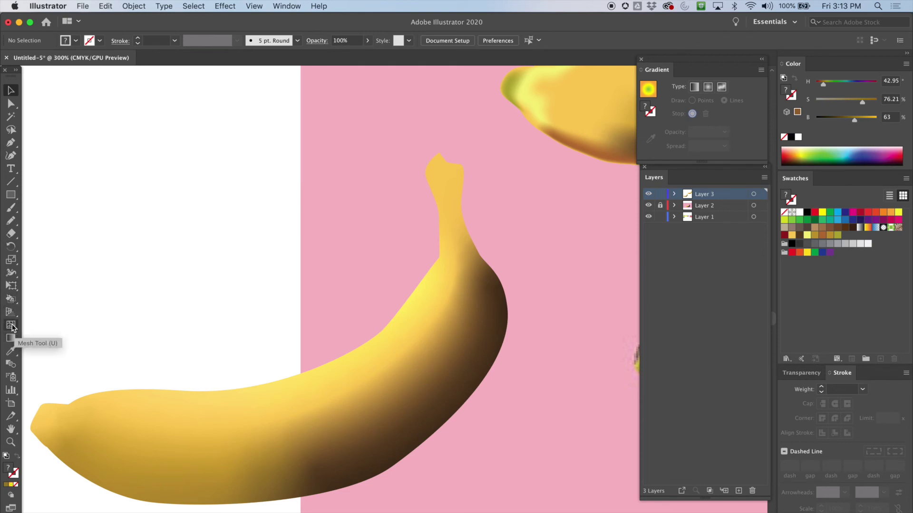
Reselect the banana for gradient editing in Points mode and remove the stray colour stop beside the inner yellow line
click(122, 415)
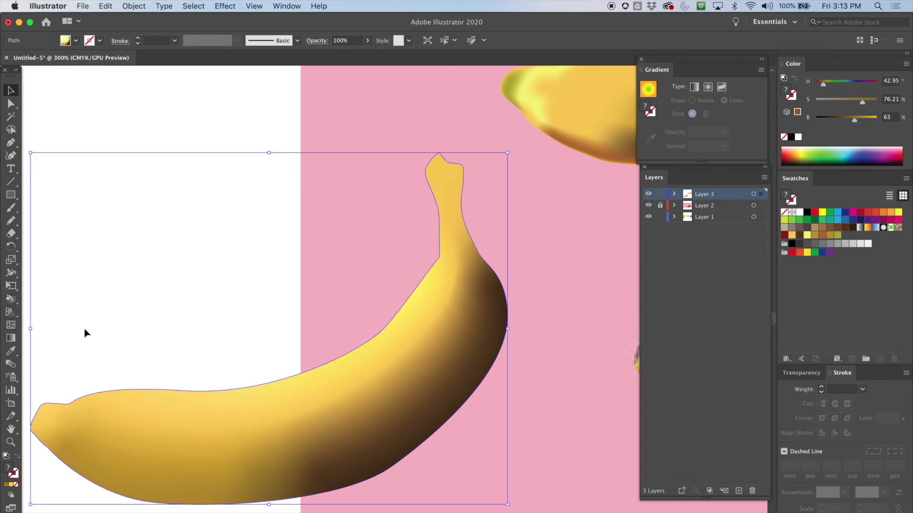
click(14, 339)
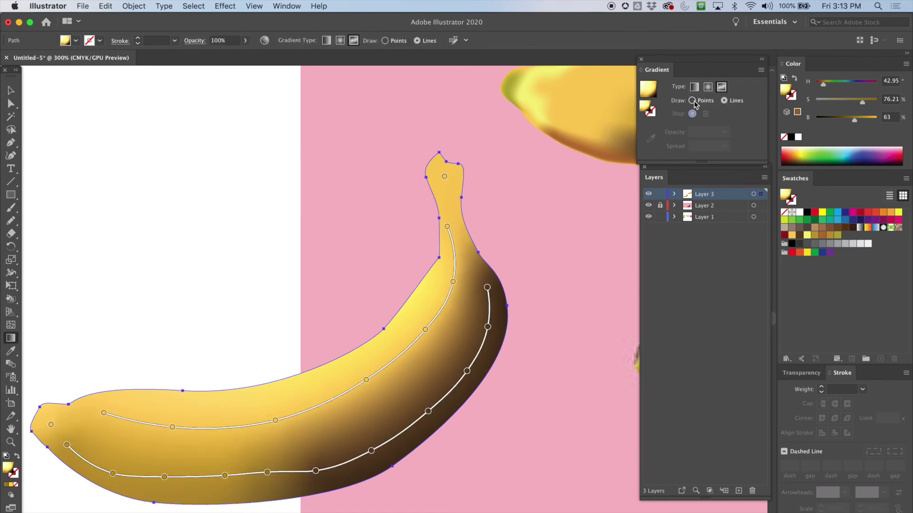
click(426, 331)
click(454, 283)
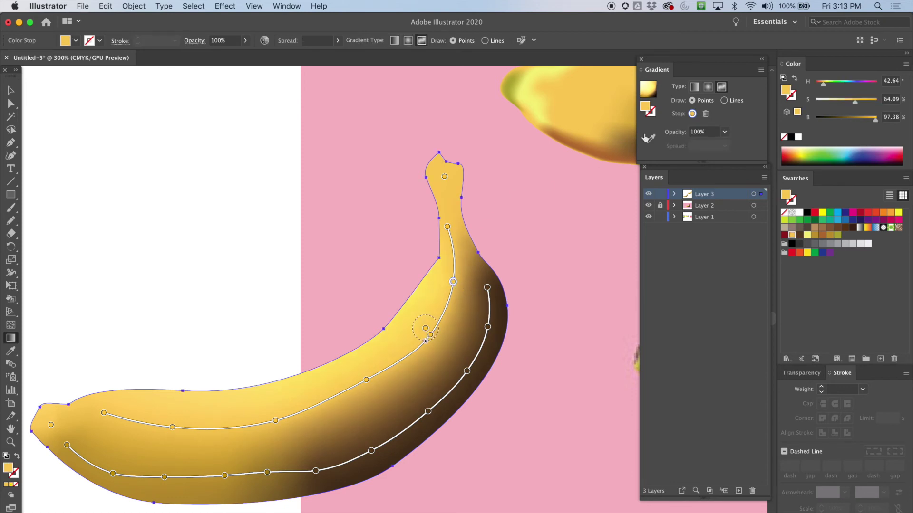
click(448, 228)
click(454, 284)
click(429, 337)
click(367, 383)
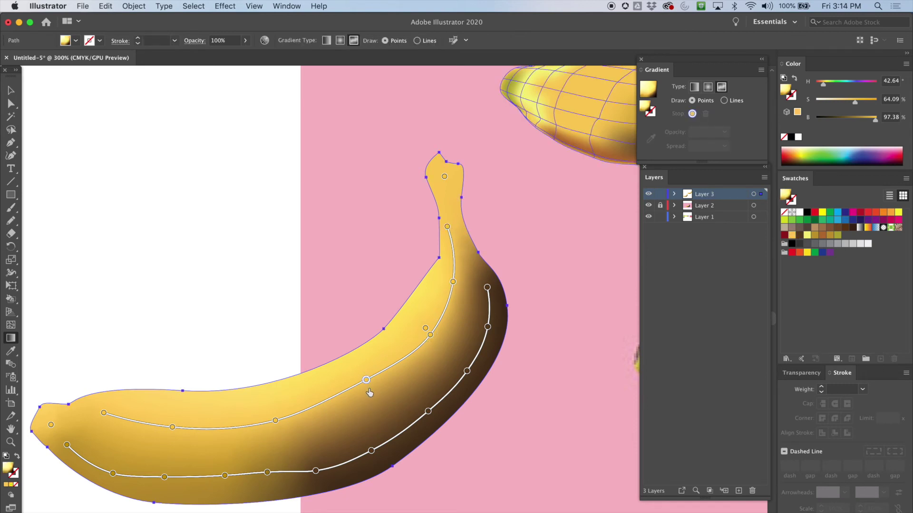
click(425, 328)
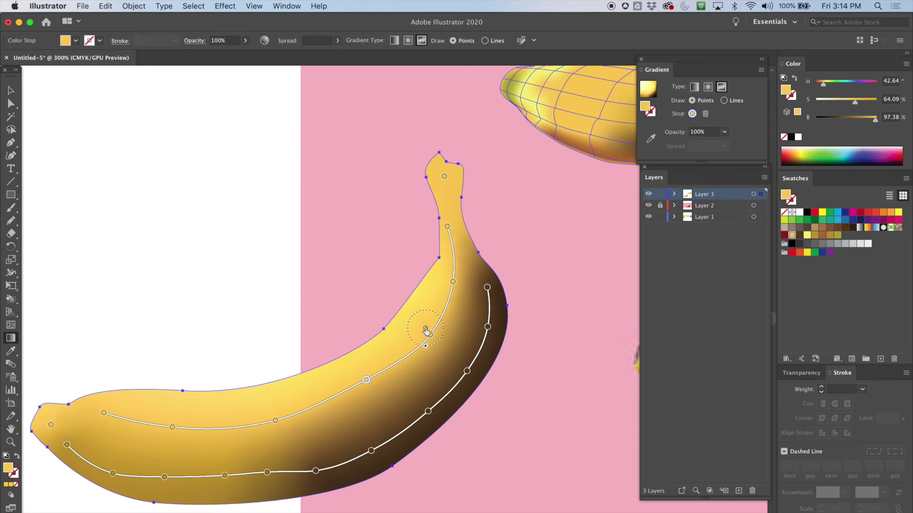
click(367, 293)
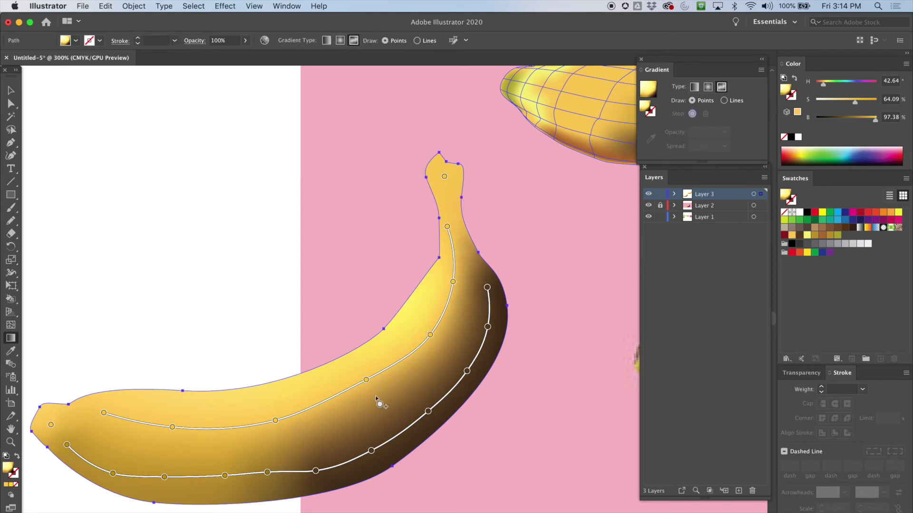
Shift five stops of the inner yellow line, from the stem to the lower middle, toward the banana's outer edge
drag(366, 380, 372, 391)
drag(430, 335, 439, 337)
drag(454, 282, 459, 283)
drag(446, 227, 454, 223)
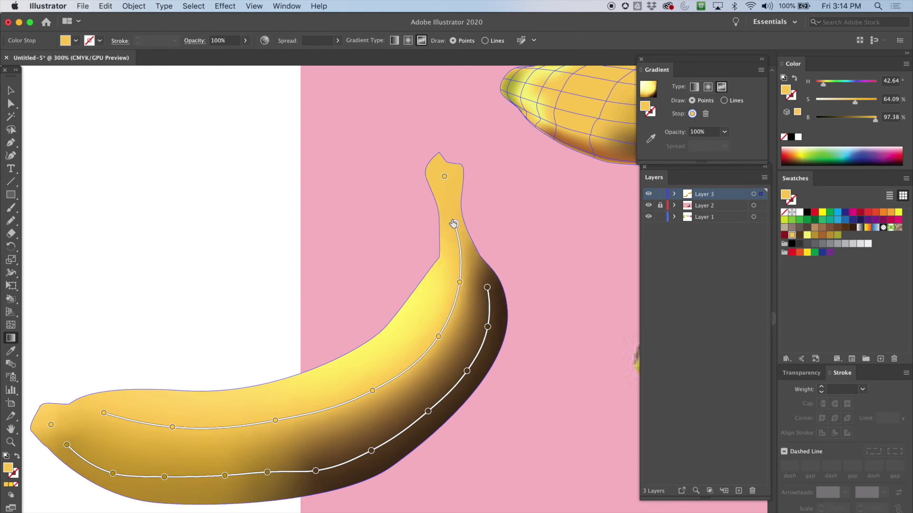
drag(272, 423, 277, 432)
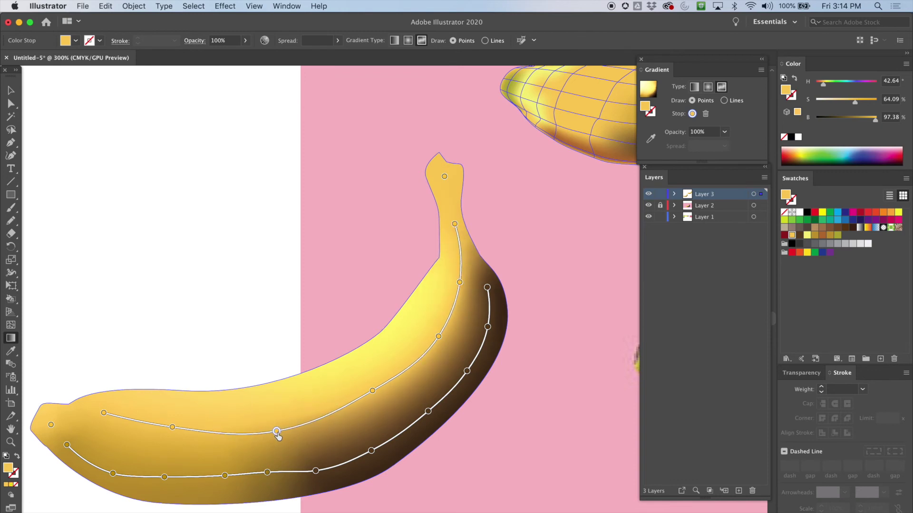
click(373, 391)
drag(373, 392, 377, 393)
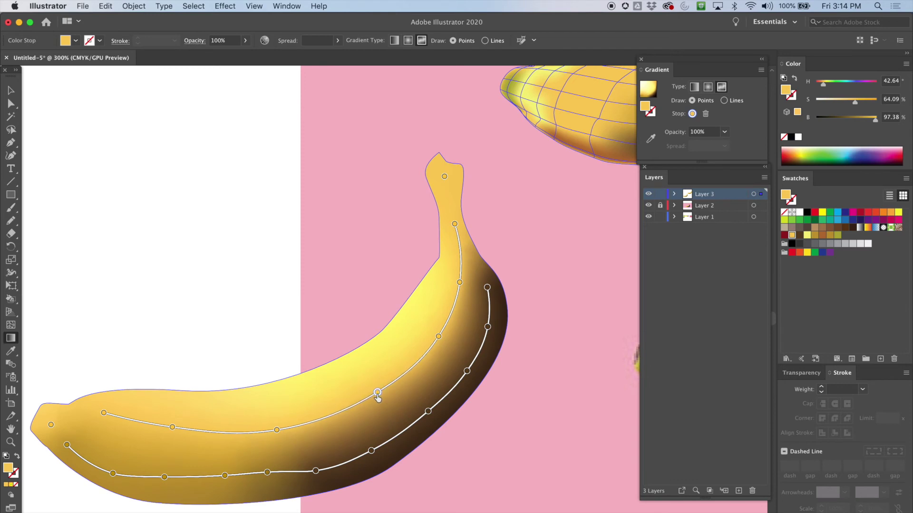
Shift the inner yellow line's stem-end stop outward and its two stops nearest the banana's tip toward the lower edge
drag(455, 226, 459, 221)
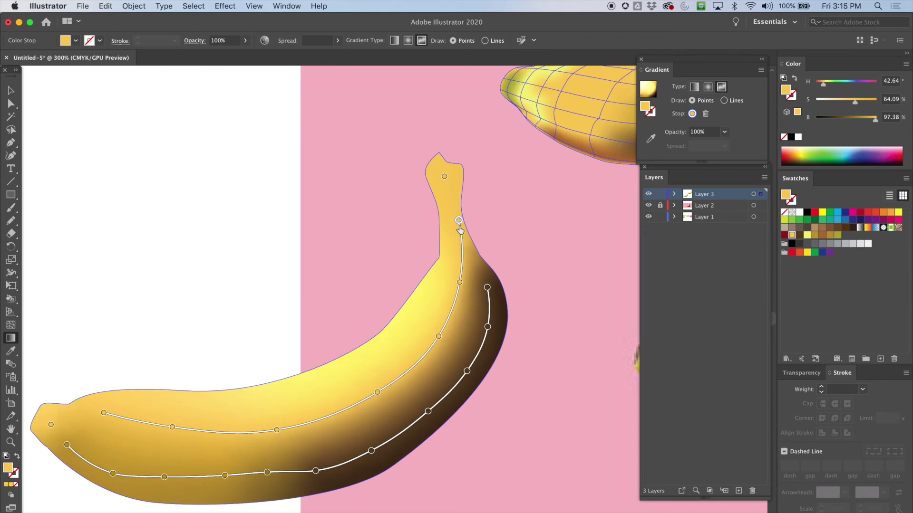
drag(172, 427, 170, 434)
drag(105, 416, 96, 429)
click(535, 315)
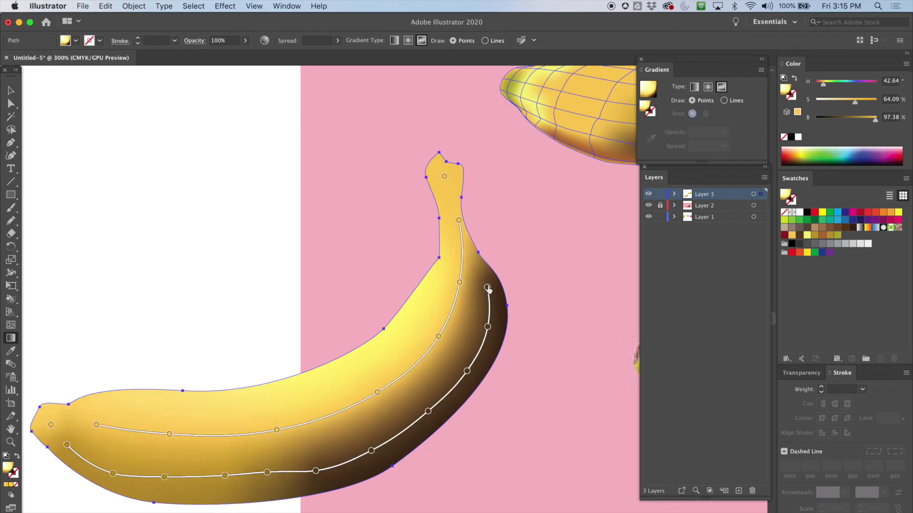
Draw a curved line of colour stops across the banana's tip, from the upper edge to the outer line's end stop
drag(551, 280, 112, 324)
drag(495, 237, 460, 226)
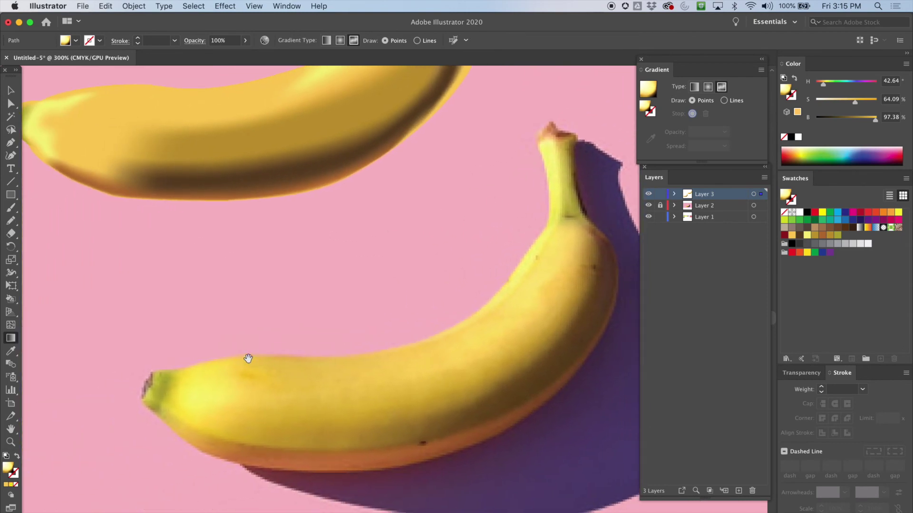
drag(185, 243, 523, 191)
drag(176, 221, 399, 195)
drag(495, 145, 418, 181)
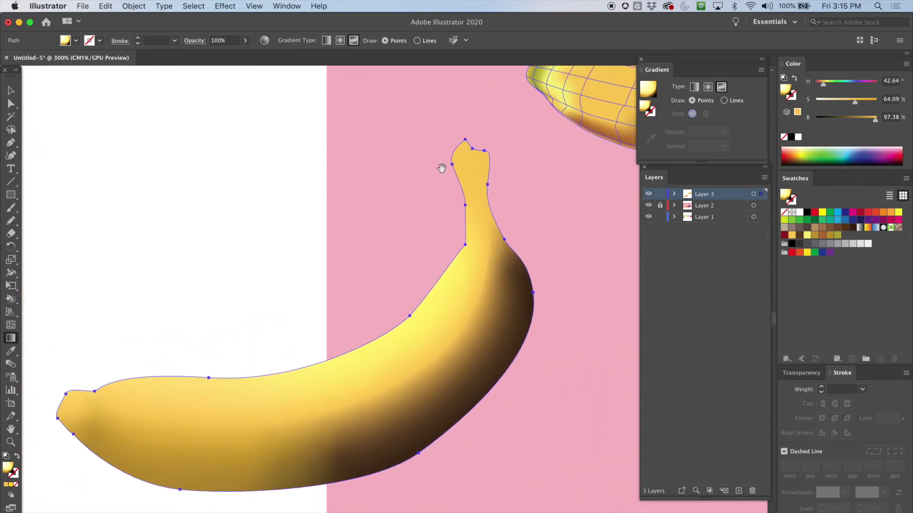
click(724, 101)
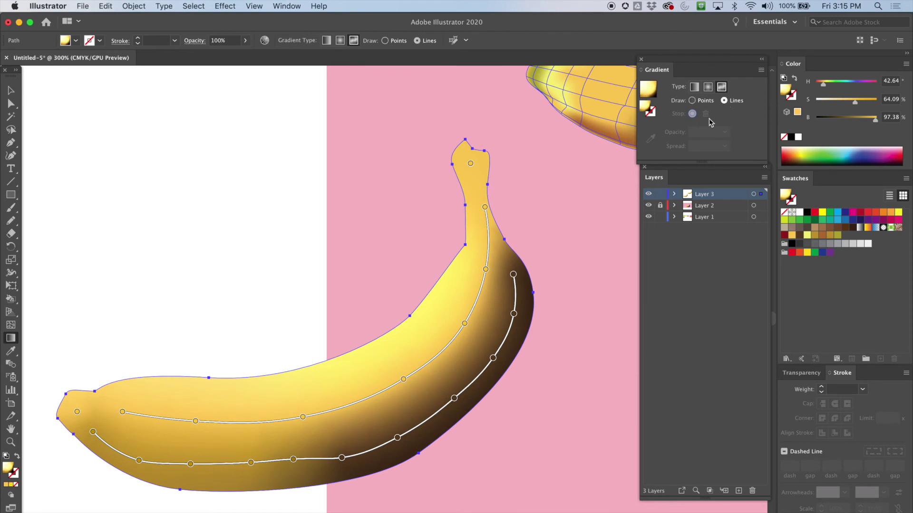
click(137, 384)
click(111, 391)
click(96, 404)
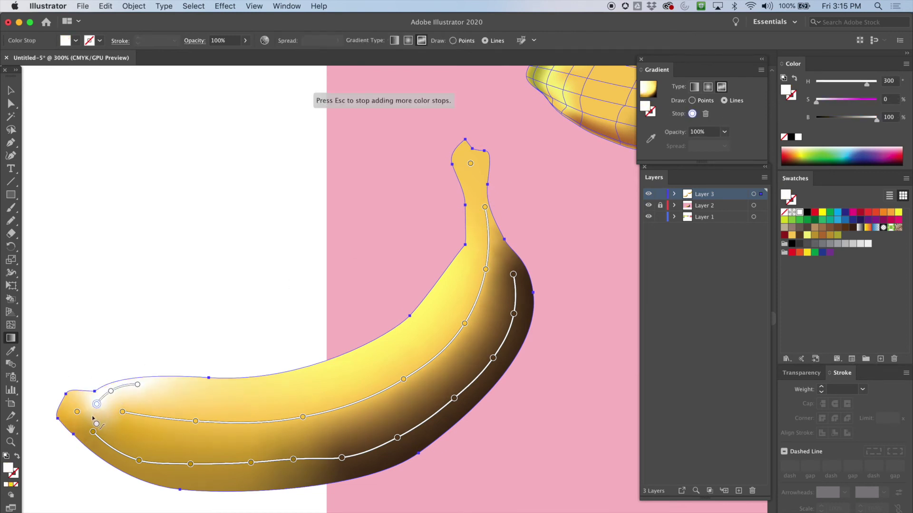
click(94, 430)
key(Escape)
click(14, 106)
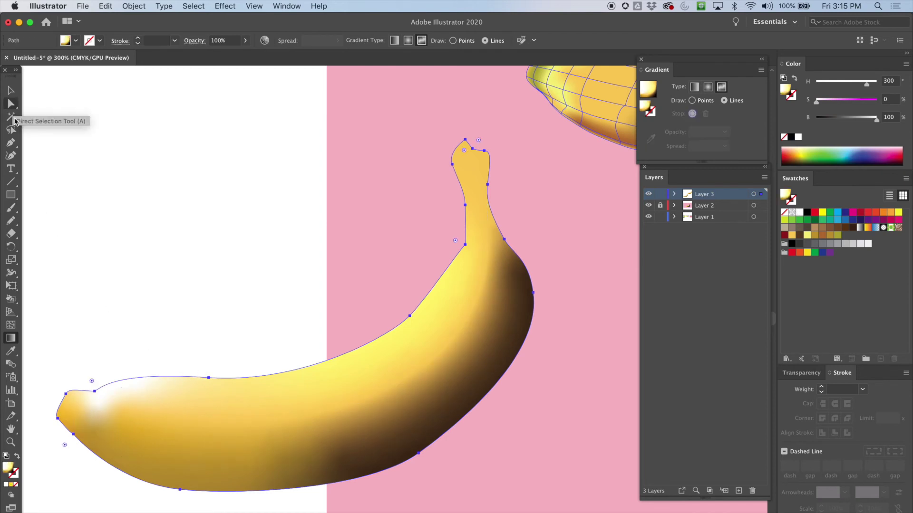
Recolour the four stops of the curve at the banana's tip with the light yellow swatch
click(10, 338)
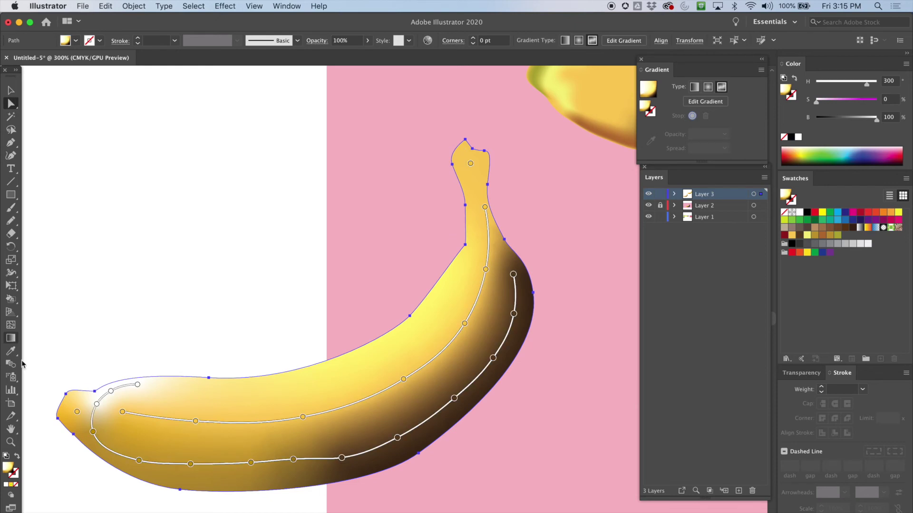
click(137, 386)
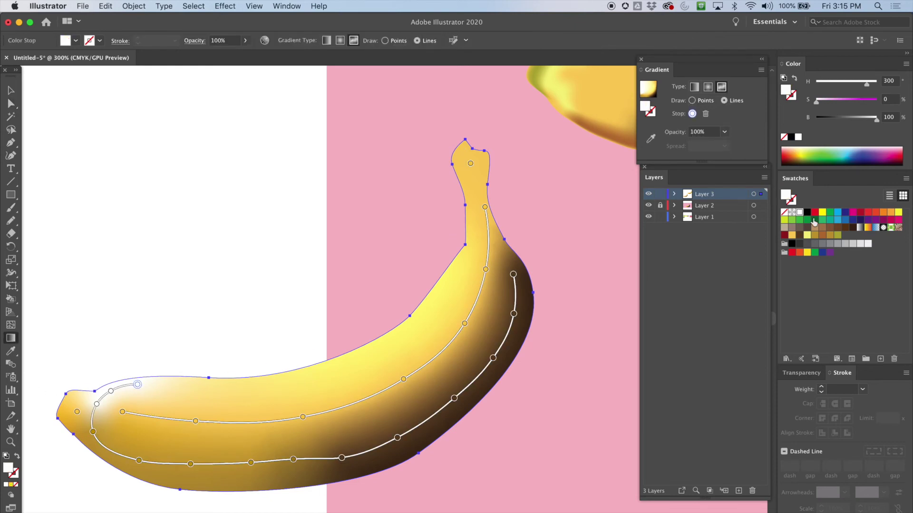
click(808, 237)
click(111, 391)
click(806, 235)
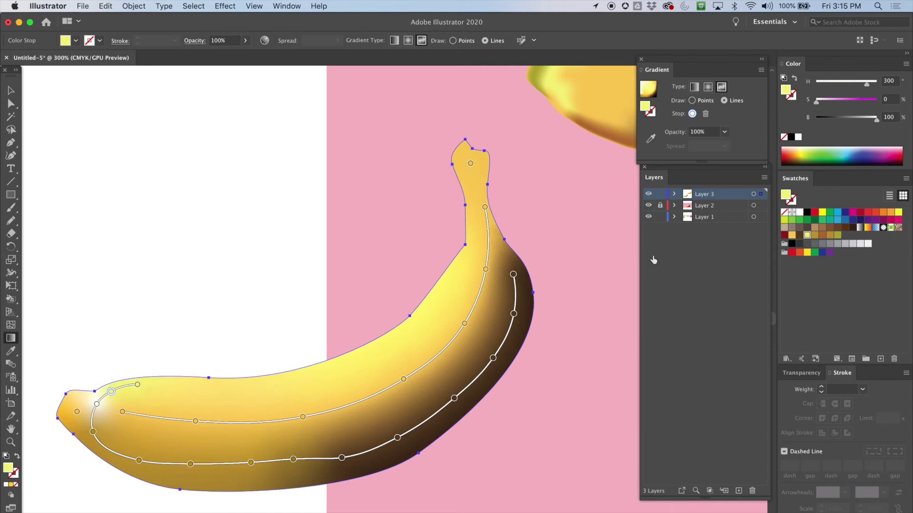
click(96, 405)
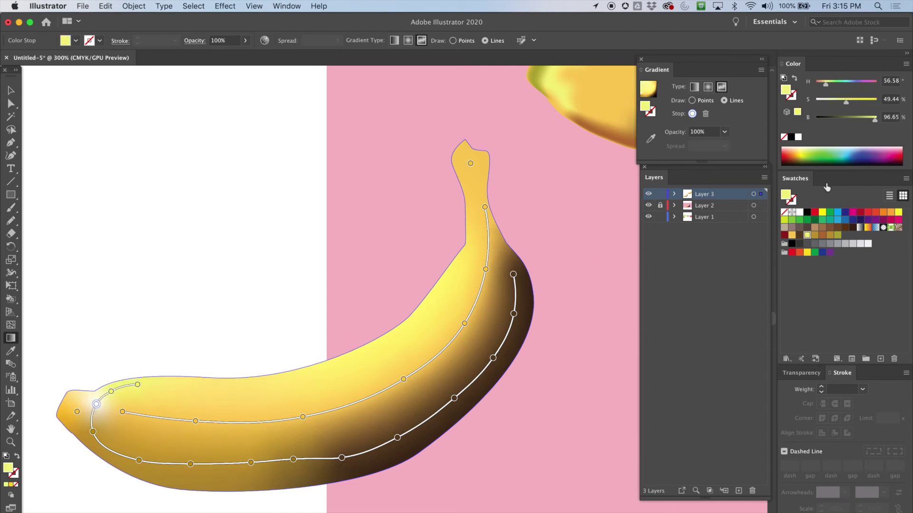
click(807, 236)
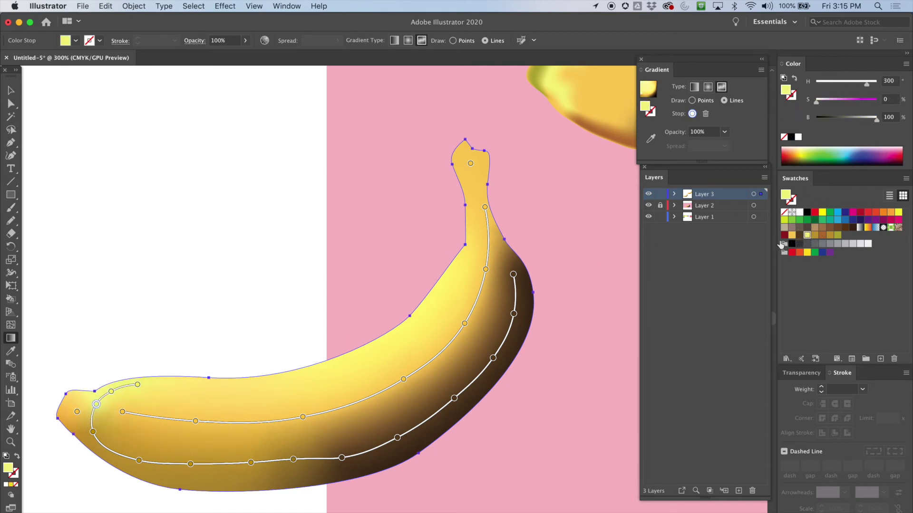
click(93, 433)
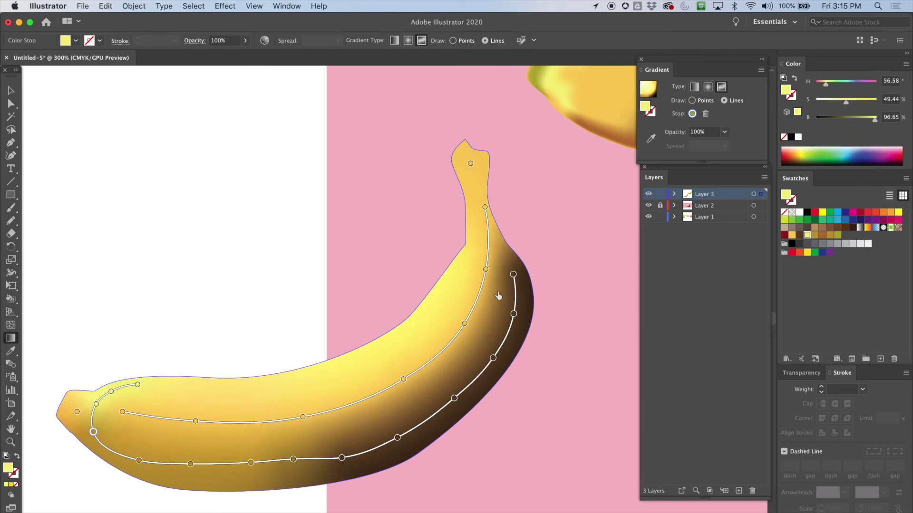
click(808, 235)
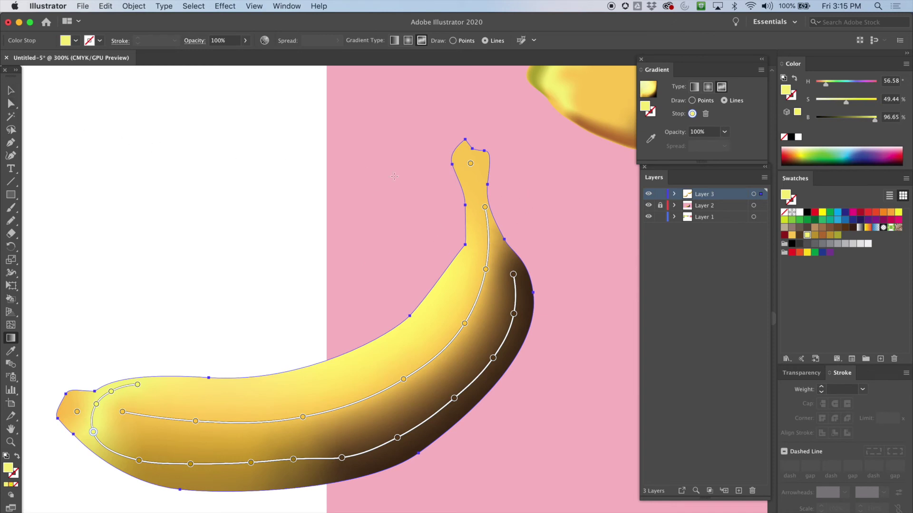
Draw a line of six light yellow colour stops along the banana's inner edge, starting below the stem
click(470, 245)
click(462, 273)
click(447, 293)
click(427, 317)
click(409, 331)
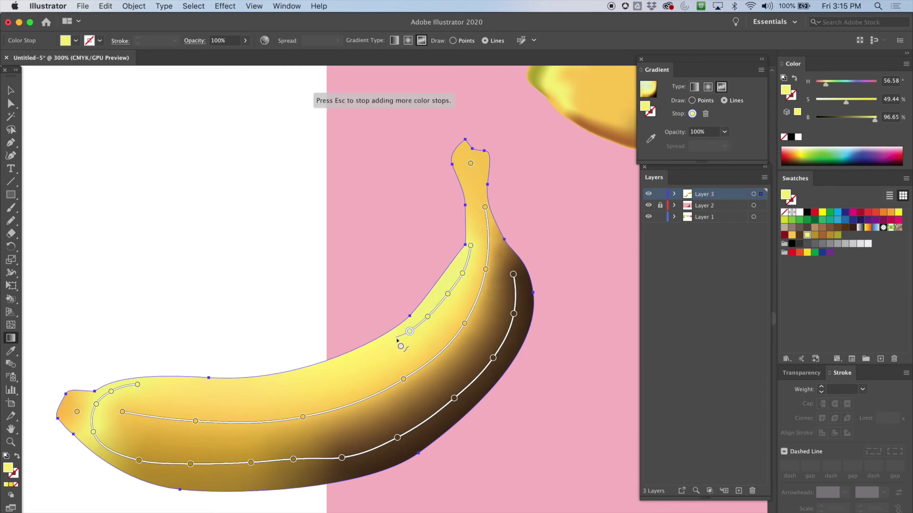
click(389, 342)
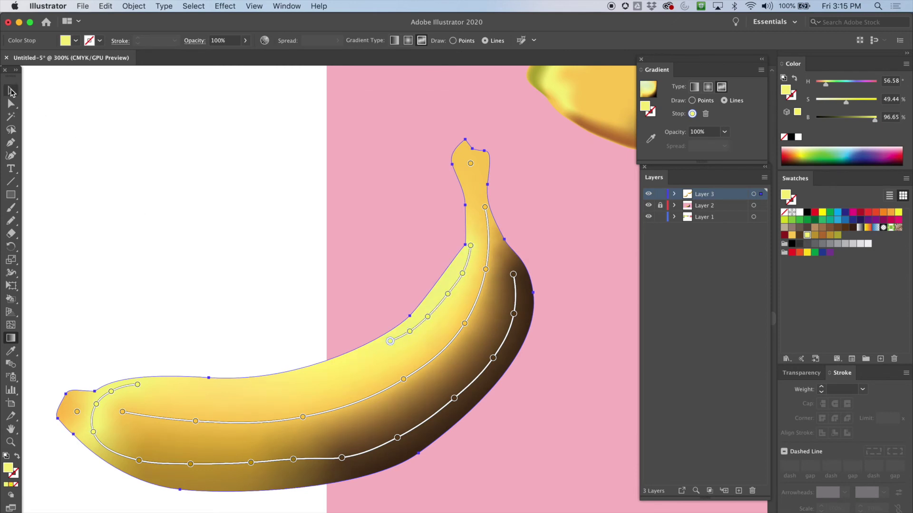
click(11, 91)
Compare the new light yellow shading with the photographed banana and the other finished banana
drag(455, 87, 394, 274)
drag(523, 252, 254, 110)
drag(330, 188, 201, 178)
drag(513, 85, 432, 132)
drag(291, 164, 446, 153)
drag(516, 132, 88, 197)
drag(235, 191, 514, 148)
drag(270, 213, 413, 165)
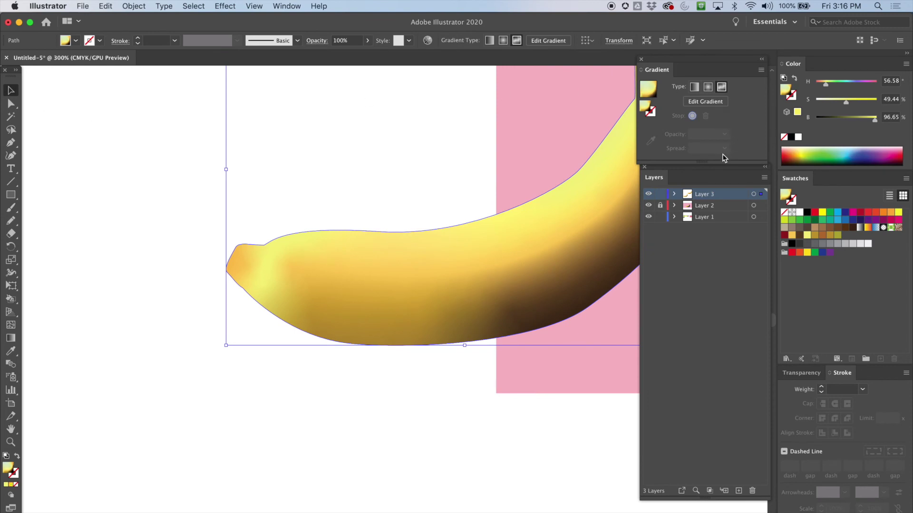
In Points mode, shift the light yellow tip curve's stops and the middle line's end stop away from the banana's tip
click(707, 102)
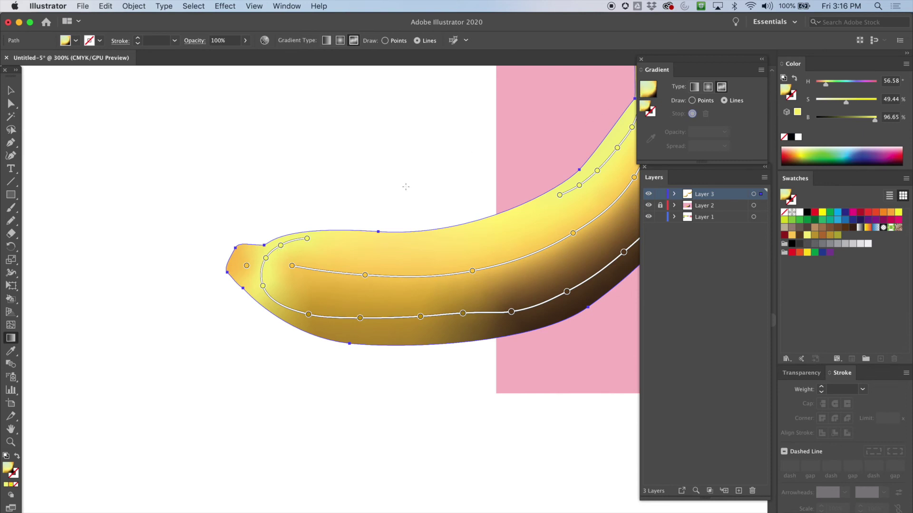
click(280, 246)
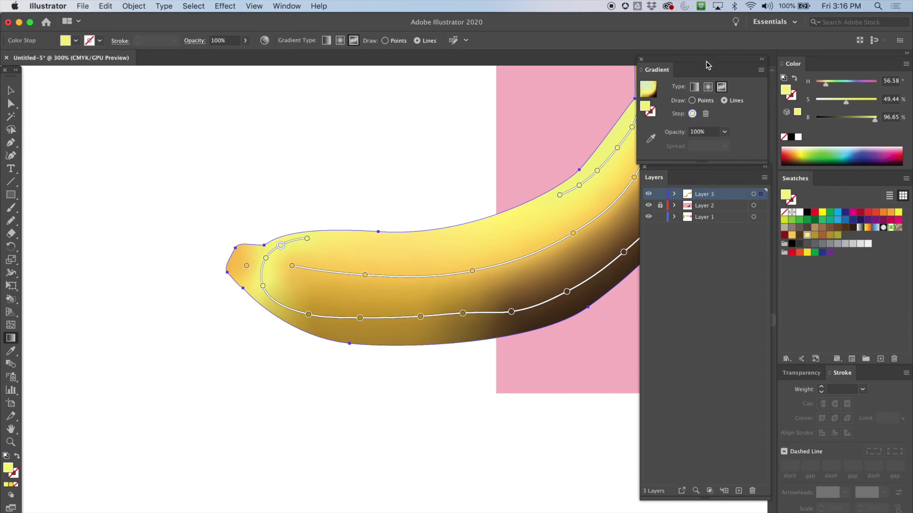
click(692, 100)
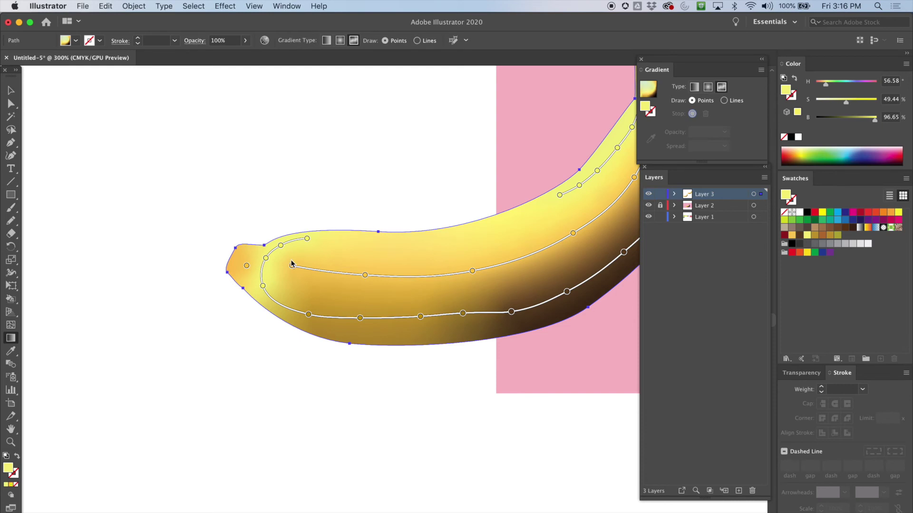
mouse_move(281, 246)
mouse_down()
mouse_move(288, 252)
mouse_move(280, 263)
mouse_up()
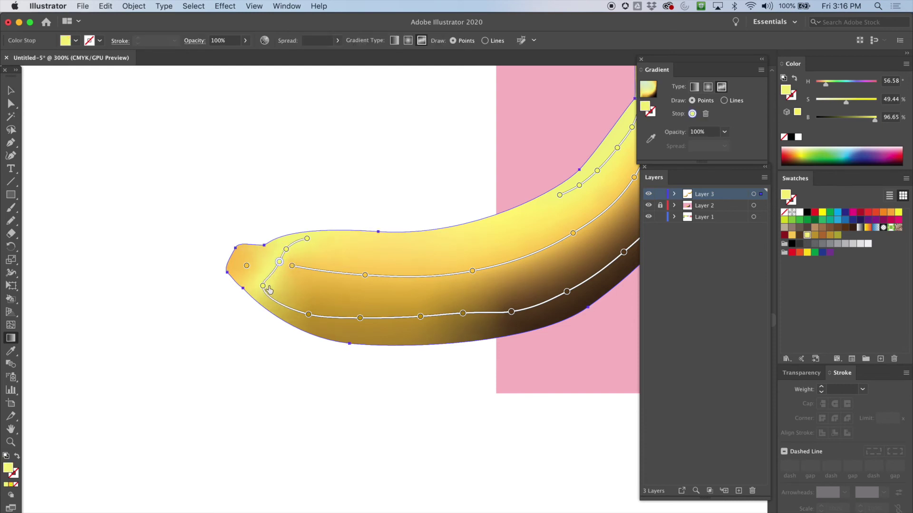
mouse_move(263, 286)
mouse_down()
mouse_move(322, 315)
mouse_move(288, 303)
mouse_move(295, 307)
mouse_up()
drag(287, 250, 328, 242)
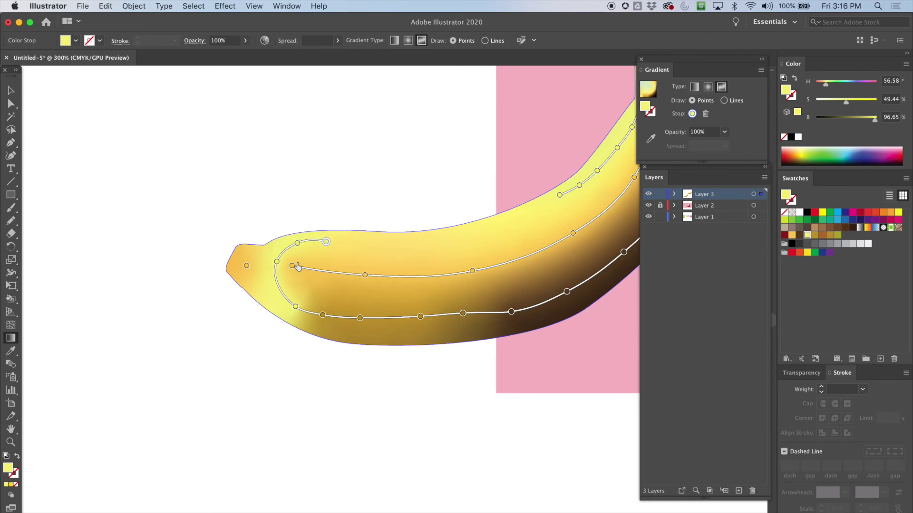
mouse_move(292, 266)
mouse_down()
mouse_move(324, 272)
mouse_move(284, 268)
mouse_up()
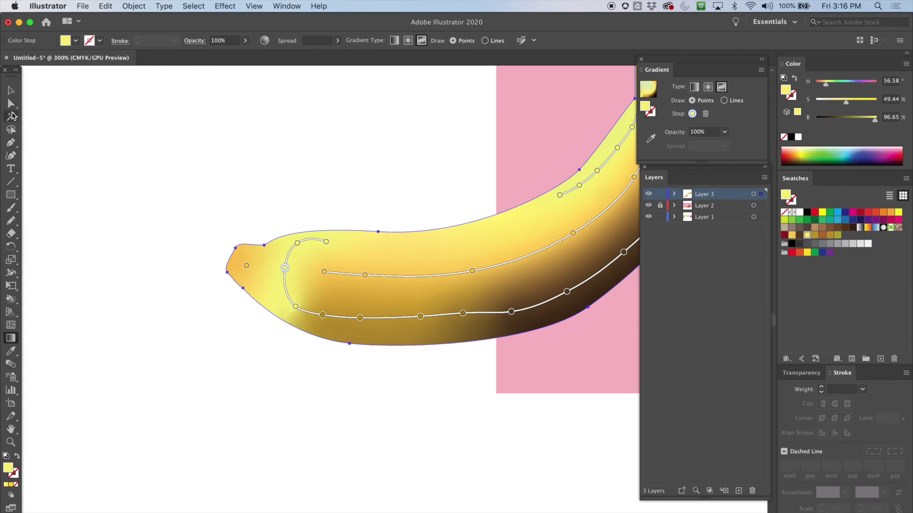
Draw a three-stop line across the banana's tip and colour all its stops with the olive green swatch
click(723, 101)
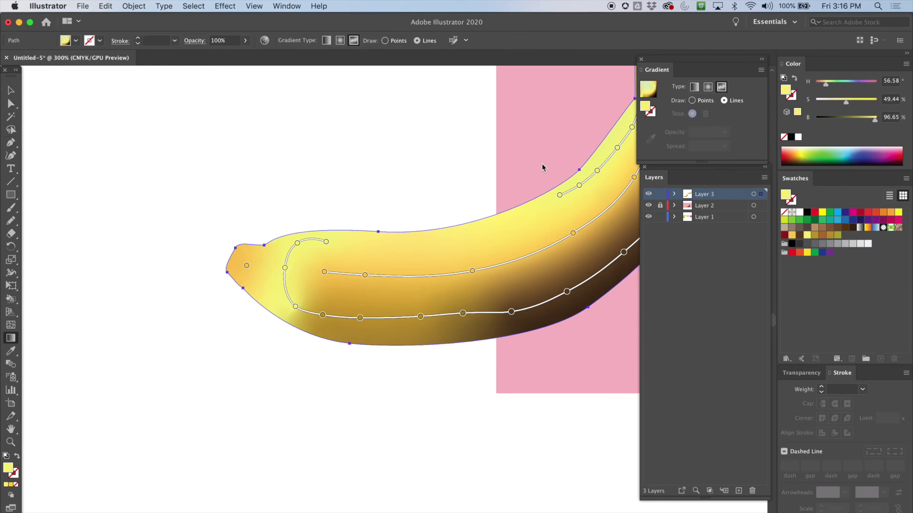
click(272, 245)
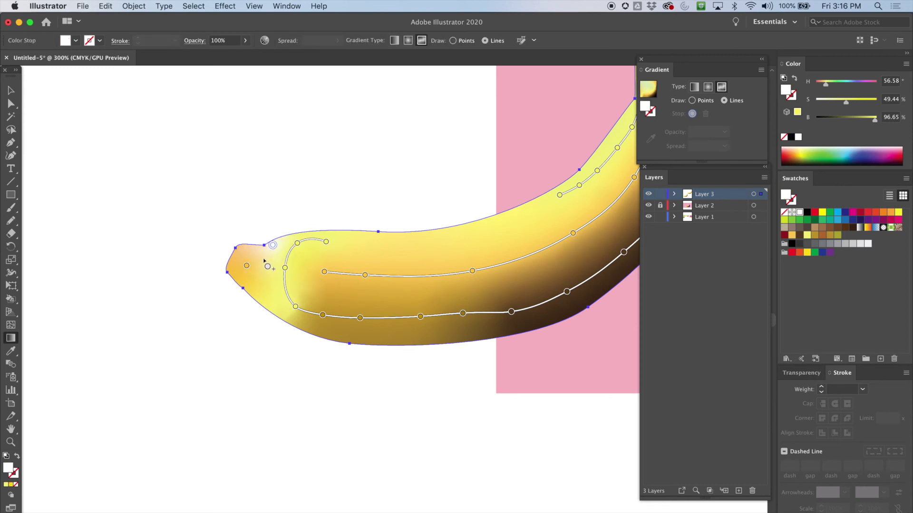
click(258, 265)
click(260, 291)
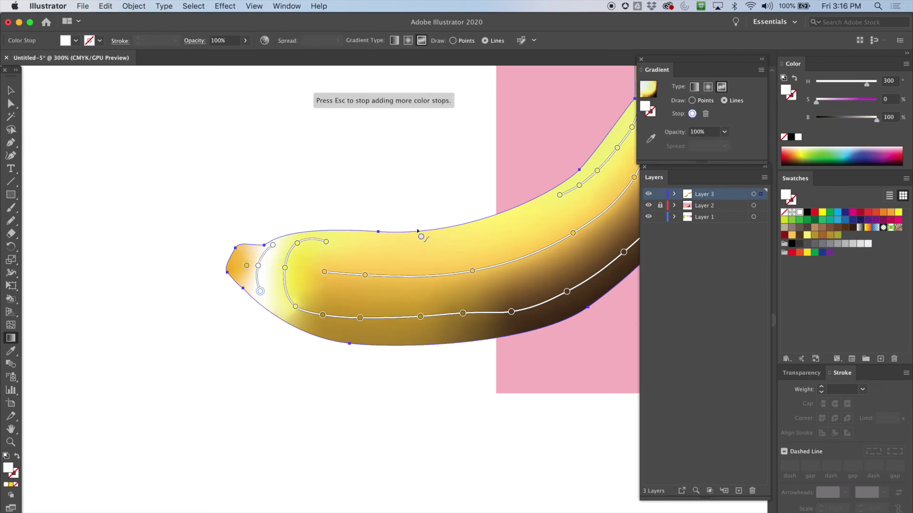
click(839, 236)
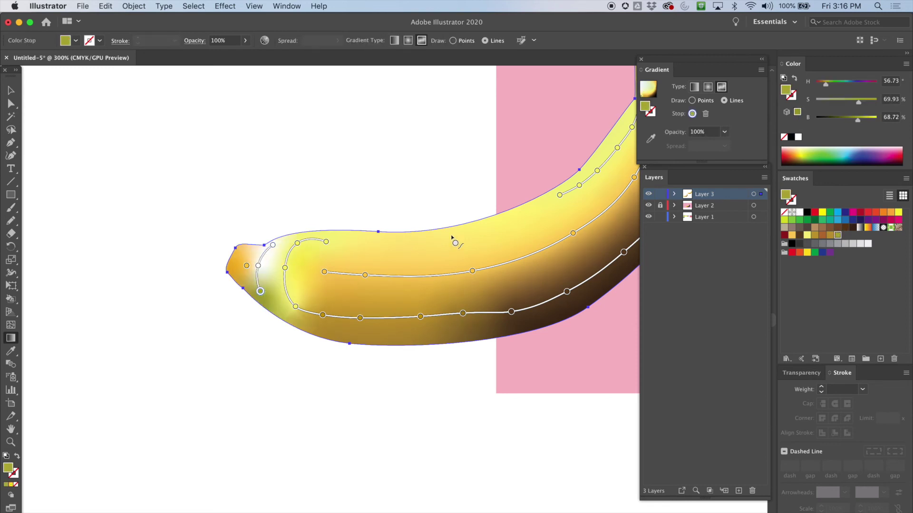
click(258, 266)
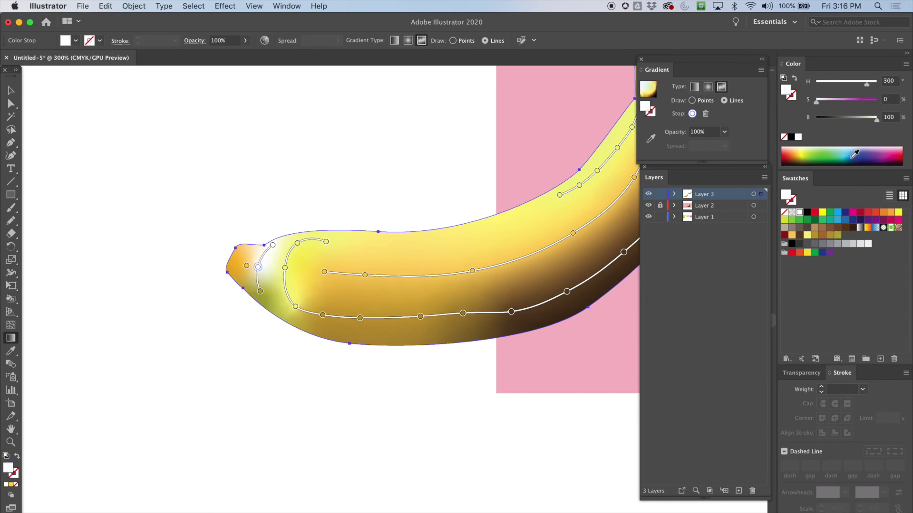
click(838, 237)
click(274, 245)
click(838, 237)
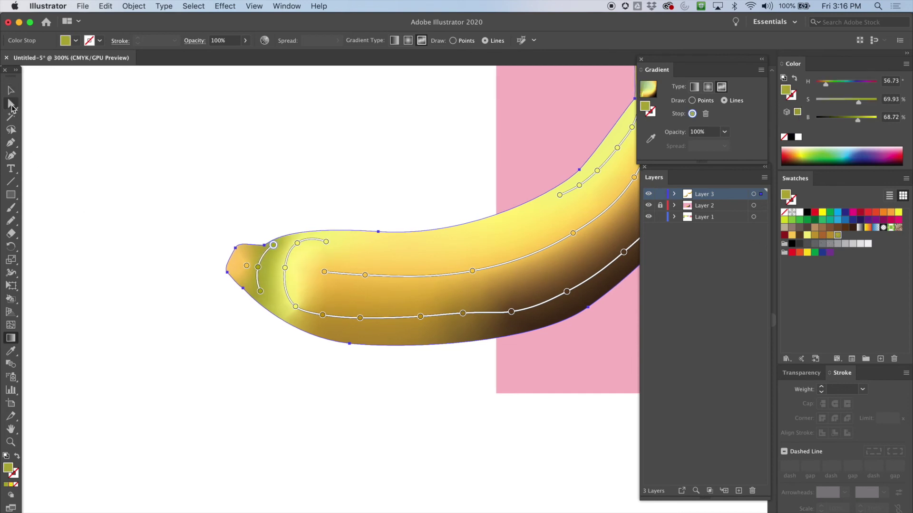
Compare the olive and light yellow tip shading with the photographed banana's colouring
scroll(445, 152, up, 1)
scroll(446, 152, left, 1)
key(space)
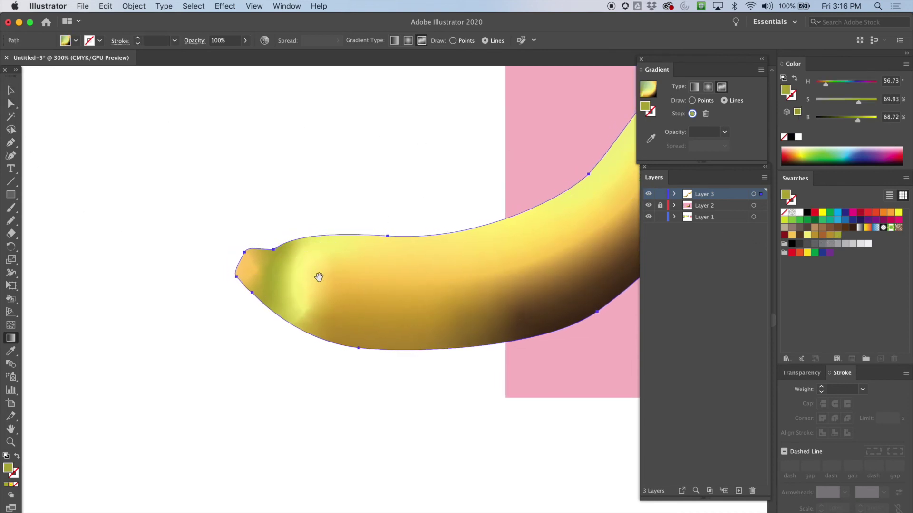
drag(459, 210, 238, 298)
drag(394, 255, 190, 285)
drag(414, 252, 126, 348)
drag(263, 265, 436, 201)
mouse_move(141, 240)
mouse_down()
mouse_move(350, 202)
mouse_move(396, 180)
mouse_up()
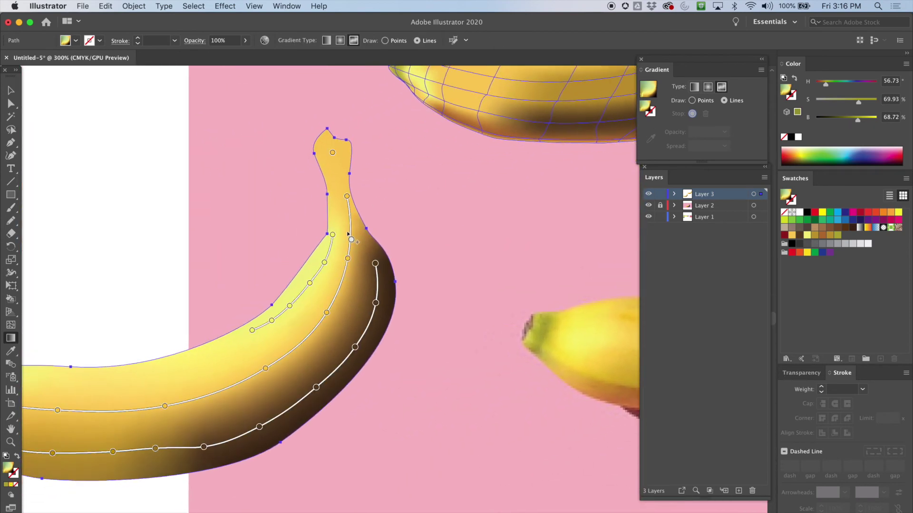
Draw a short line of three colour stops between the two yellow lines just below the banana's stem
click(346, 246)
super+click(340, 243)
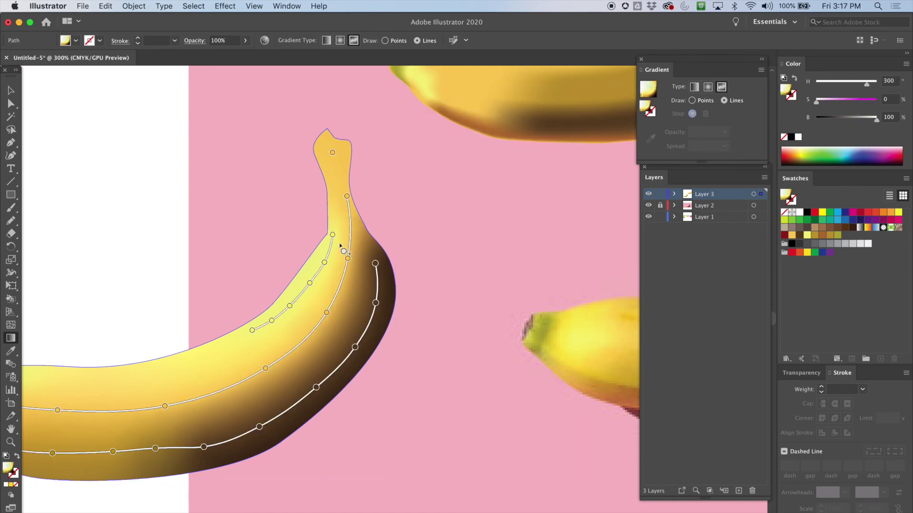
click(343, 236)
click(336, 250)
click(331, 266)
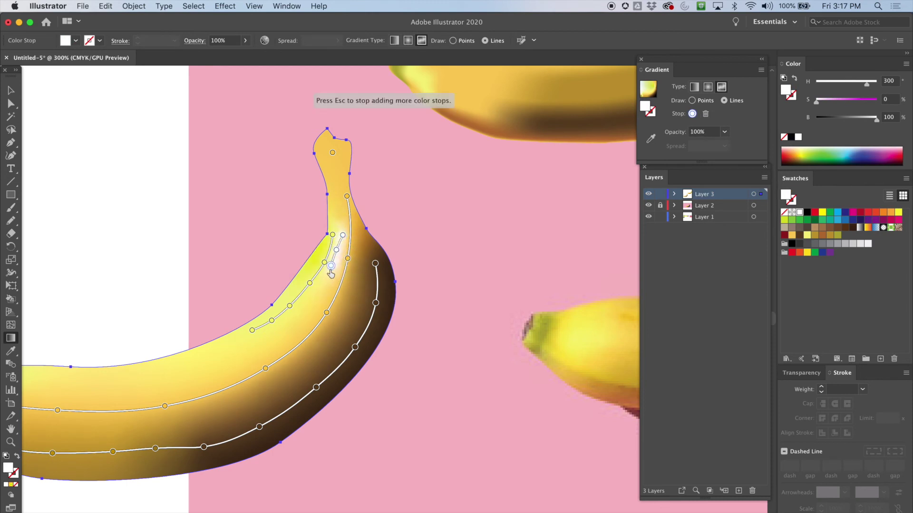
In Points mode, nudge the short line's upper stop outward and colour its upper and middle stops with the olive green swatch
click(692, 100)
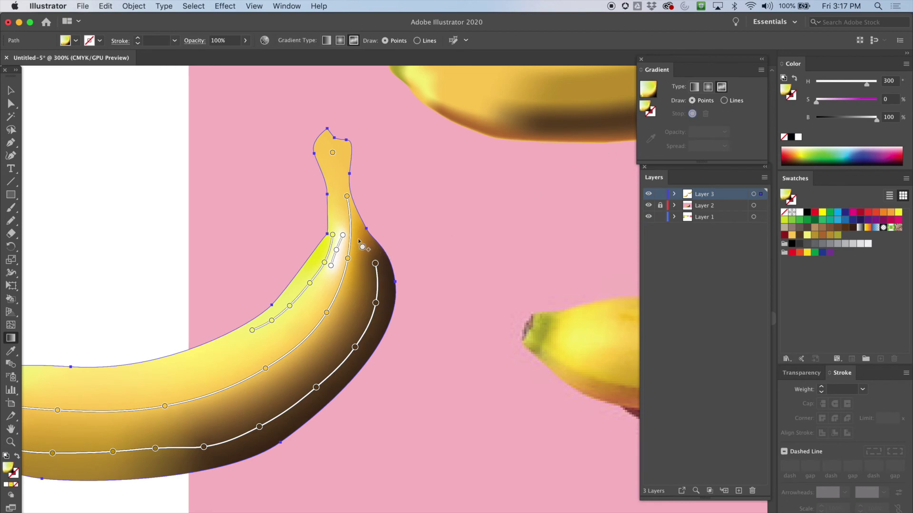
drag(343, 236, 349, 234)
click(337, 249)
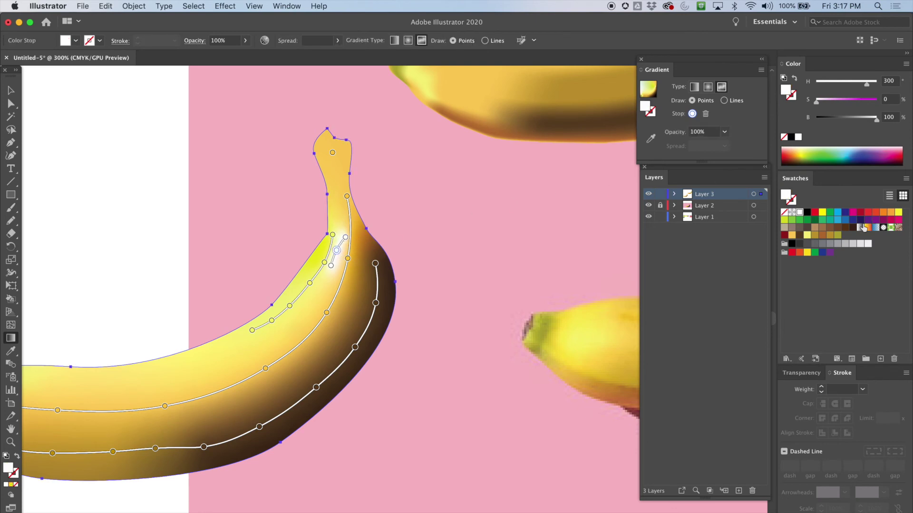
click(837, 235)
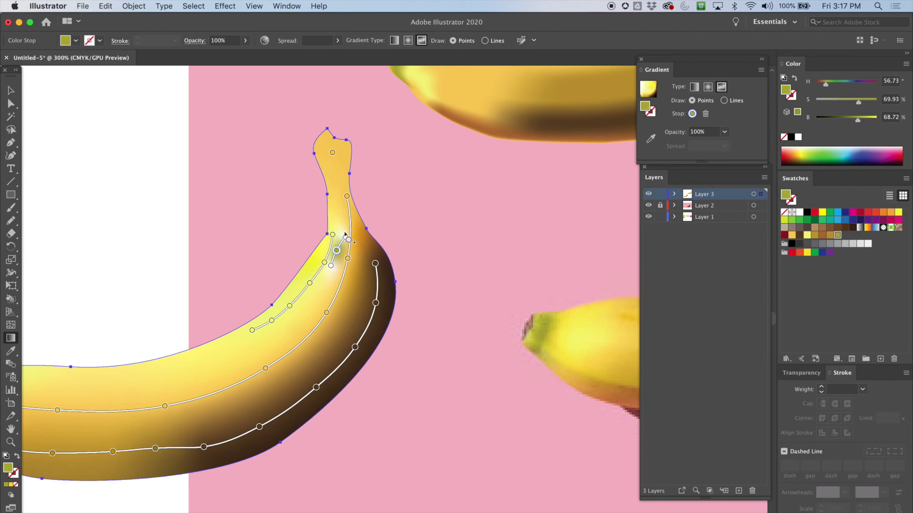
click(837, 234)
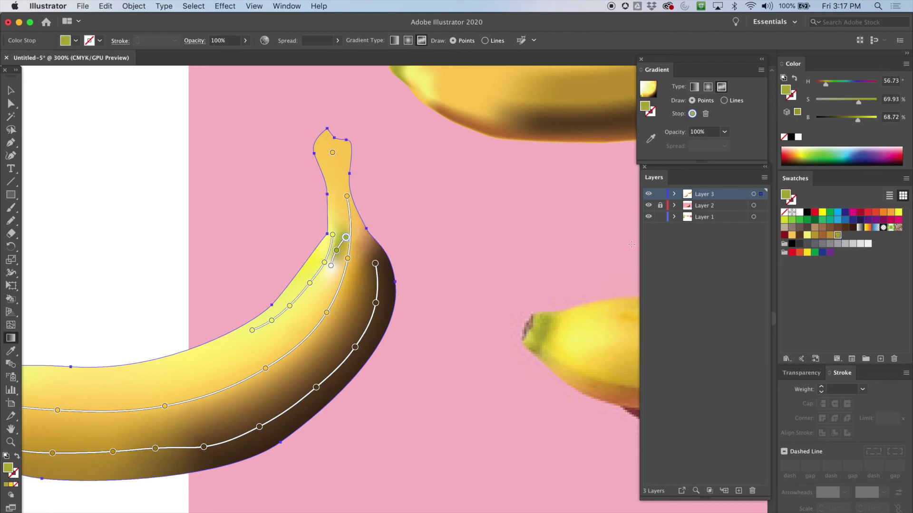
Delete the short line's white lower stop, stretch the olive line across the base of the stem and add a middle stop that bends it
click(330, 265)
click(705, 113)
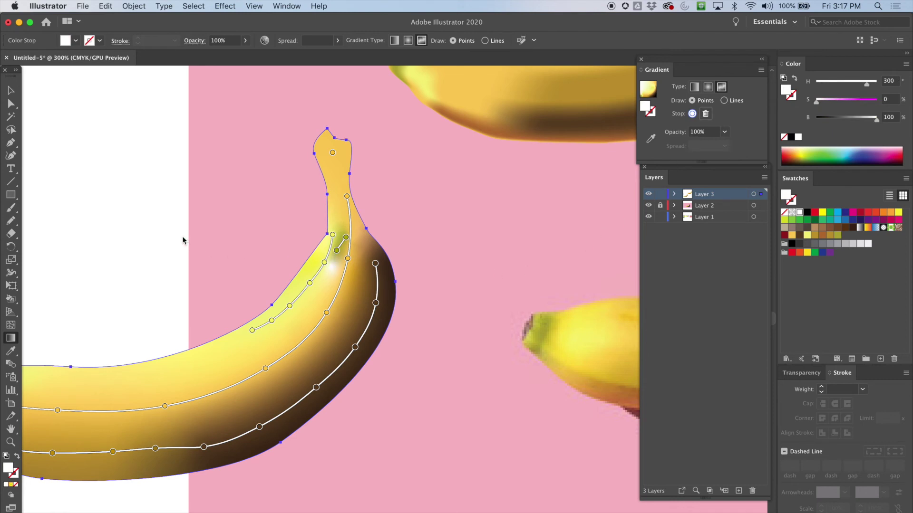
drag(337, 252, 350, 232)
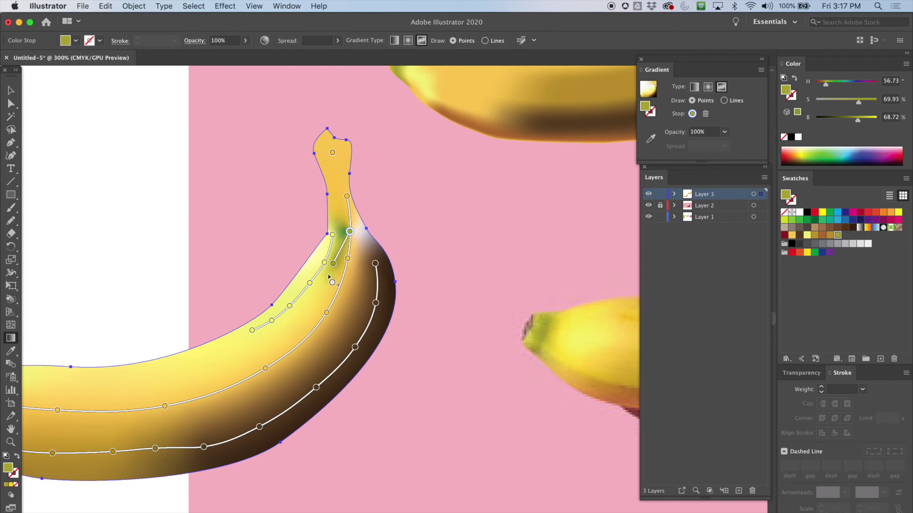
click(342, 243)
drag(342, 244, 341, 241)
click(350, 232)
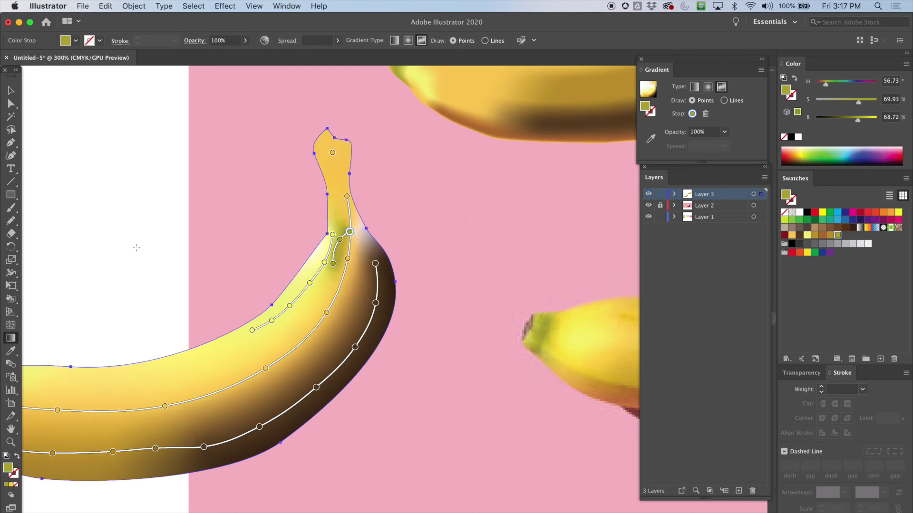
Recolour the white stops of the line across the banana's tip, the middle one olive green and the upper one light yellow
key(super)
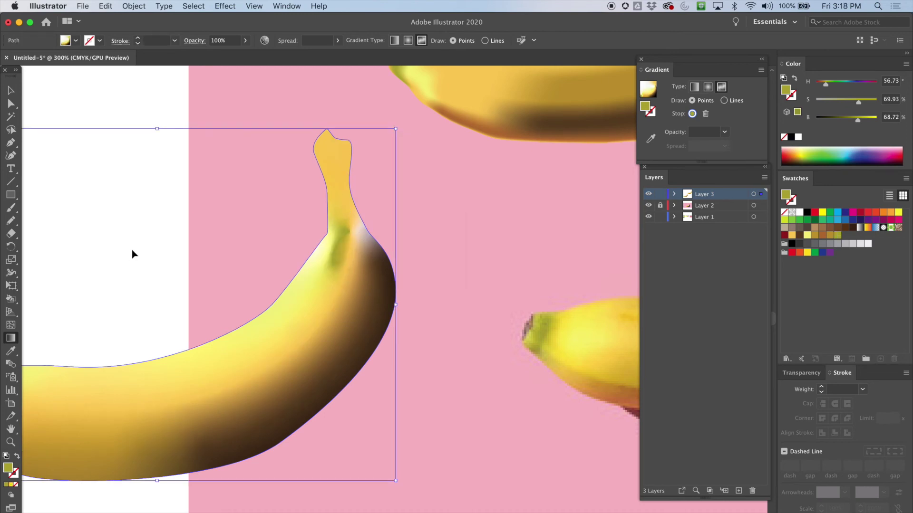
key(super+minus)
key(super+minus)
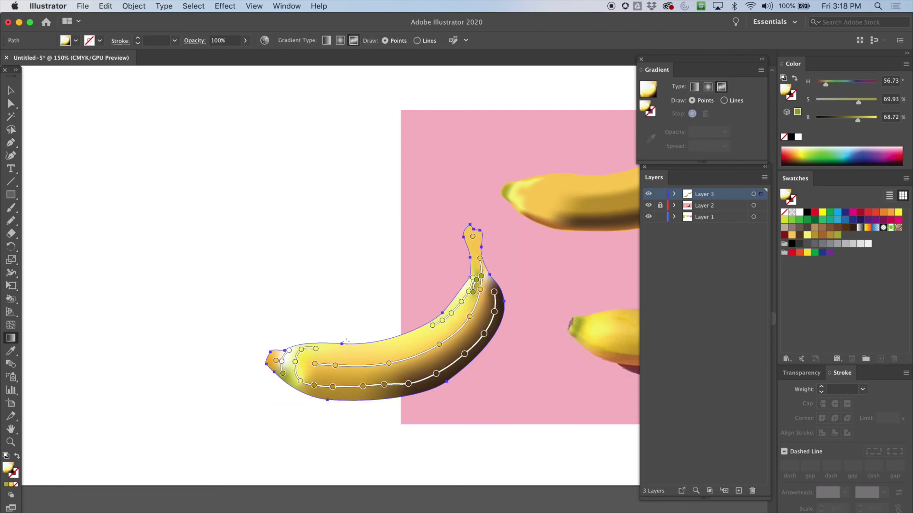
click(289, 351)
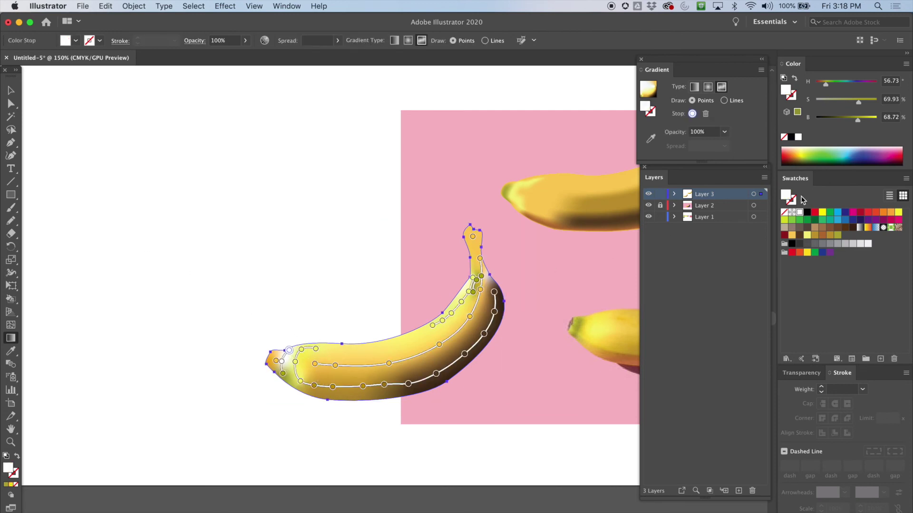
click(283, 361)
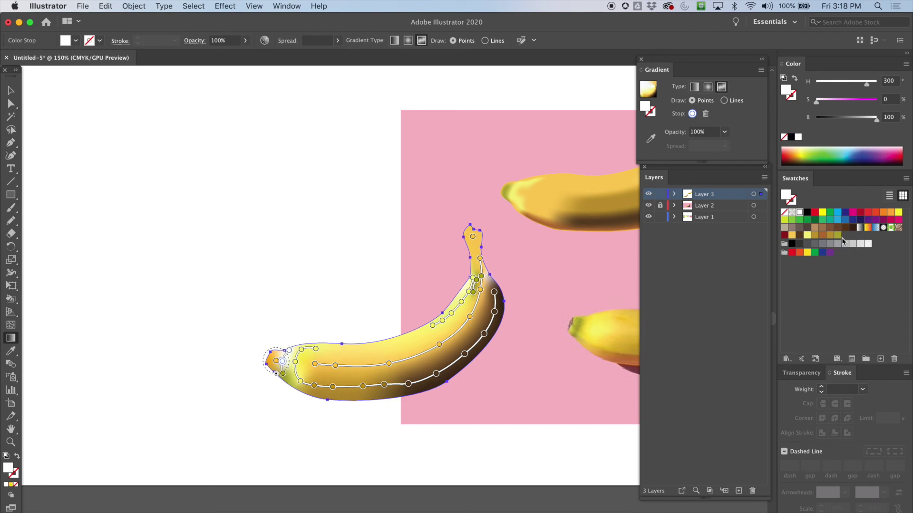
click(837, 235)
click(289, 350)
click(807, 237)
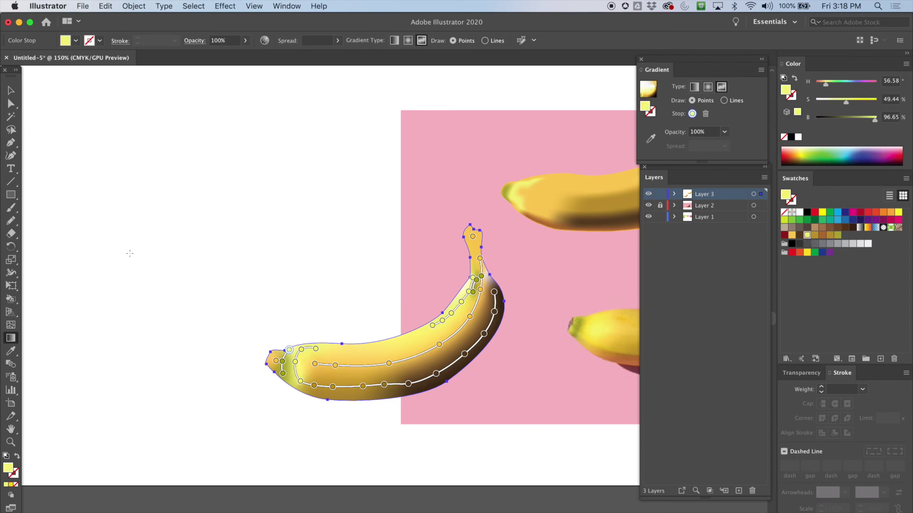
Compare the freeform gradient banana's shading with the gradient mesh banana and the photographed banana
click(10, 90)
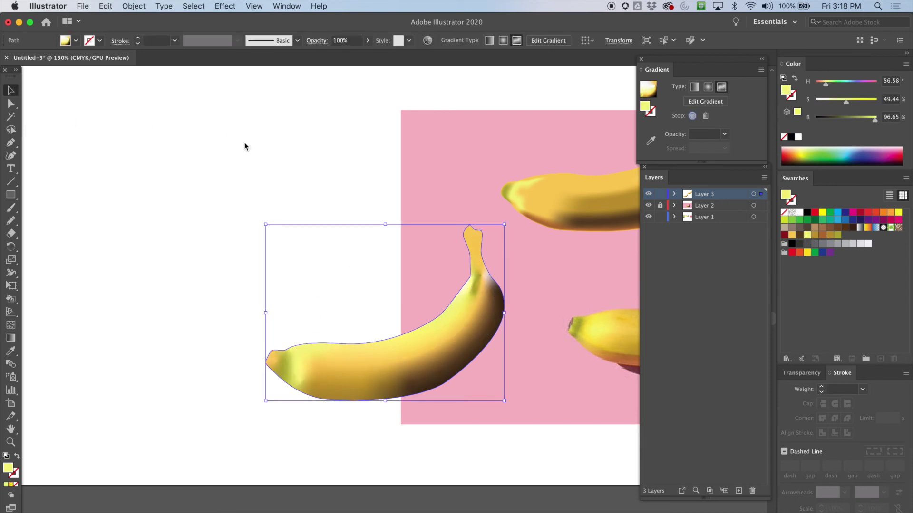
scroll(318, 191, up, 2)
scroll(230, 198, right, 5)
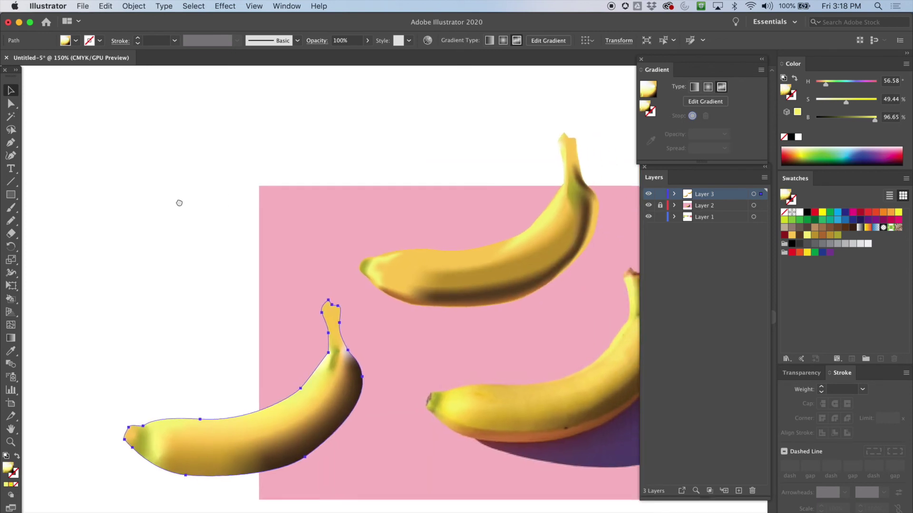
scroll(115, 177, right, 2)
scroll(115, 178, down, 1)
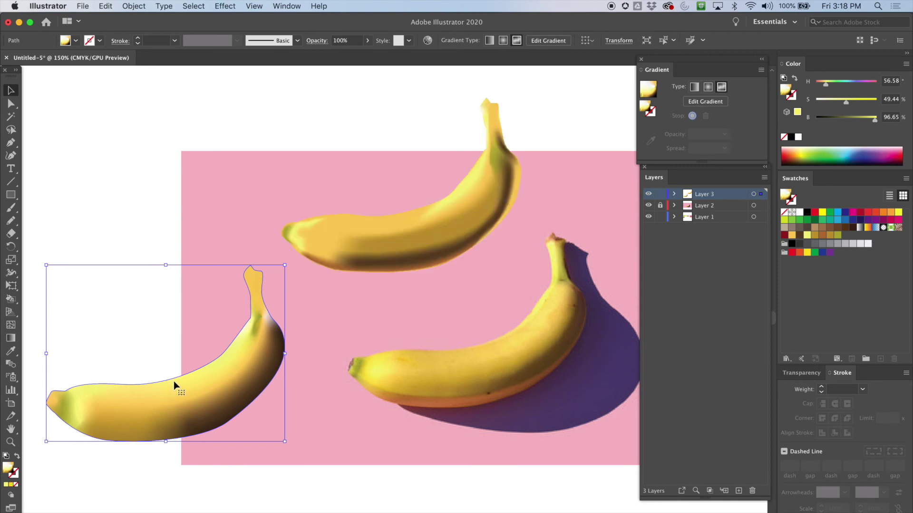
key(super+plus)
key(super+plus)
drag(292, 264, 142, 322)
mouse_move(399, 108)
mouse_down()
mouse_move(290, 238)
mouse_move(119, 289)
mouse_up()
drag(243, 253, 95, 325)
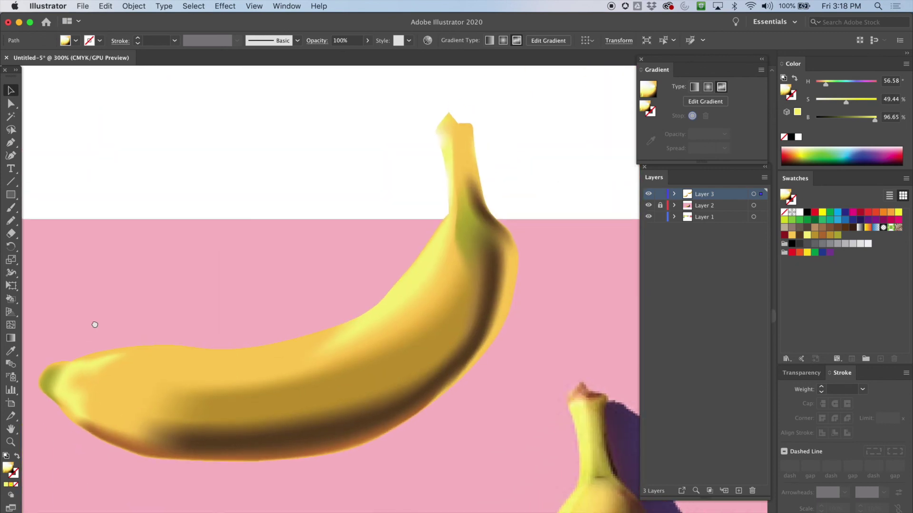
drag(94, 325, 217, 235)
drag(90, 347, 296, 186)
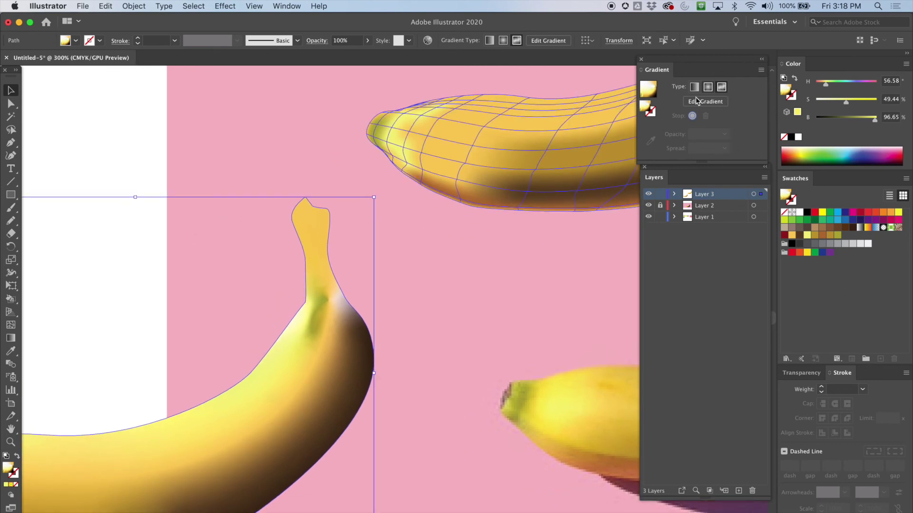
In Lines mode, extend the light yellow line from the stem's base up along the stem's inner edge with two more colour stops
click(11, 337)
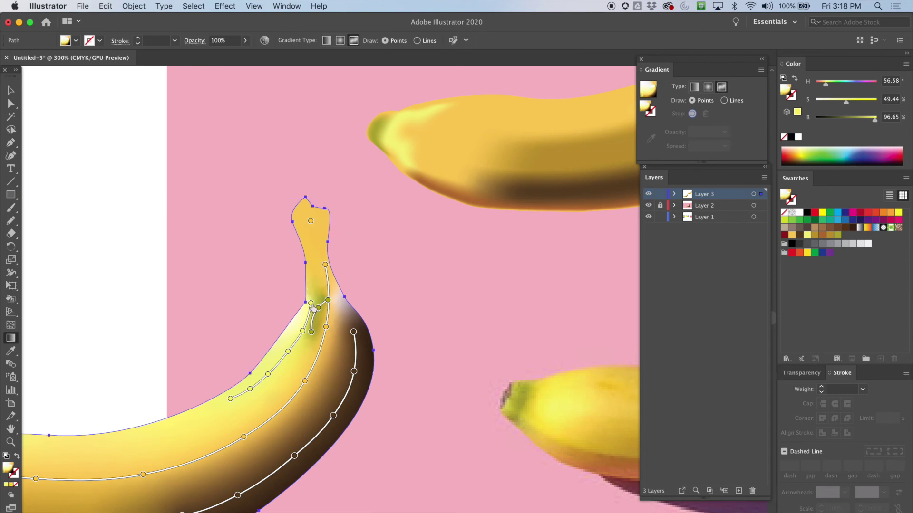
click(723, 100)
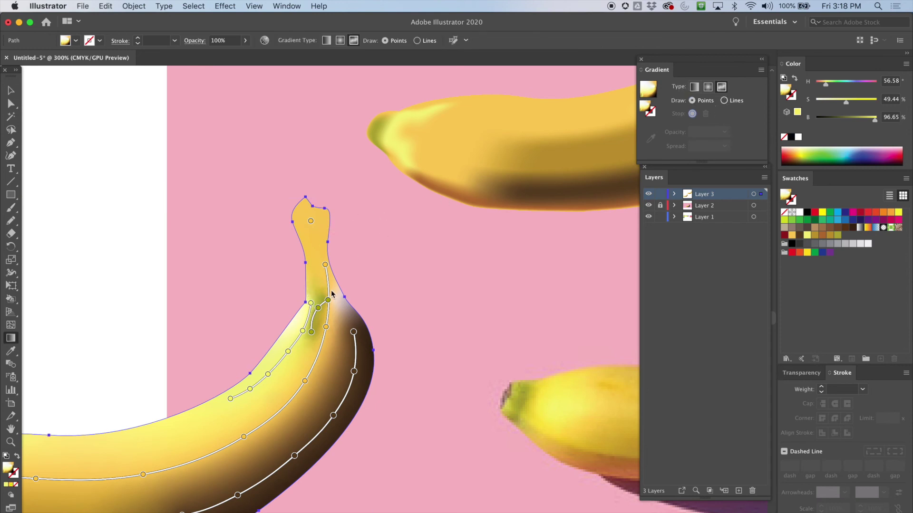
click(310, 303)
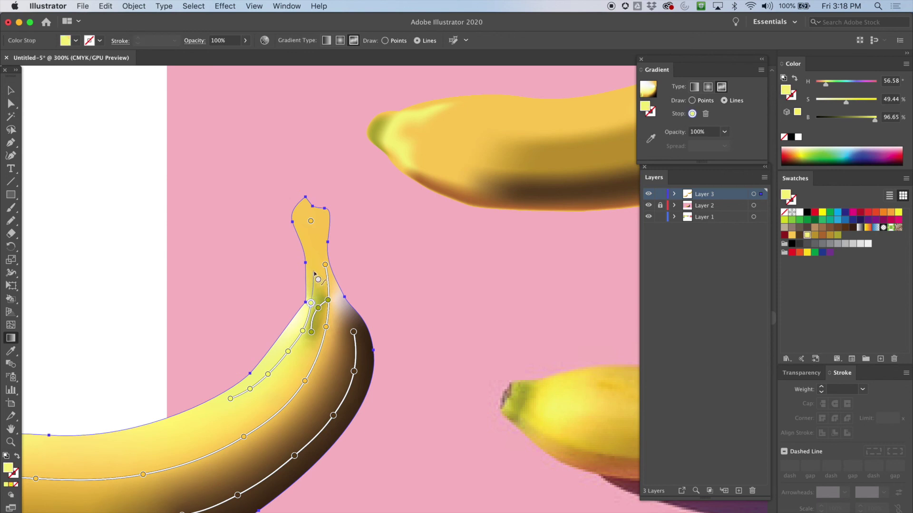
click(311, 264)
click(298, 222)
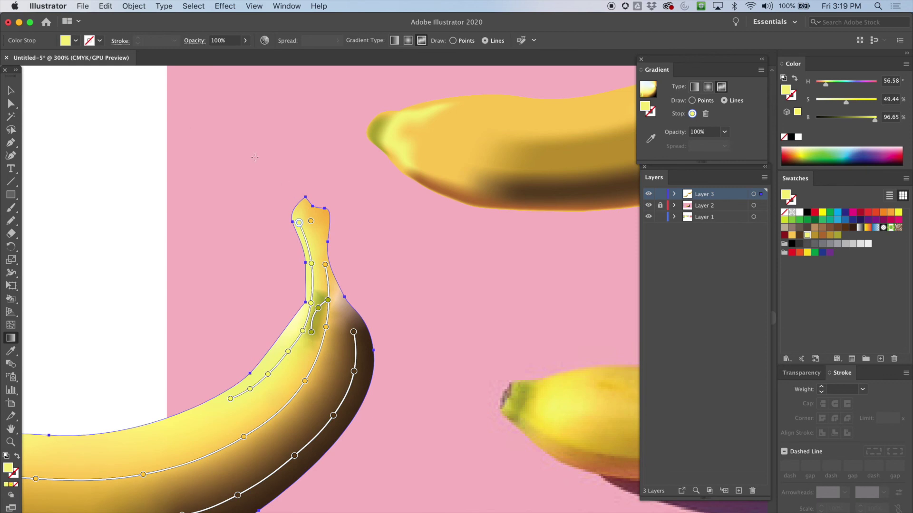
key(v)
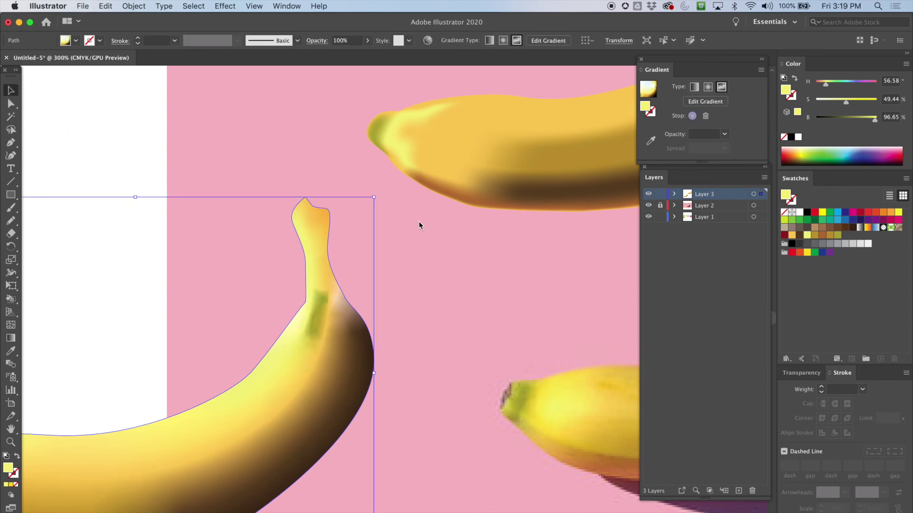
key(super+a)
drag(558, 234, 308, 252)
mouse_move(473, 172)
mouse_down()
mouse_move(279, 269)
mouse_move(445, 237)
mouse_move(315, 269)
mouse_move(377, 214)
mouse_move(471, 177)
mouse_up()
drag(391, 226, 467, 203)
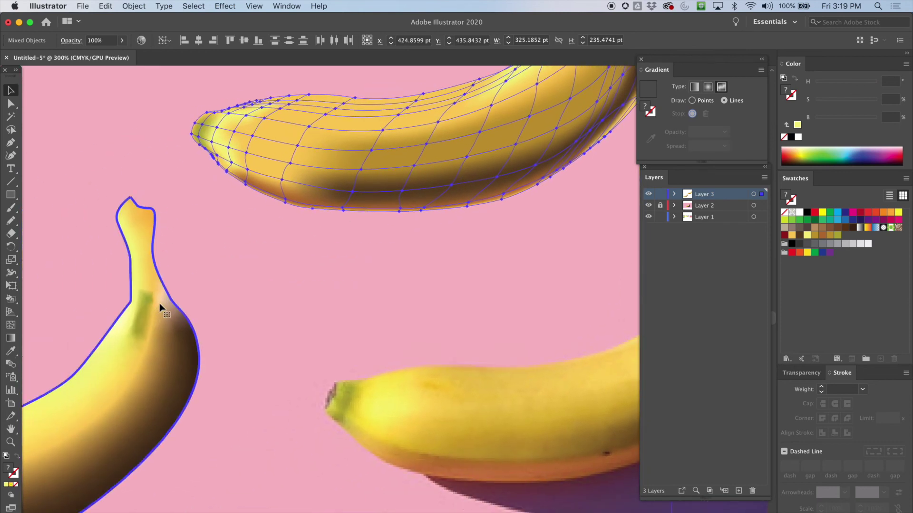
click(10, 338)
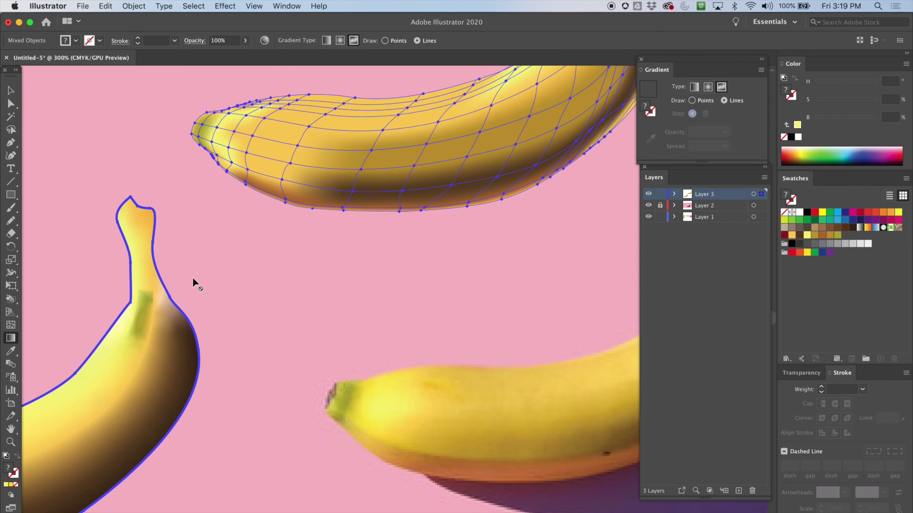
click(11, 90)
click(70, 157)
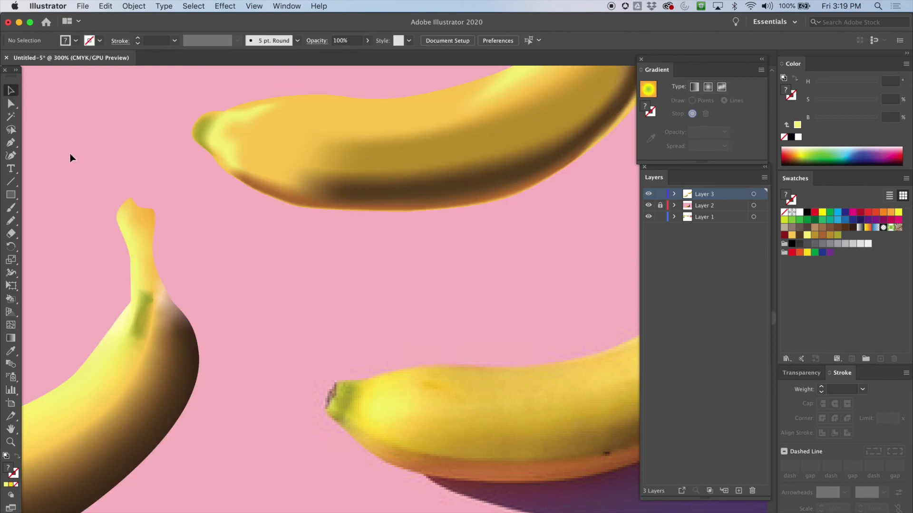
Reselect the freeform gradient banana and extend its golden yellow middle line up to the stem's end with two more colour stops
click(150, 341)
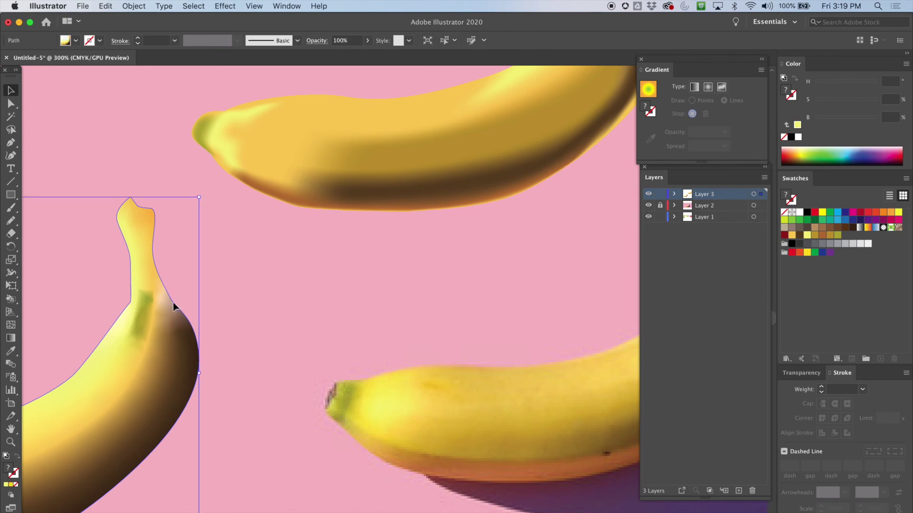
click(10, 338)
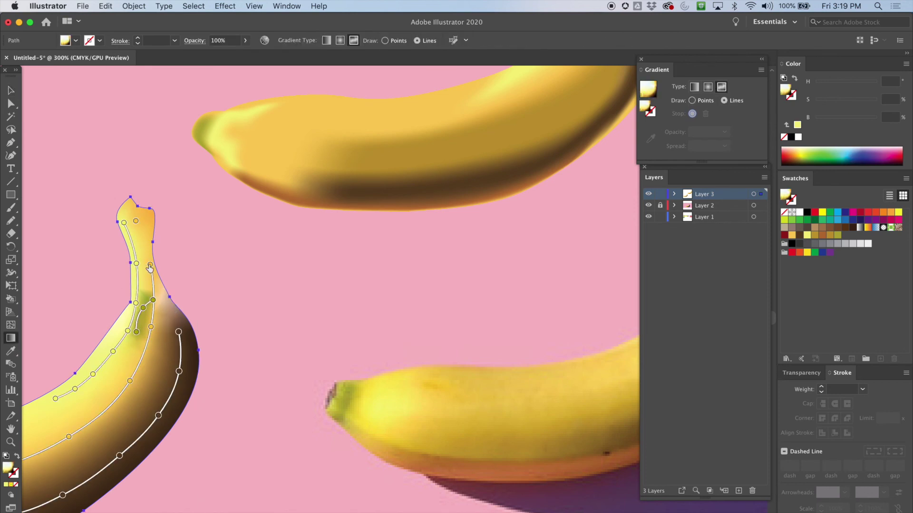
click(150, 265)
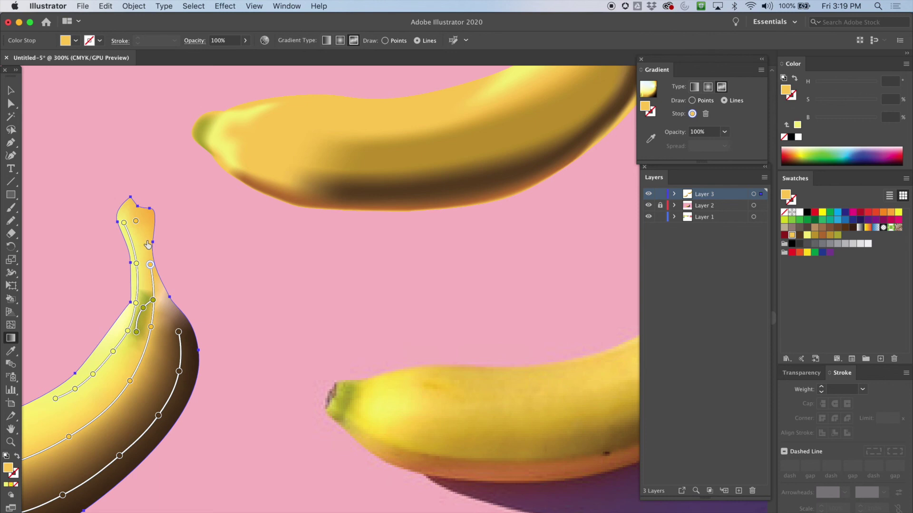
click(144, 232)
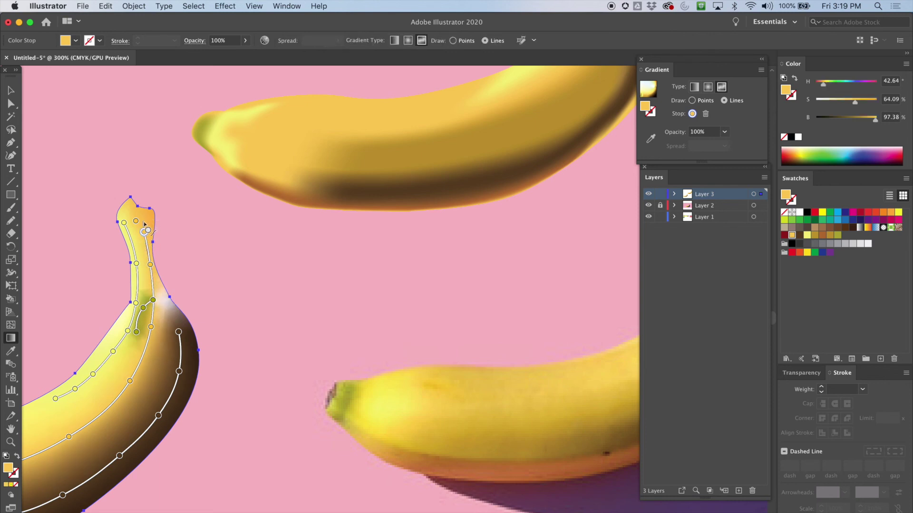
click(145, 216)
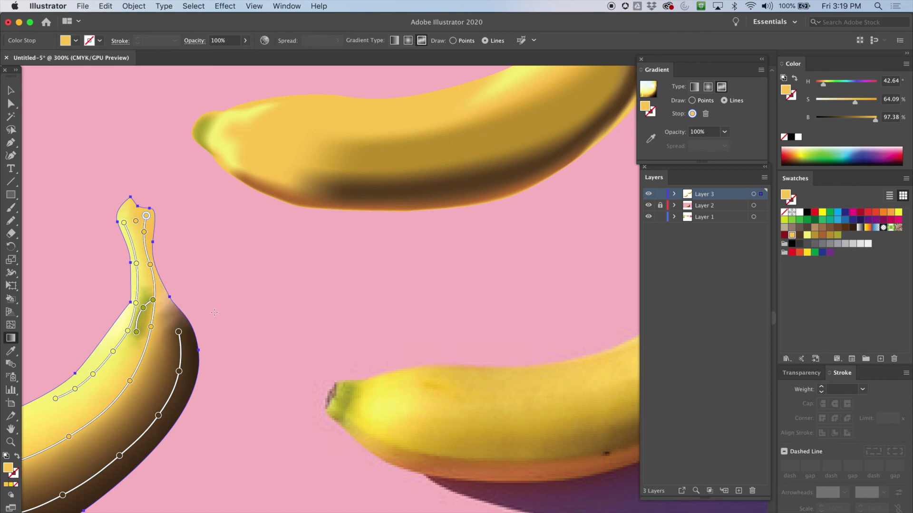
Colour the middle line's three stops on the stem with the dark ochre swatch
double_click(815, 235)
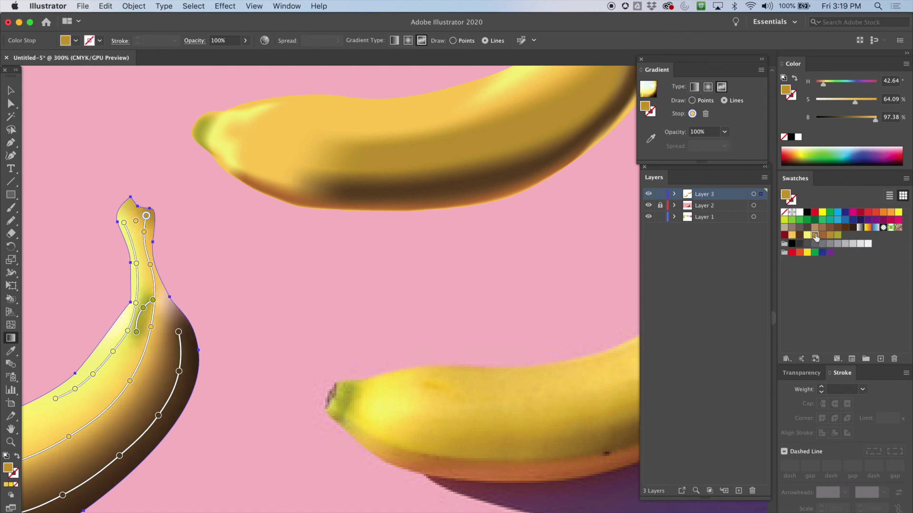
click(459, 375)
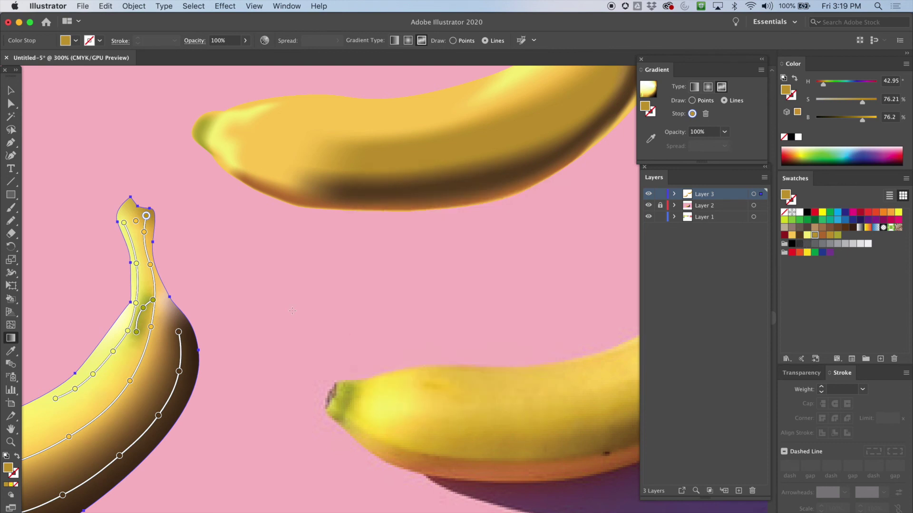
click(144, 232)
click(815, 236)
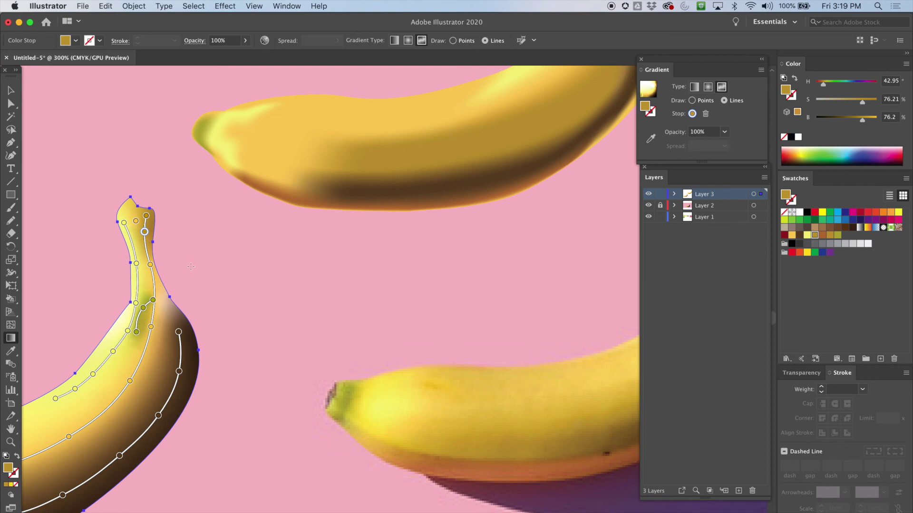
click(149, 265)
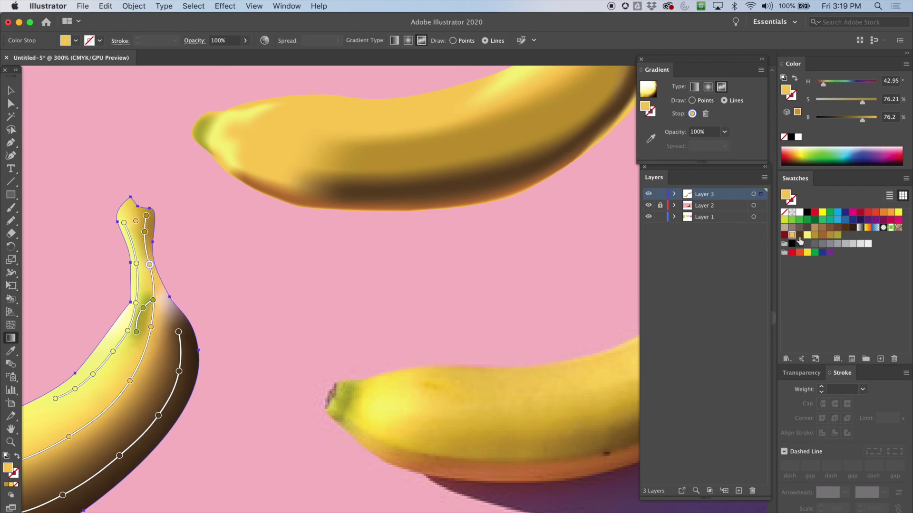
click(815, 236)
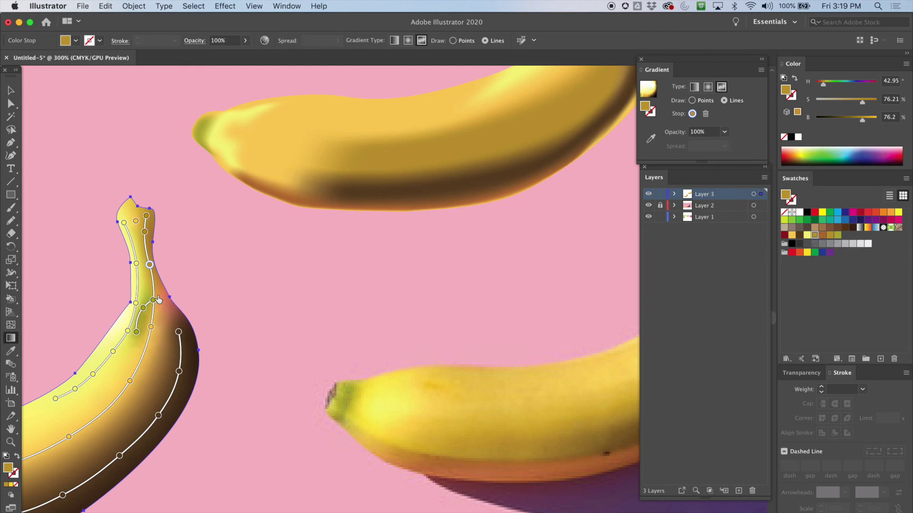
Add a freeform colour stop on the outer edge at the stem's base and colour it with the orange-brown swatch
click(152, 327)
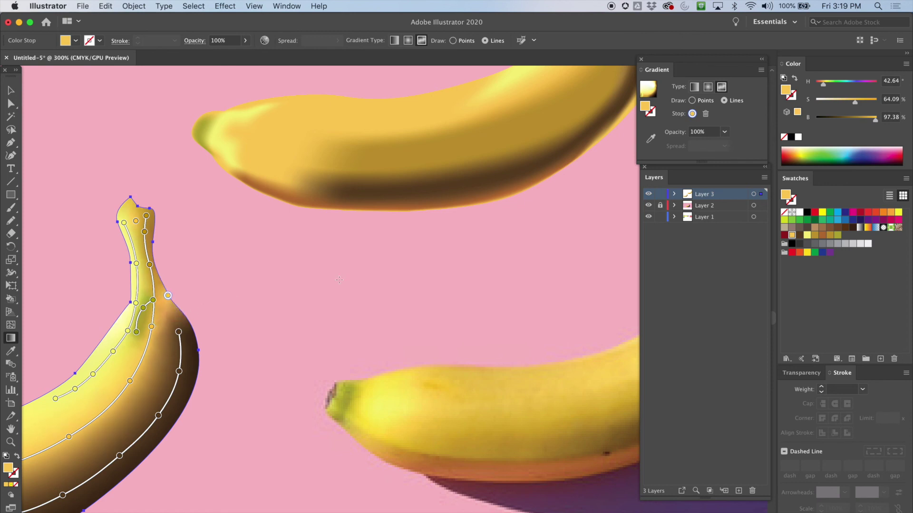
click(822, 235)
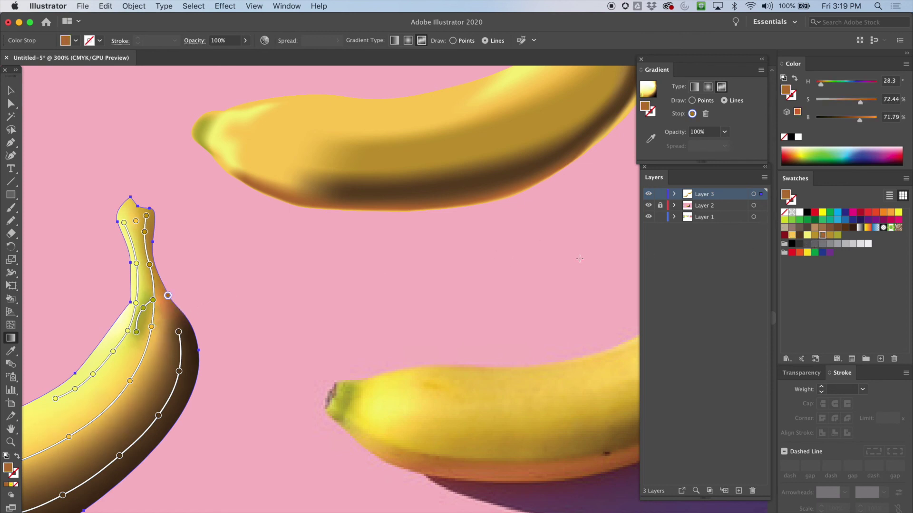
key(v)
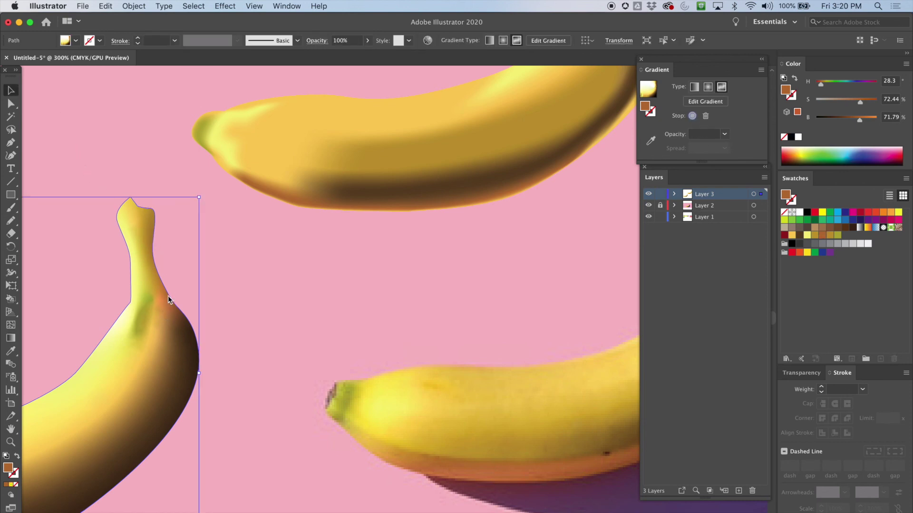
Reselect the freeform gradient banana, add a second stop just inside the outer-edge stop at the stem's base, and colour both dark ochre
click(15, 338)
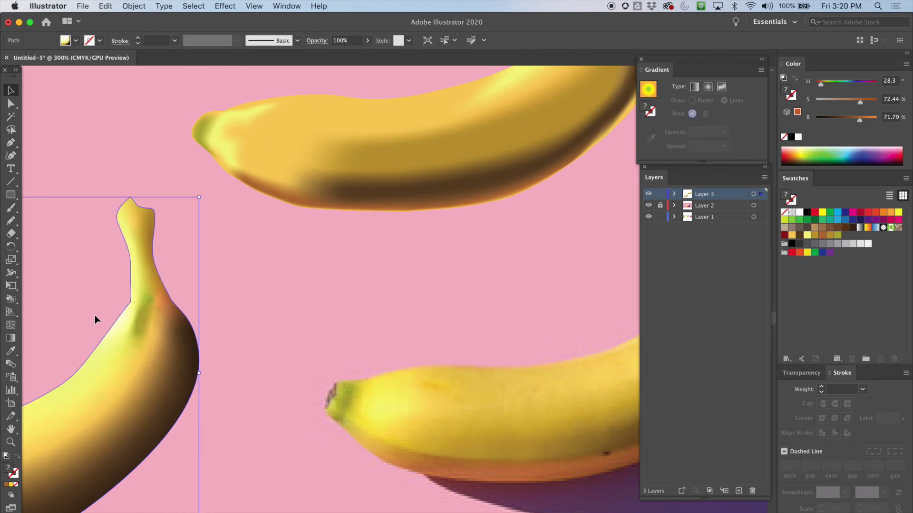
key(g)
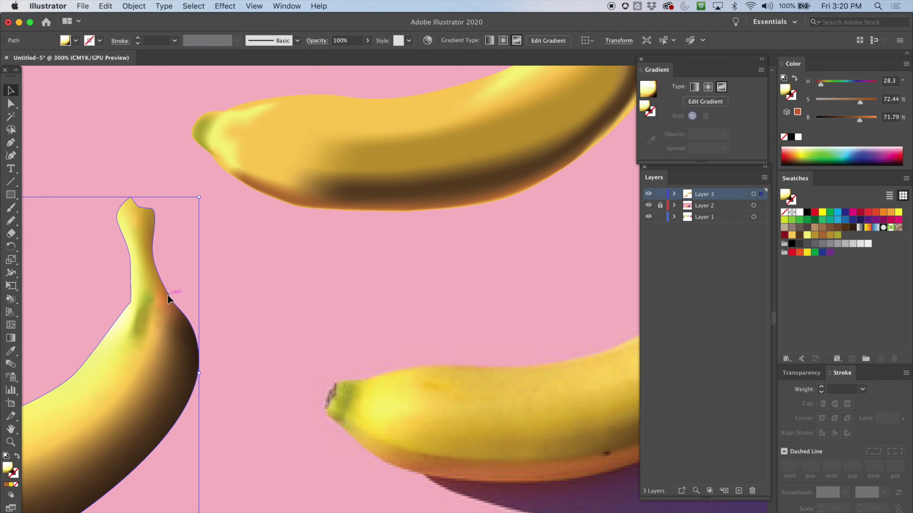
click(161, 302)
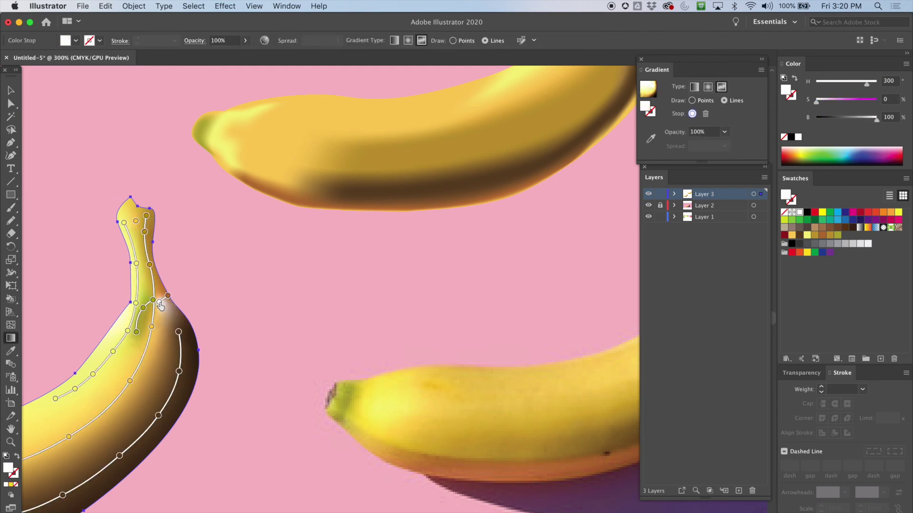
click(822, 235)
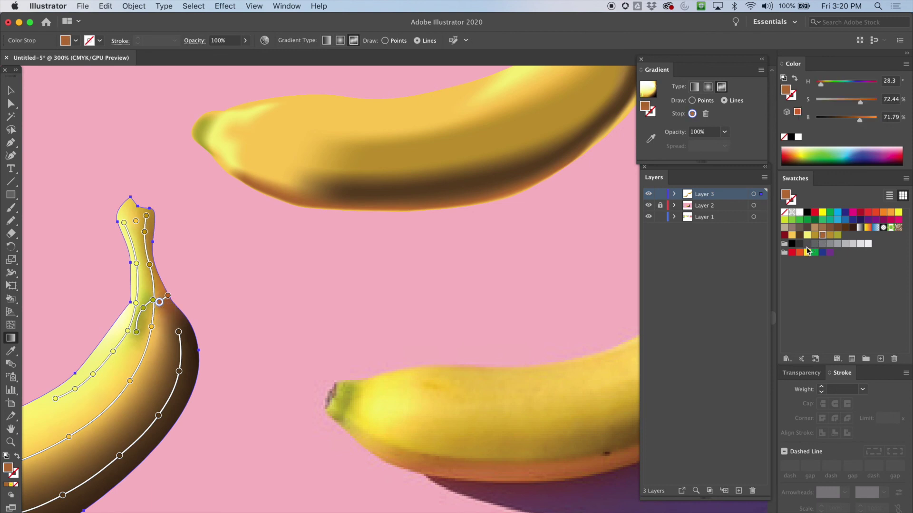
click(815, 235)
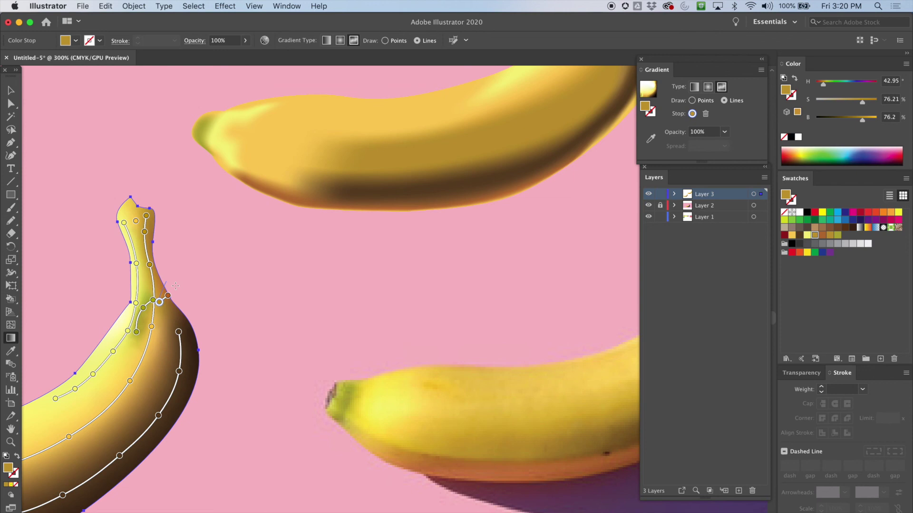
click(167, 296)
click(821, 236)
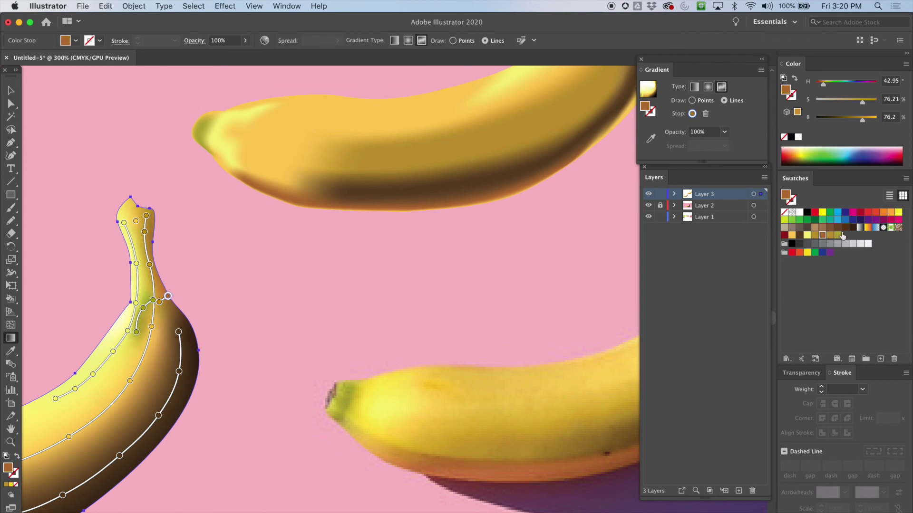
click(814, 235)
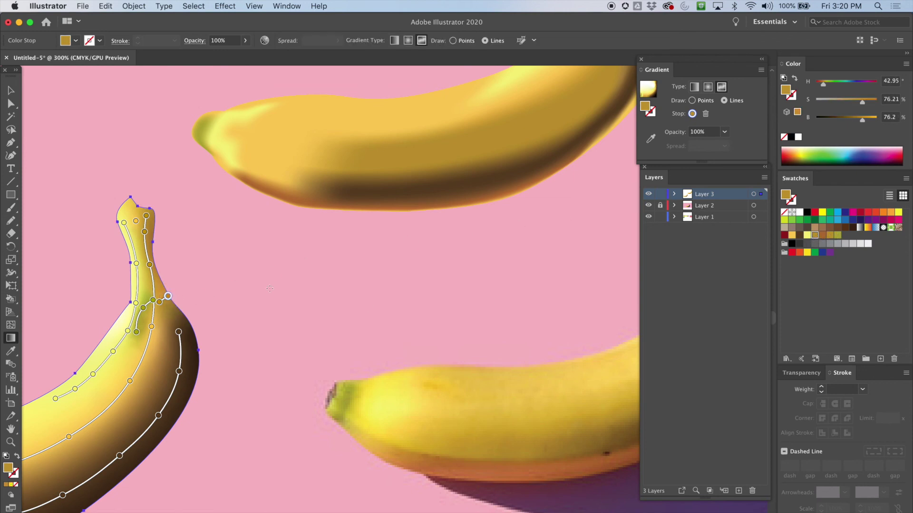
With the Pen tool, trace the dark patch at the tip of the photographed banana and fill it with a dark brown swatch
key(space)
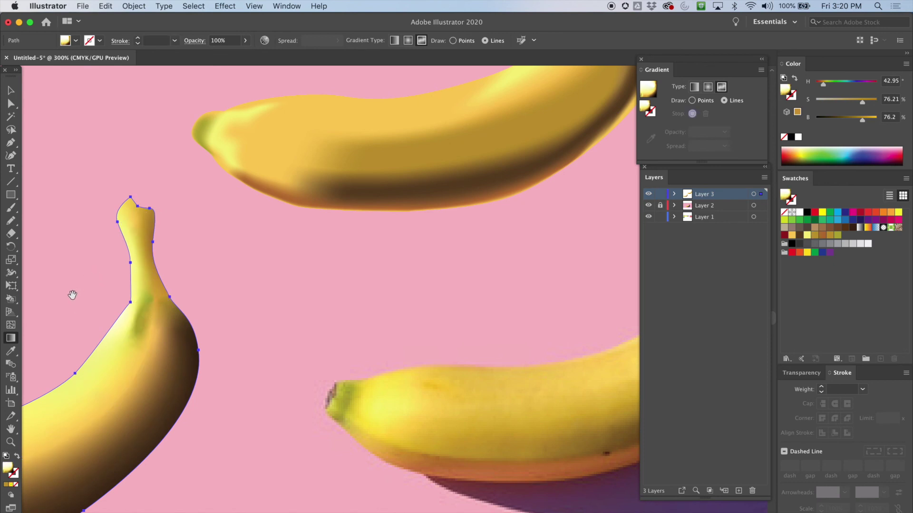
drag(67, 313, 401, 244)
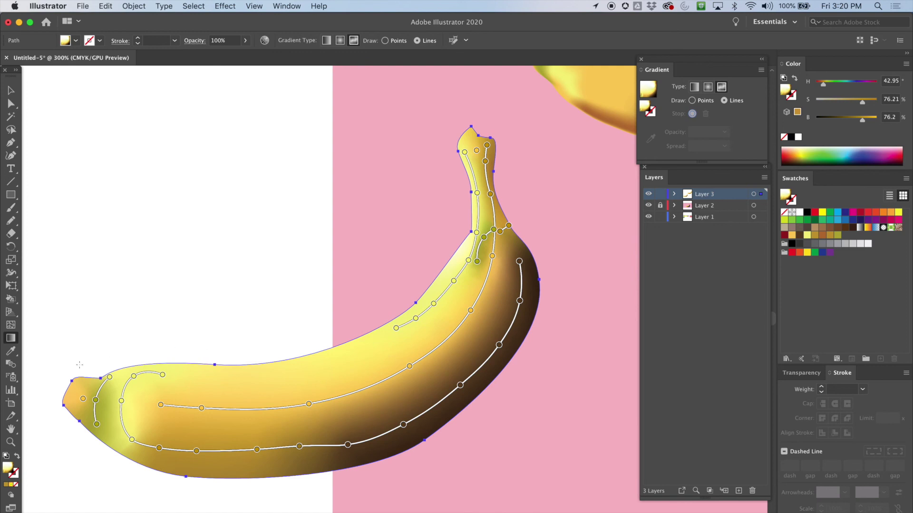
mouse_move(324, 226)
mouse_down()
mouse_move(300, 291)
mouse_move(313, 301)
mouse_up()
drag(363, 334, 302, 210)
mouse_move(410, 285)
mouse_down()
mouse_move(317, 256)
mouse_move(329, 258)
mouse_up()
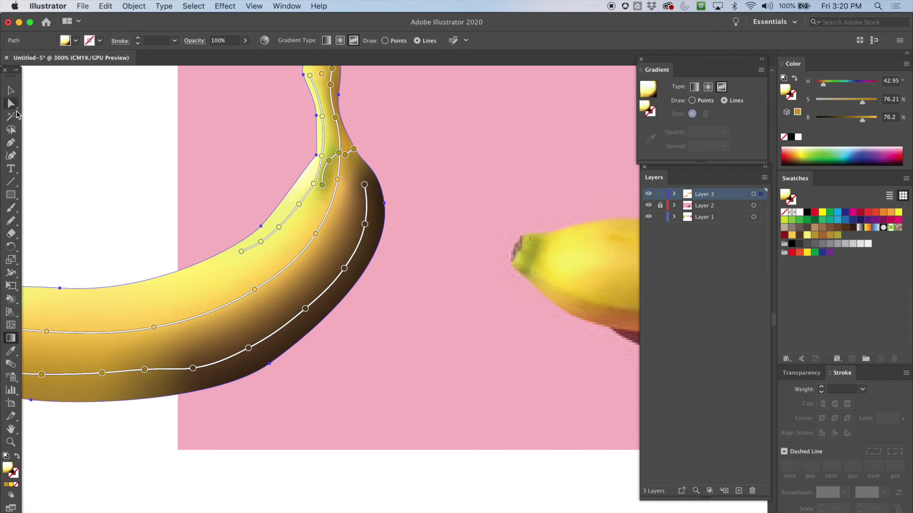
click(12, 143)
click(12, 144)
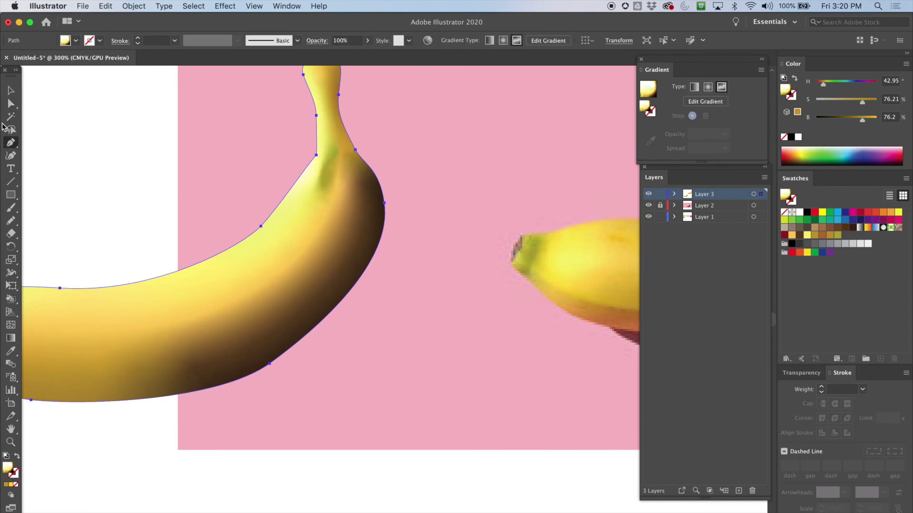
mouse_move(521, 236)
mouse_down()
mouse_move(517, 258)
mouse_move(518, 245)
mouse_up()
click(521, 235)
click(16, 96)
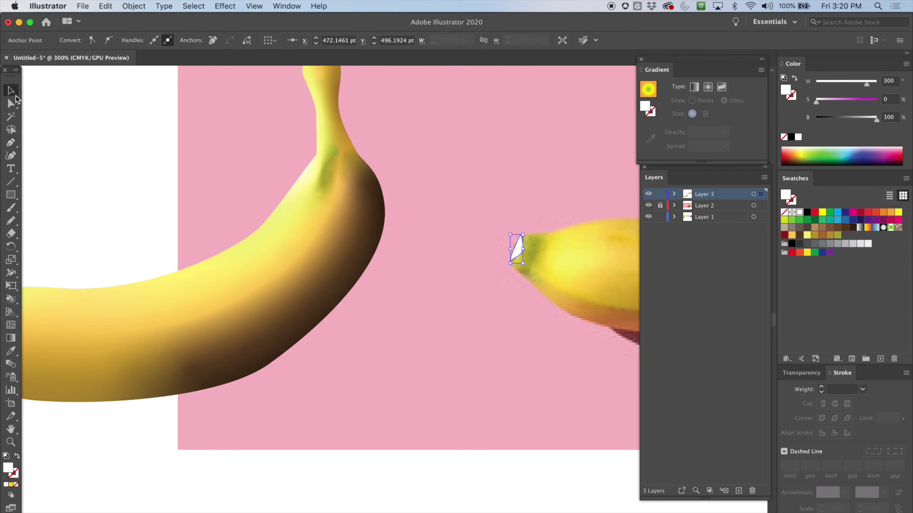
click(837, 228)
click(845, 227)
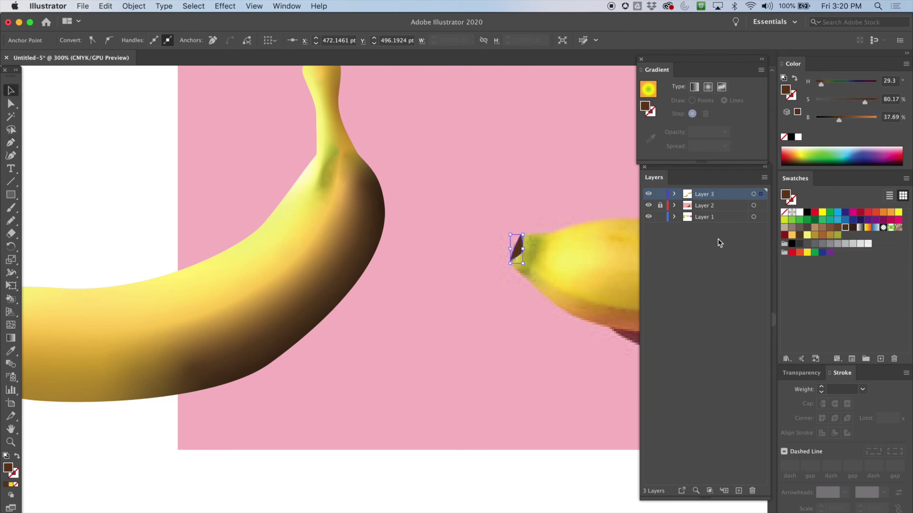
Move the dark brown tip shape onto the blunt end of the freeform gradient banana and fine-tune its position
drag(517, 258, 101, 257)
drag(163, 218, 540, 206)
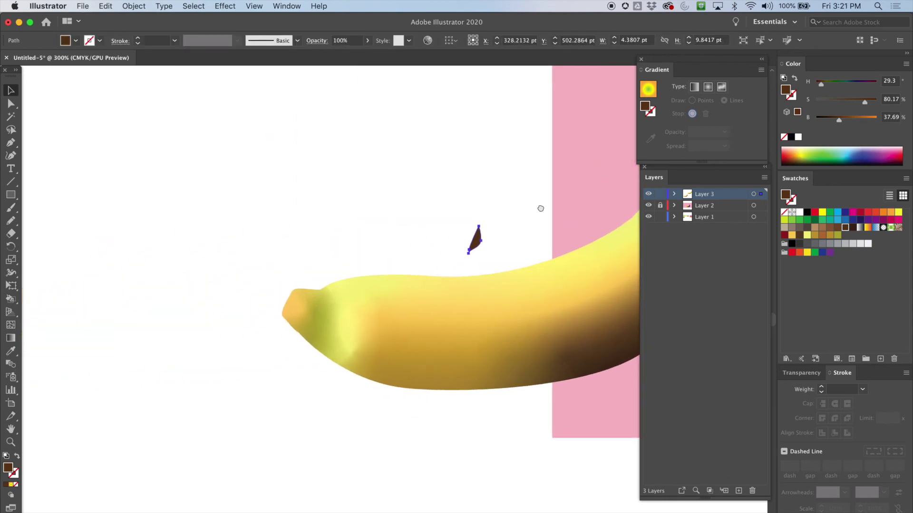
drag(470, 243, 286, 305)
click(432, 261)
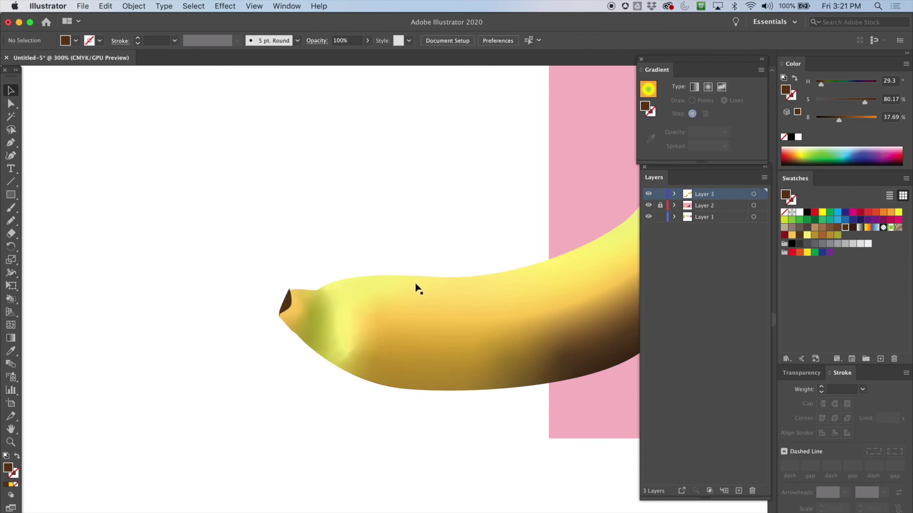
key(super+equal)
key(super+equal)
key(super+equal)
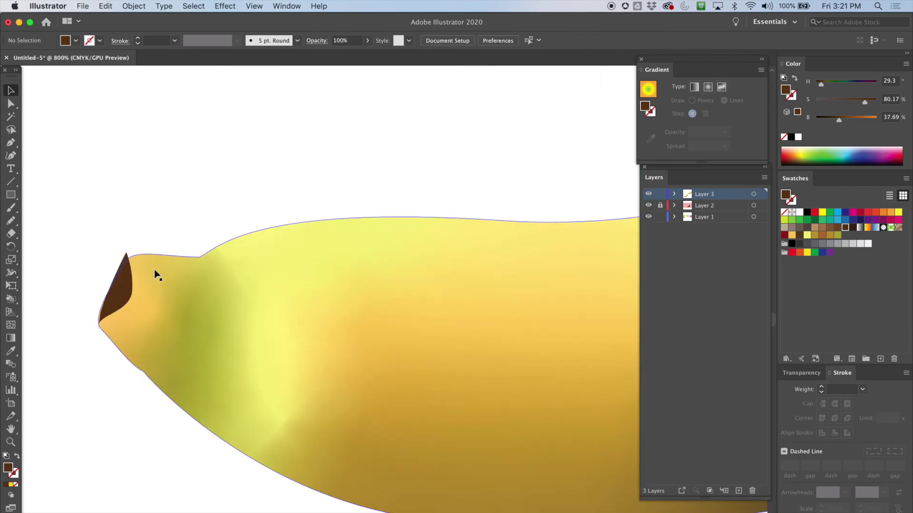
drag(130, 290, 132, 294)
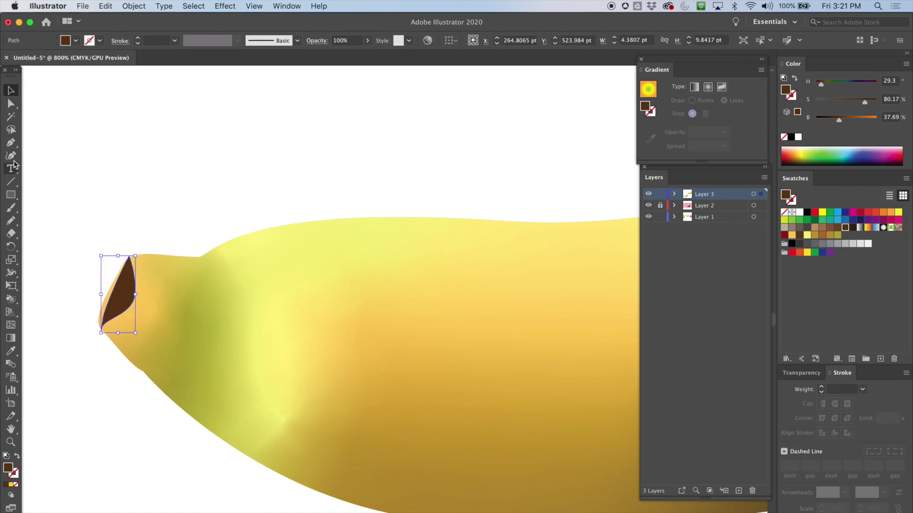
Reshape the dark tip shape's anchor points with Direct Selection so its outer edge curves along the banana's end
click(11, 103)
drag(101, 328, 118, 308)
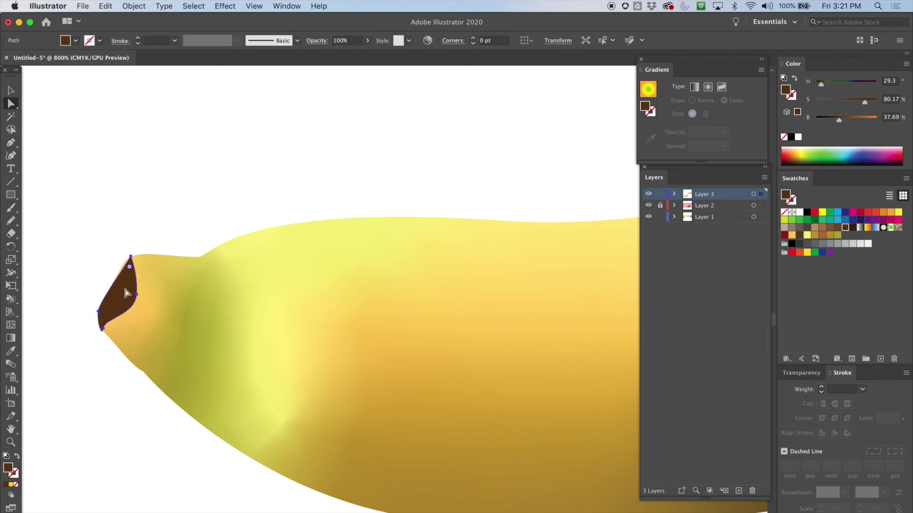
click(130, 258)
drag(123, 275, 118, 269)
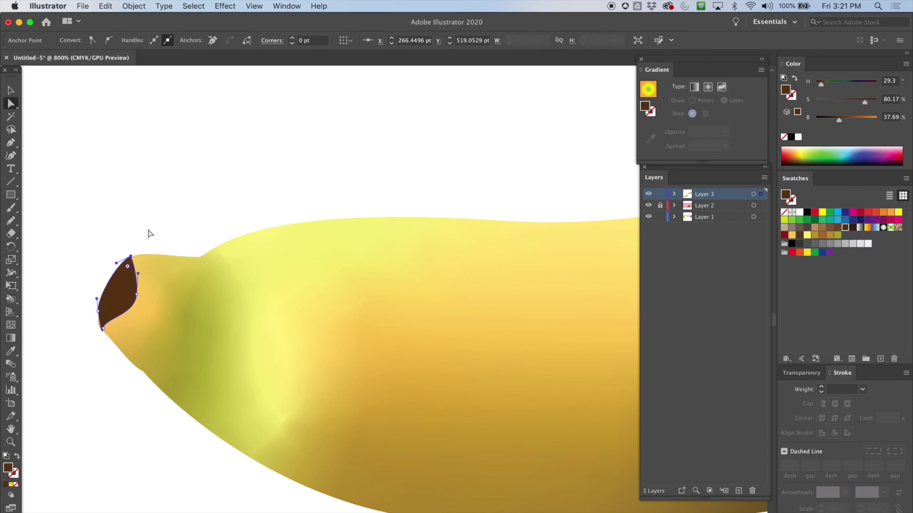
click(155, 244)
With the Pen tool, draw a closed dark brown cap with a jagged lower edge over the end of the freeform gradient banana's stem
key(super+minus)
key(super+minus)
key(super+minus)
key(super+minus)
drag(382, 252, 158, 300)
drag(352, 250, 161, 283)
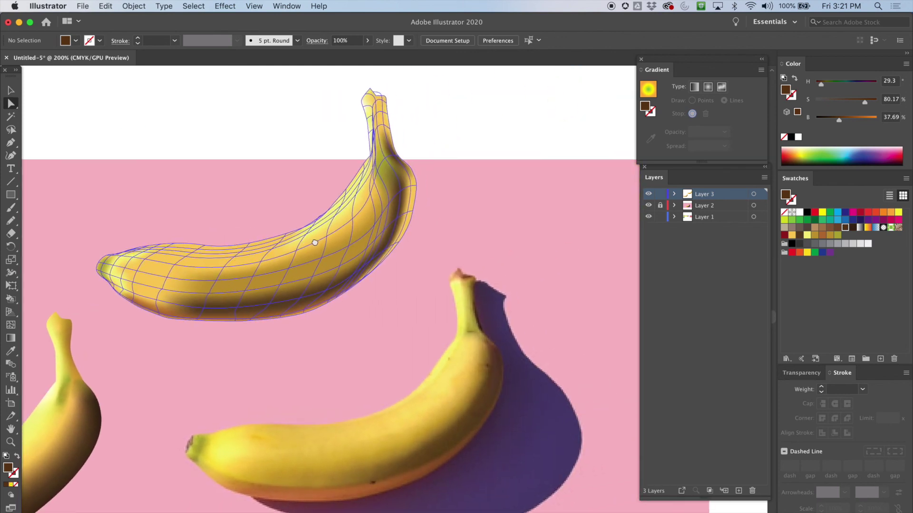
drag(268, 276, 355, 238)
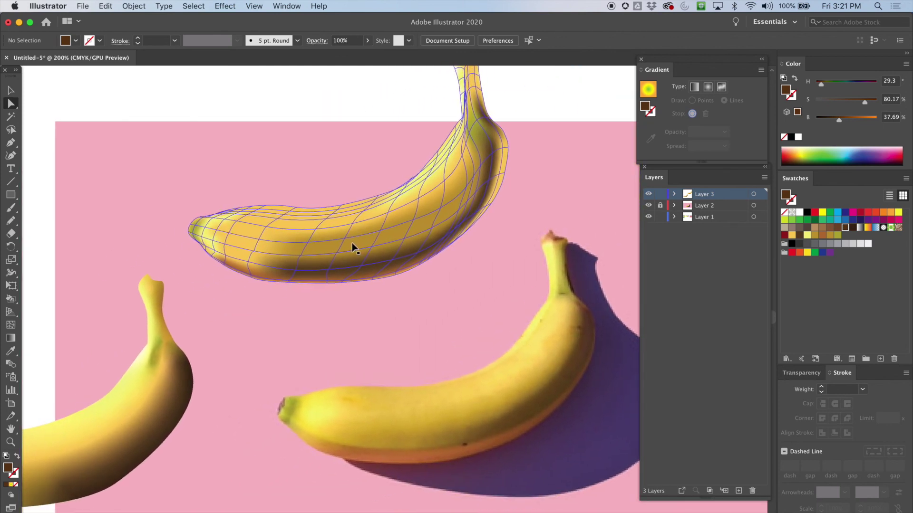
key(super+plus)
key(super+plus)
key(super+plus)
drag(203, 258, 557, 305)
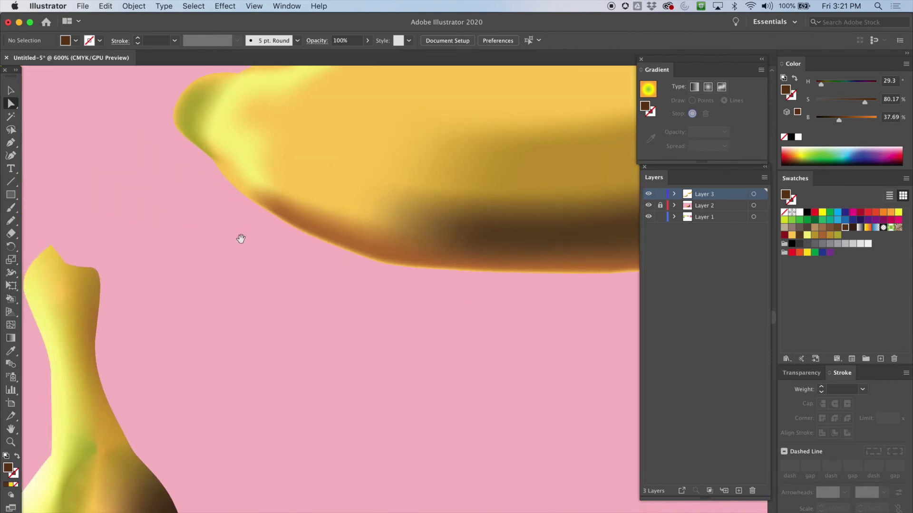
drag(246, 238, 469, 221)
drag(375, 227, 343, 235)
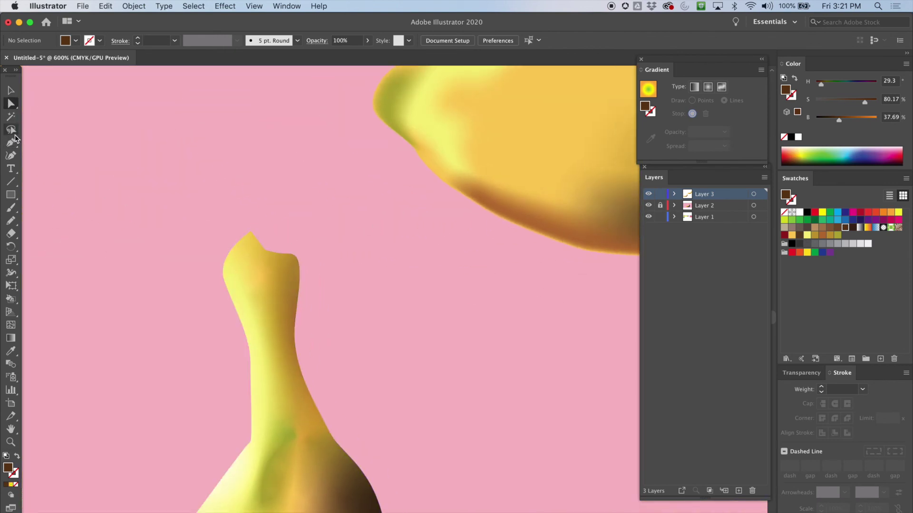
click(11, 145)
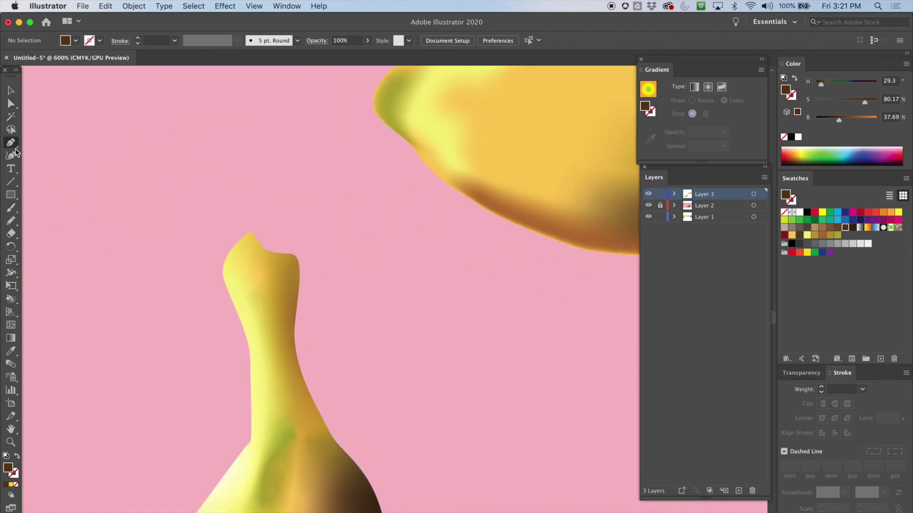
click(251, 231)
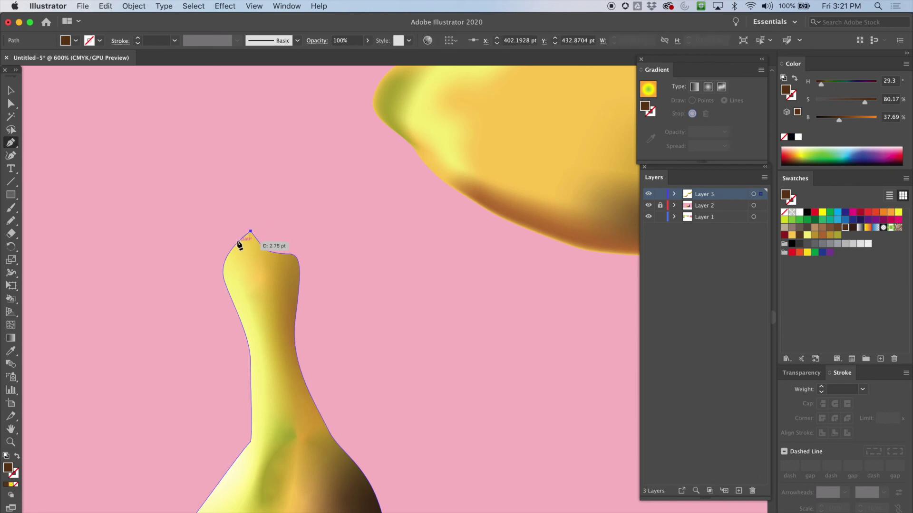
drag(226, 257, 225, 275)
click(223, 270)
click(239, 275)
click(251, 262)
click(265, 260)
click(284, 264)
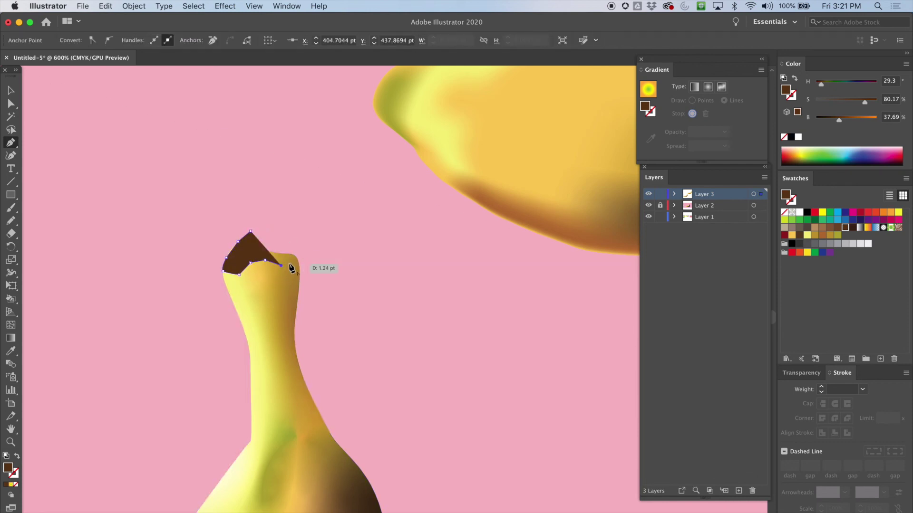
click(288, 254)
click(271, 252)
click(258, 249)
click(255, 245)
click(251, 233)
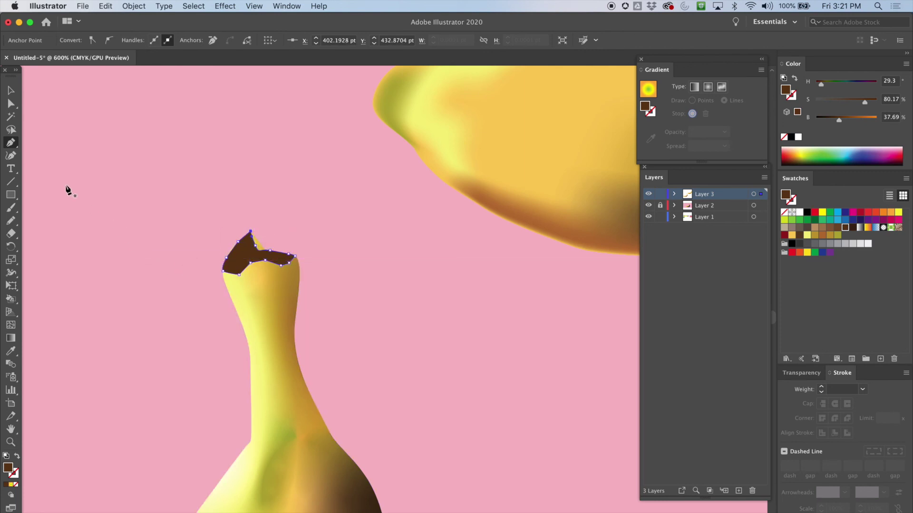
click(11, 91)
click(208, 263)
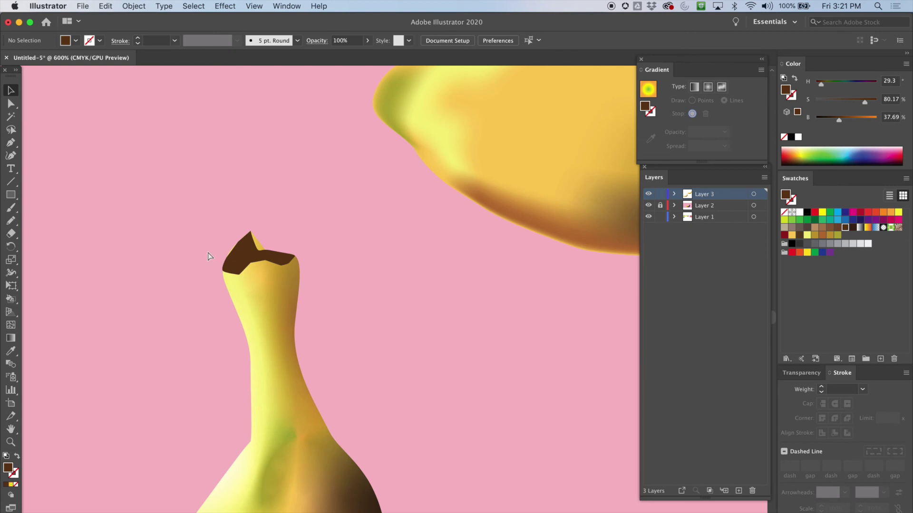
Compare the freeform gradient banana and its dark ends with the gradient mesh banana and the photographed banana
key(super+minus)
key(super+minus)
key(super+minus)
key(super+minus)
drag(350, 300, 281, 266)
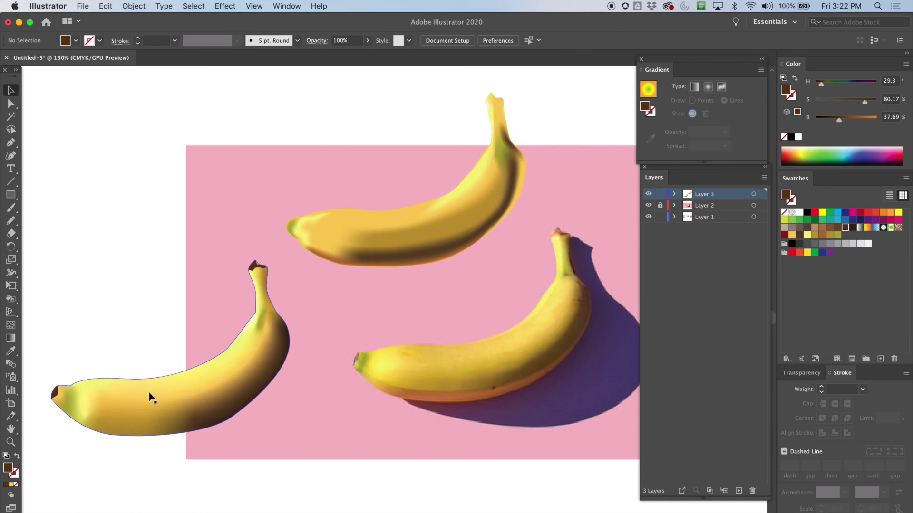
Edit the freeform gradient banana and start a new line of stops along its lower edge near the tip, coloured orange-brown
key(super+equal)
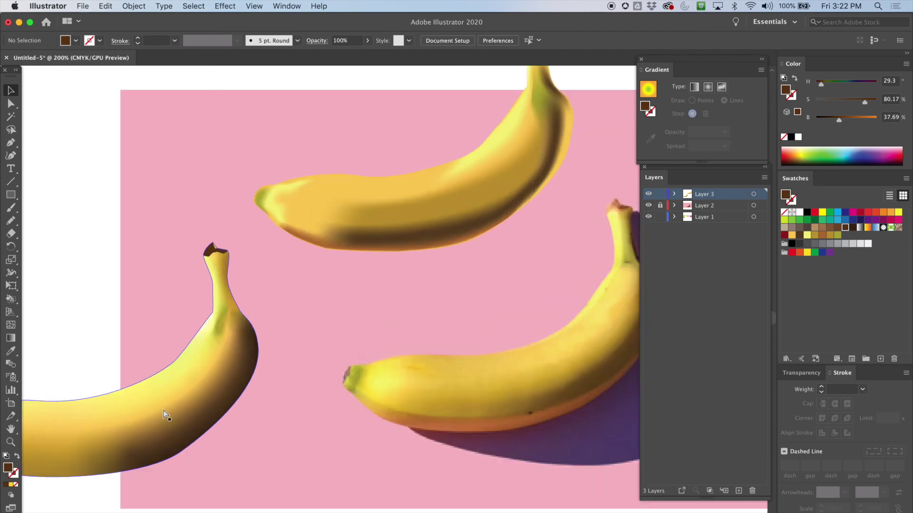
drag(122, 442, 229, 335)
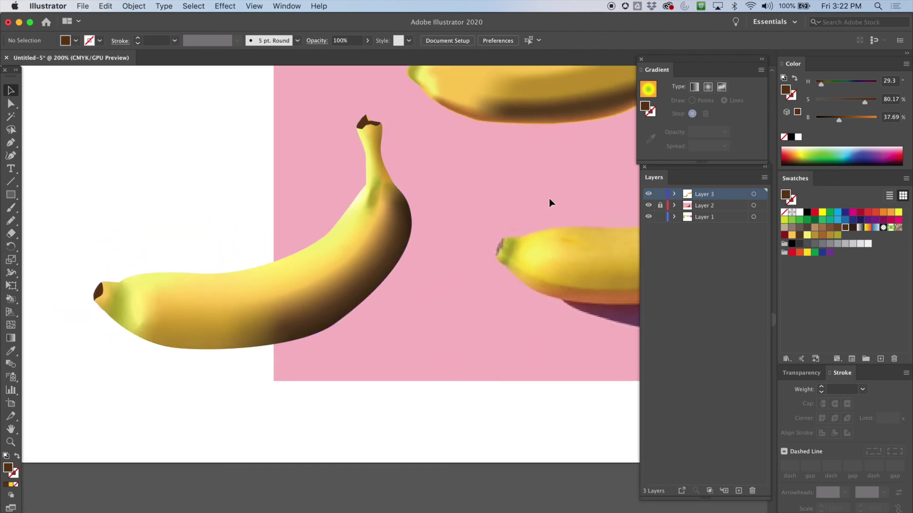
click(11, 339)
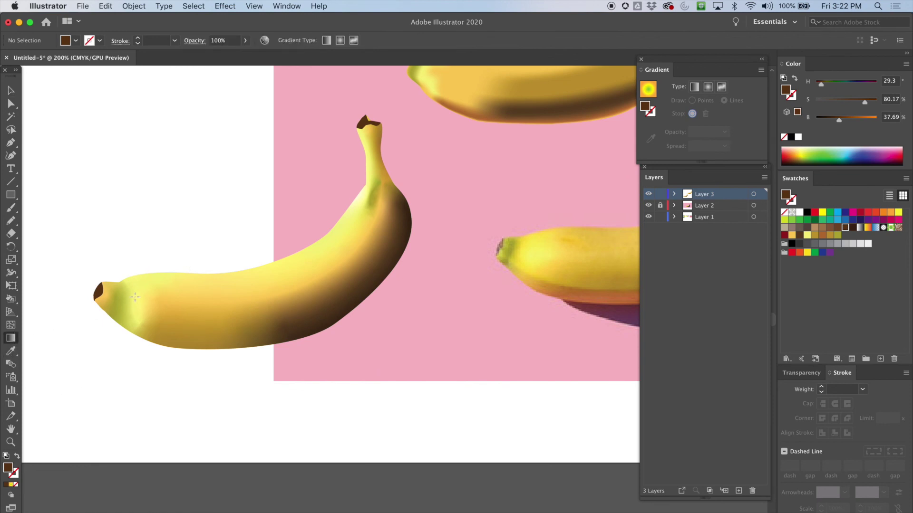
key(v)
click(153, 288)
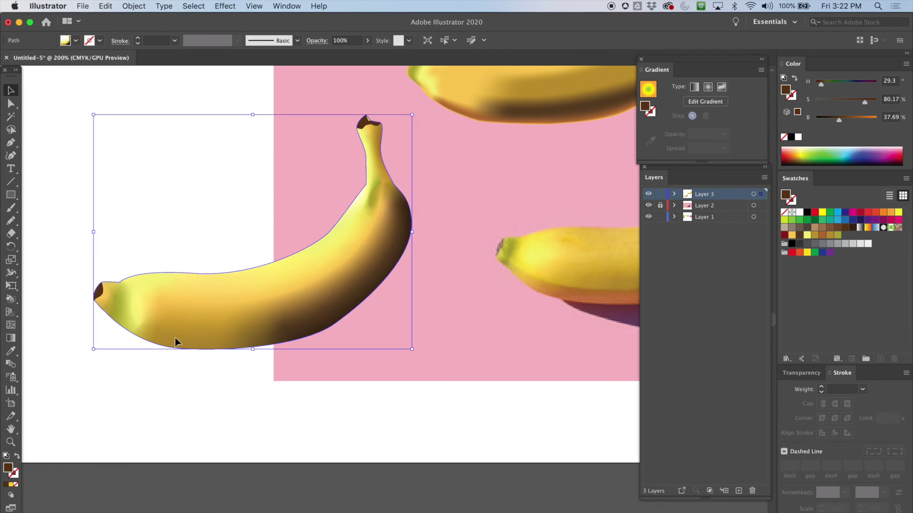
key(u)
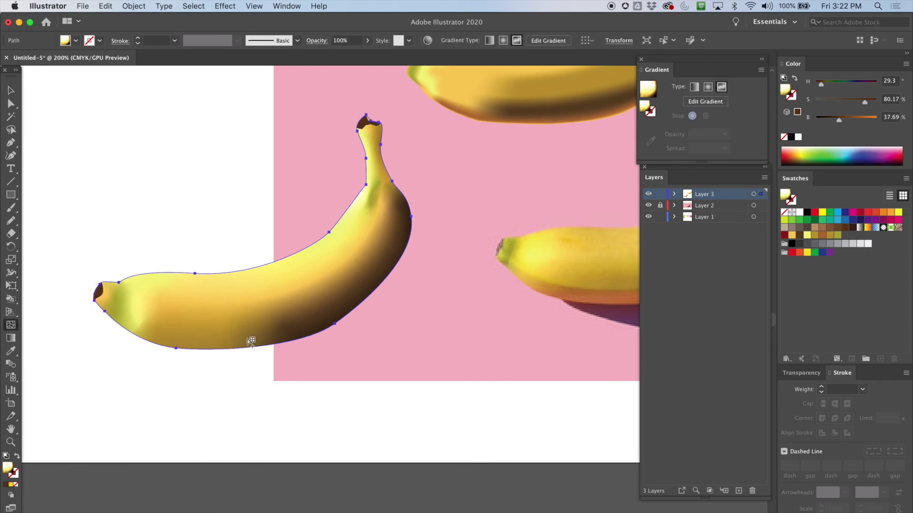
click(706, 101)
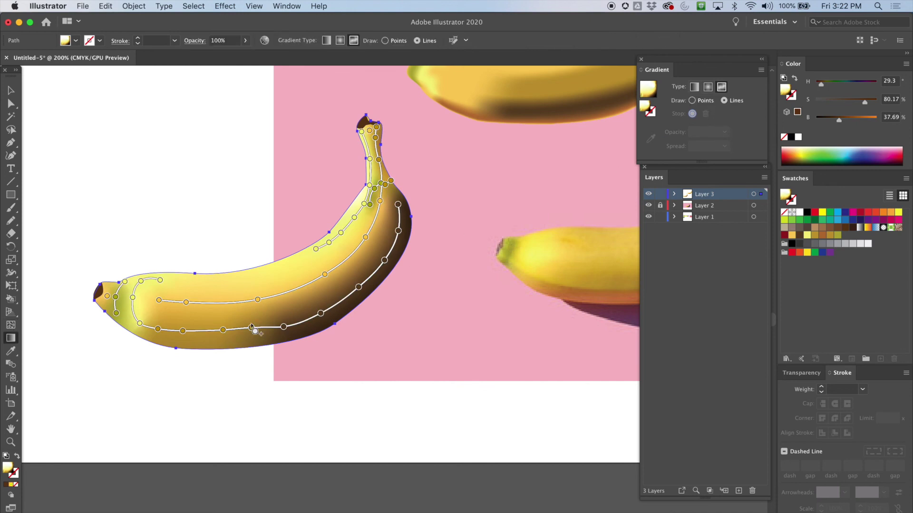
click(140, 331)
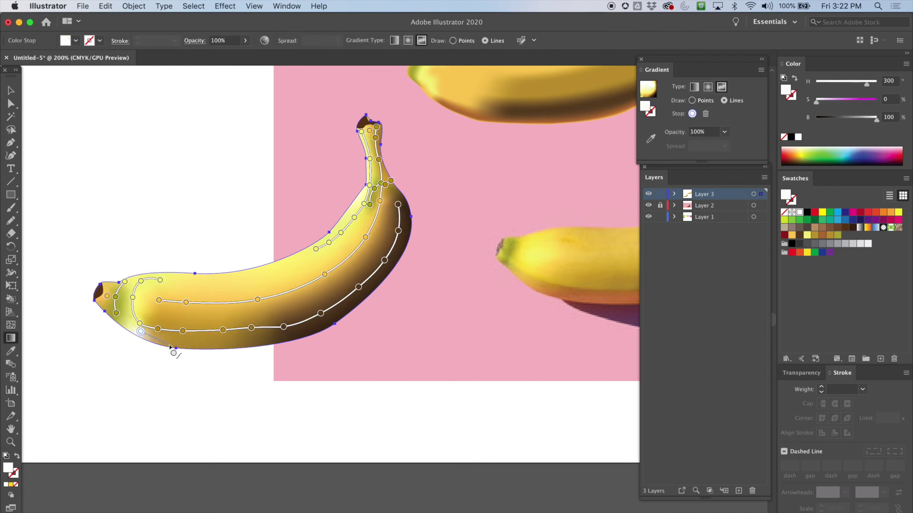
click(822, 235)
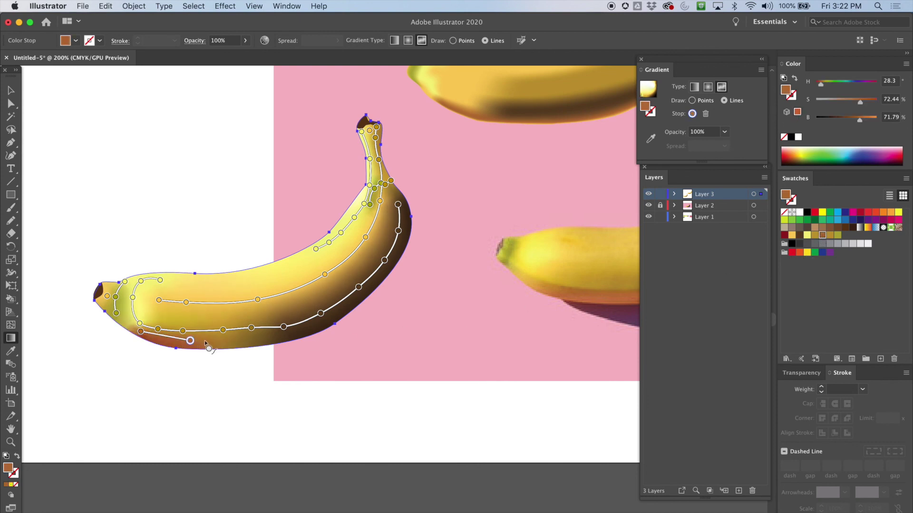
Extend the orange-brown stop line along the banana's lower outer edge, following the dark shadow line up the bend, and deselect the banana
click(246, 338)
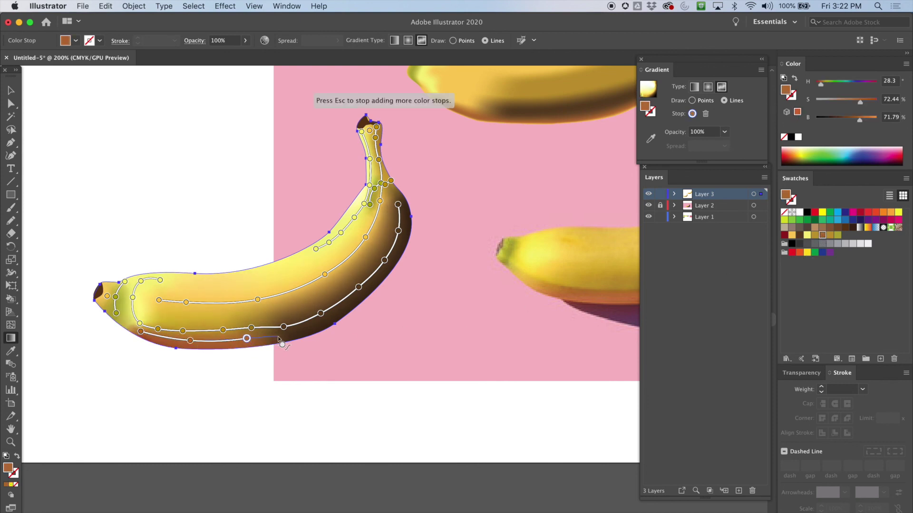
click(277, 336)
click(316, 326)
click(346, 308)
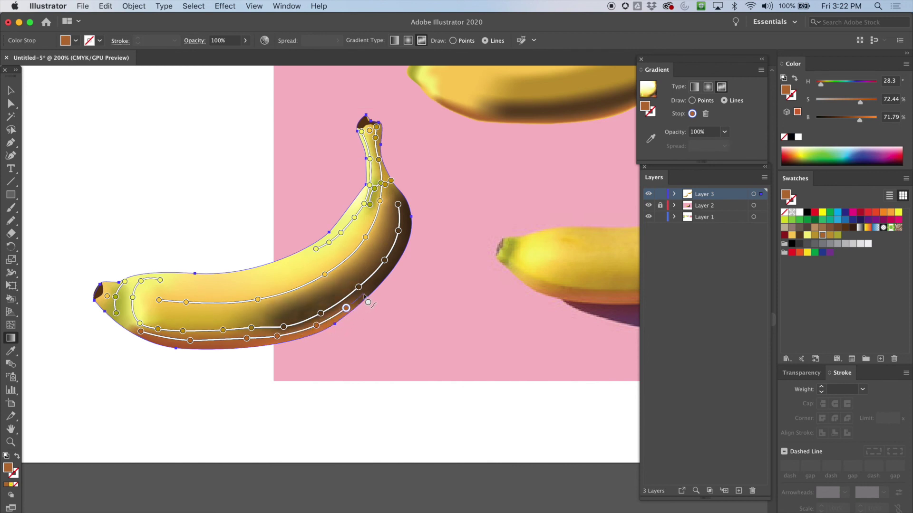
click(370, 288)
click(391, 269)
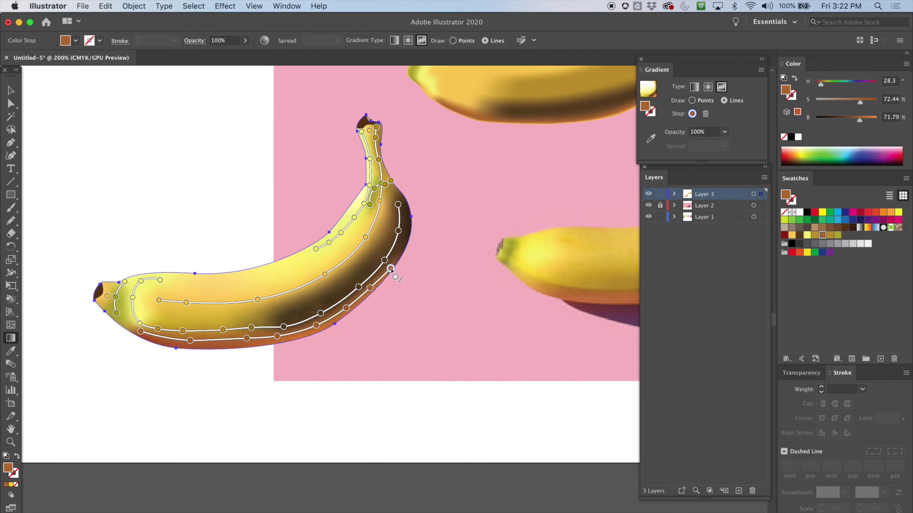
key(space)
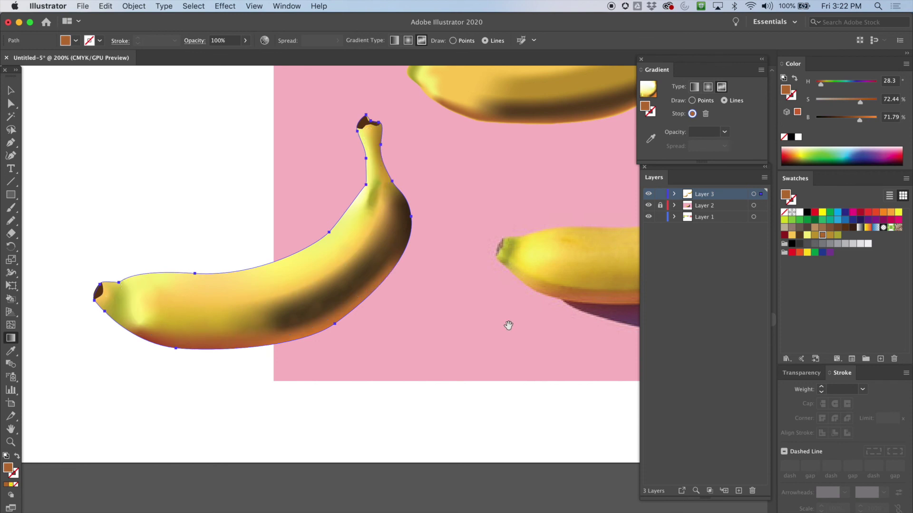
key(v)
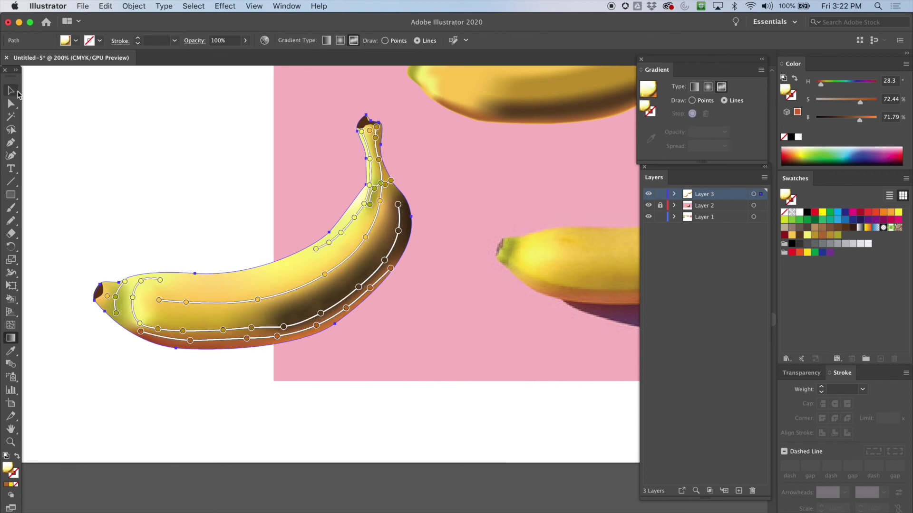
click(97, 113)
Hide Layer 2 with the pink background photo and compare the freeform gradient banana with the gradient mesh banana
key(super+minus)
key(super+minus)
key(space)
drag(460, 286, 383, 266)
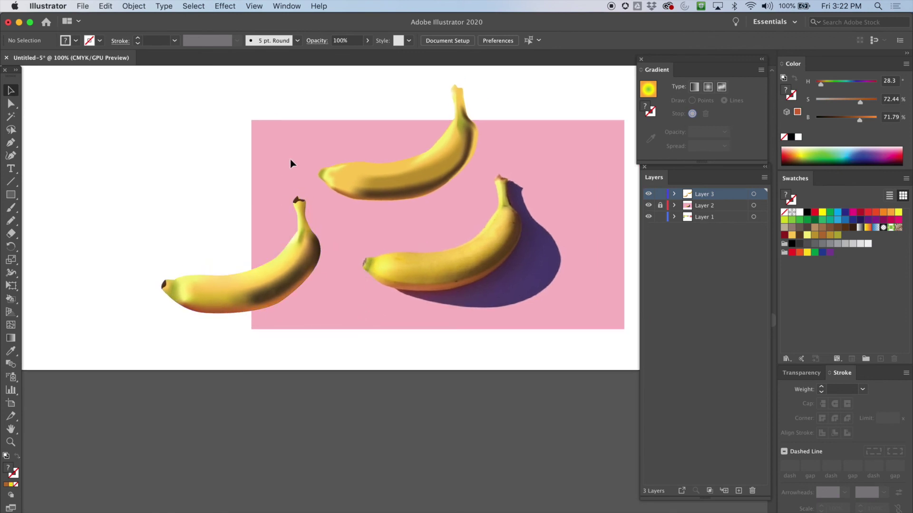
click(648, 206)
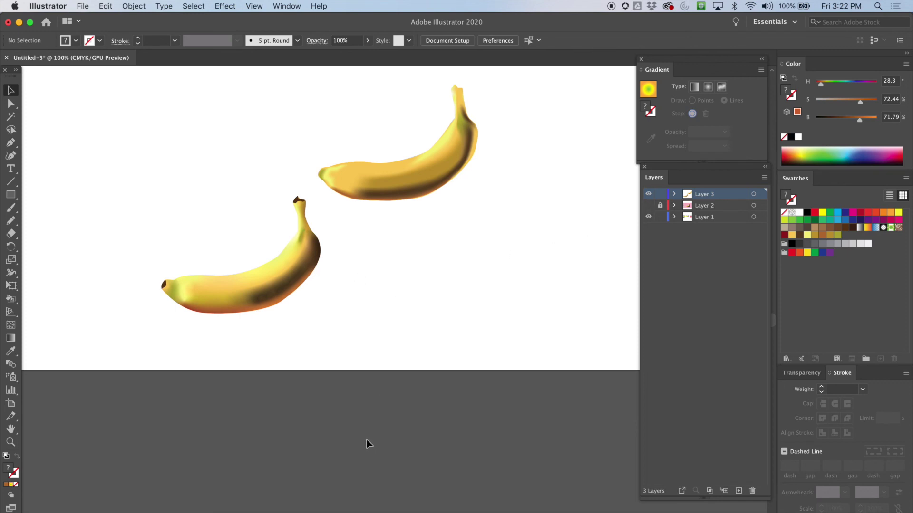
key(super+equal)
key(super+equal)
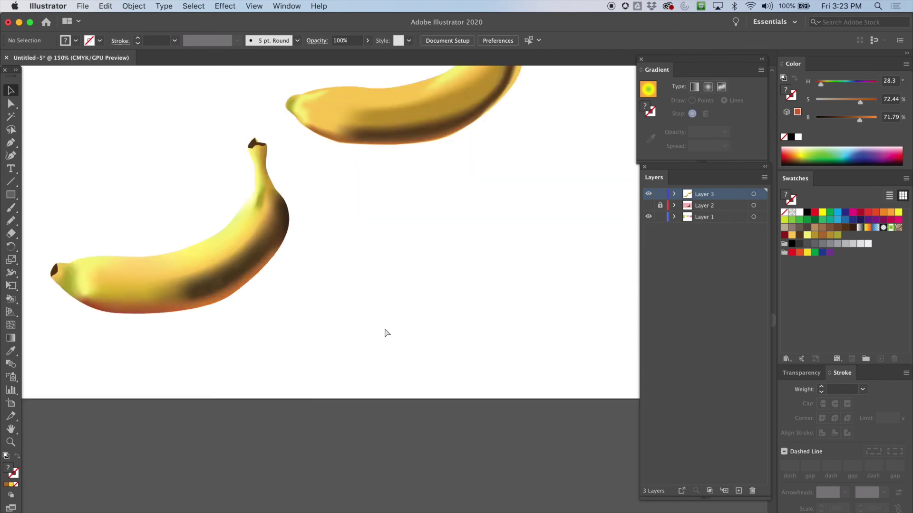
scroll(362, 257, up, 10)
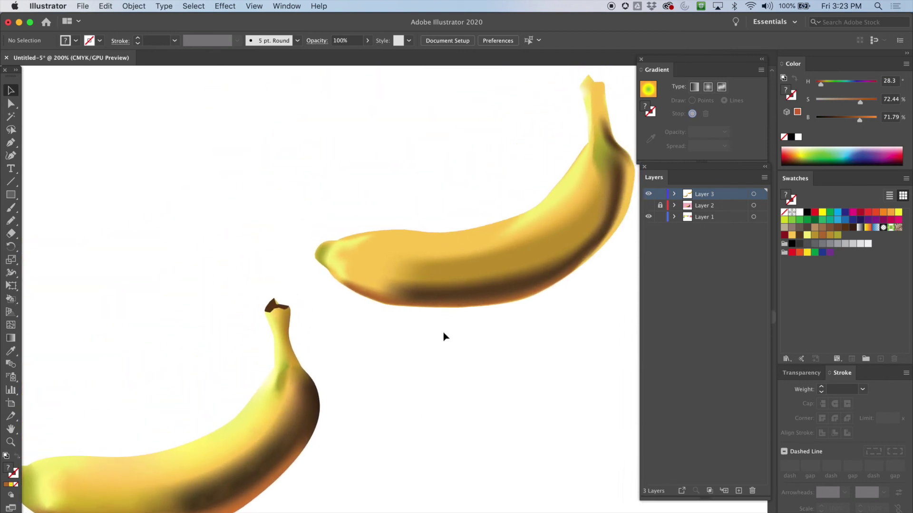
key(super+minus)
scroll(442, 330, down, 3)
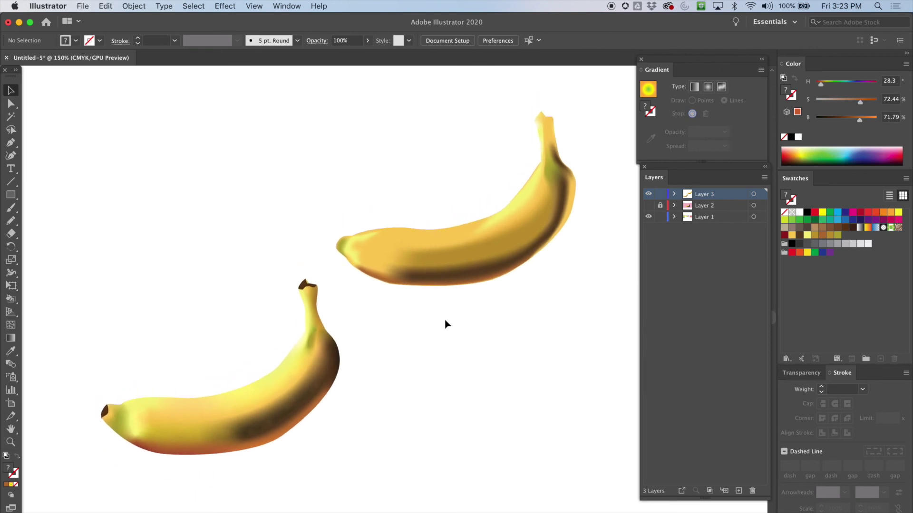